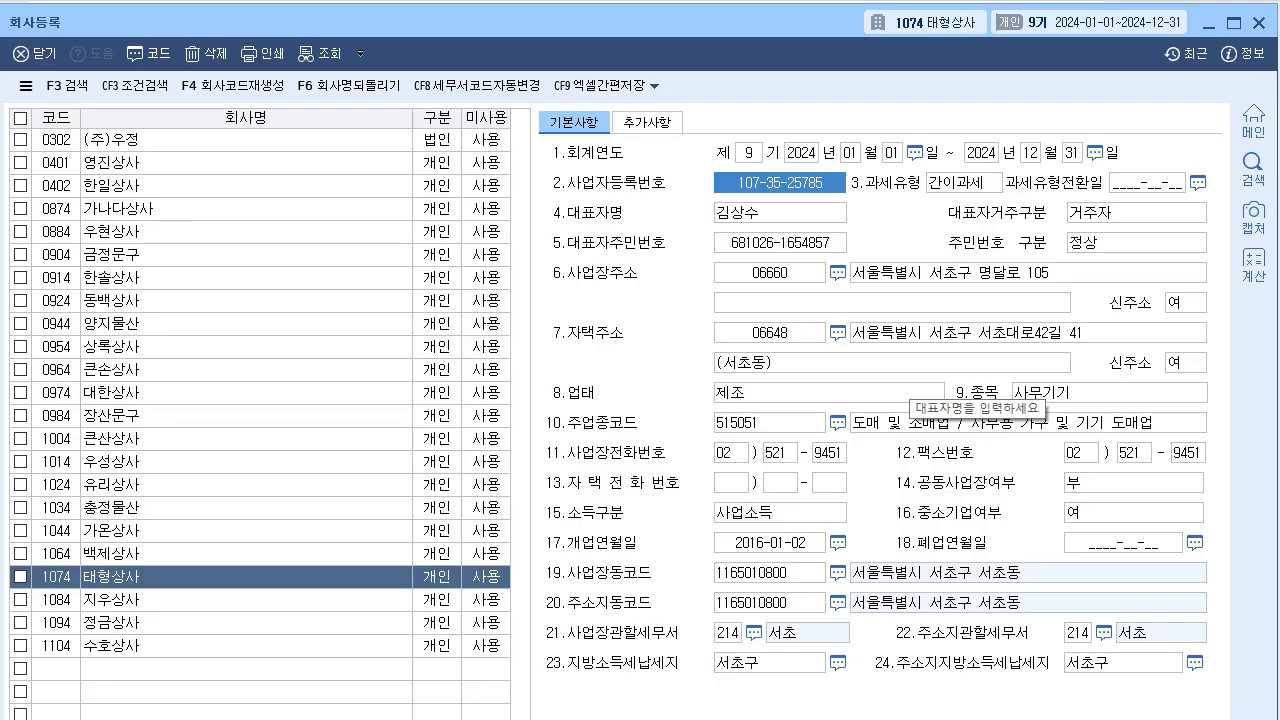
# Set the taxation type (과세유형) of 태형상사 to 일반과세 without entering a conversion date
pyautogui.click(963, 182)
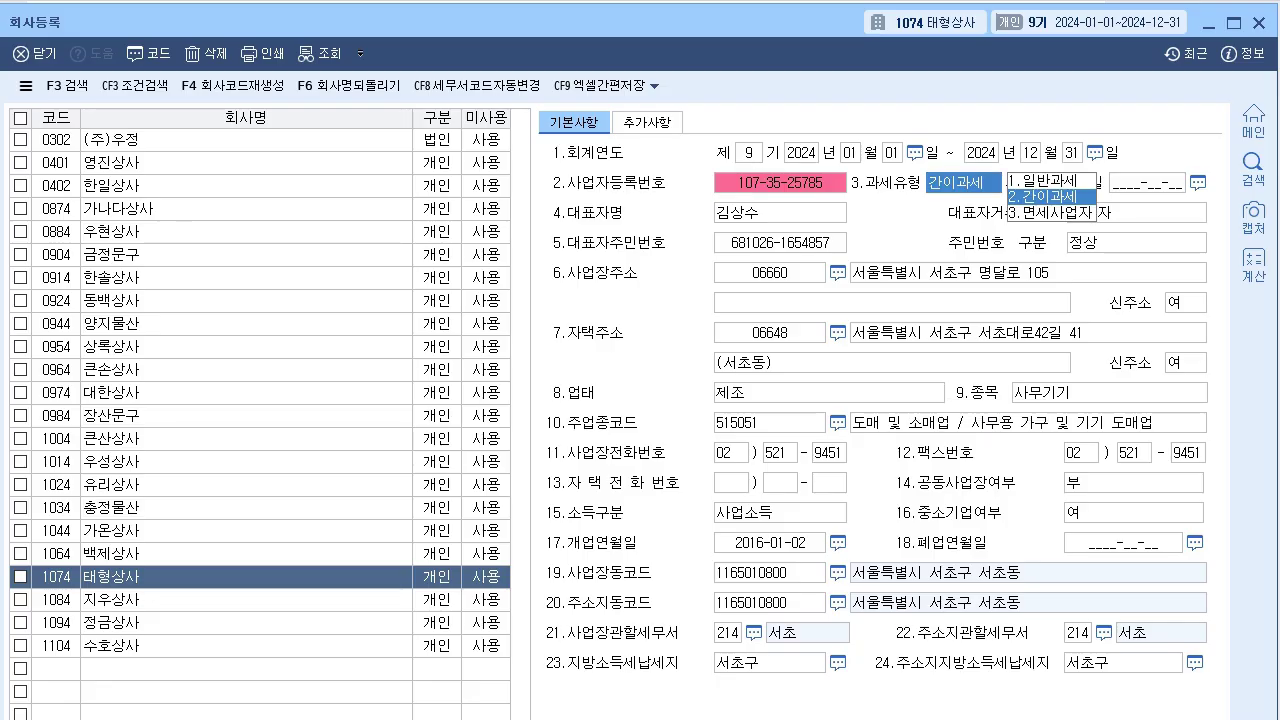
pyautogui.press('Up')
pyautogui.press('Return')
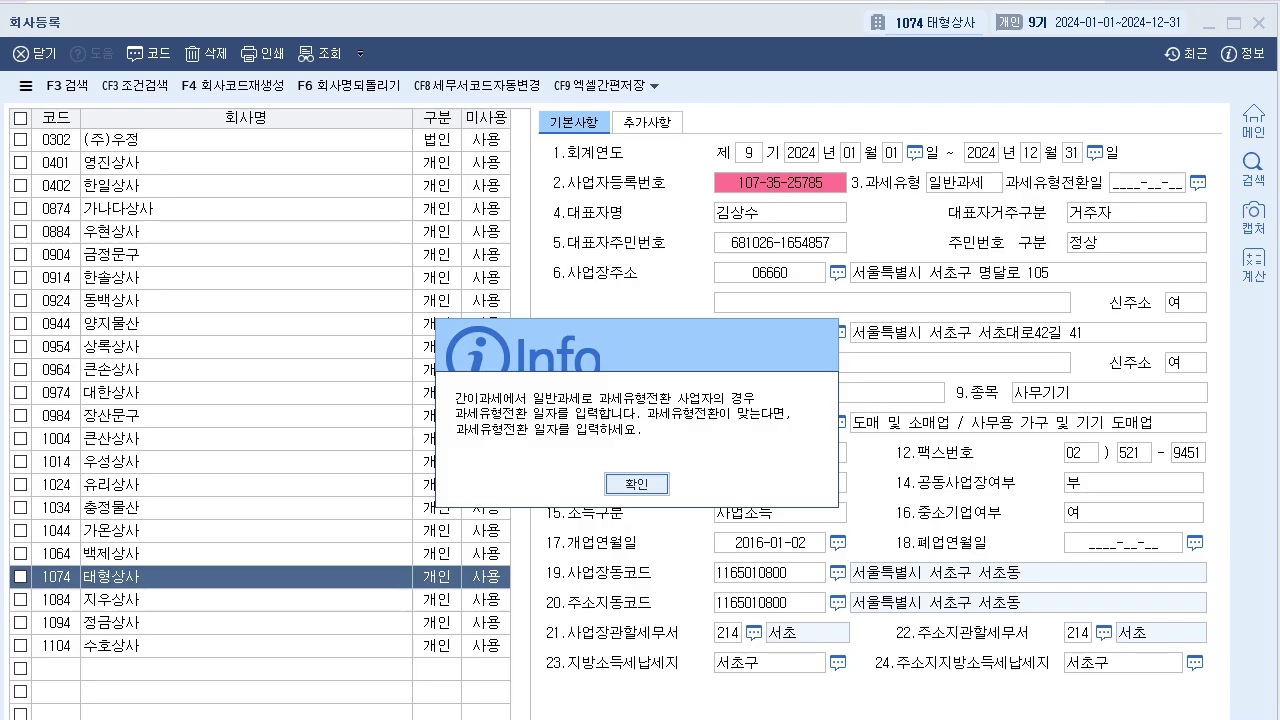
pyautogui.press('Return')
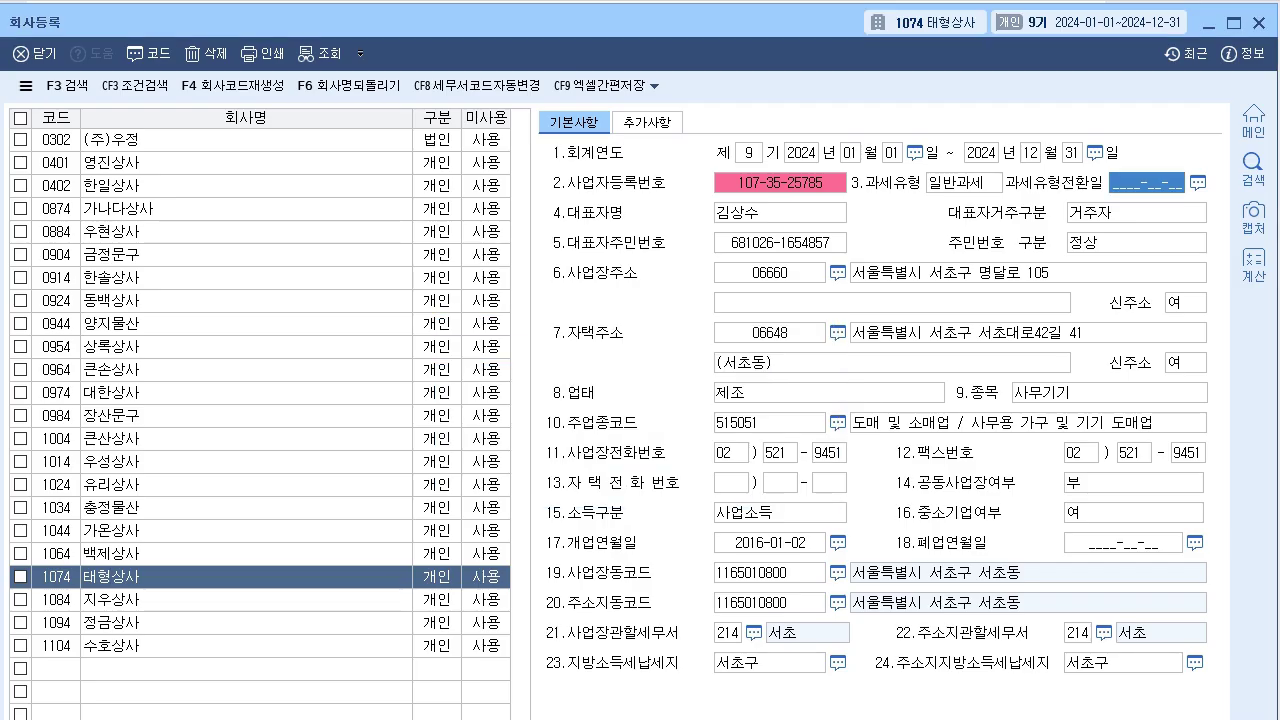
# Enter the correct business registration number (사업자등록번호) for 태형상사
pyautogui.click(780, 182)
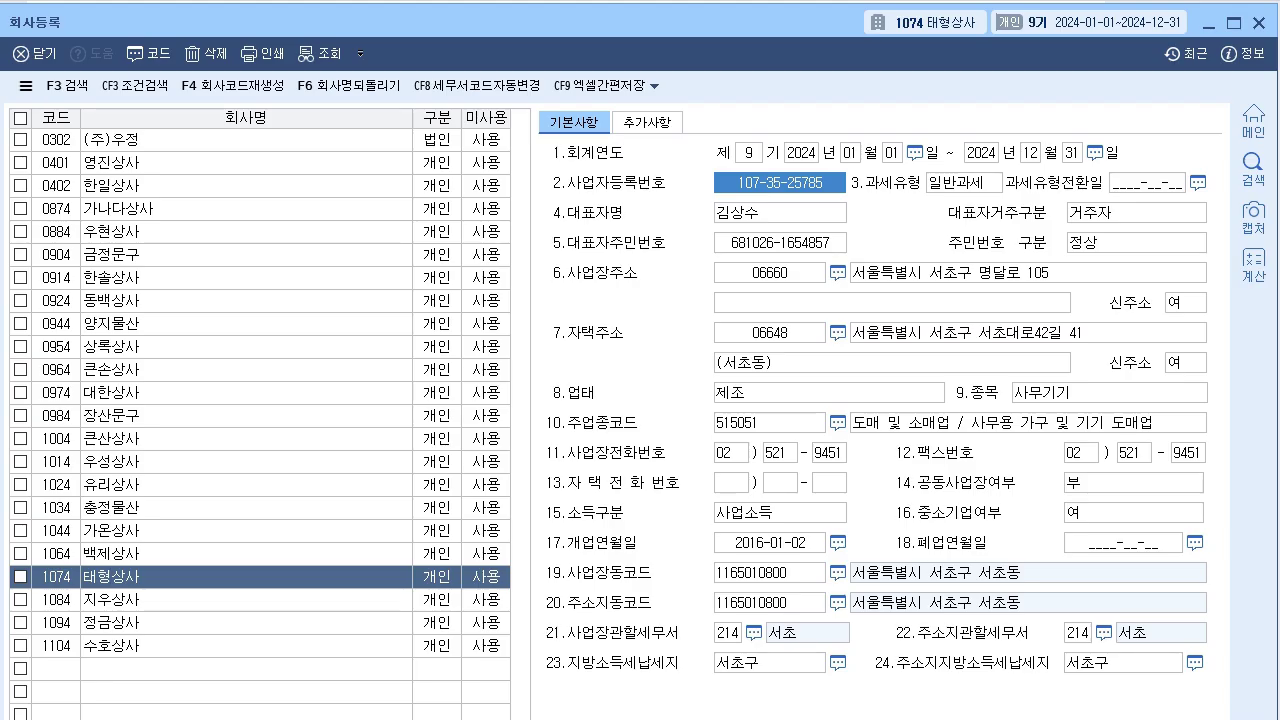
pyautogui.write('107-')
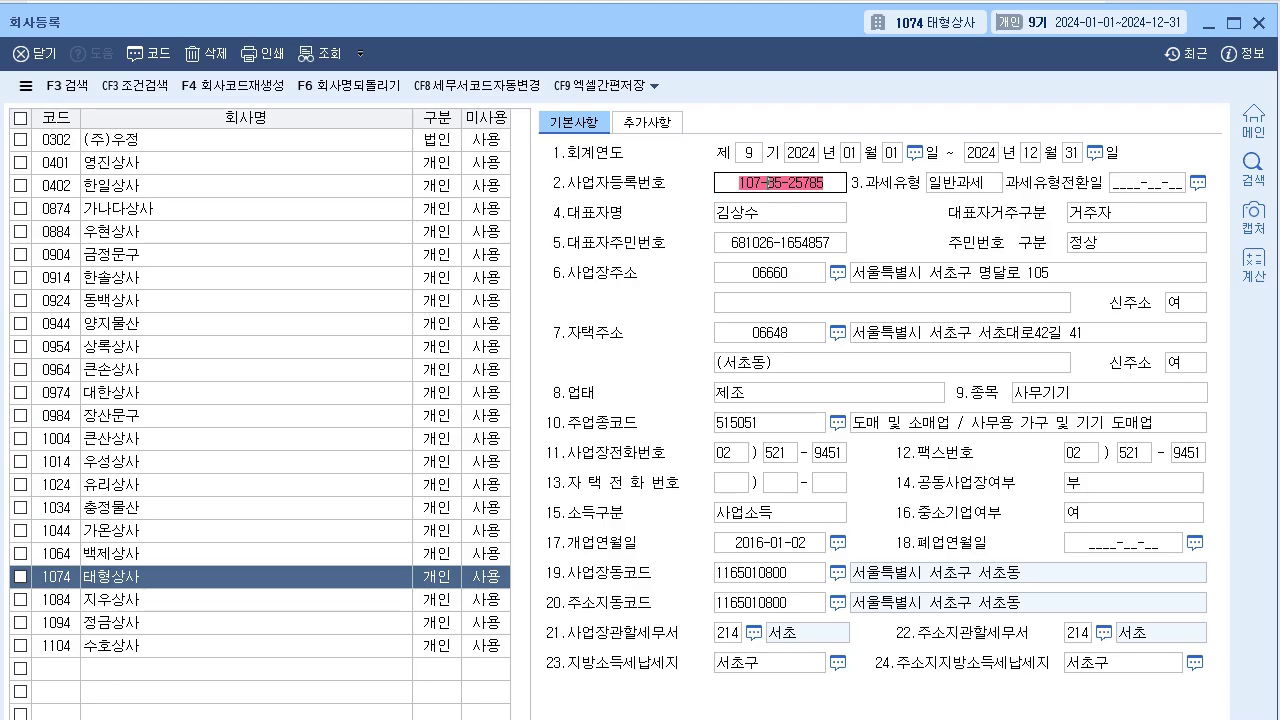
pyautogui.write('36-25')
pyautogui.write('73')
pyautogui.press('BackSpace')
pyautogui.write('8')
pyautogui.press('Return')
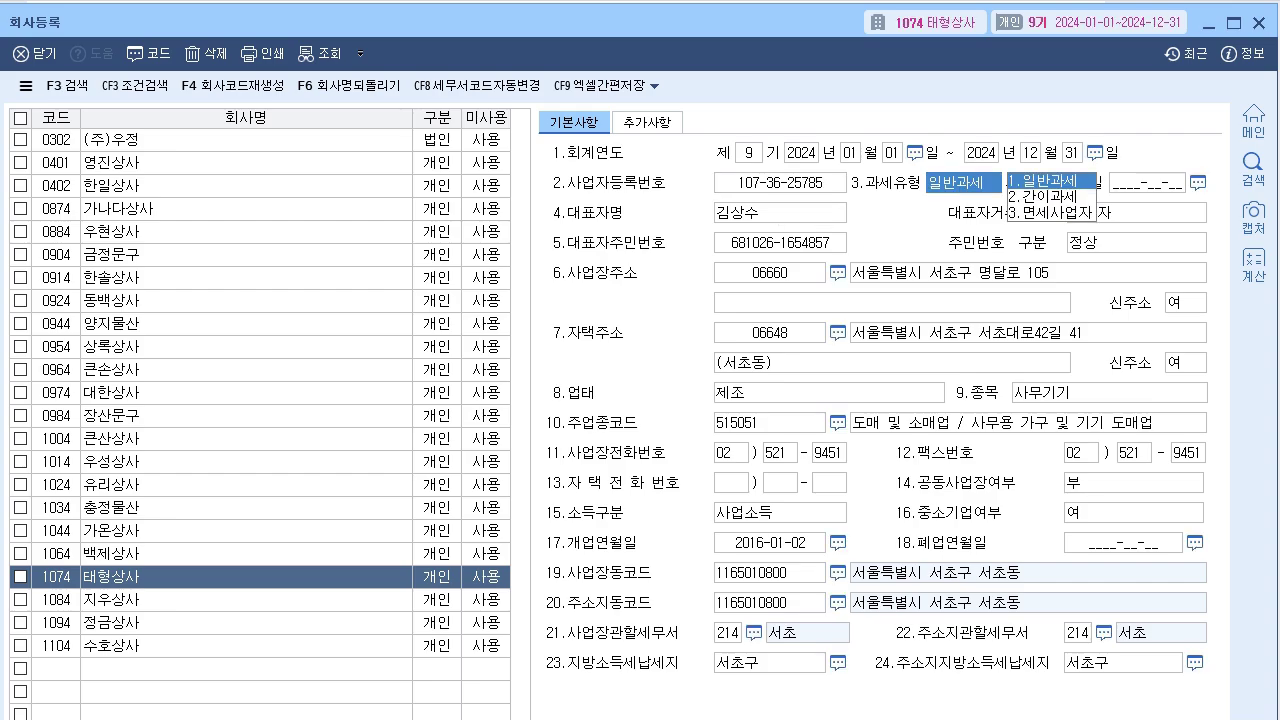
# Check the remaining basic details of 태형상사, set its business type (업태) to 도소매, and close the company registration
pyautogui.click(780, 183)
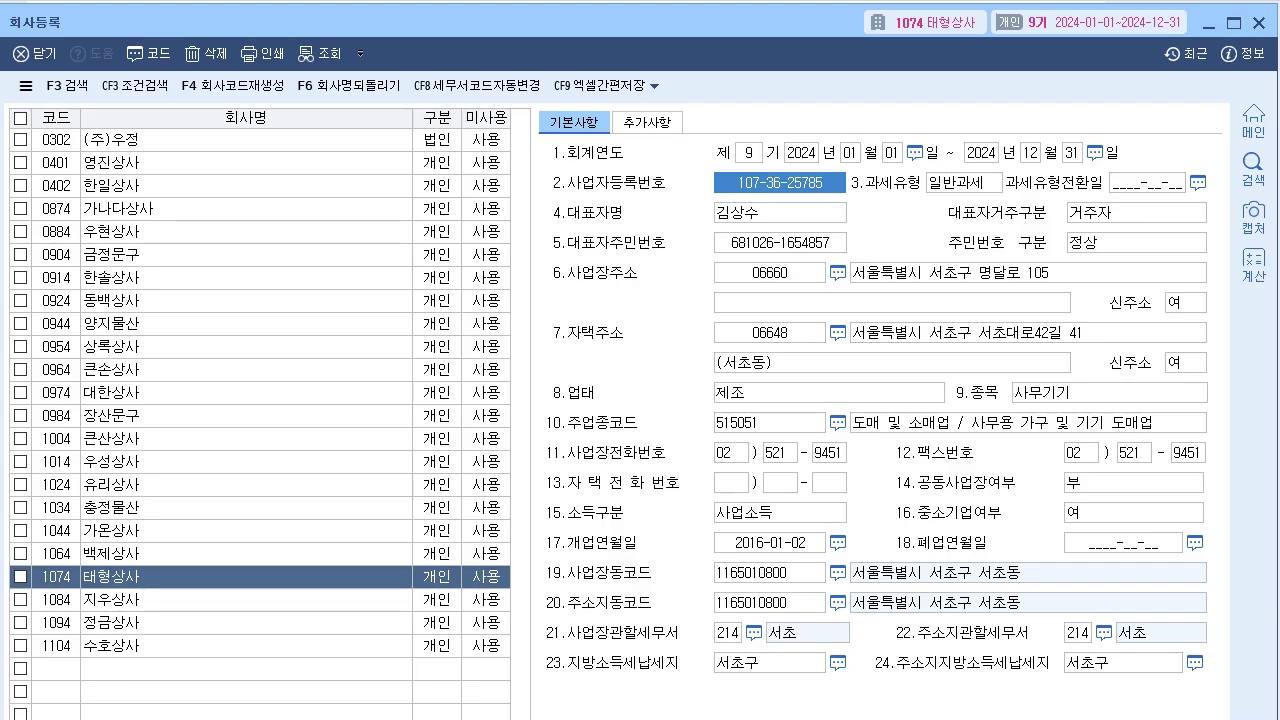
pyautogui.click(780, 213)
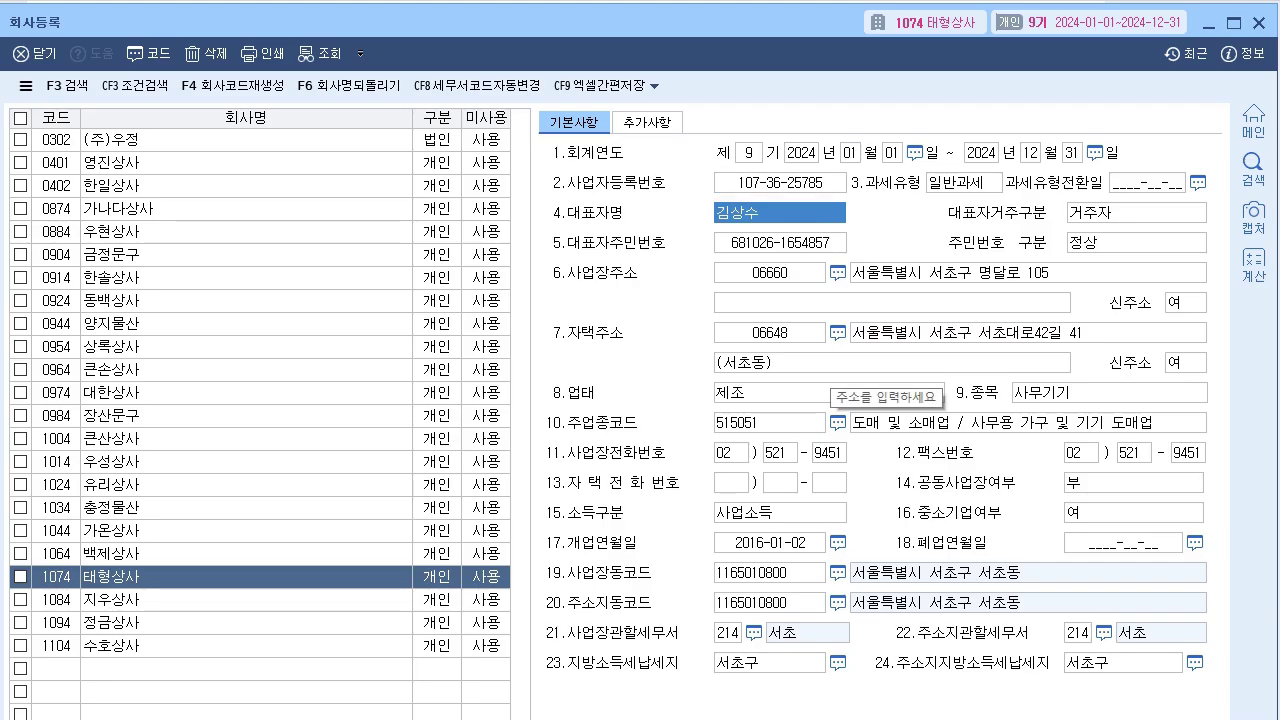
pyautogui.click(780, 243)
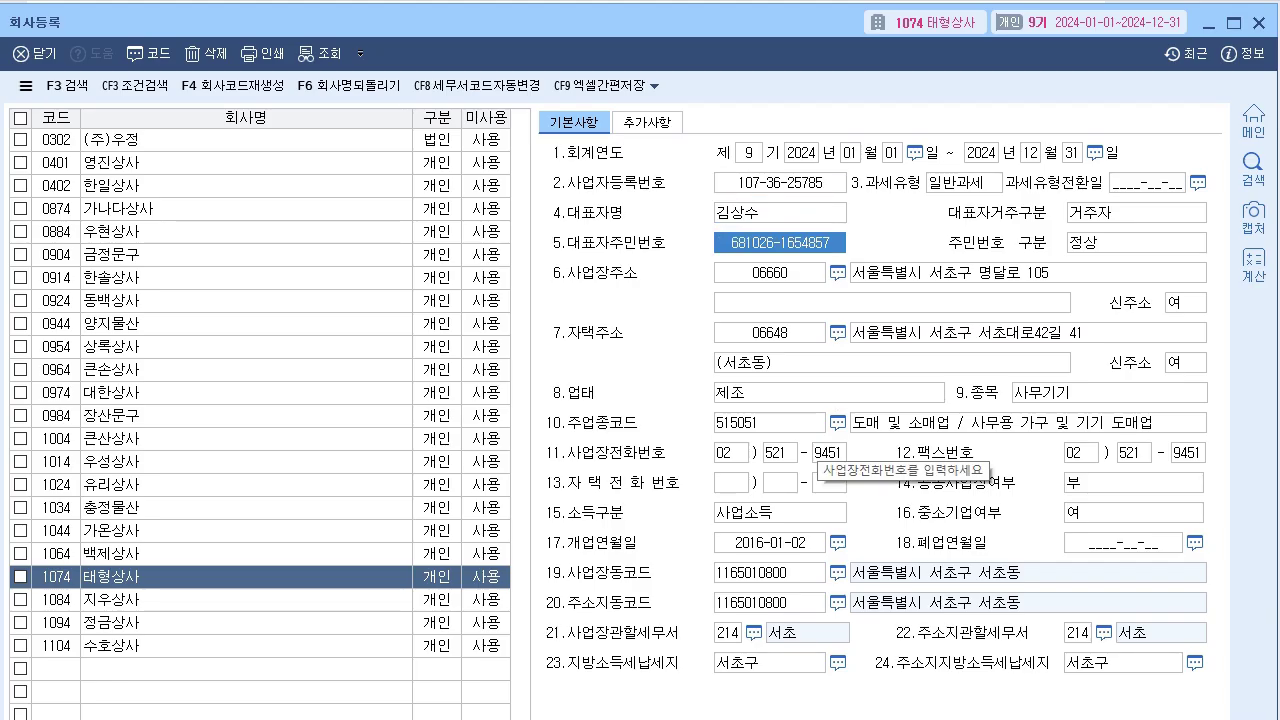
pyautogui.click(769, 543)
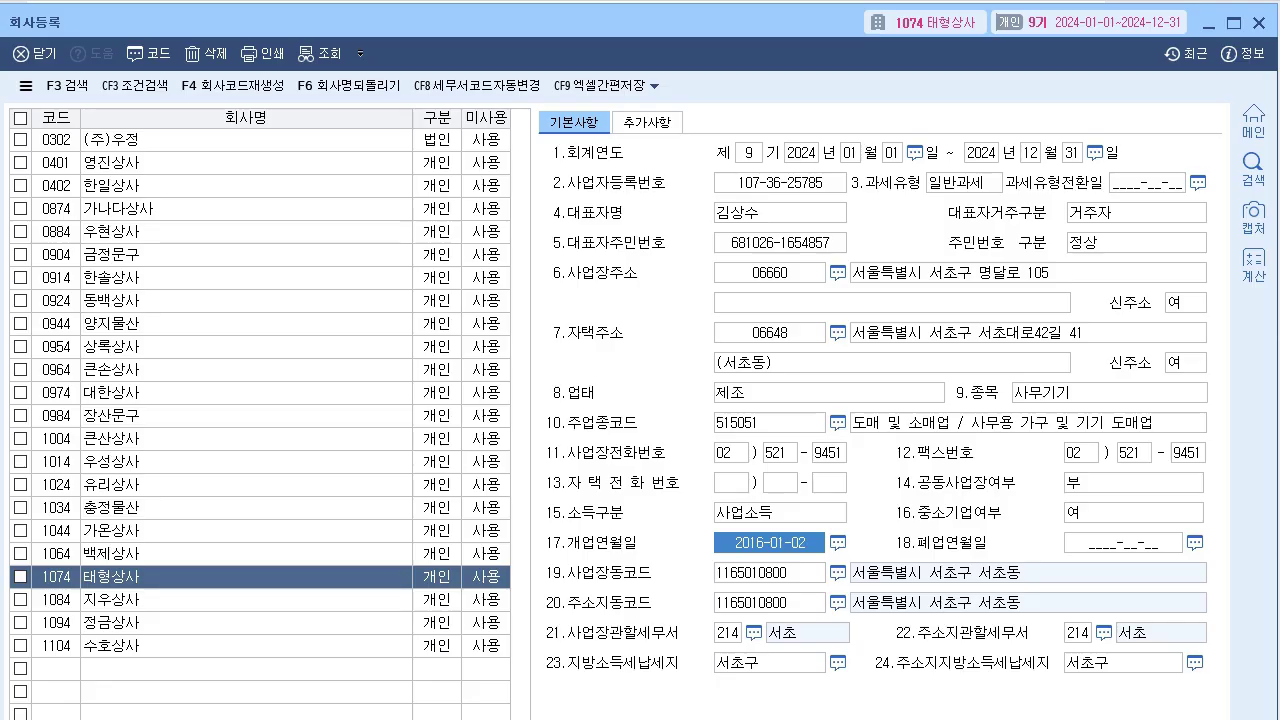
pyautogui.click(970, 273)
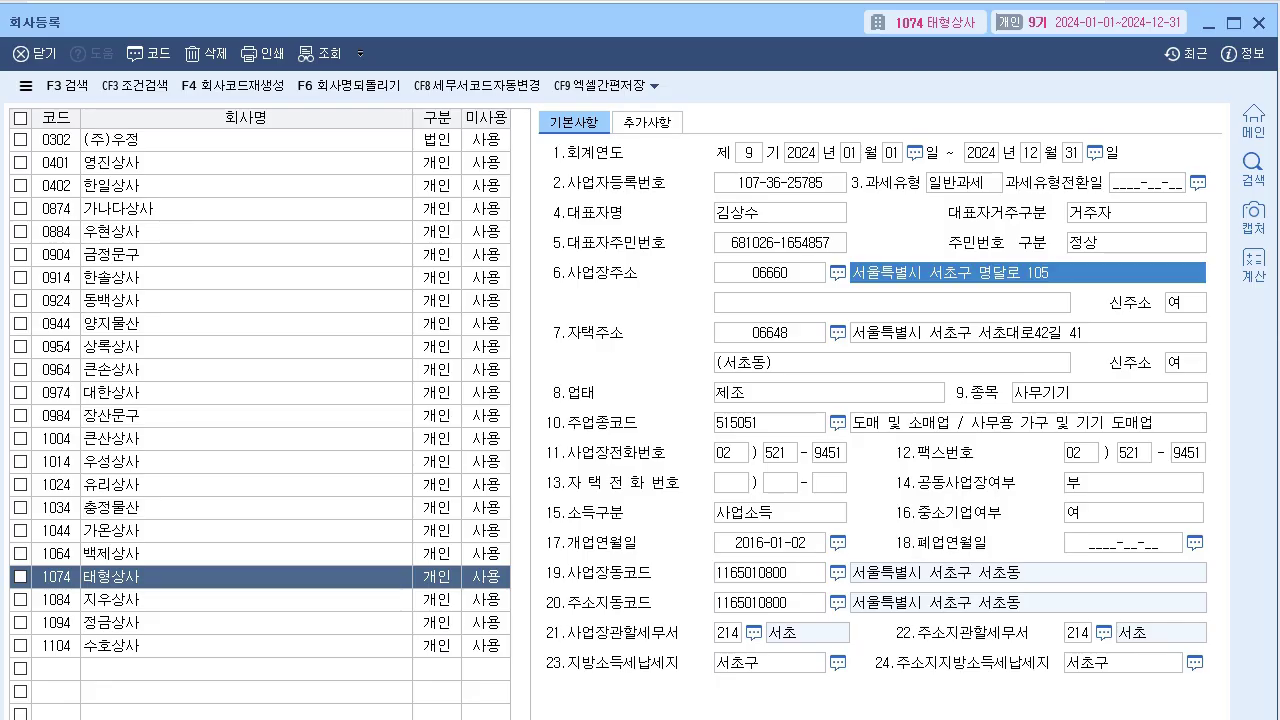
pyautogui.click(828, 393)
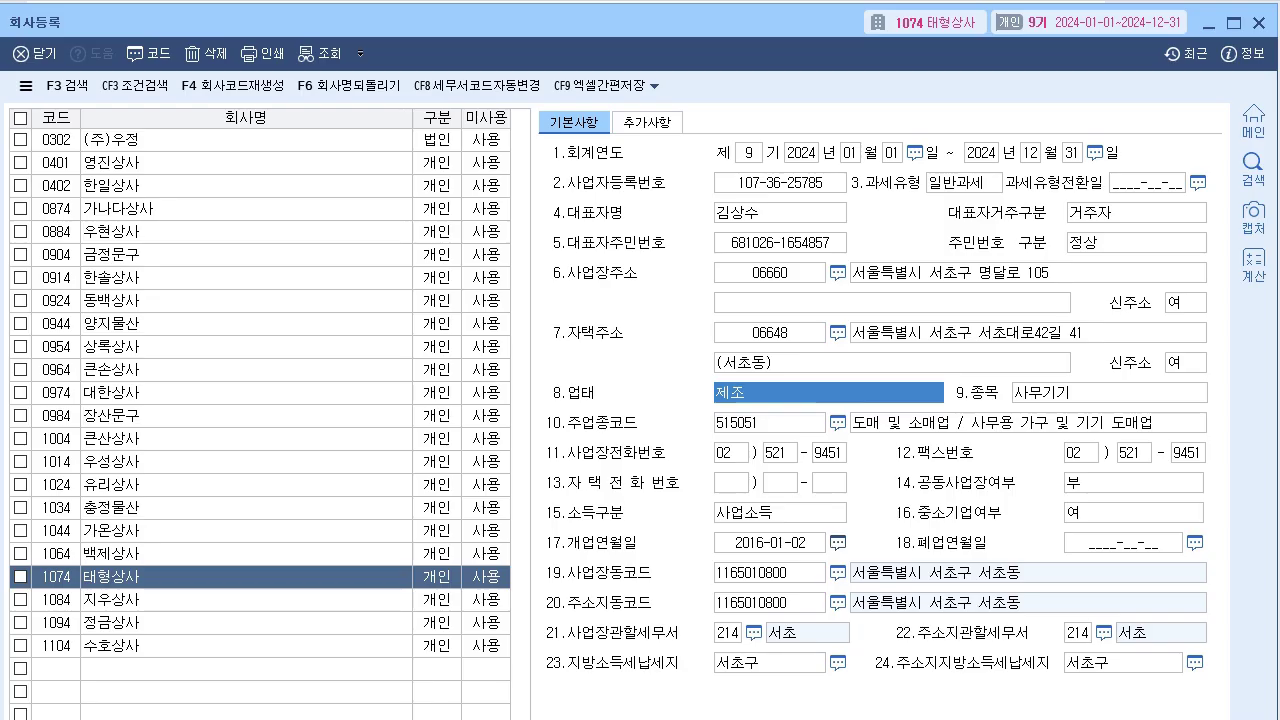
pyautogui.press('BackSpace')
pyautogui.write('도소매')
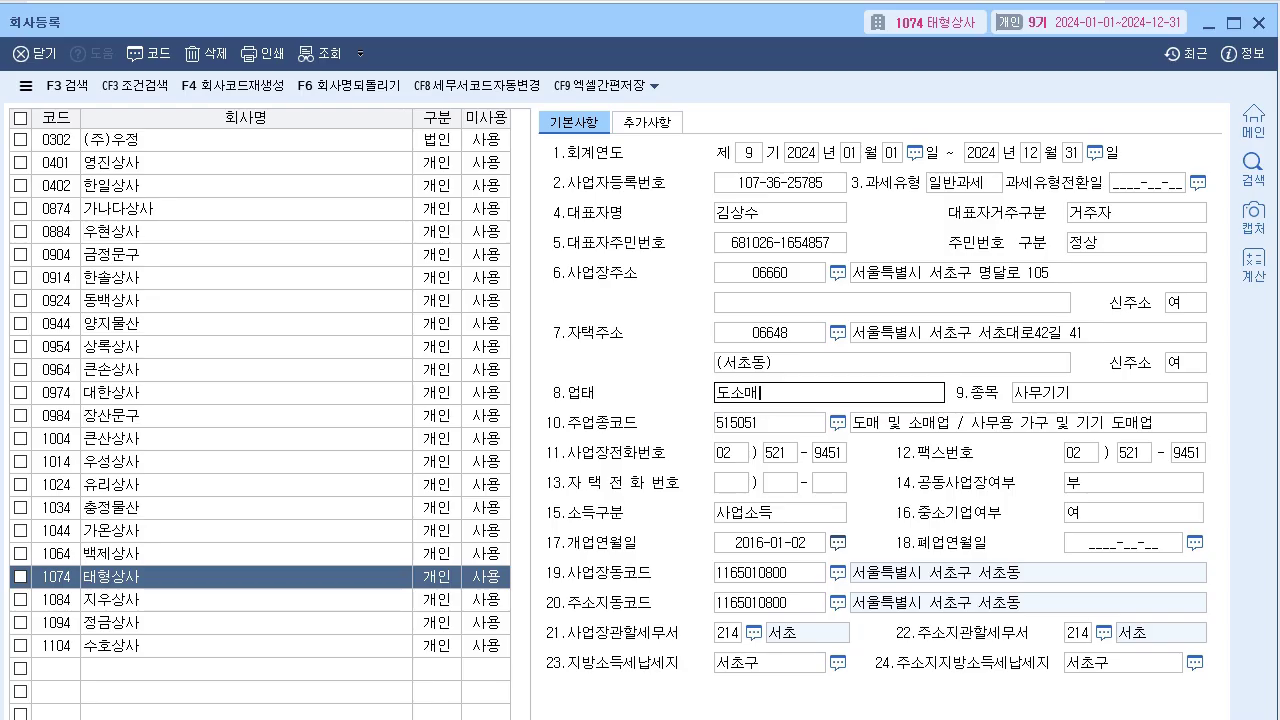
pyautogui.press('Return')
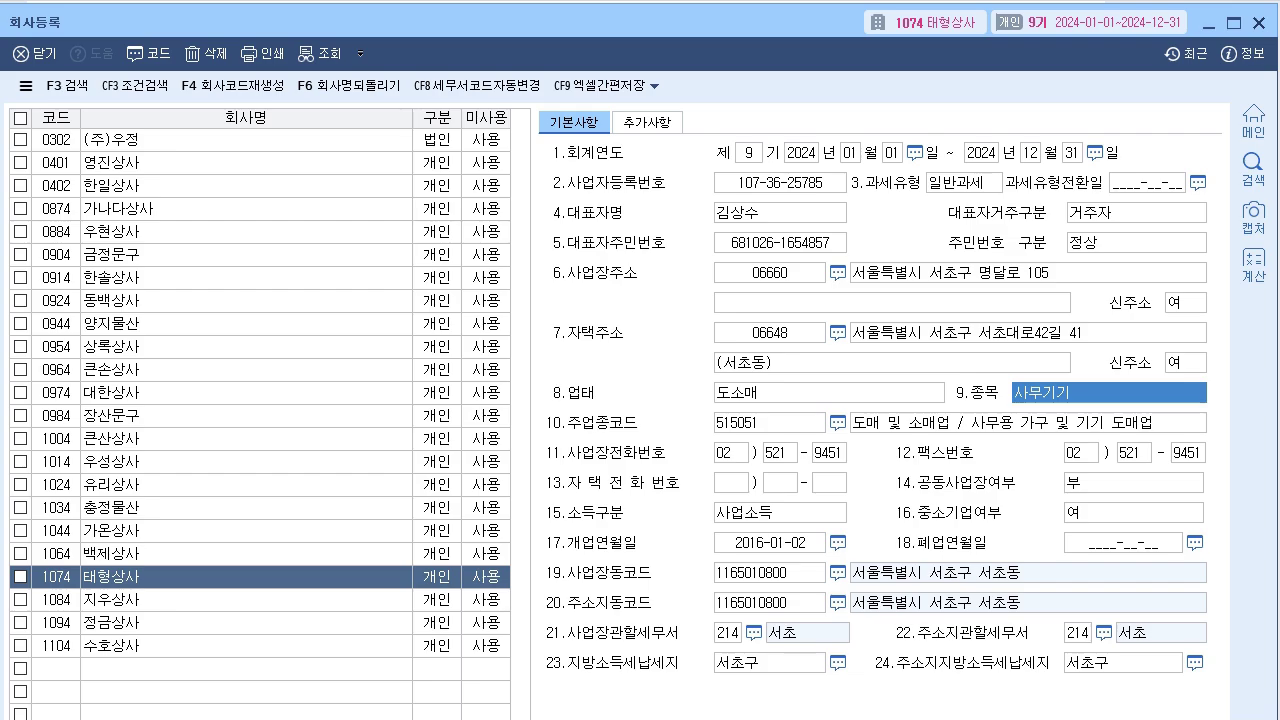
pyautogui.click(1259, 22)
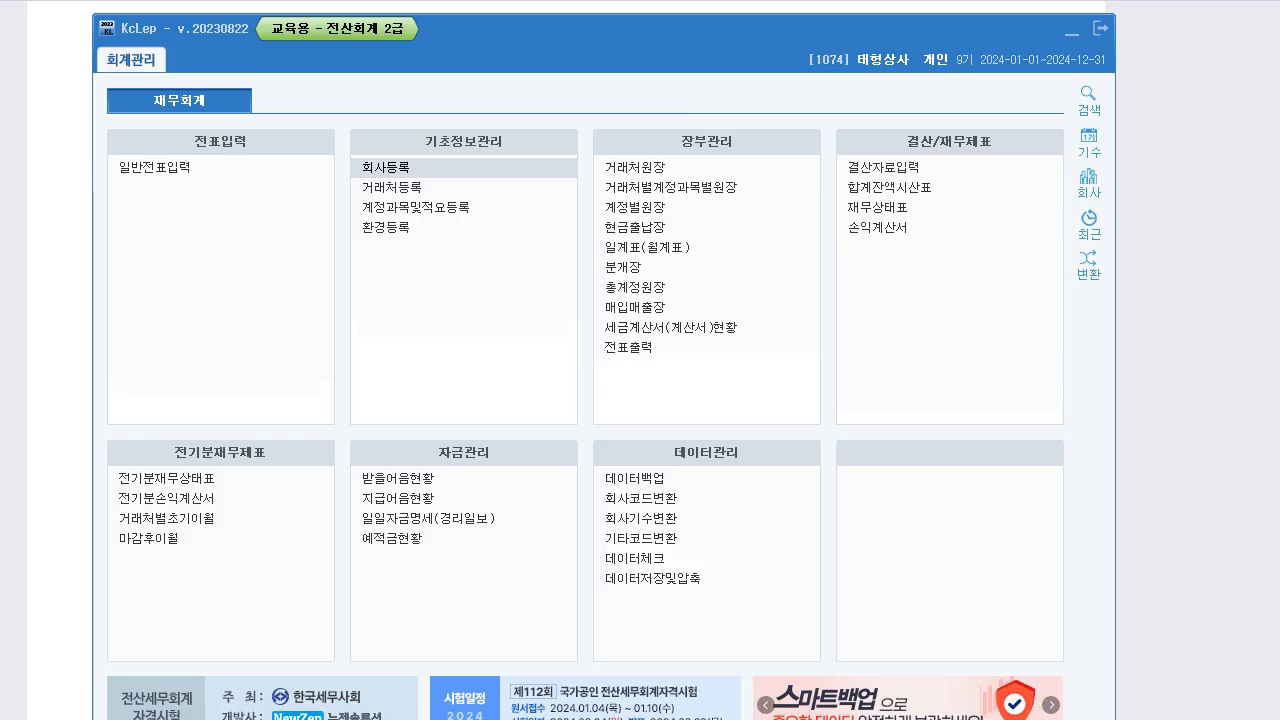
# Read the balance sheet of question 02 in the exam document and open 전기분재무상태표 in KcLep
pyautogui.hotkey('alt', 'Tab')
pyautogui.scroll(-10, 640, 400)
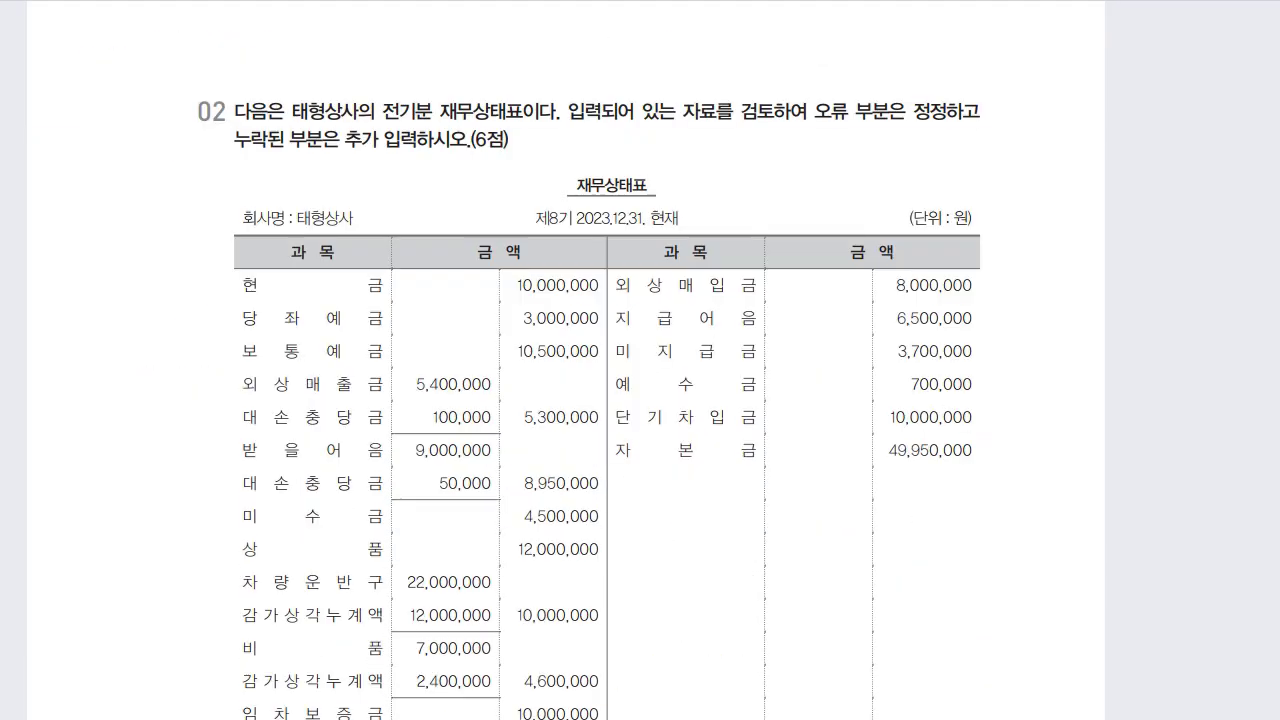
pyautogui.scroll(-2, 640, 400)
pyautogui.scroll(1, 640, 400)
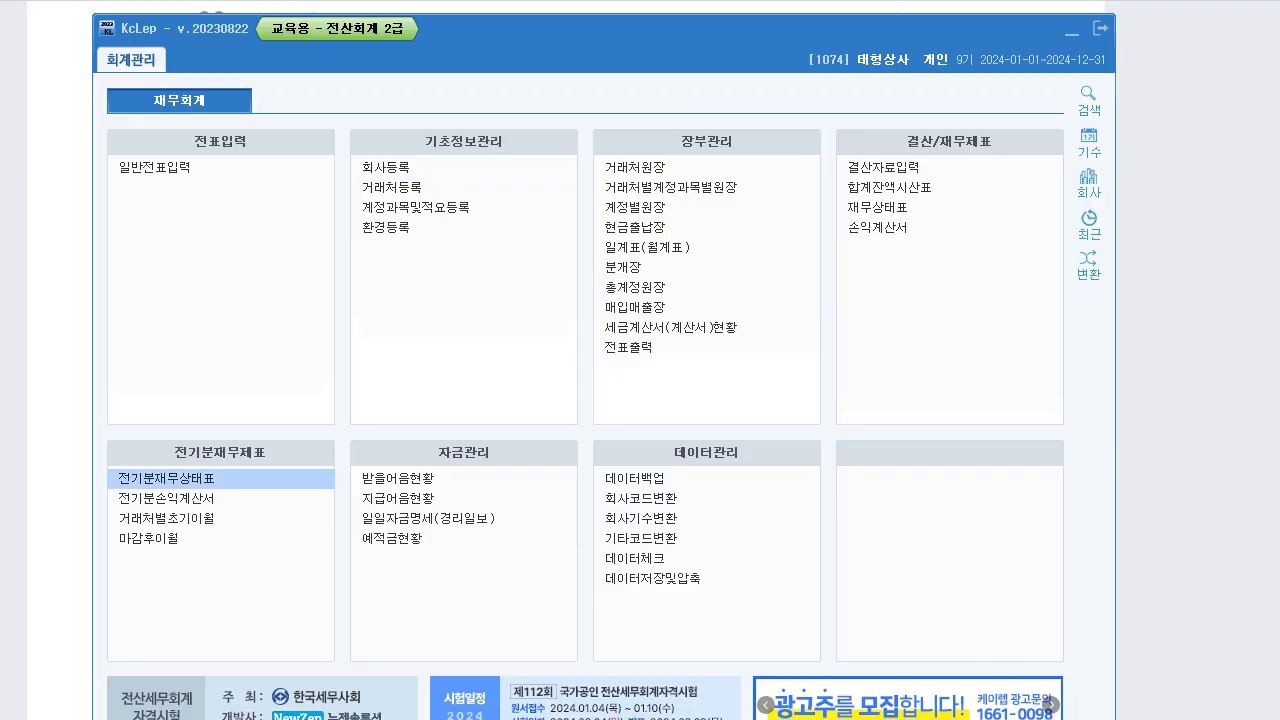
pyautogui.click(166, 478)
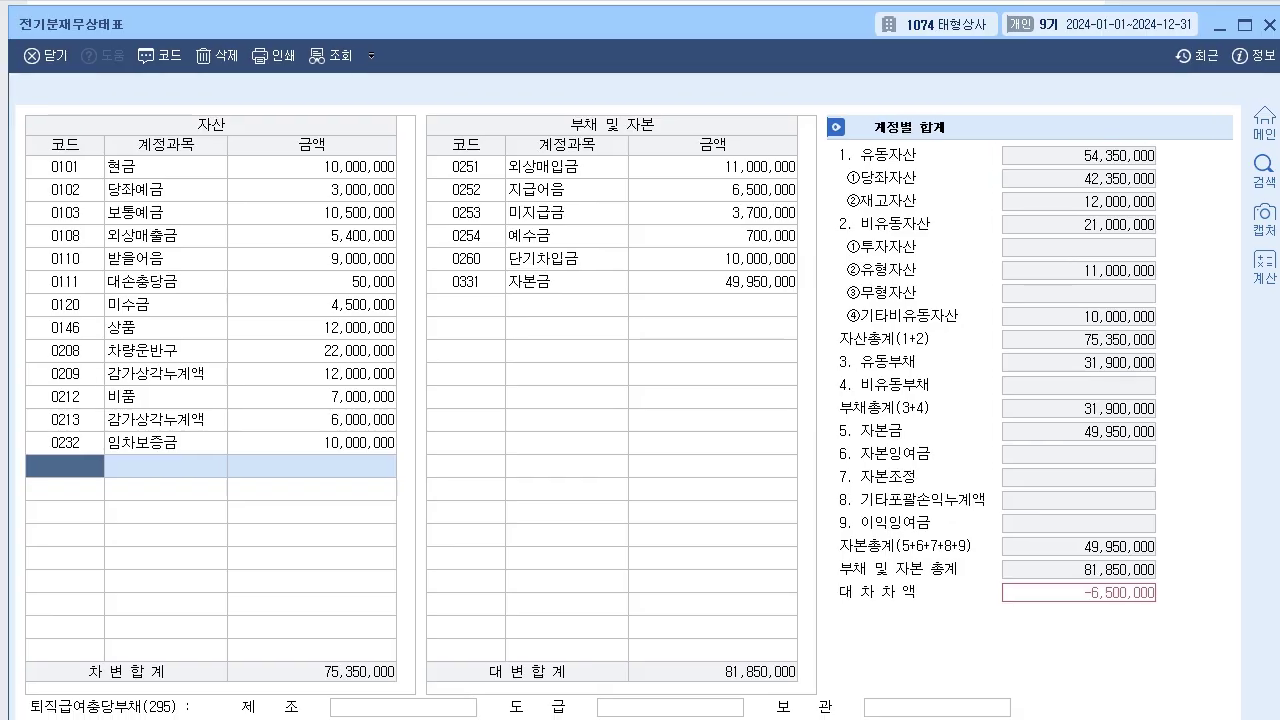
# Check the entered asset accounts from 현금 through 받을어음 and its 대손충당금 against question 02's balance sheet
pyautogui.click(312, 167)
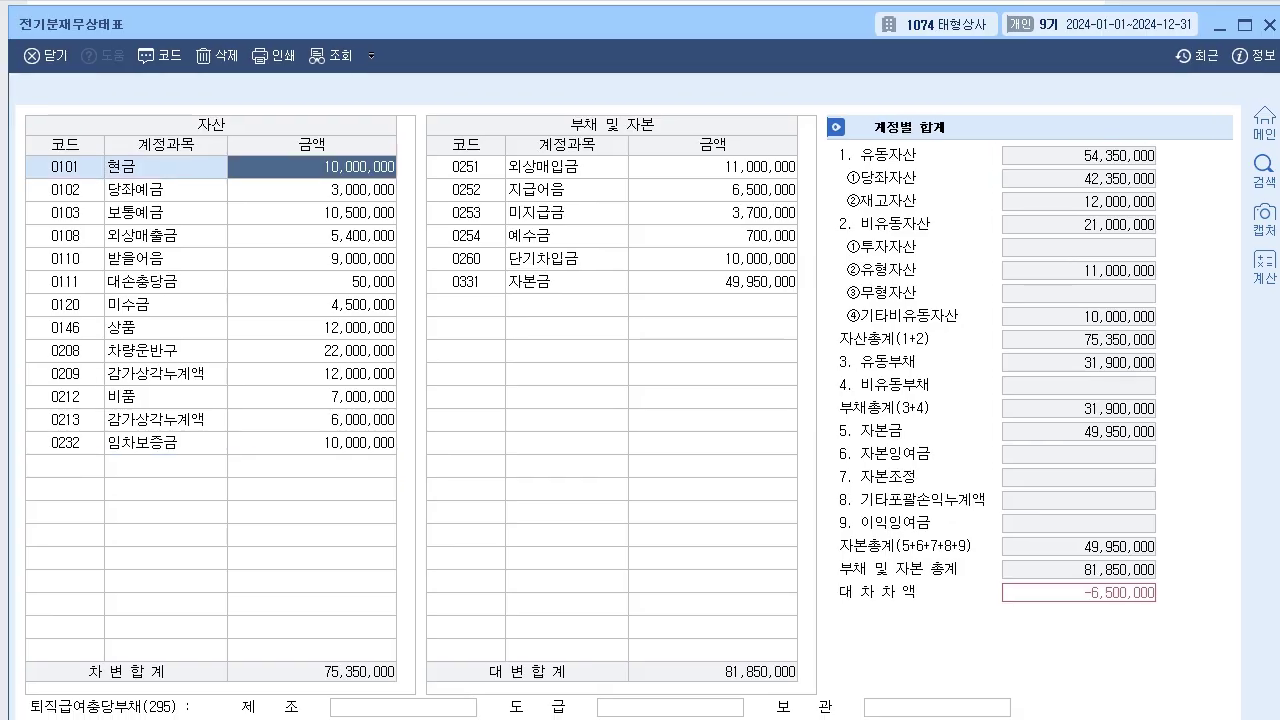
pyautogui.click(312, 190)
pyautogui.press('Down')
pyautogui.press('Down')
pyautogui.press('Down')
pyautogui.press('Down')
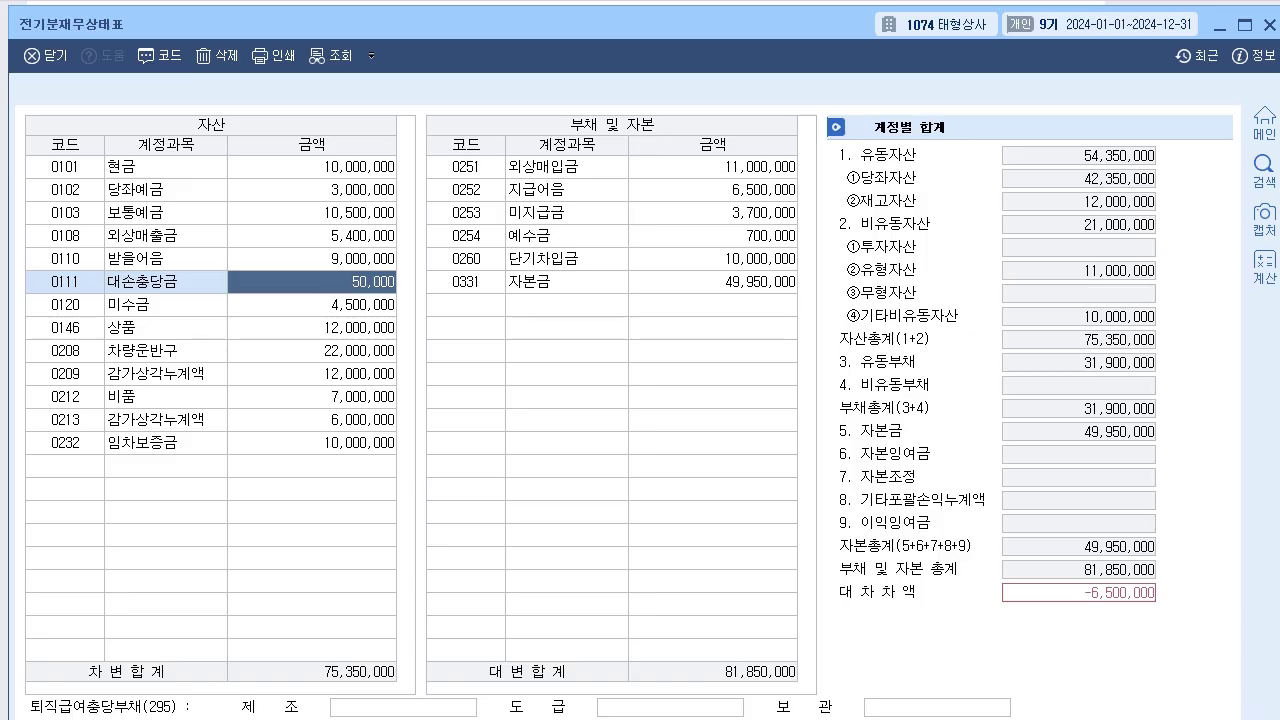
pyautogui.press('Up')
pyautogui.press('Up')
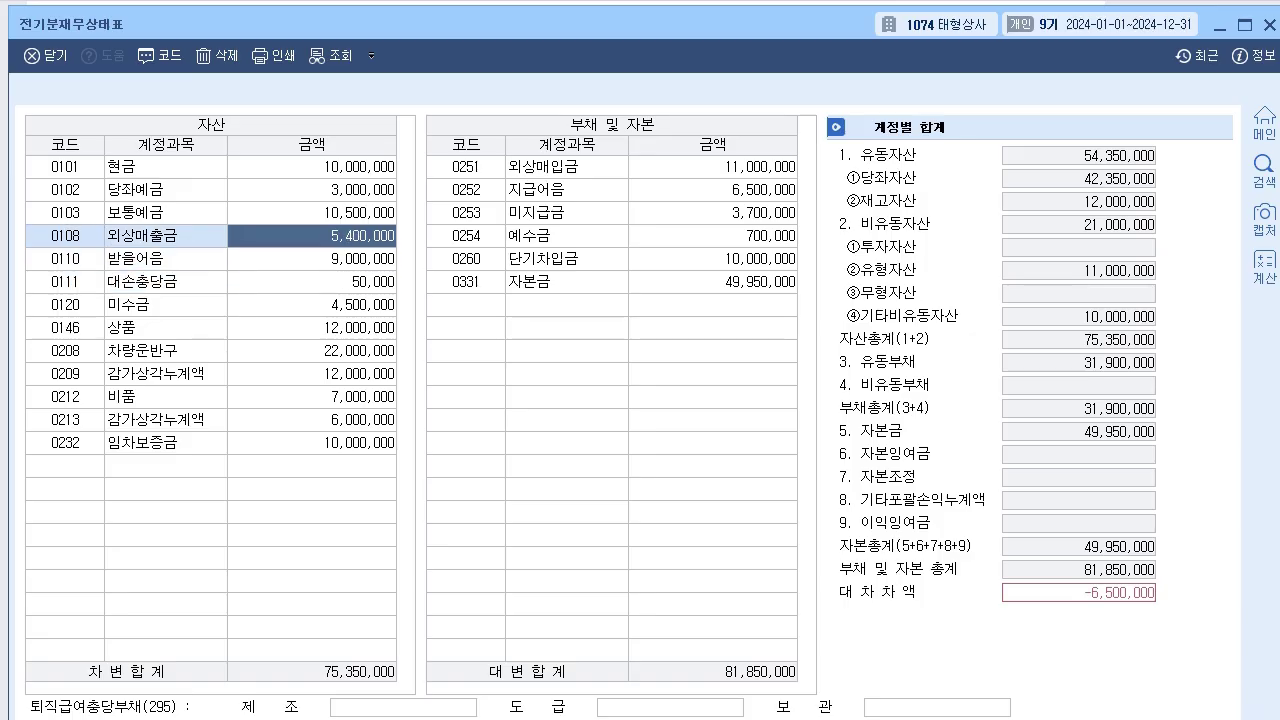
pyautogui.press('Down')
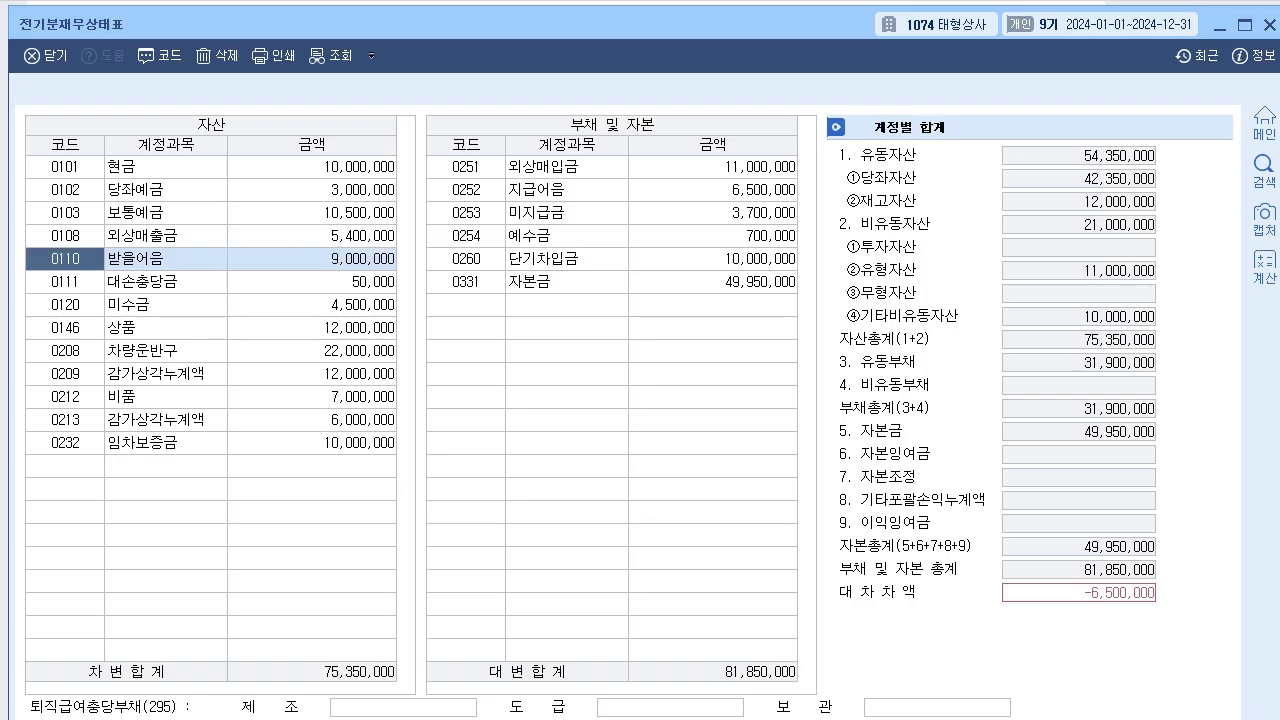
pyautogui.press('Up')
# Add account 0109 대손충당금 for 외상매출금 to the assets with an amount of 100,000
pyautogui.press('Down')
pyautogui.press('Down')
pyautogui.press('Down')
pyautogui.press('Down')
pyautogui.press('Down')
pyautogui.press('Down')
pyautogui.press('Down')
pyautogui.press('Down')
pyautogui.press('Down')
pyautogui.press('Down')
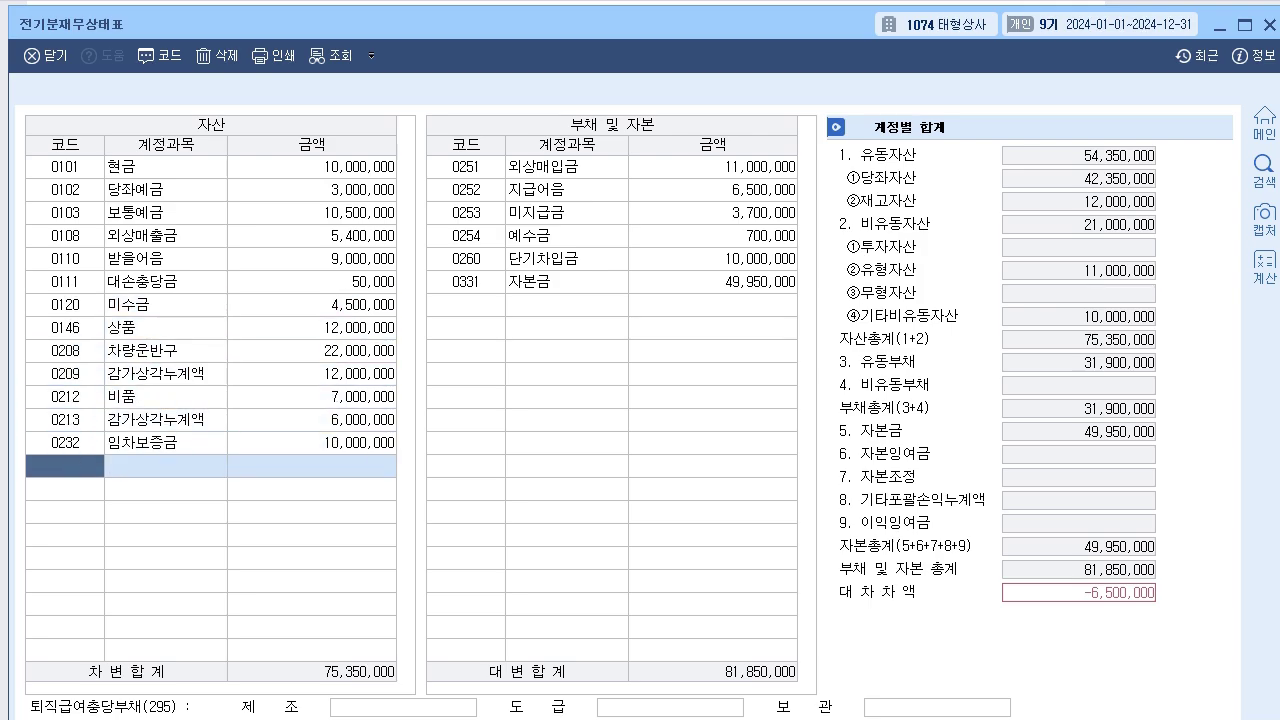
pyautogui.write('대손')
pyautogui.press('Return')
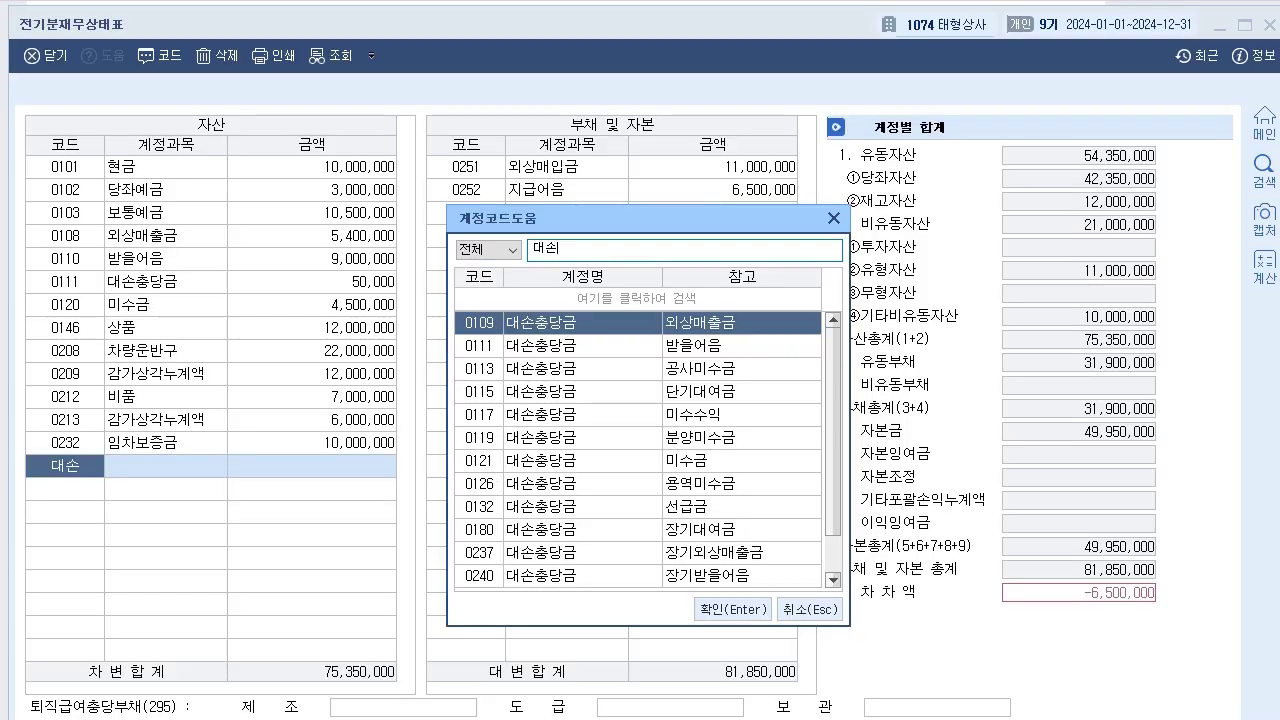
pyautogui.press('Return')
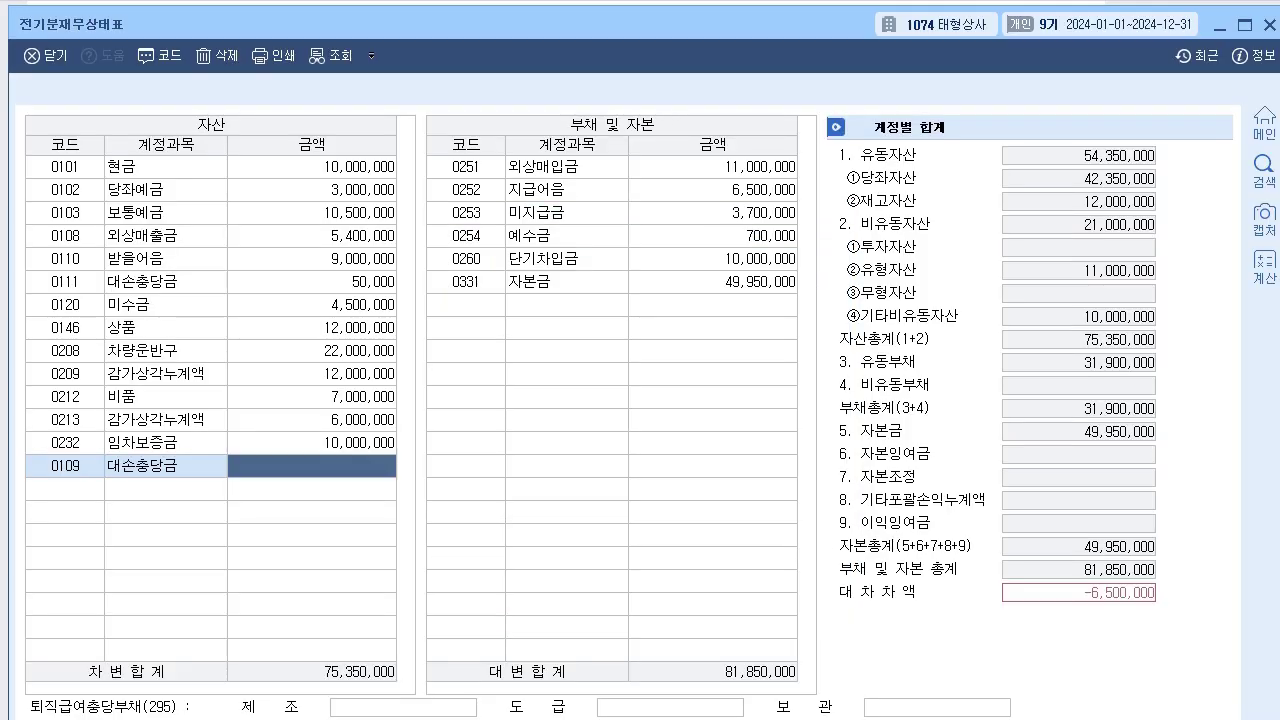
pyautogui.write('1000000')
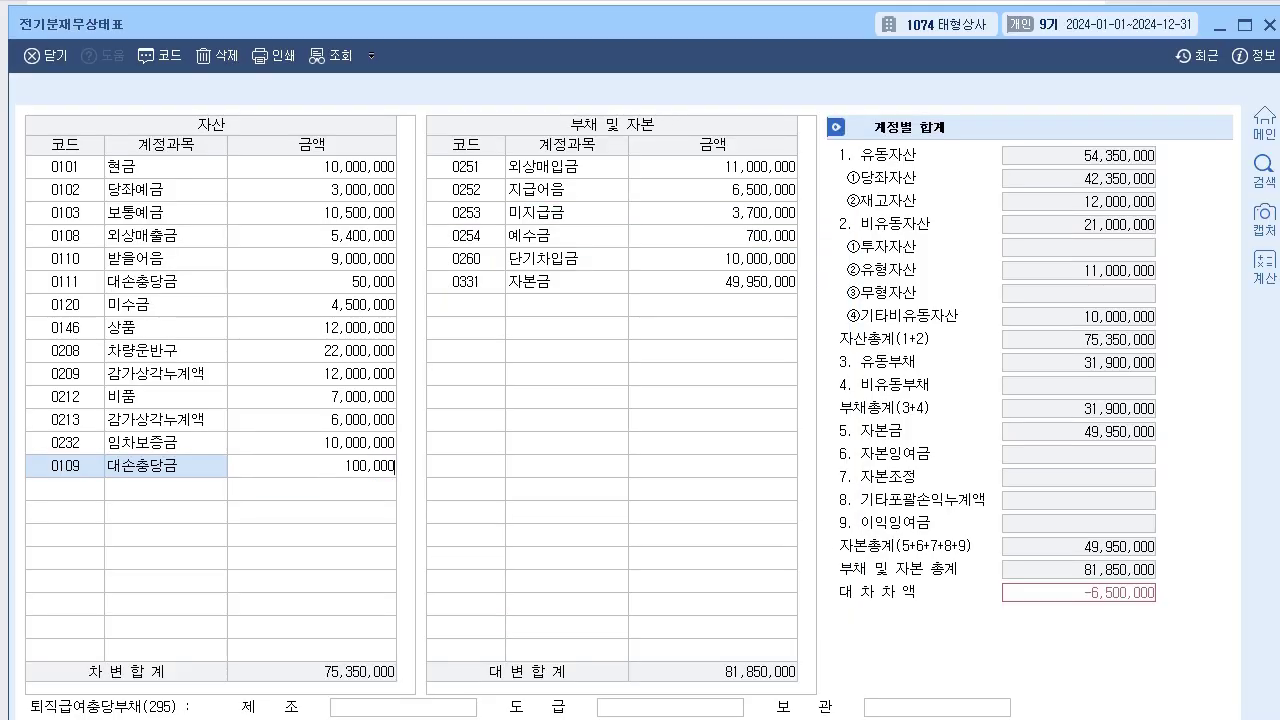
pyautogui.press('Return')
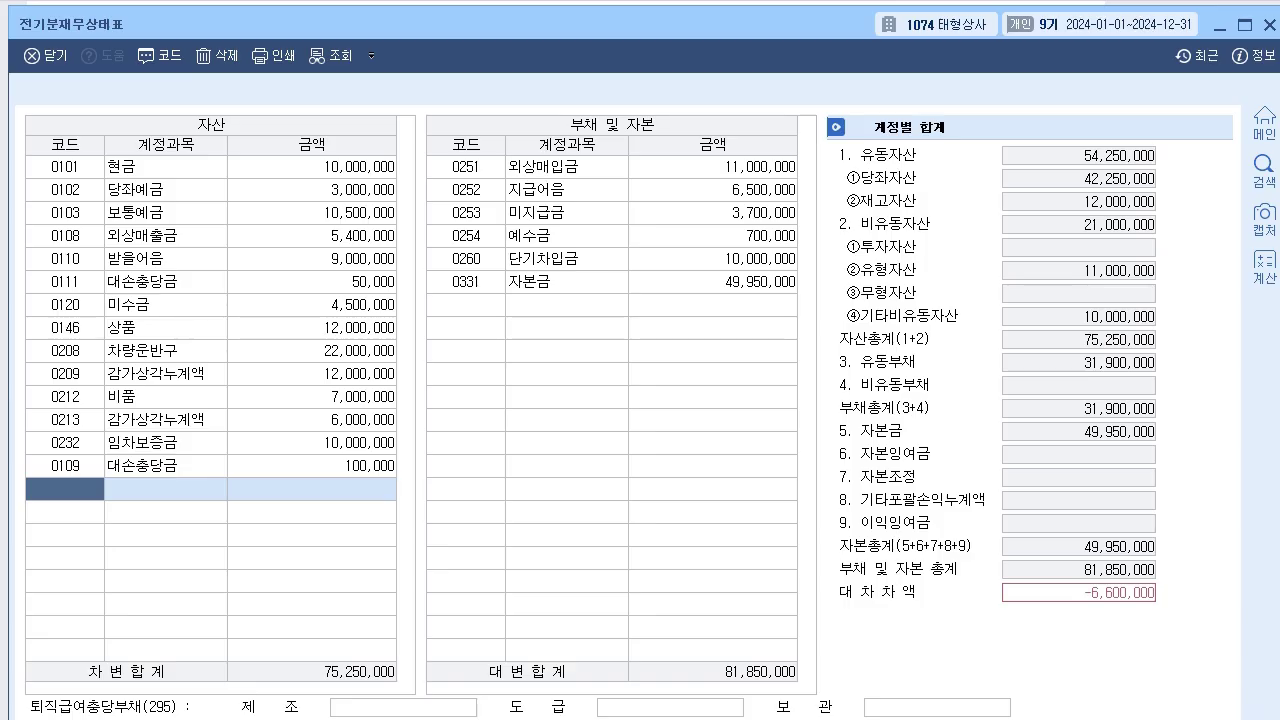
# Reload the prior-period balance sheet data and check the 대손충당금 entry beneath 외상매출금 and the 받을어음 rows
pyautogui.click(312, 465)
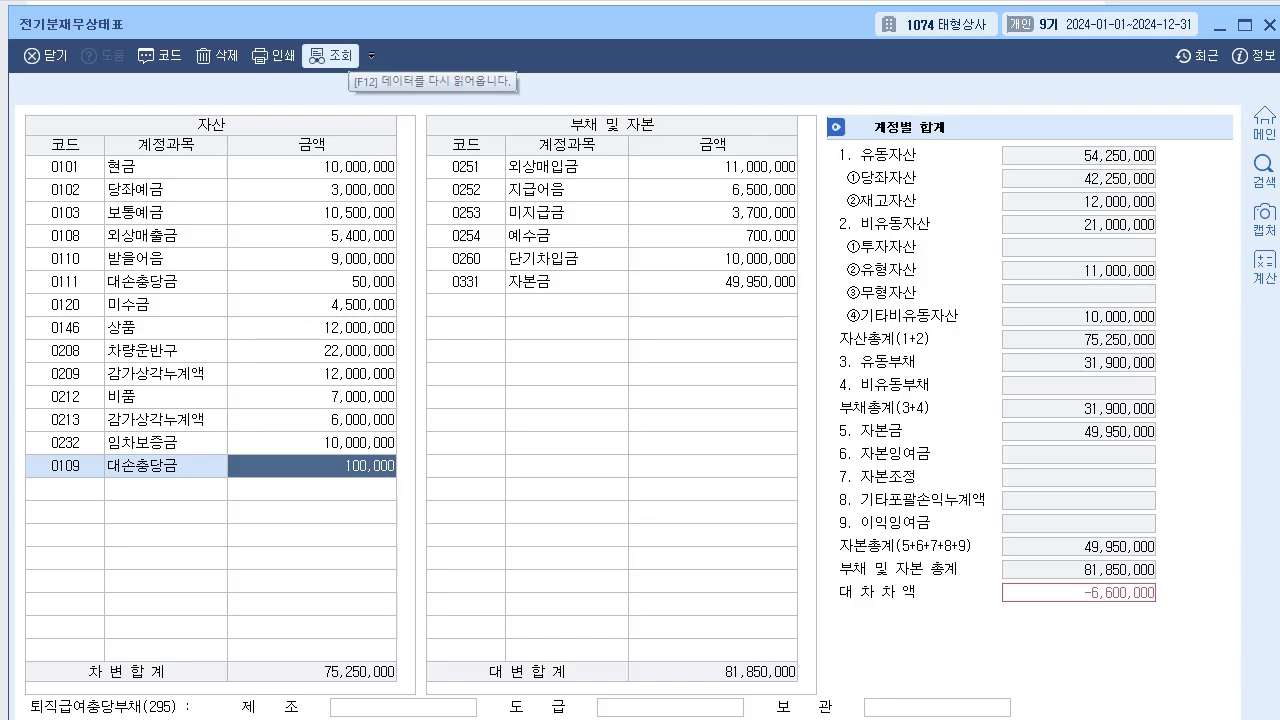
pyautogui.click(330, 55)
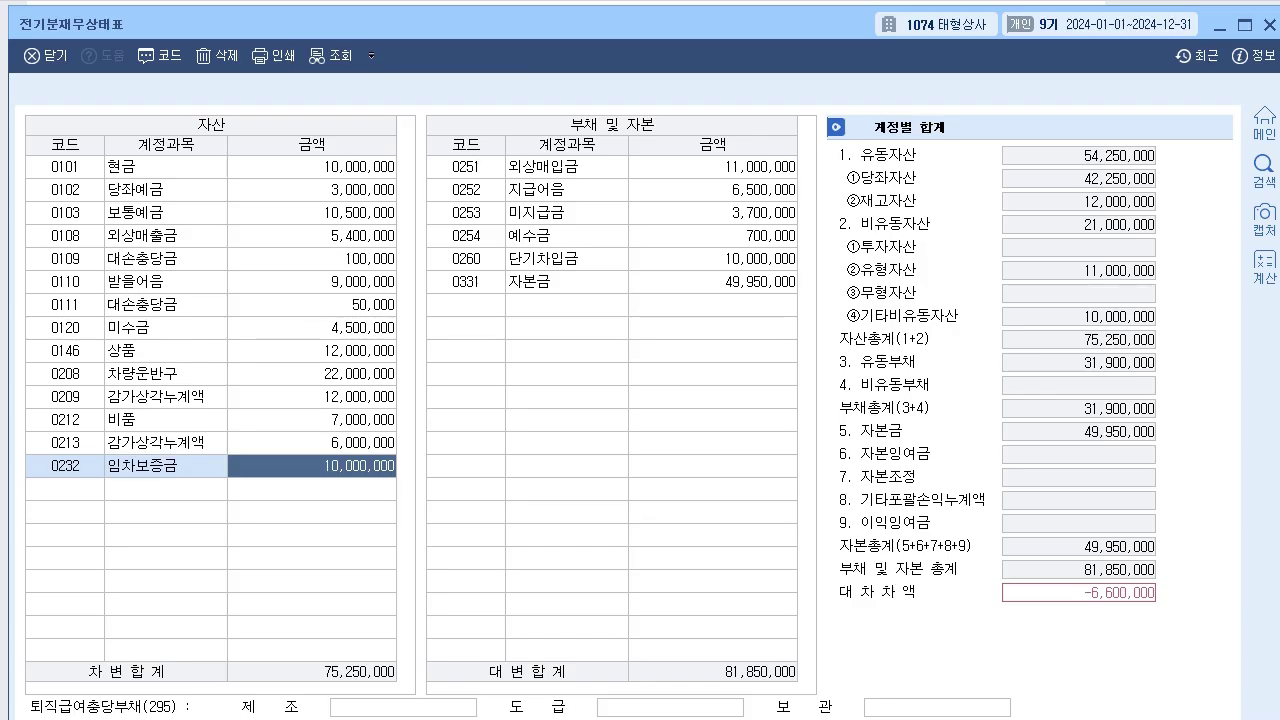
pyautogui.click(65, 236)
pyautogui.click(312, 259)
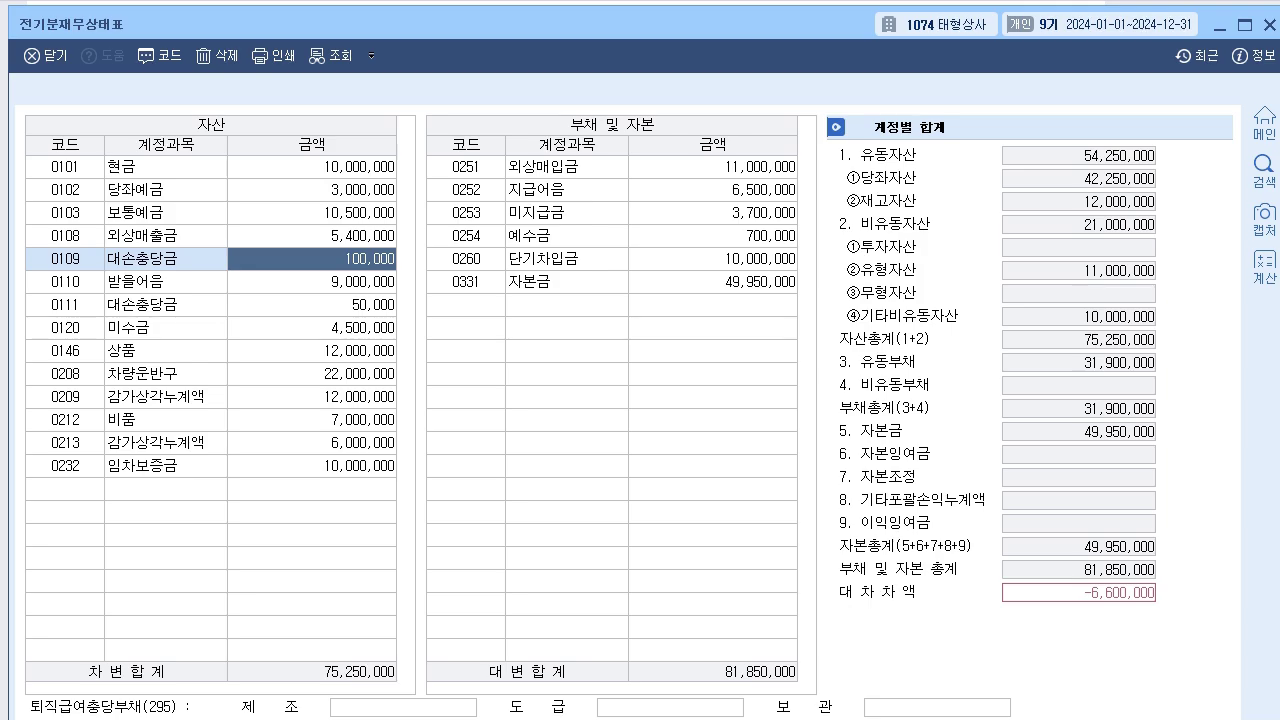
pyautogui.press('Down')
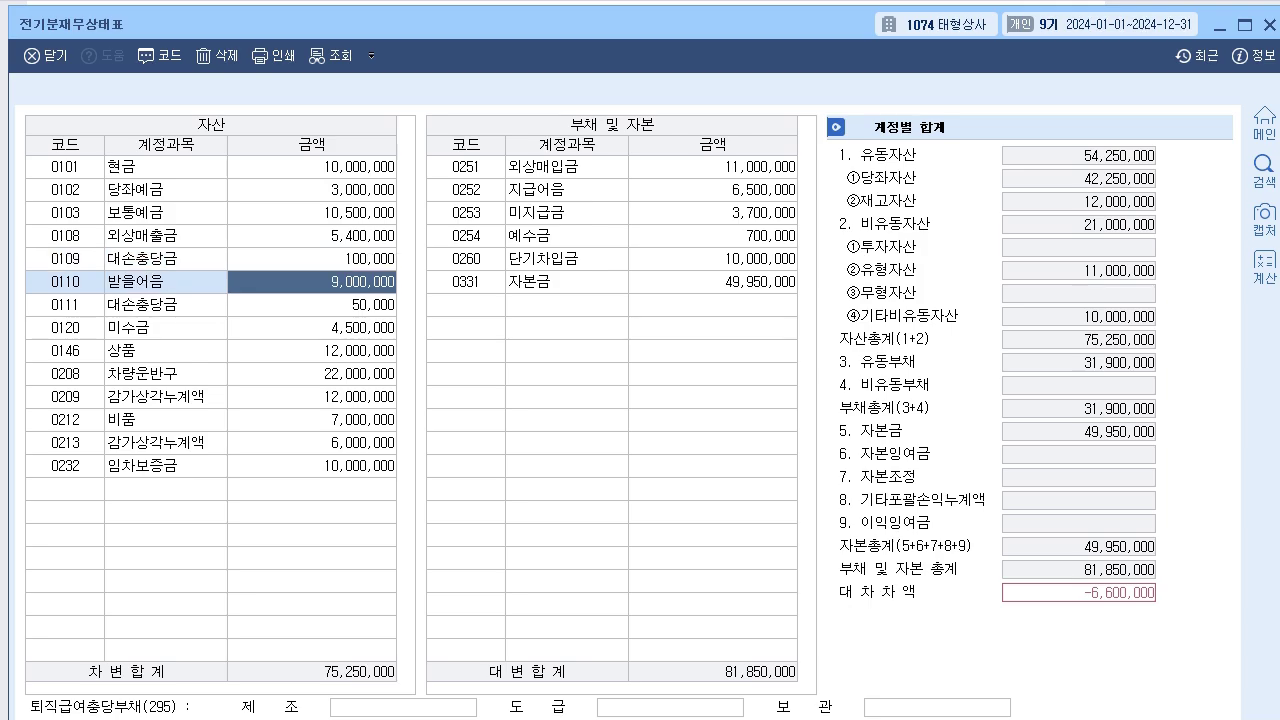
pyautogui.press('Down')
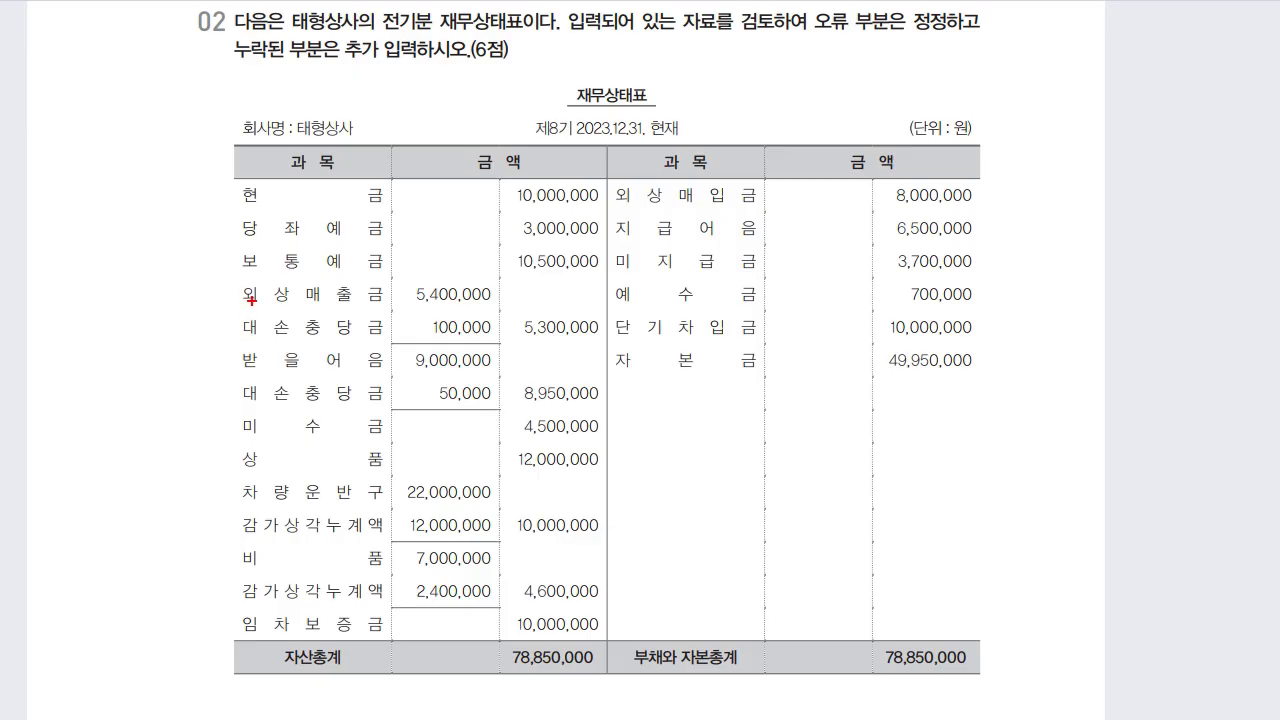
# Mark 대손충당금 and 감가상각누계액 as deductions on question 02's balance sheet, circle the related amounts, and clear the marks
pyautogui.moveTo(218, 317); pyautogui.dragTo(215, 337)
pyautogui.moveTo(220, 327); pyautogui.dragTo(232, 337)
pyautogui.moveTo(570, 344)
pyautogui.mouseDown()
pyautogui.moveTo(512, 336)
pyautogui.moveTo(522, 318)
pyautogui.moveTo(602, 322)
pyautogui.moveTo(562, 343)
pyautogui.mouseUp()
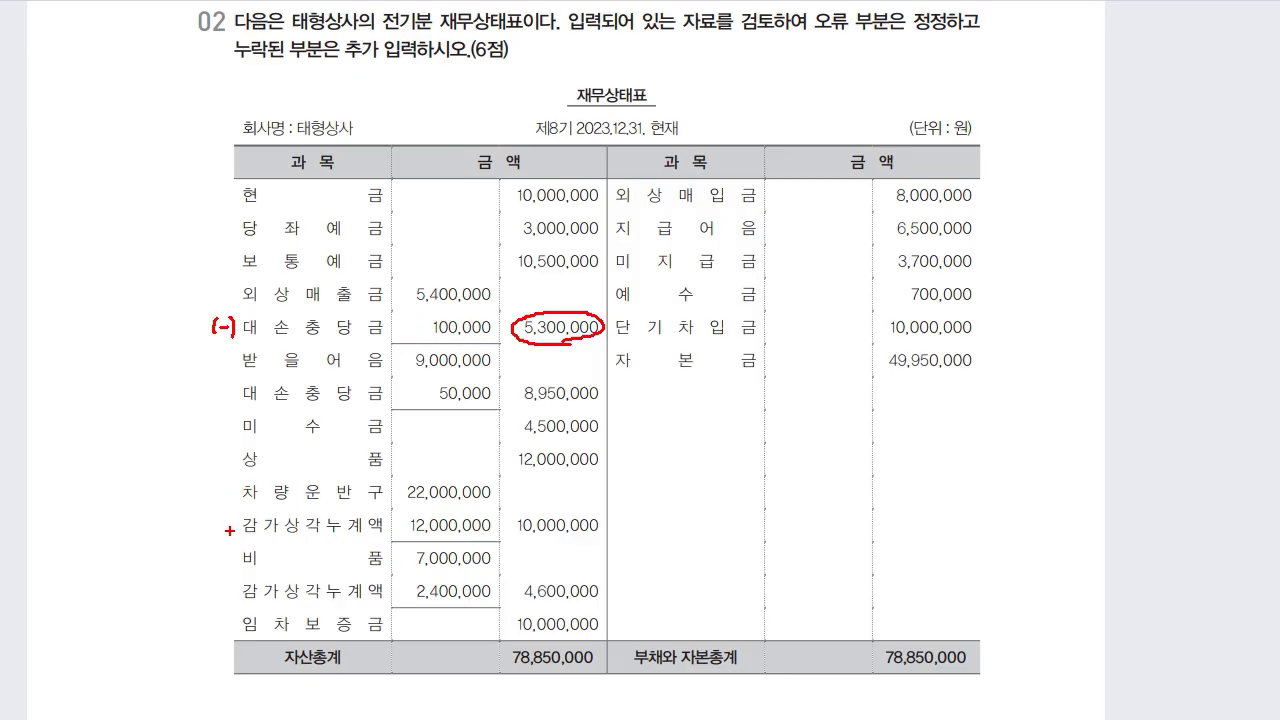
pyautogui.moveTo(224, 511)
pyautogui.mouseDown()
pyautogui.moveTo(220, 533)
pyautogui.moveTo(236, 521)
pyautogui.mouseUp()
pyautogui.moveTo(237, 511); pyautogui.dragTo(241, 533)
pyautogui.moveTo(566, 542)
pyautogui.mouseDown()
pyautogui.moveTo(572, 509)
pyautogui.moveTo(568, 540)
pyautogui.mouseUp()
pyautogui.moveTo(484, 506)
pyautogui.mouseDown()
pyautogui.moveTo(422, 490)
pyautogui.moveTo(472, 507)
pyautogui.mouseUp()
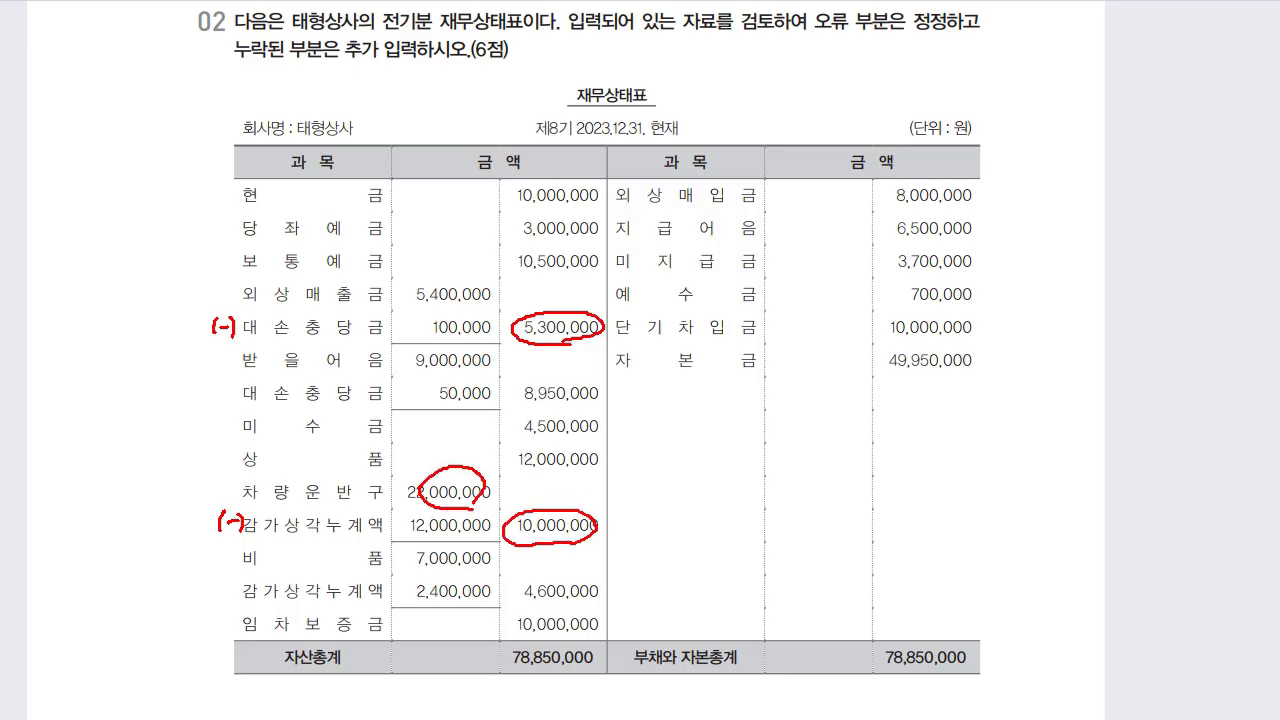
pyautogui.press('Escape')
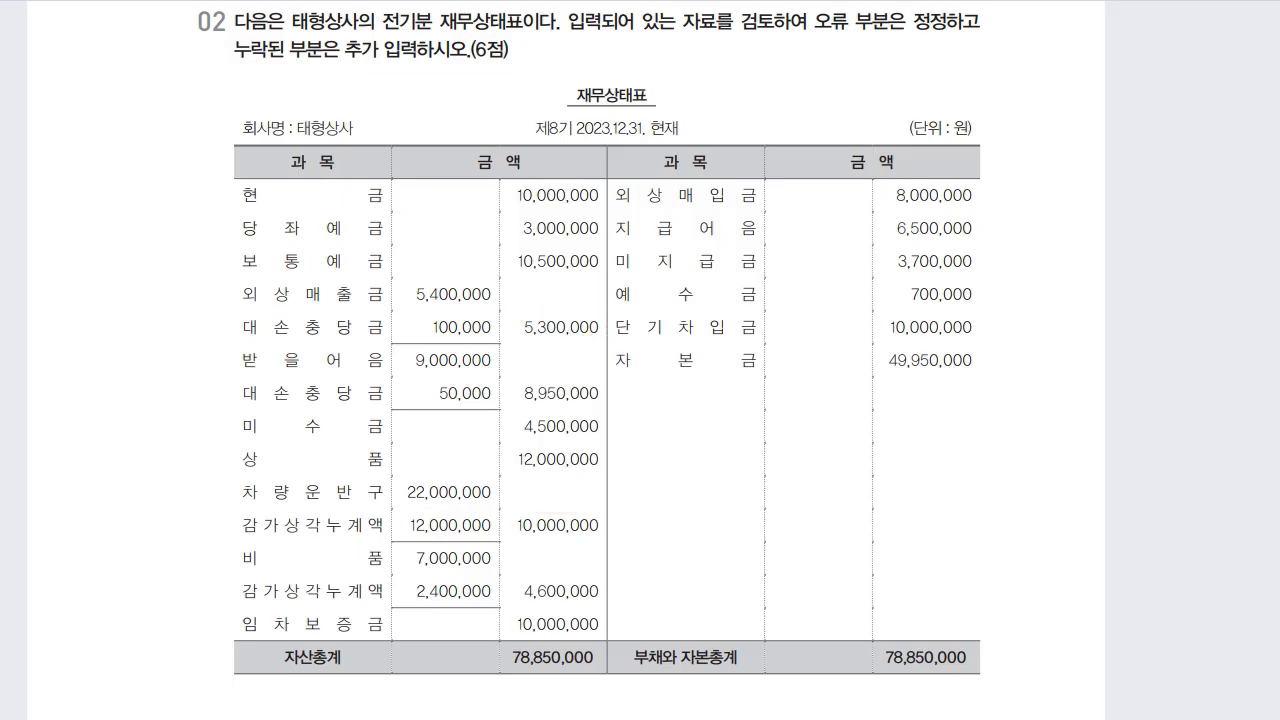
# Switch to KcLep and set the amount of account 0213 감가상각누계액, beneath 비품, to 2,400,000 in the prior-period balance sheet
pyautogui.hotkey('alt', 'Tab')
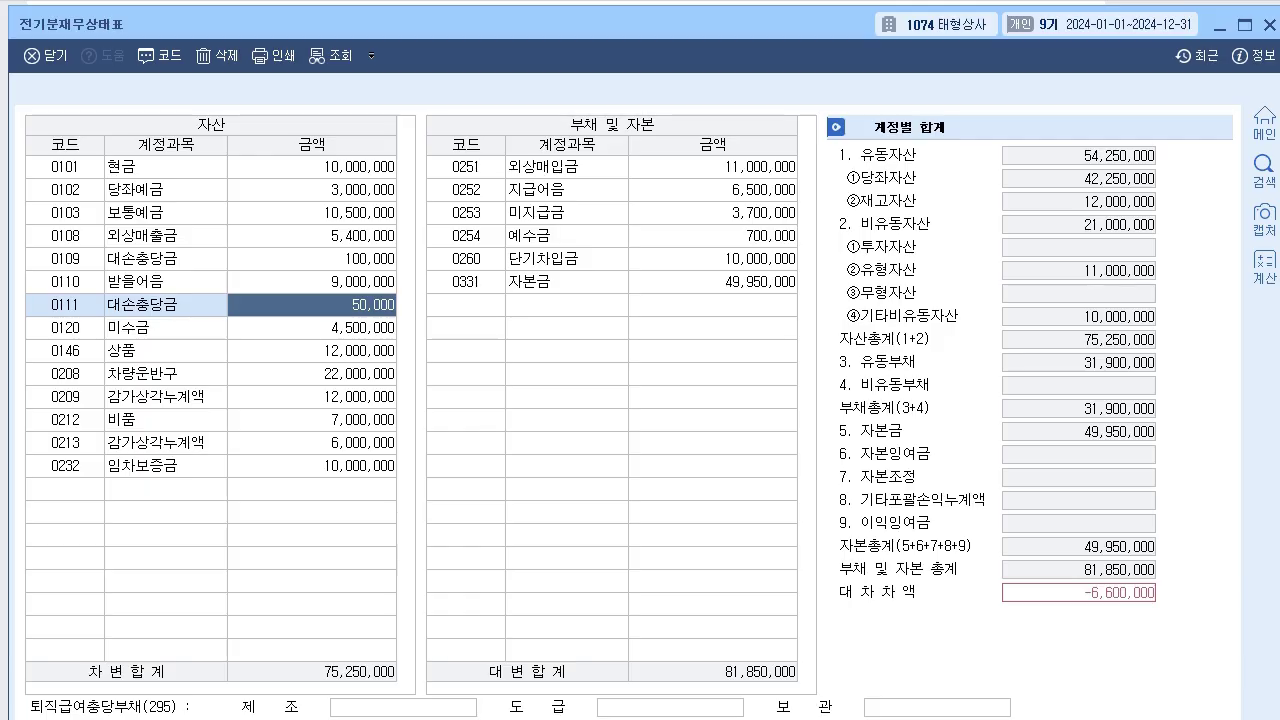
pyautogui.press('Down')
pyautogui.press('Down')
pyautogui.press('Down')
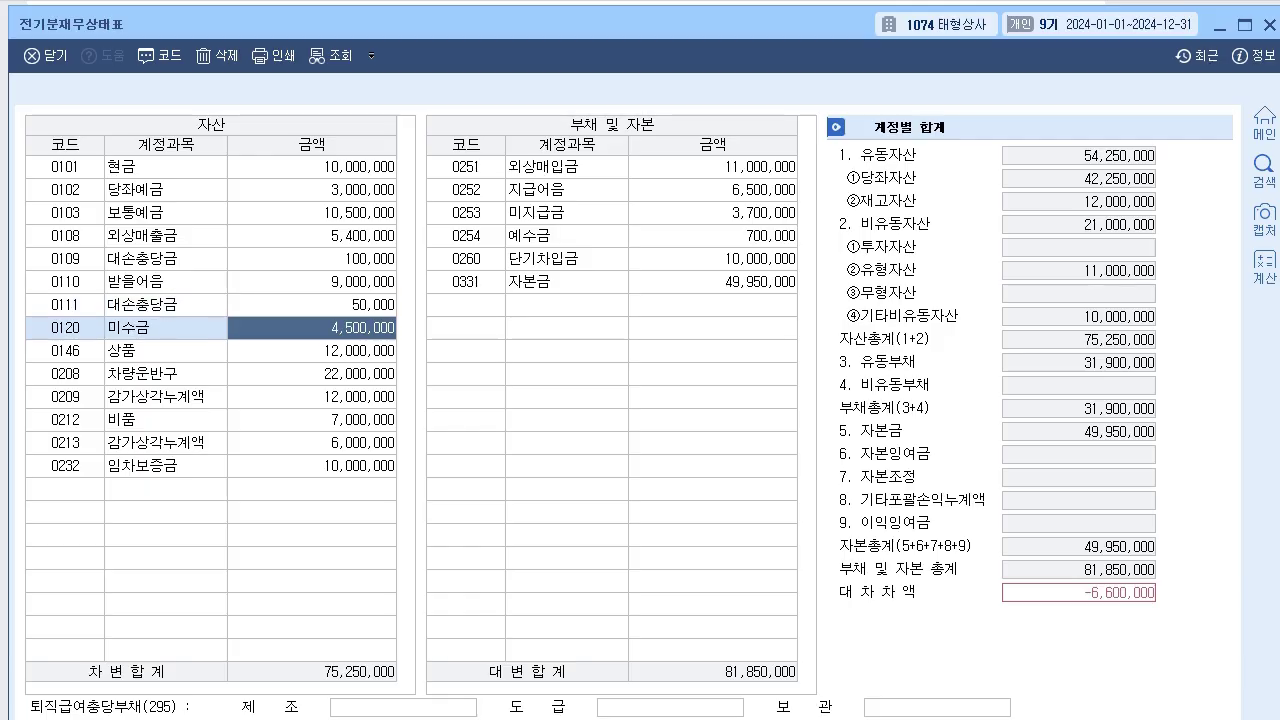
pyautogui.press('Down')
pyautogui.press('Down')
pyautogui.press('Down')
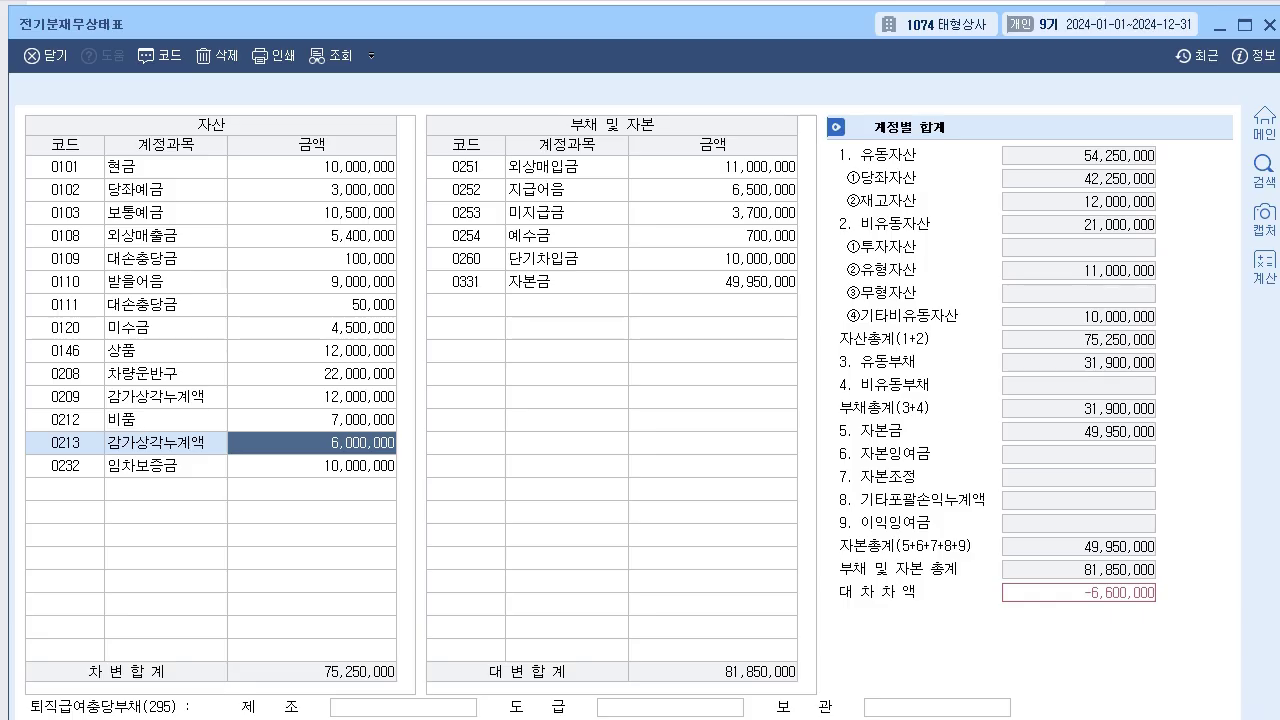
pyautogui.write('24')
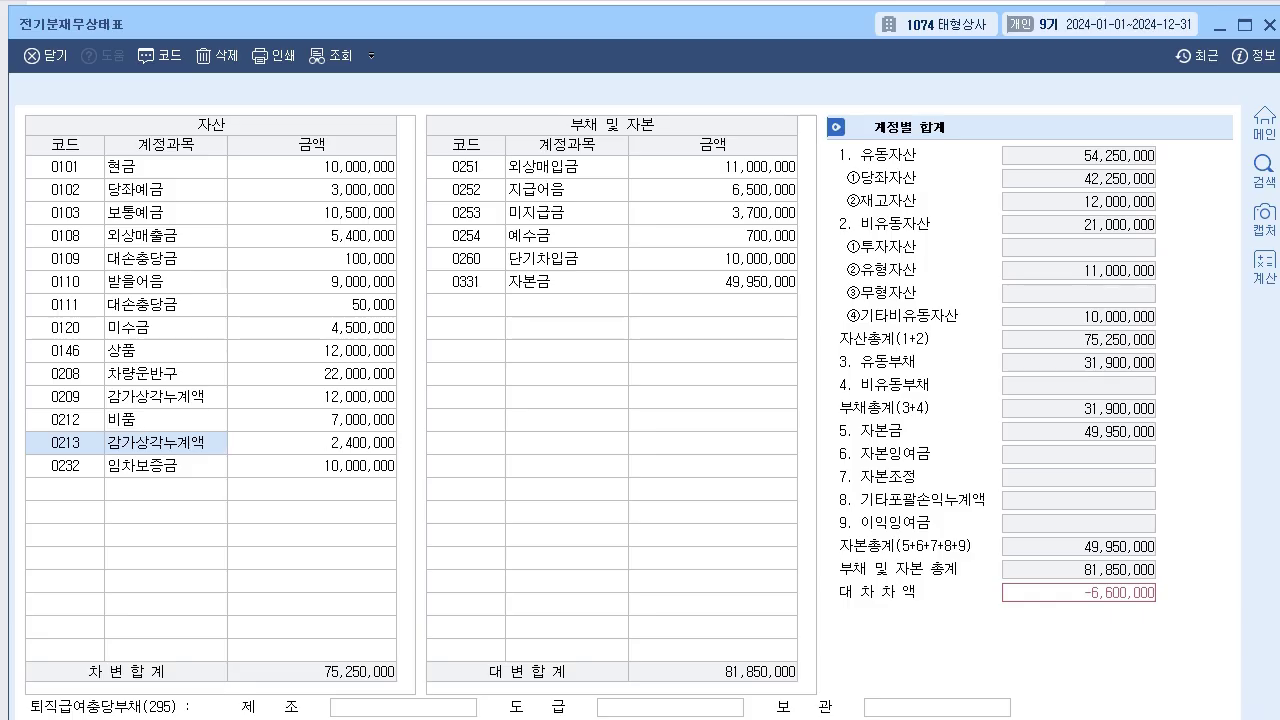
pyautogui.press('Return')
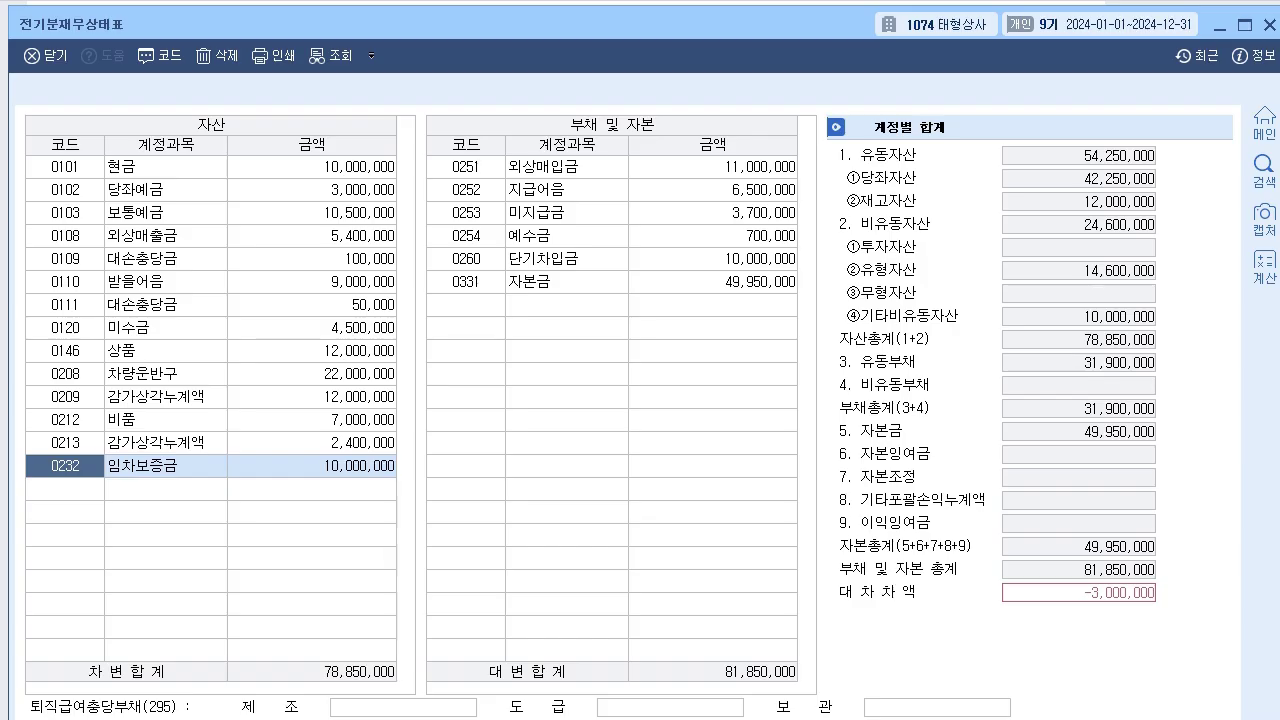
# Set the amount of 외상매입금 in the liabilities and capital to 8,000,000
pyautogui.click(713, 167)
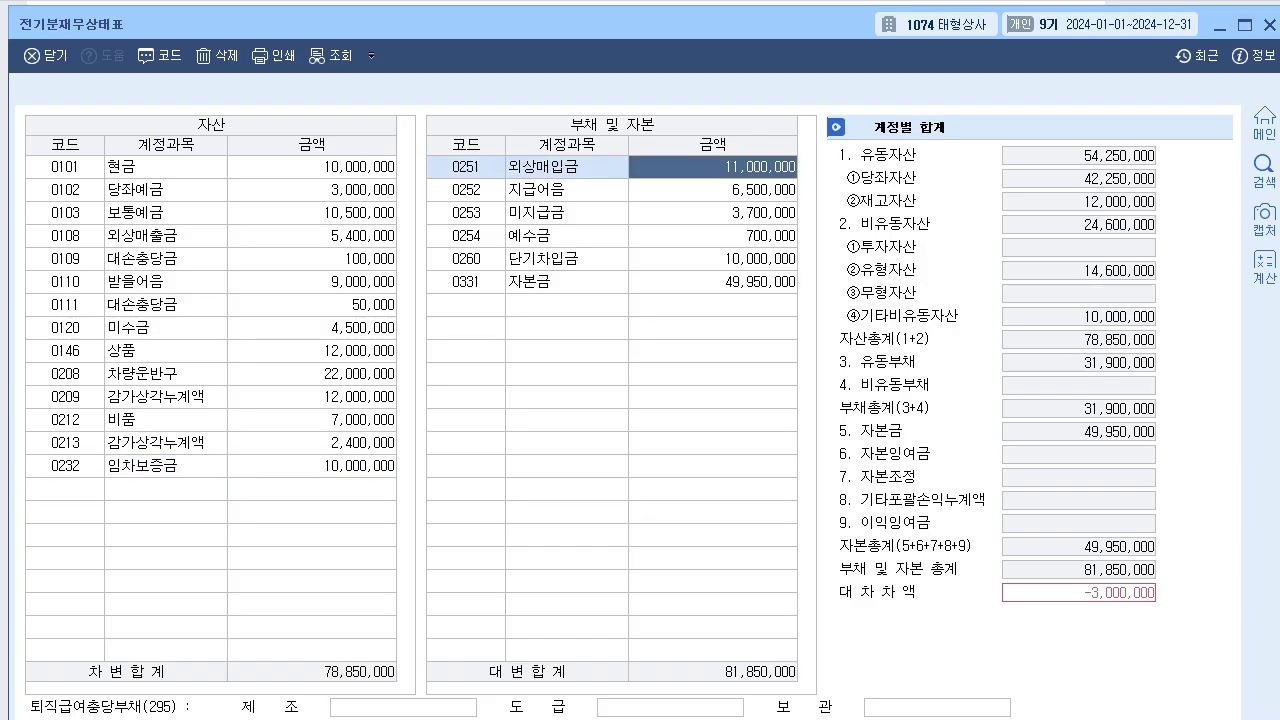
pyautogui.write('8000000')
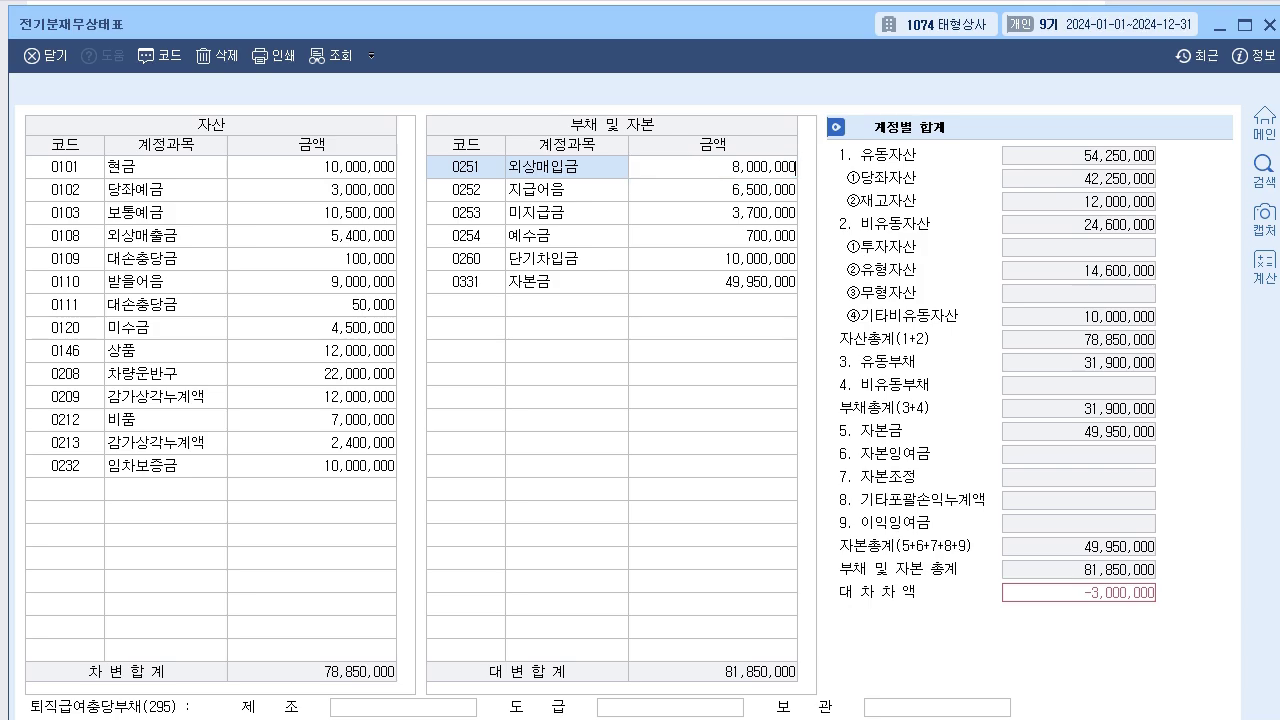
pyautogui.press('Return')
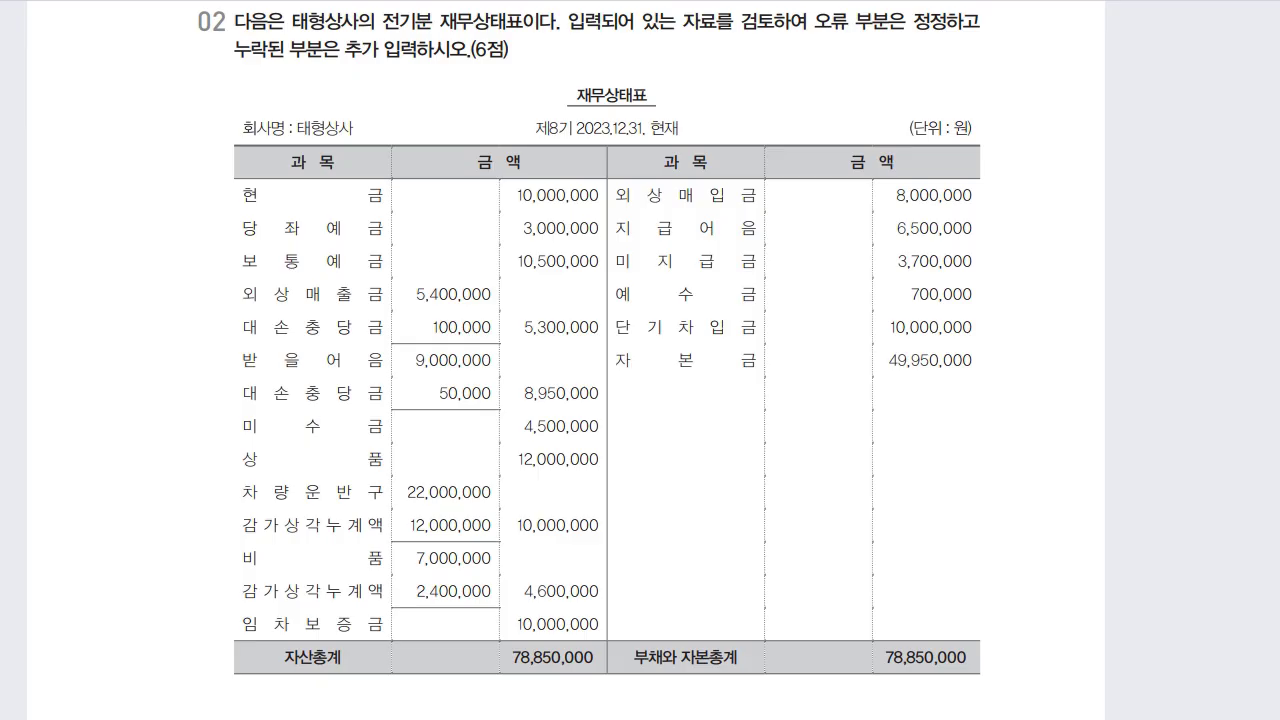
# Read question 03 and start a new 금융기관 entry with code 98005 in KcLep's 거래처등록
pyautogui.scroll(-12, 607, 400)
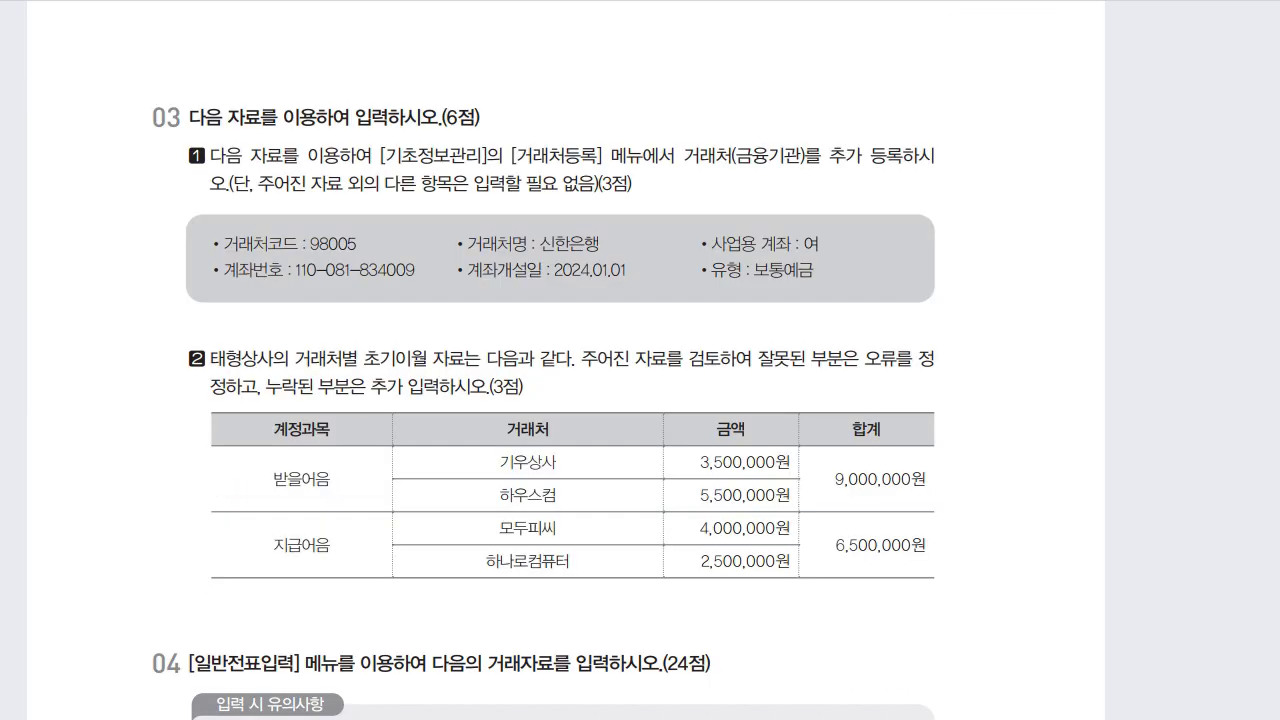
pyautogui.scroll(-2, 544, 391)
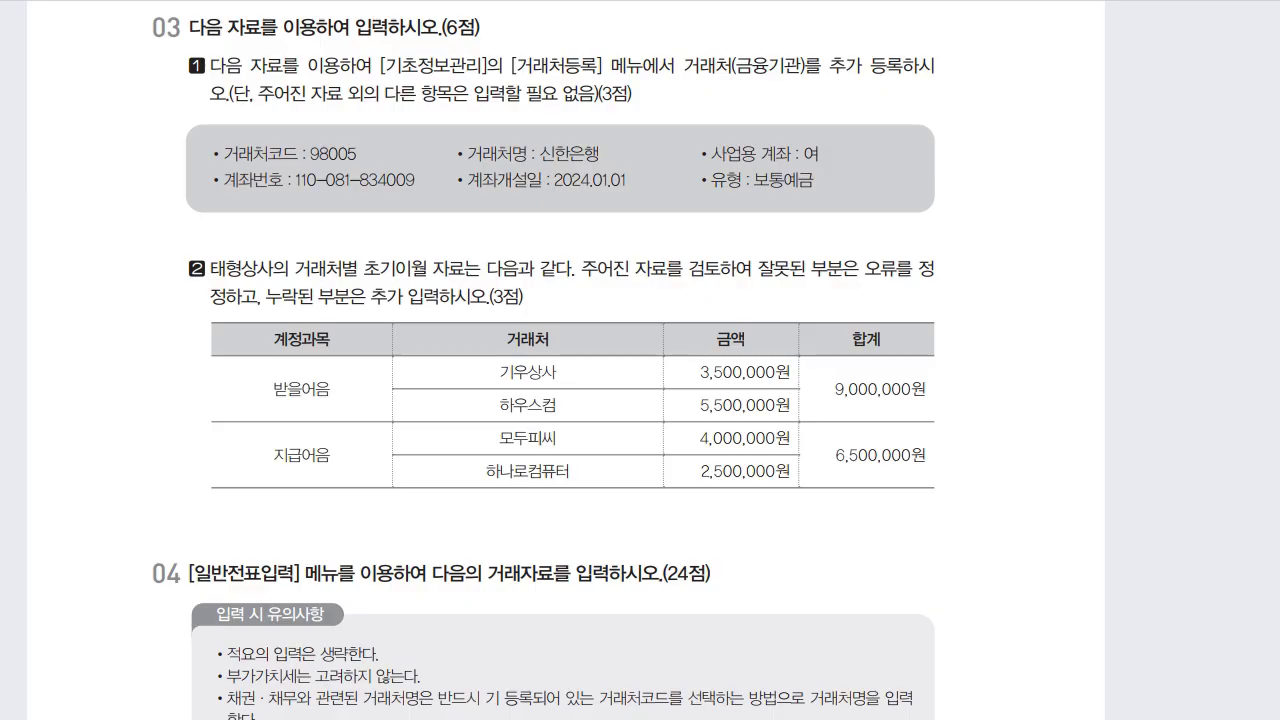
pyautogui.hotkey('alt', 'Tab')
pyautogui.click(392, 188)
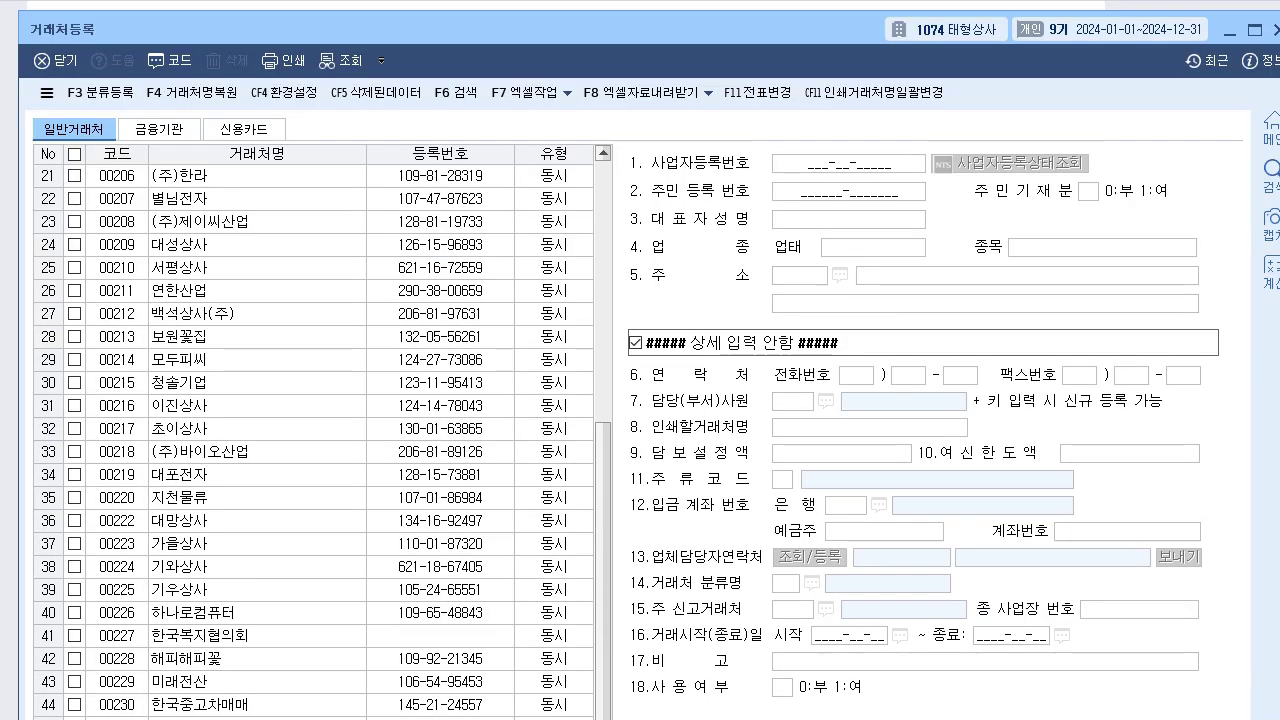
pyautogui.click(159, 231)
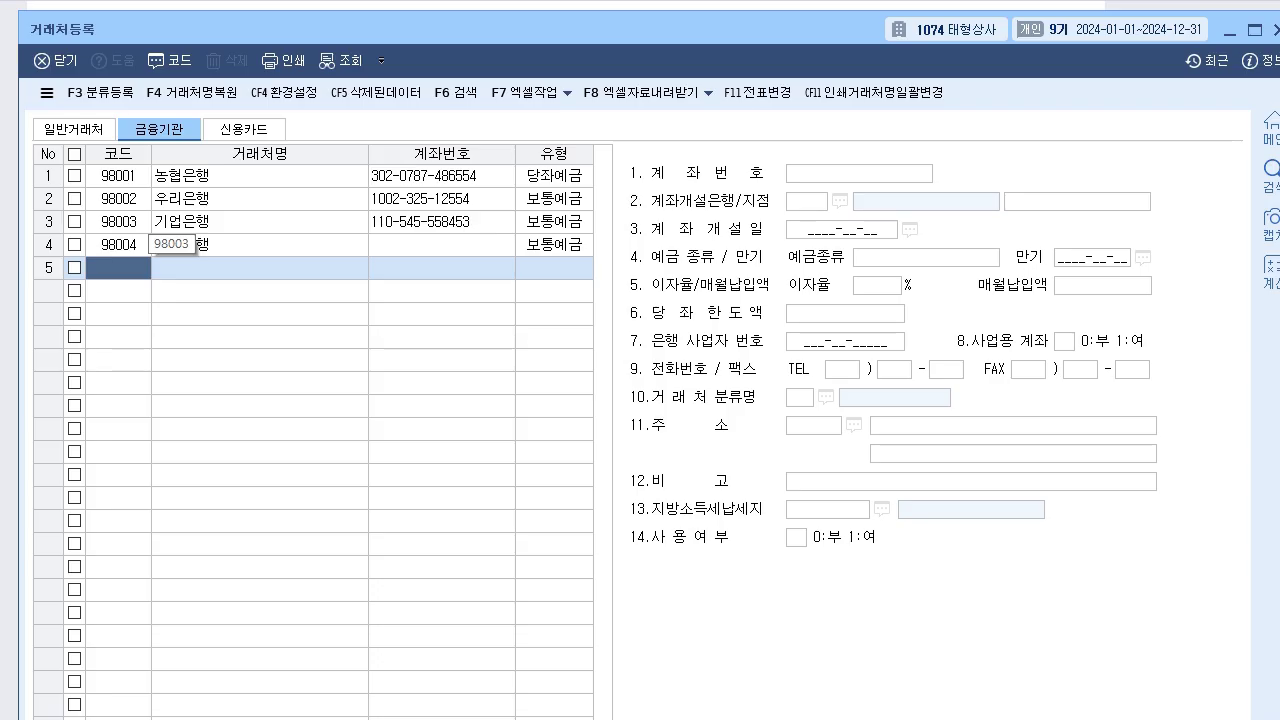
pyautogui.write('98')
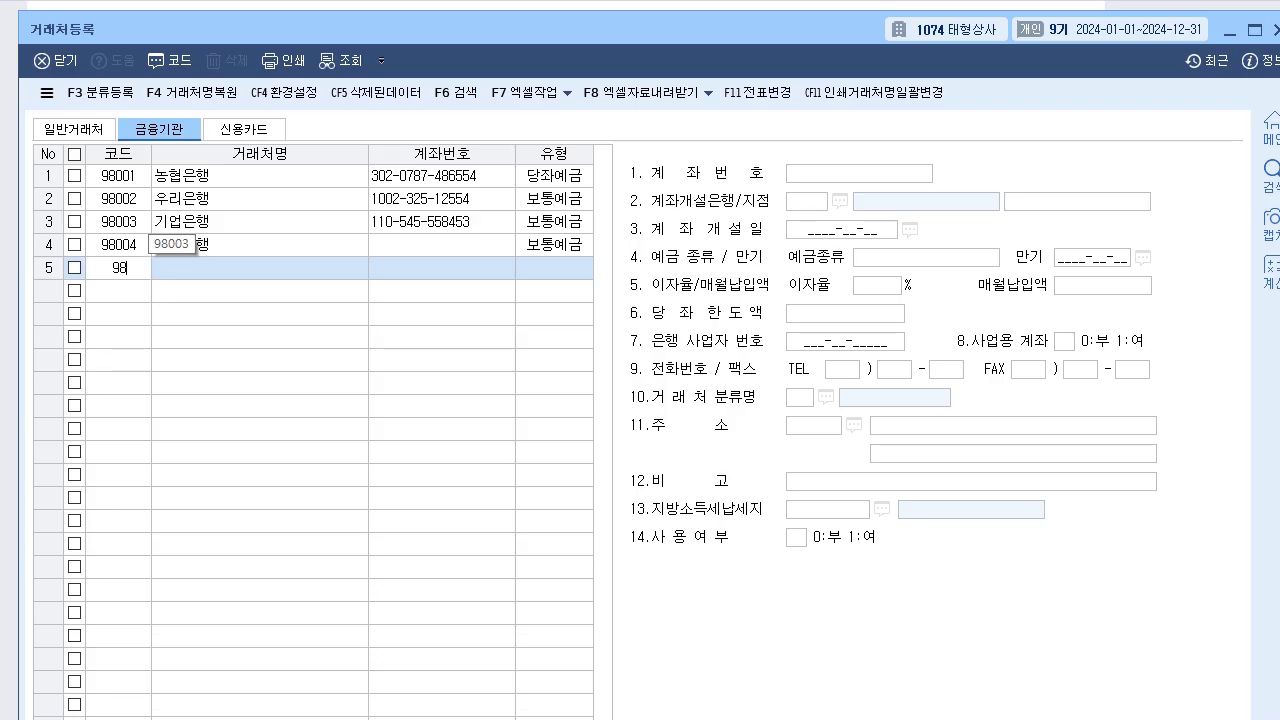
pyautogui.write('005')
pyautogui.press('Return')
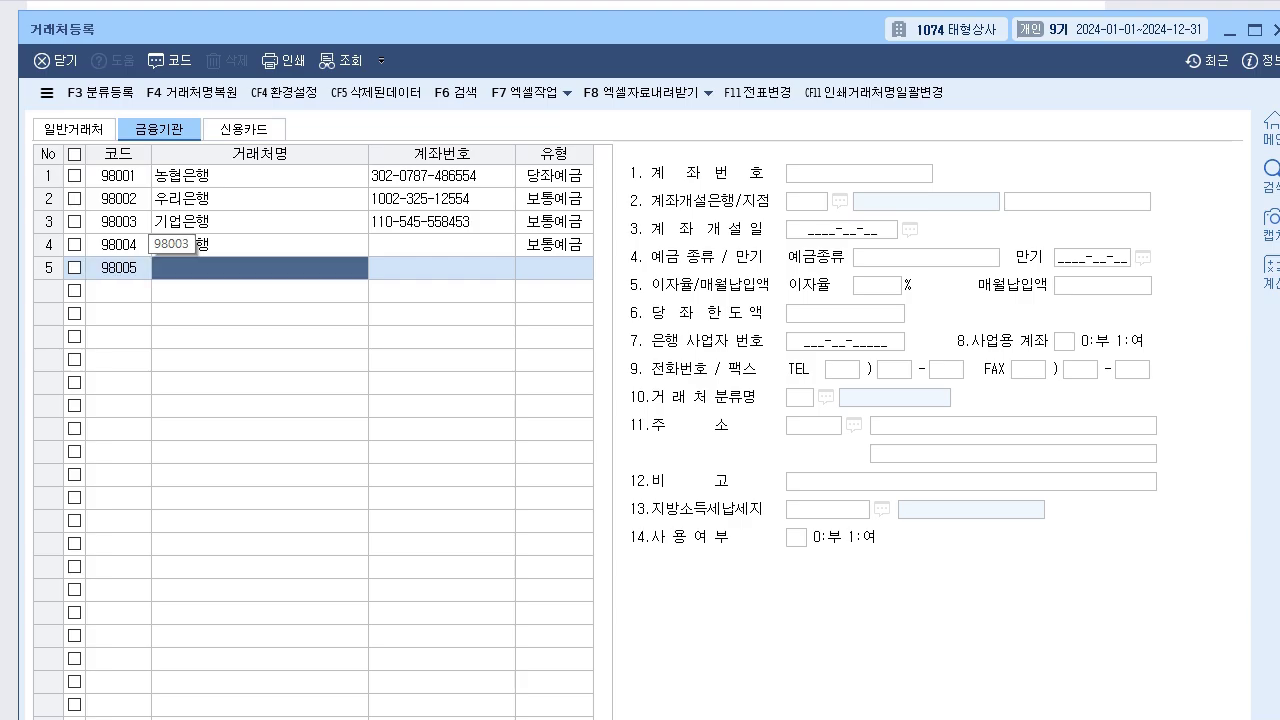
# Name the new financial institution 신한은행 and set its type to 보통예금
pyautogui.write('시')
pyautogui.press('BackSpace')
pyautogui.write('씨티')
pyautogui.press('BackSpace')
pyautogui.press('BackSpace')
pyautogui.press('BackSpace')
pyautogui.write('신한은행')
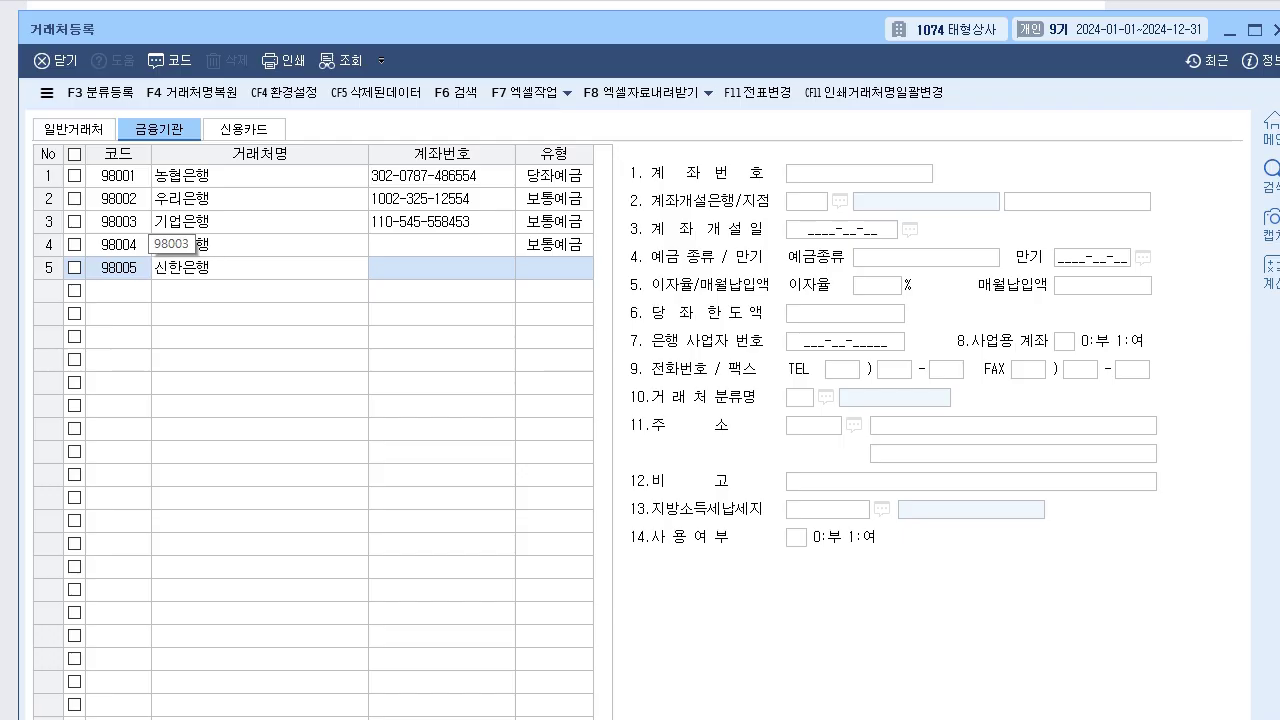
pyautogui.press('Return')
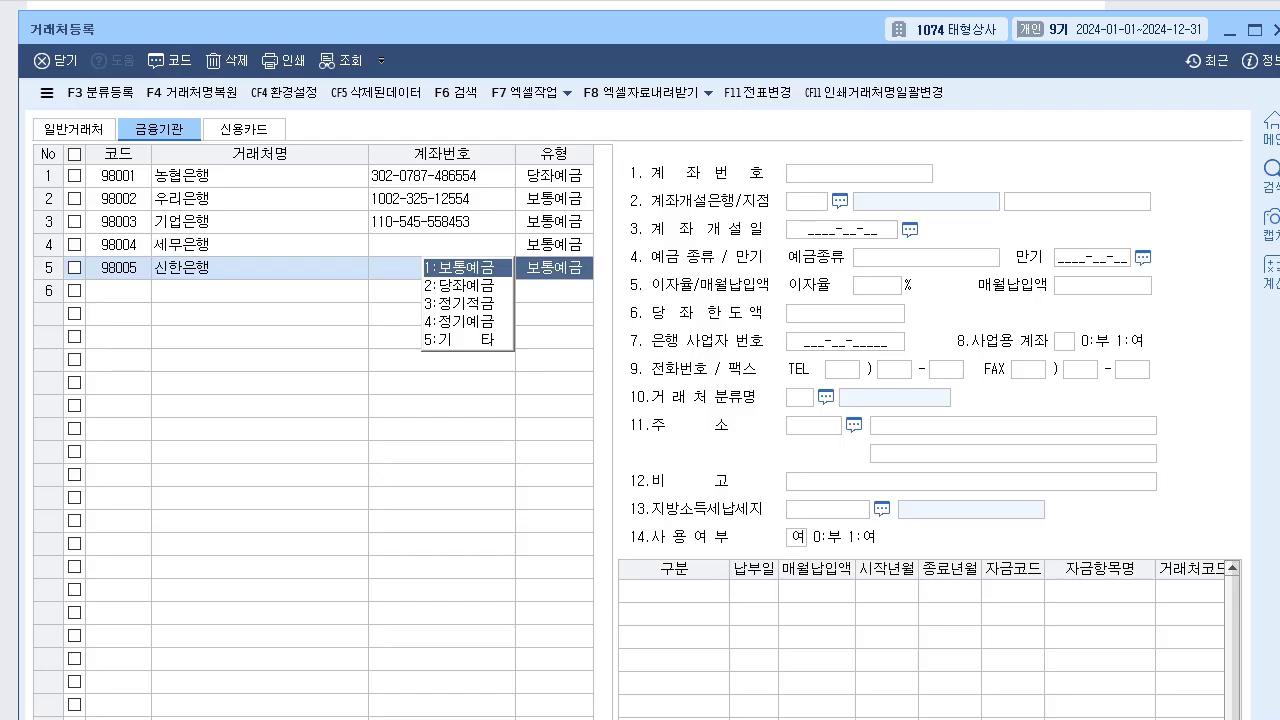
pyautogui.press('Return')
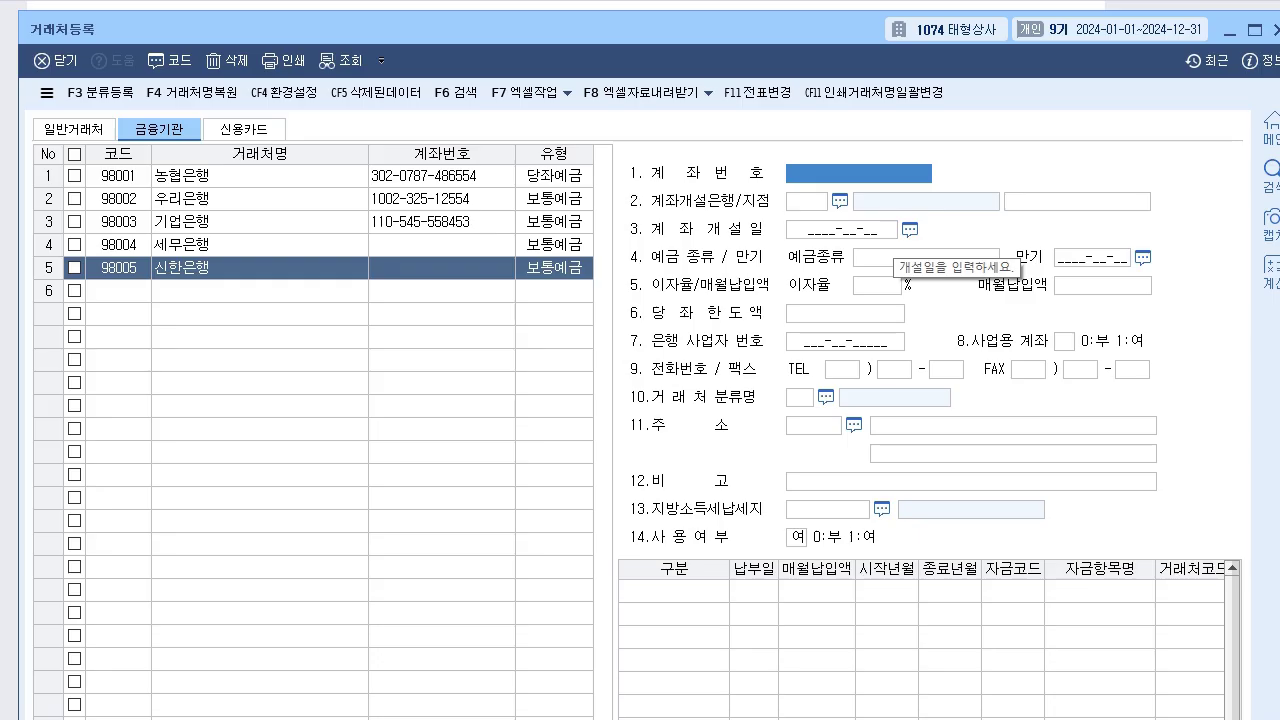
# Enter the bank account number given in question 03 for 신한은행, leaving the 계좌개설은행/지점 field blank
pyautogui.write('110-081-')
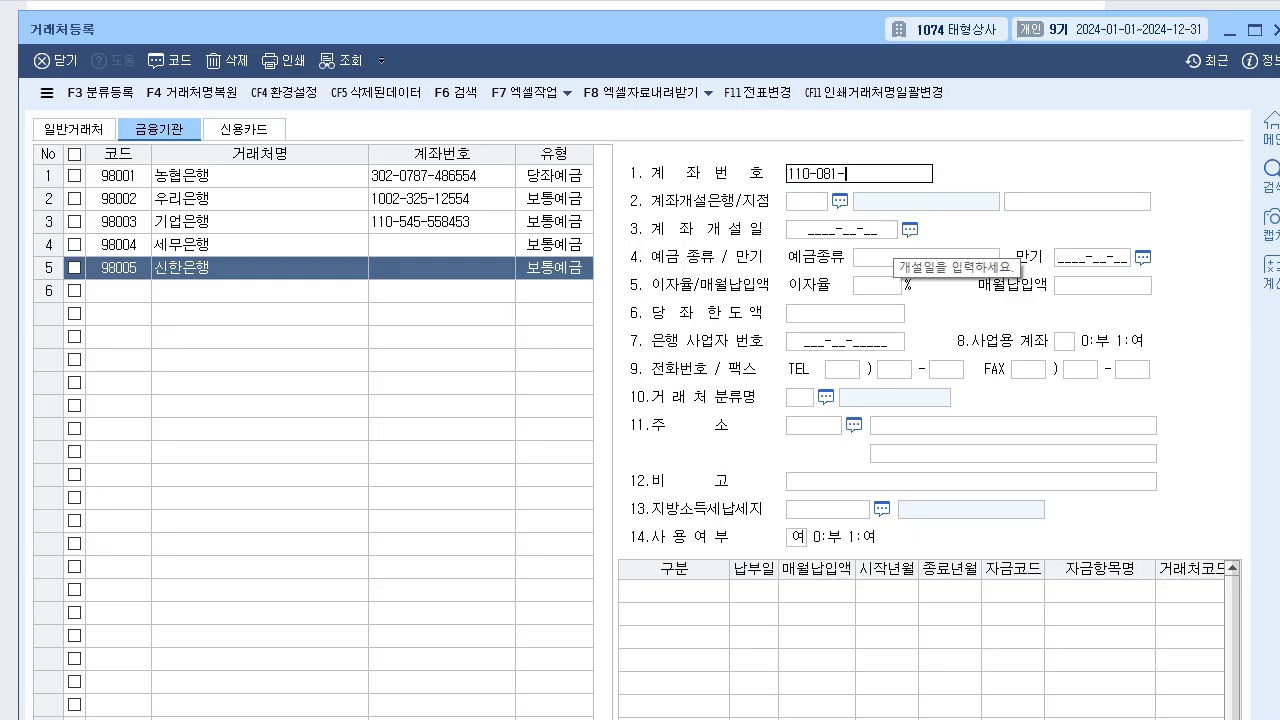
pyautogui.write('83')
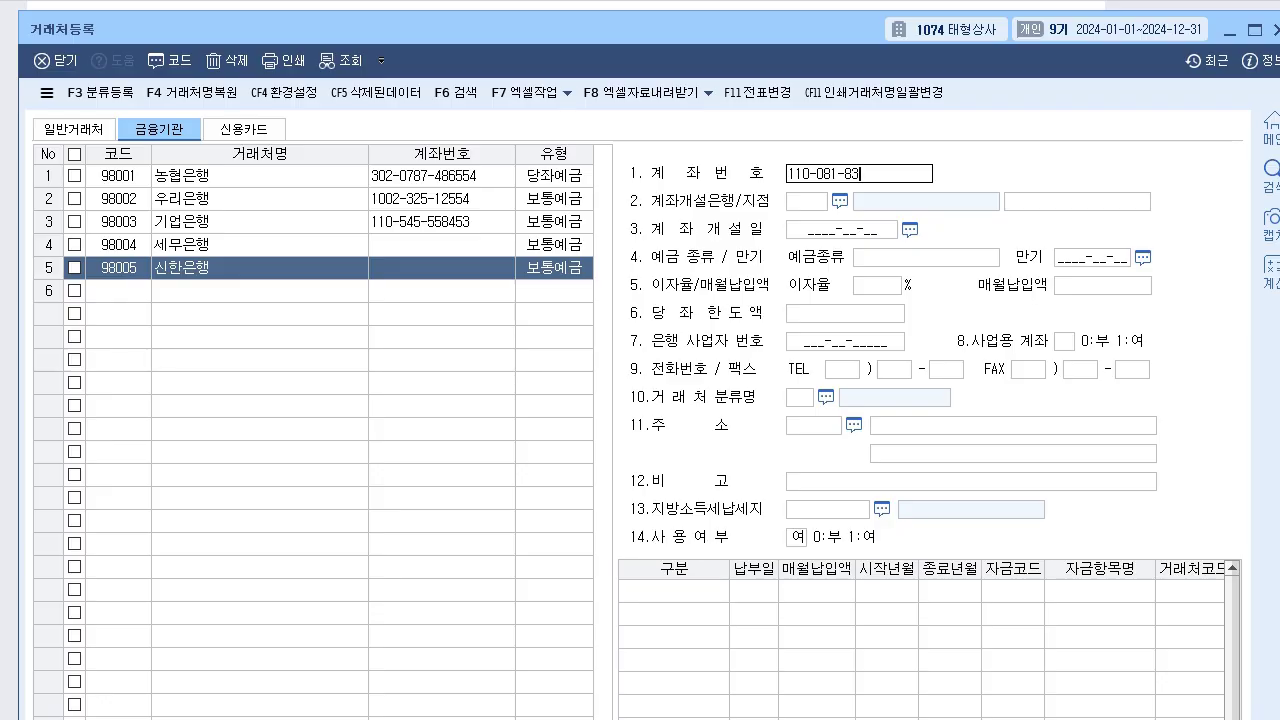
pyautogui.write('4009')
pyautogui.press('Return')
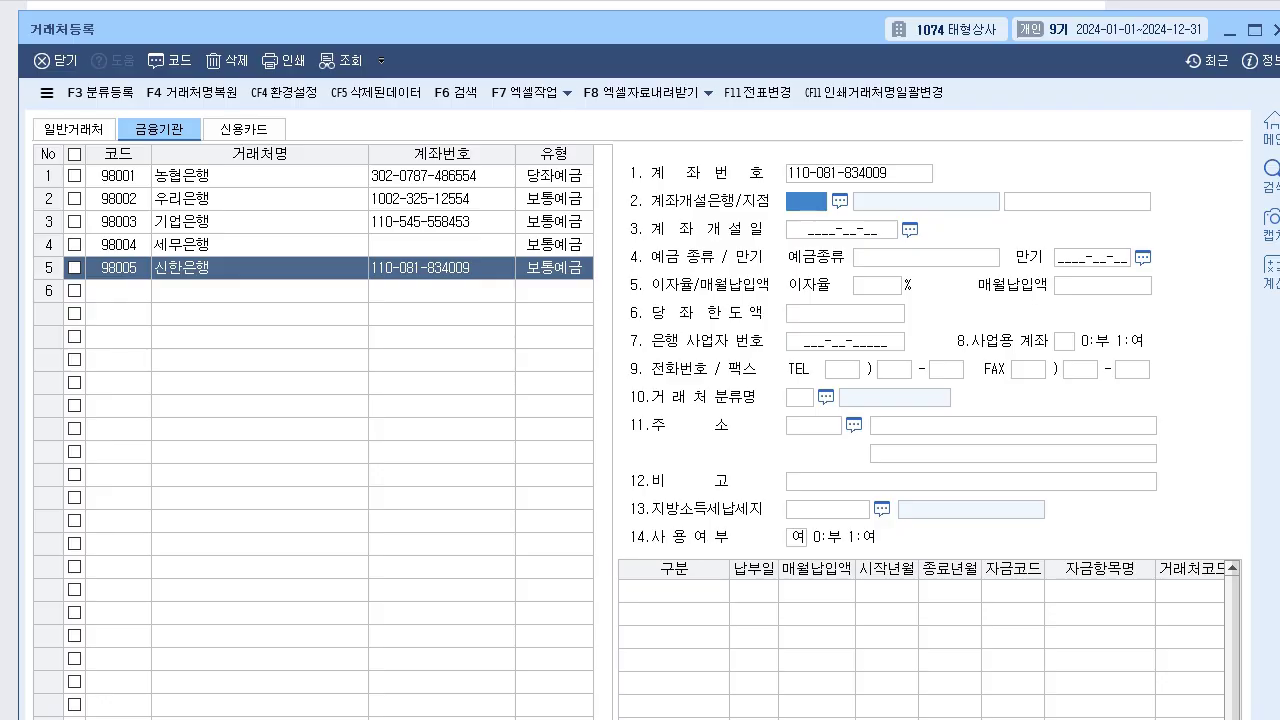
pyautogui.press('Return')
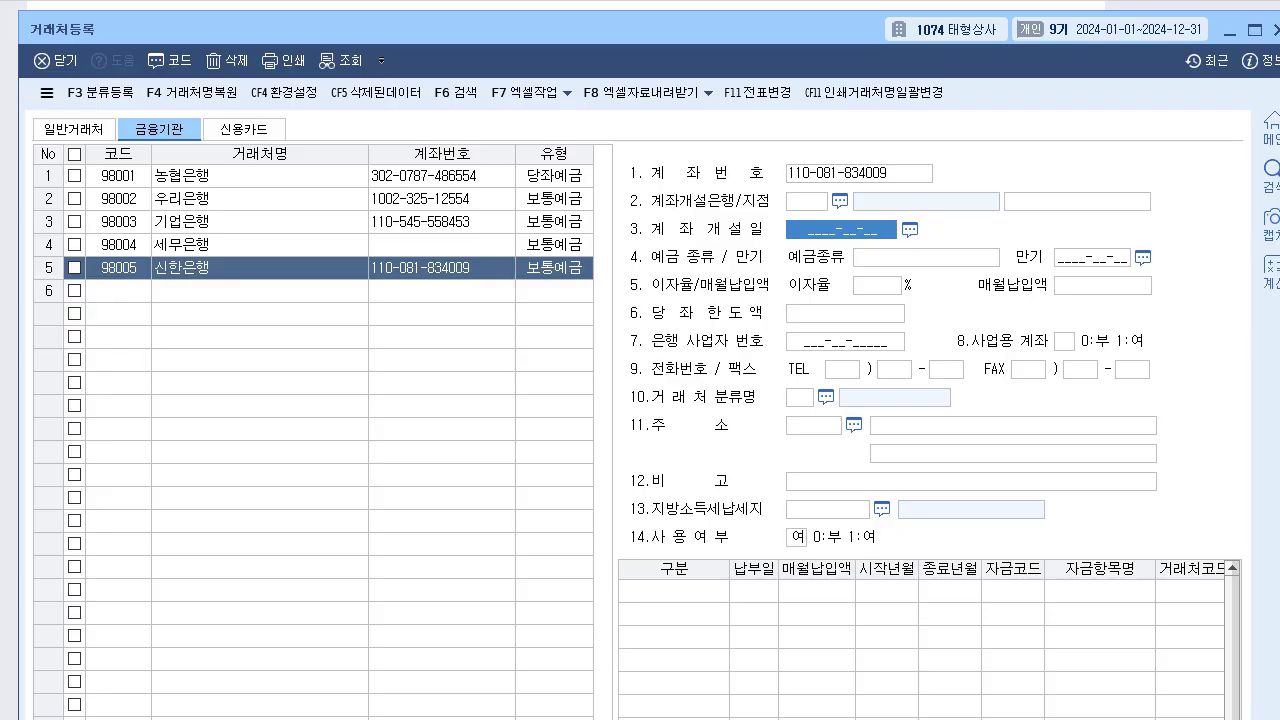
# Set 신한은행's account opening date to 2024-01-01 and its 사업용 계좌 option to 여
pyautogui.write('2024-0')
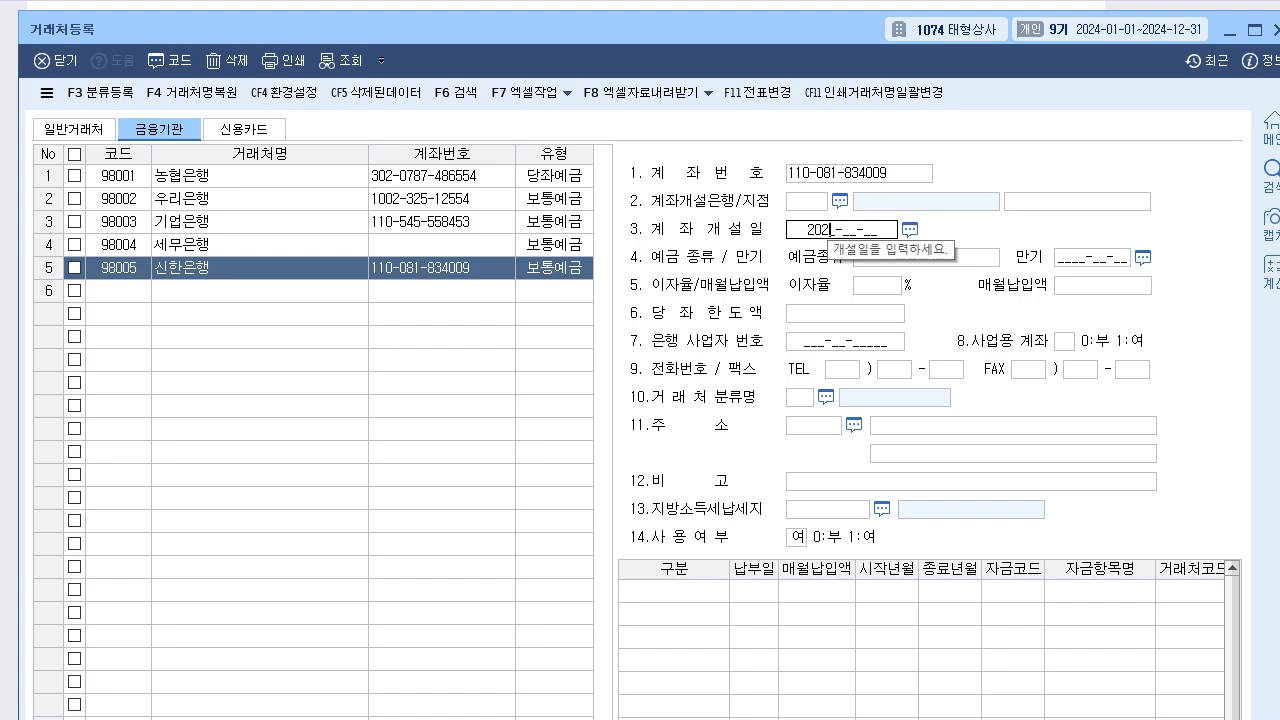
pyautogui.write('1-01')
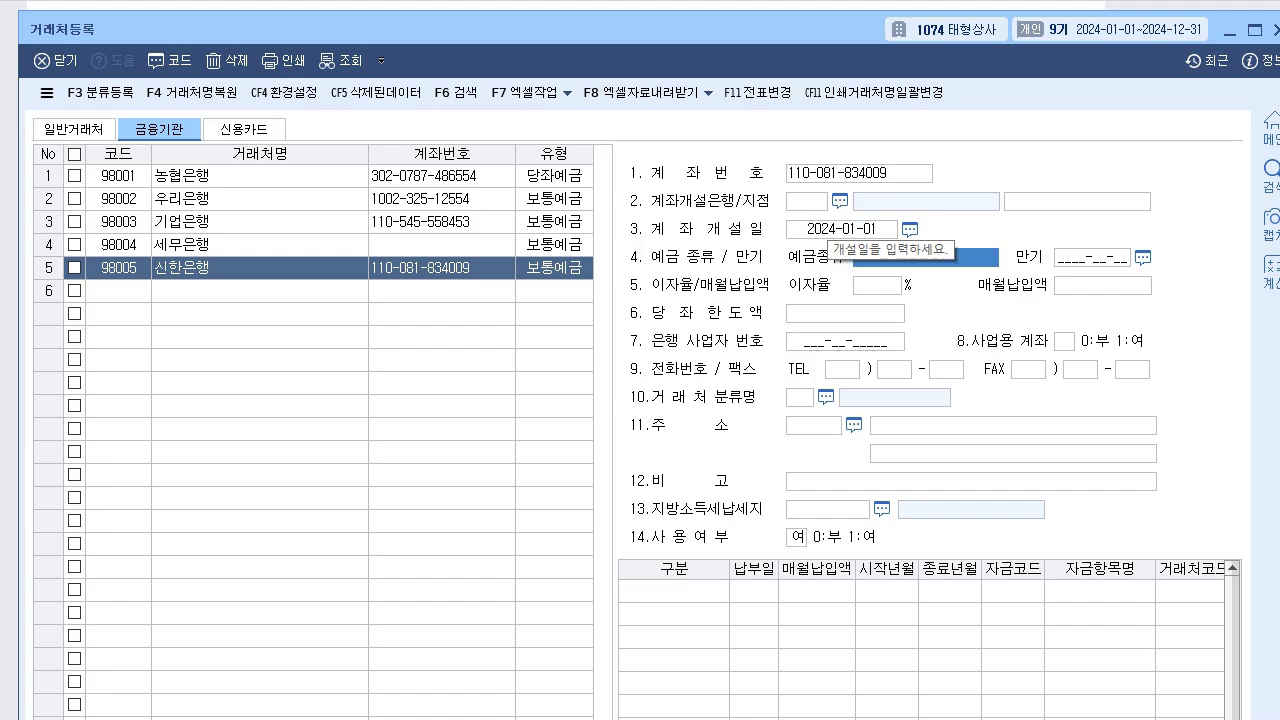
pyautogui.click(841, 229)
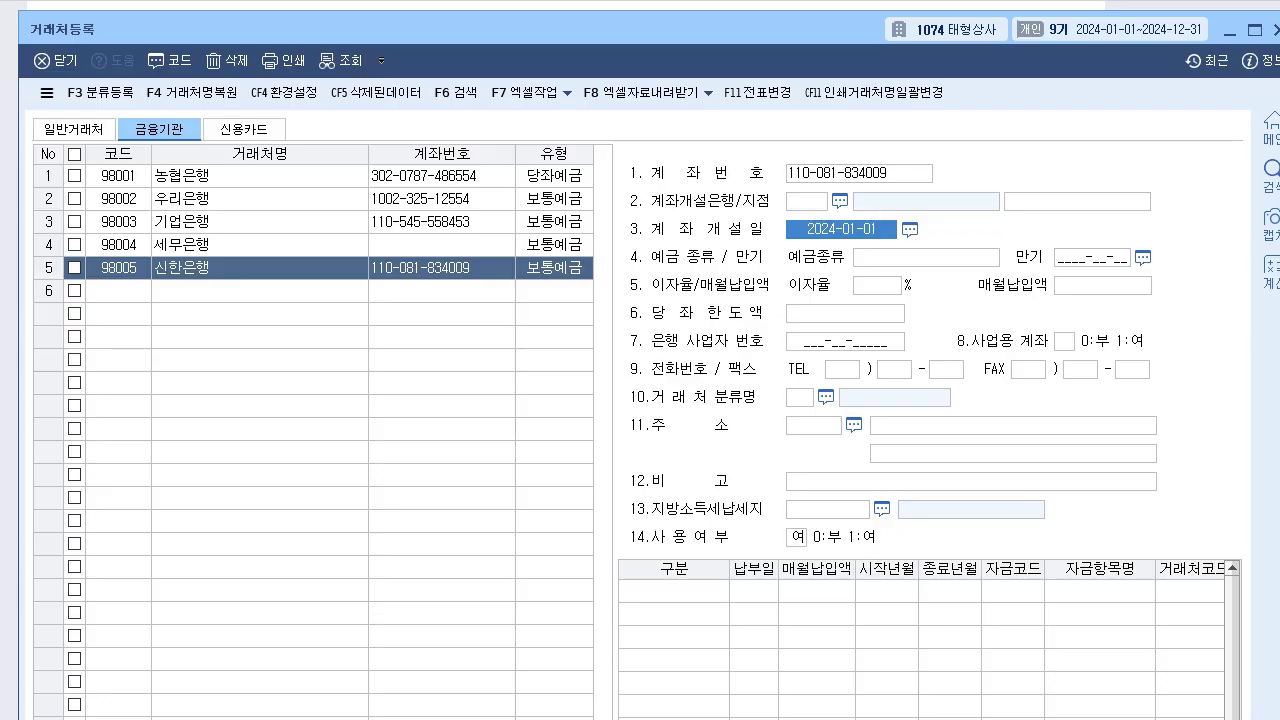
pyautogui.click(1064, 341)
pyautogui.write('1')
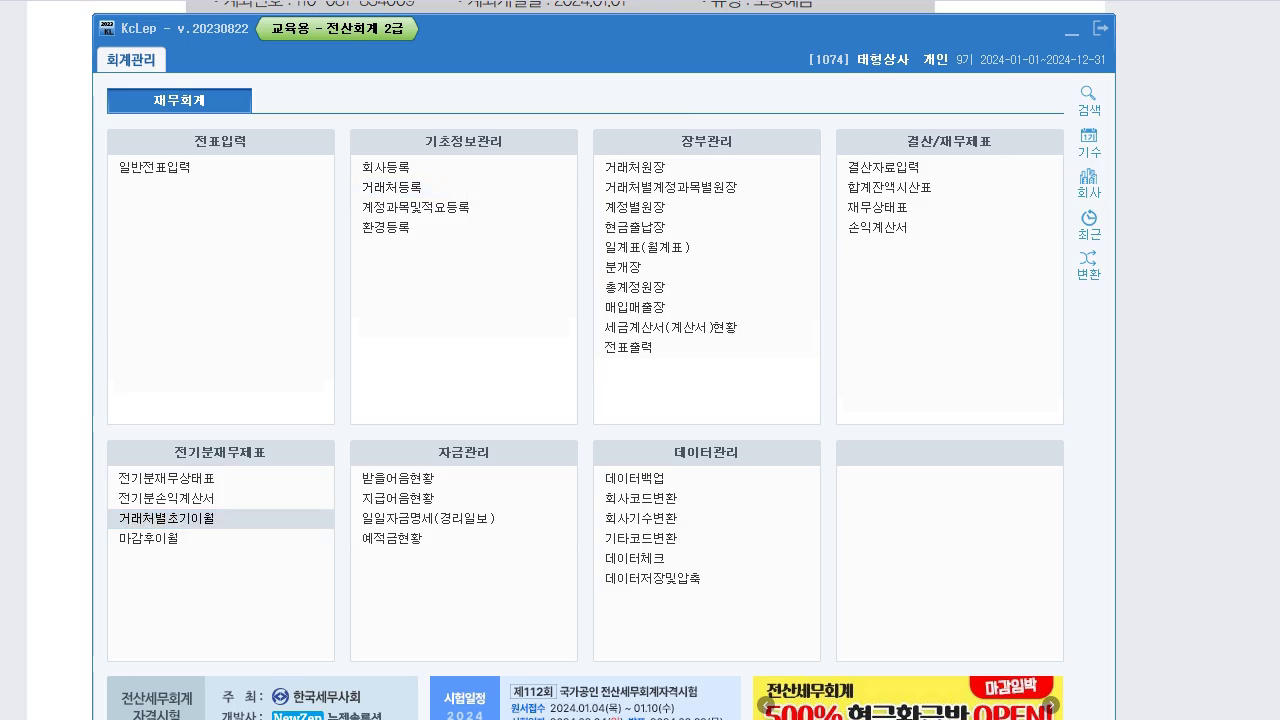
# In 거래처별초기이월, add 하우스컴 (00109) under 받을어음 with an amount of 5,500,000
pyautogui.click(166, 518)
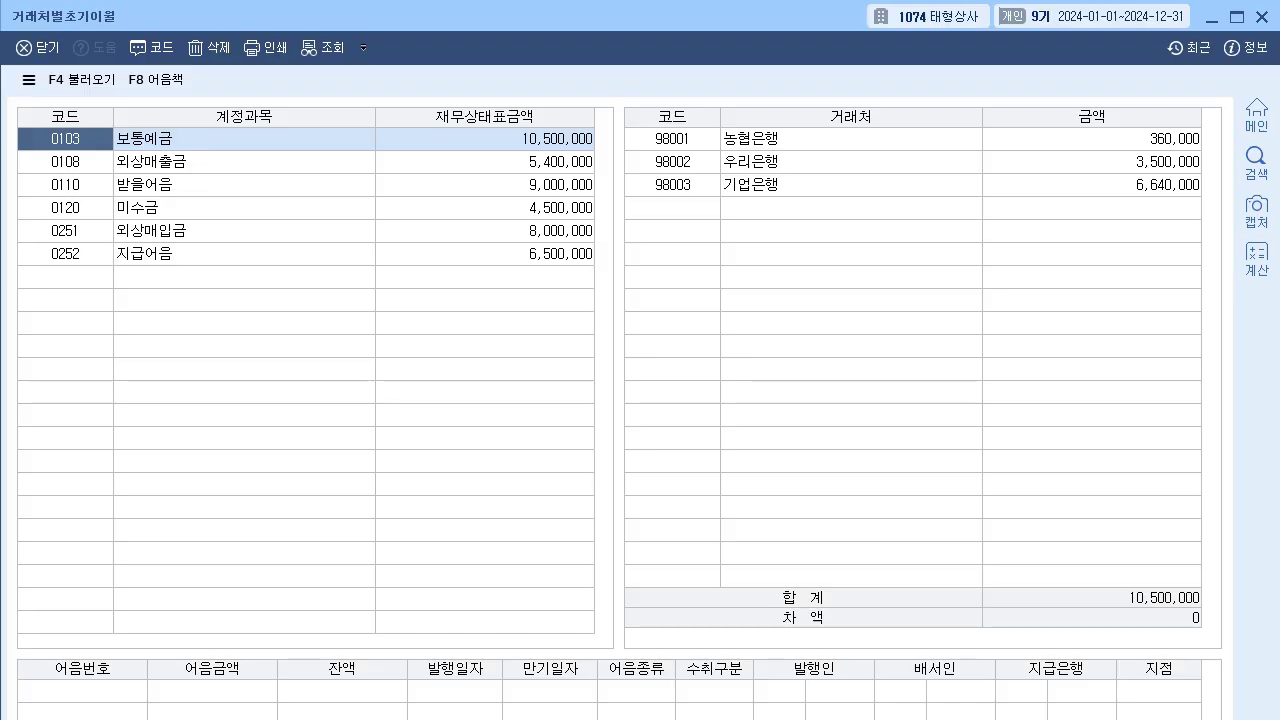
pyautogui.click(65, 184)
pyautogui.click(1092, 139)
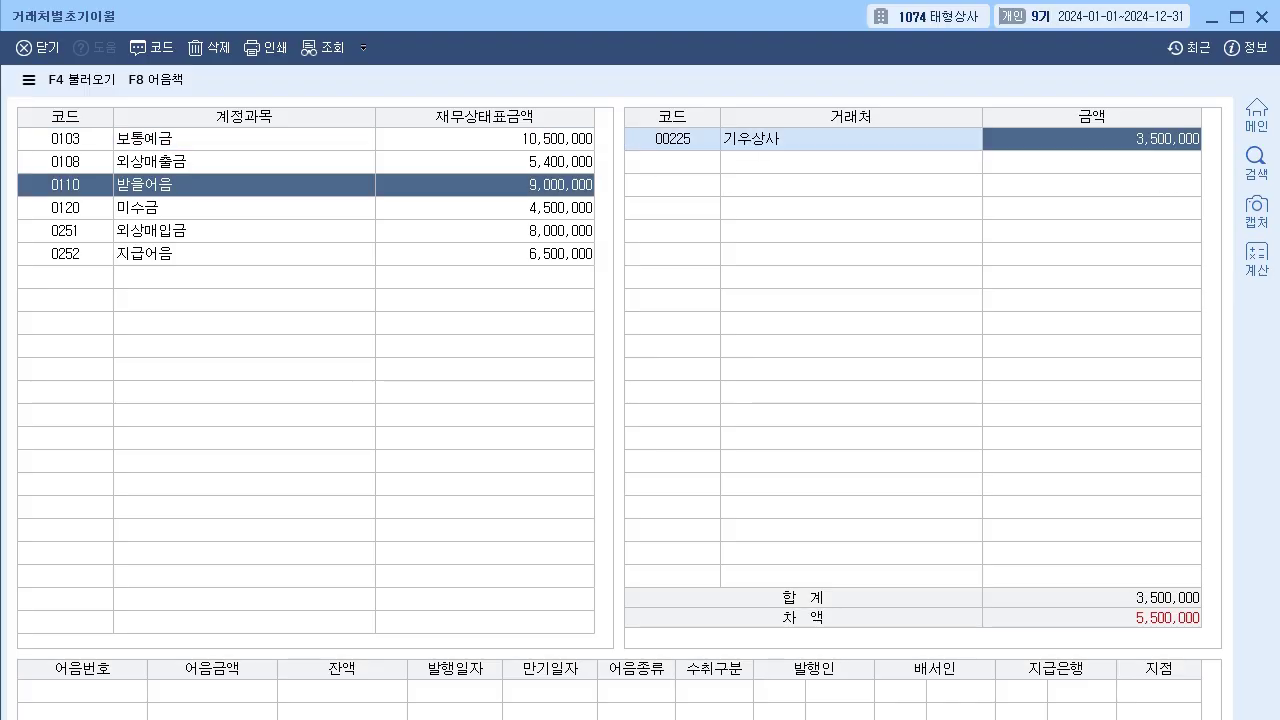
pyautogui.press('Return')
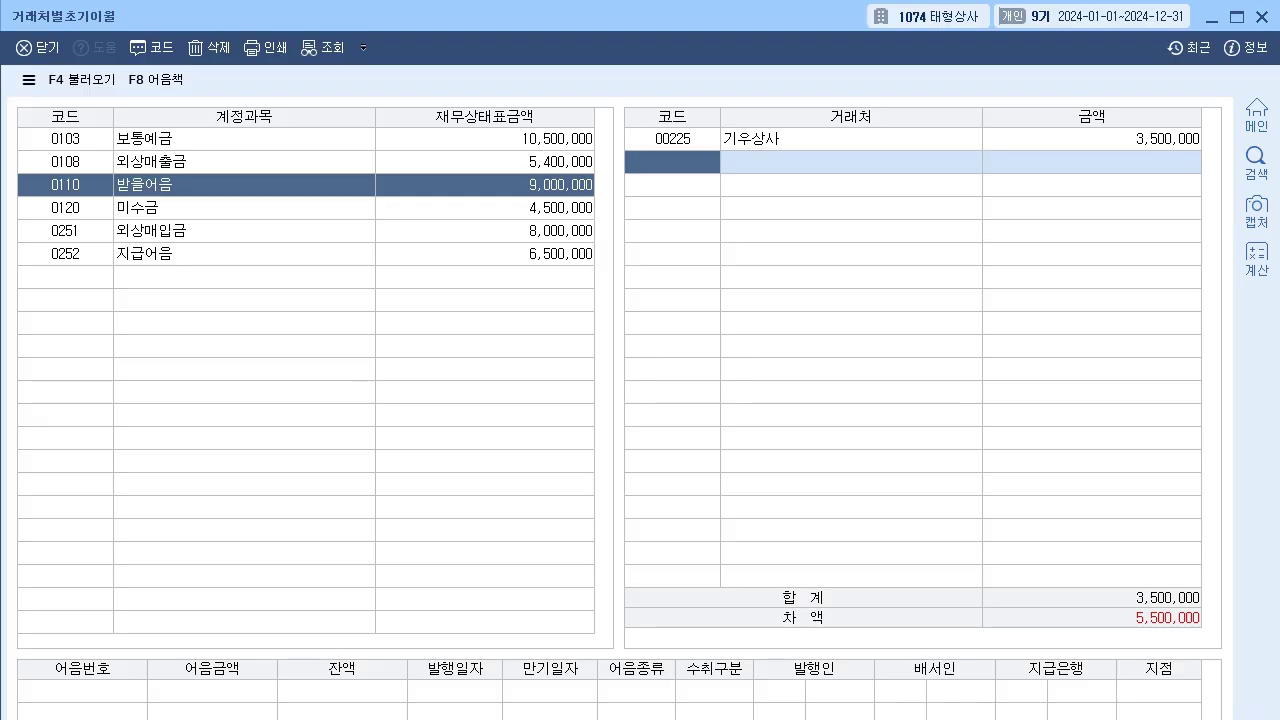
pyautogui.click(151, 47)
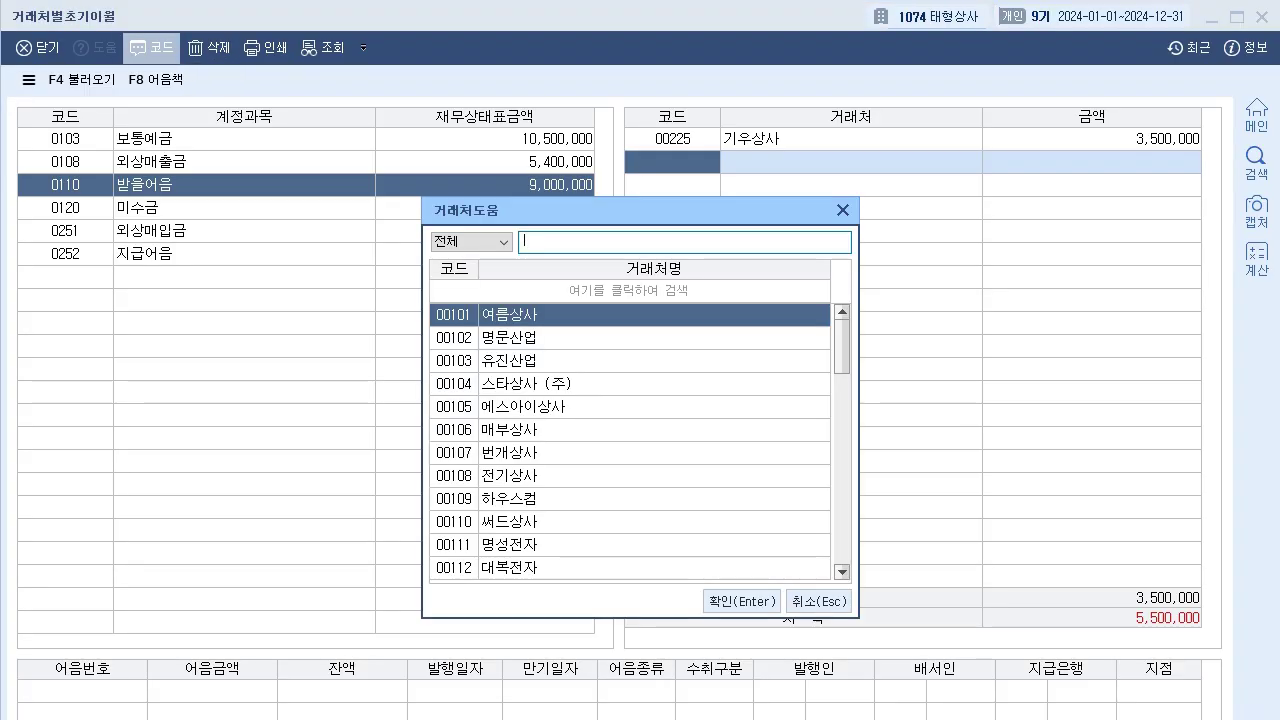
pyautogui.write('칼')
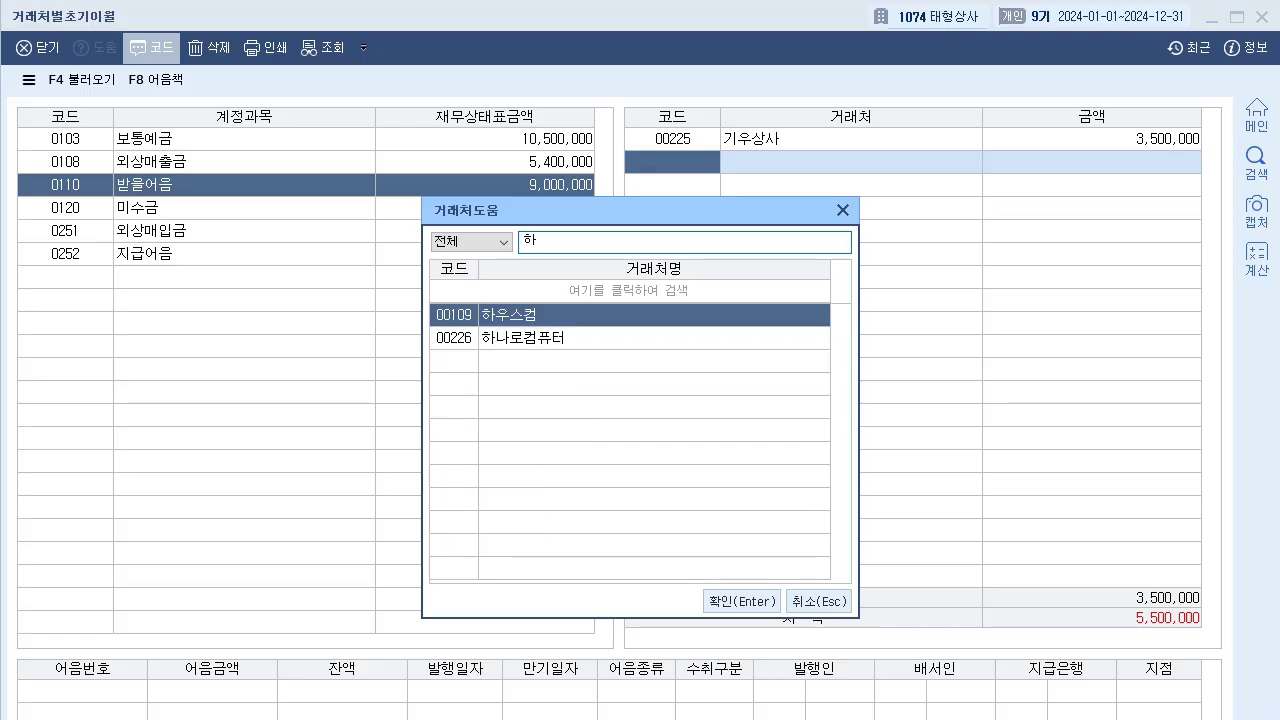
pyautogui.write('우')
pyautogui.press('Return')
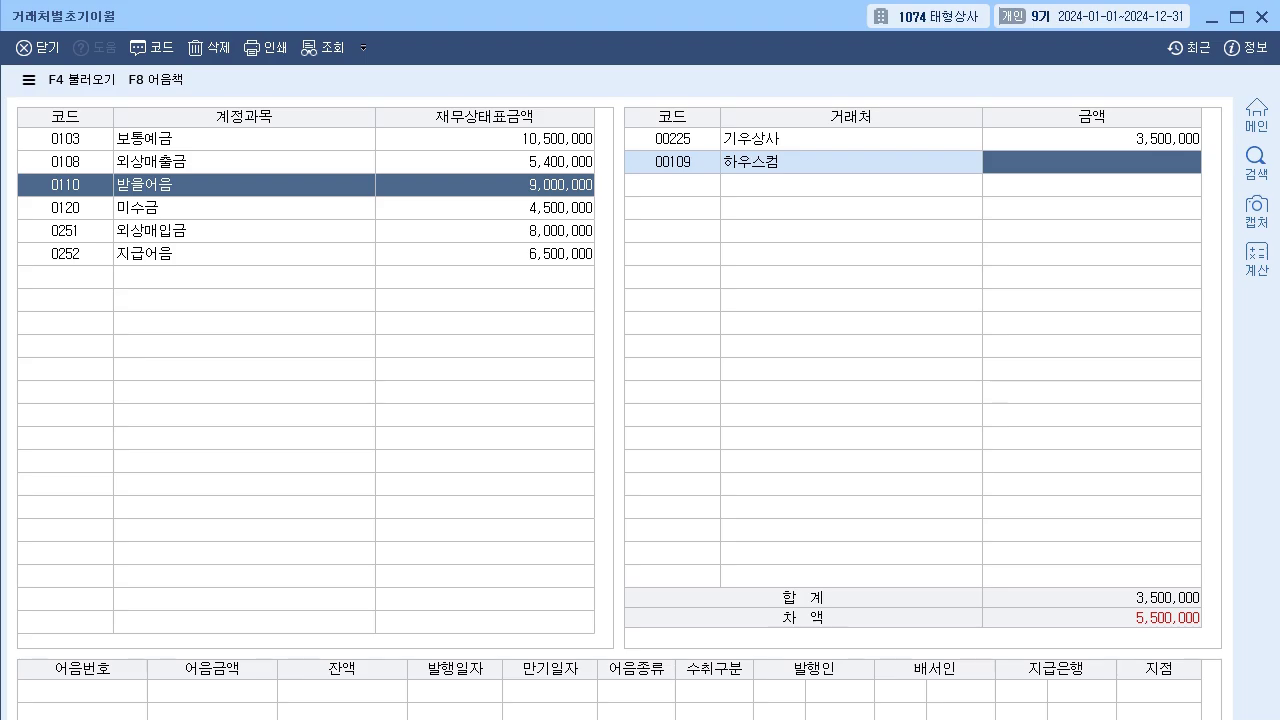
pyautogui.write('5500000')
pyautogui.press('Return')
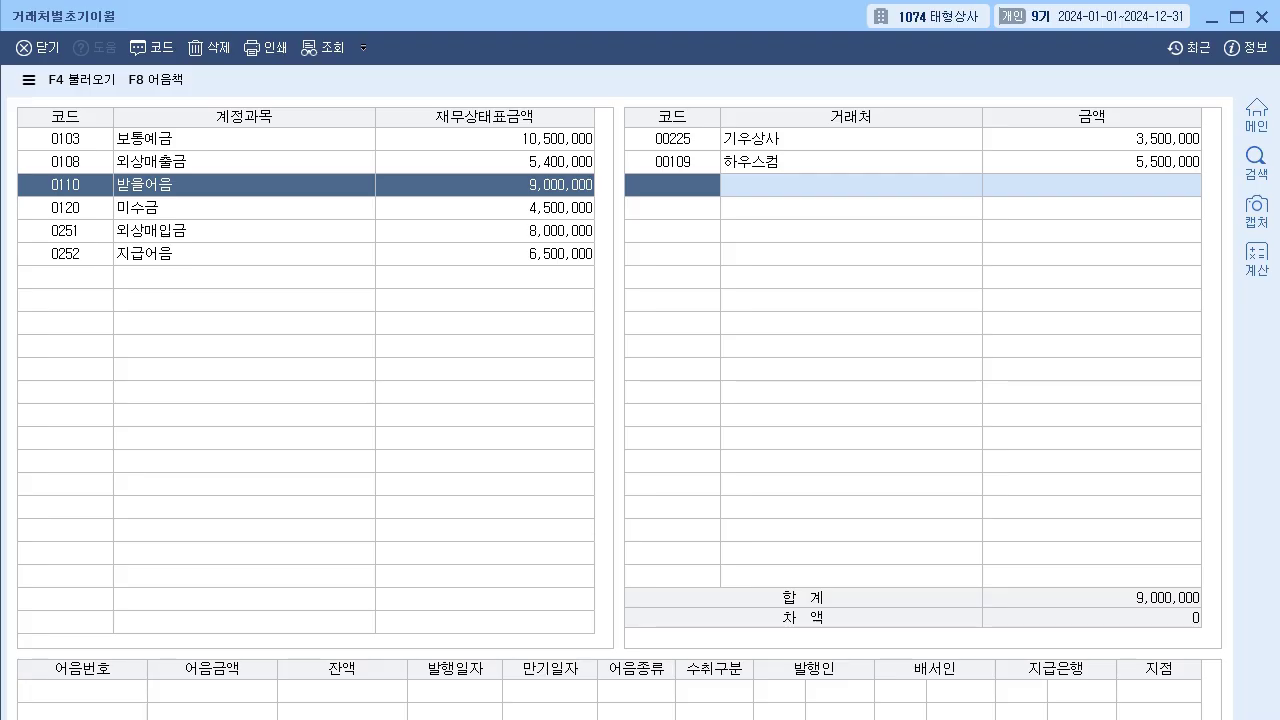
# Set the opening balance of 모두피씨 under 지급어음 to 4,000,000
pyautogui.click(485, 254)
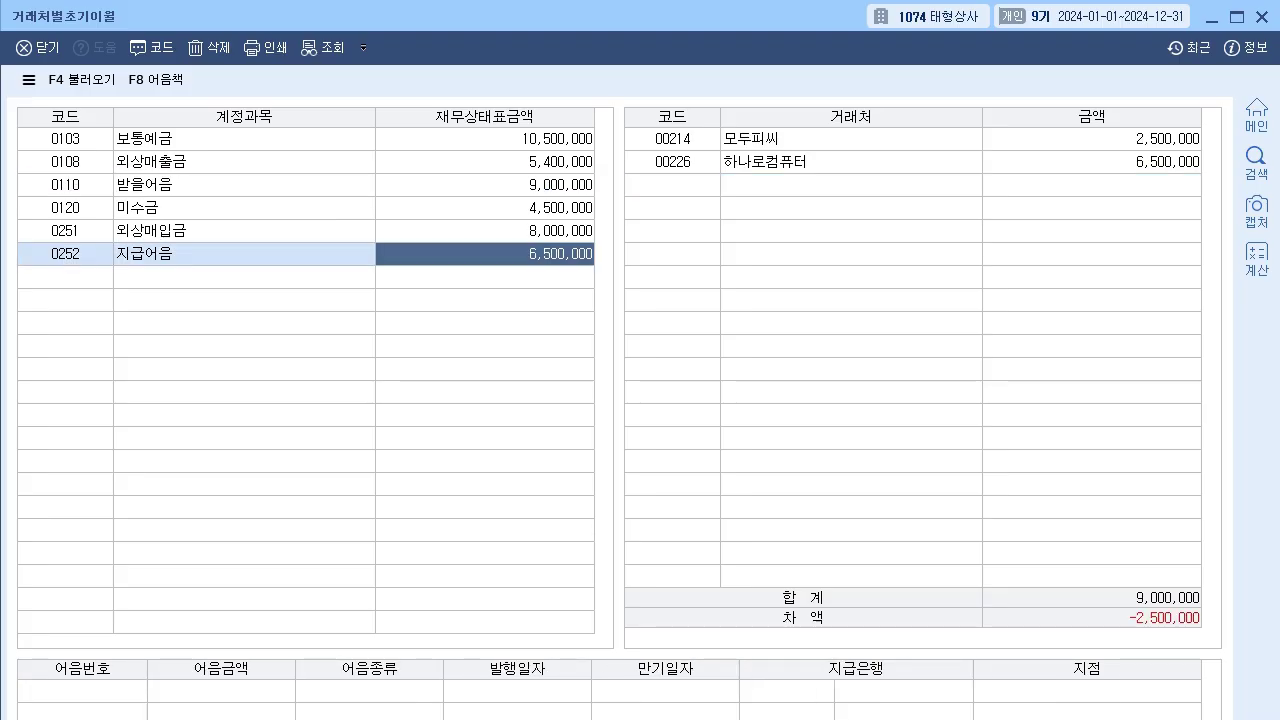
pyautogui.click(1092, 139)
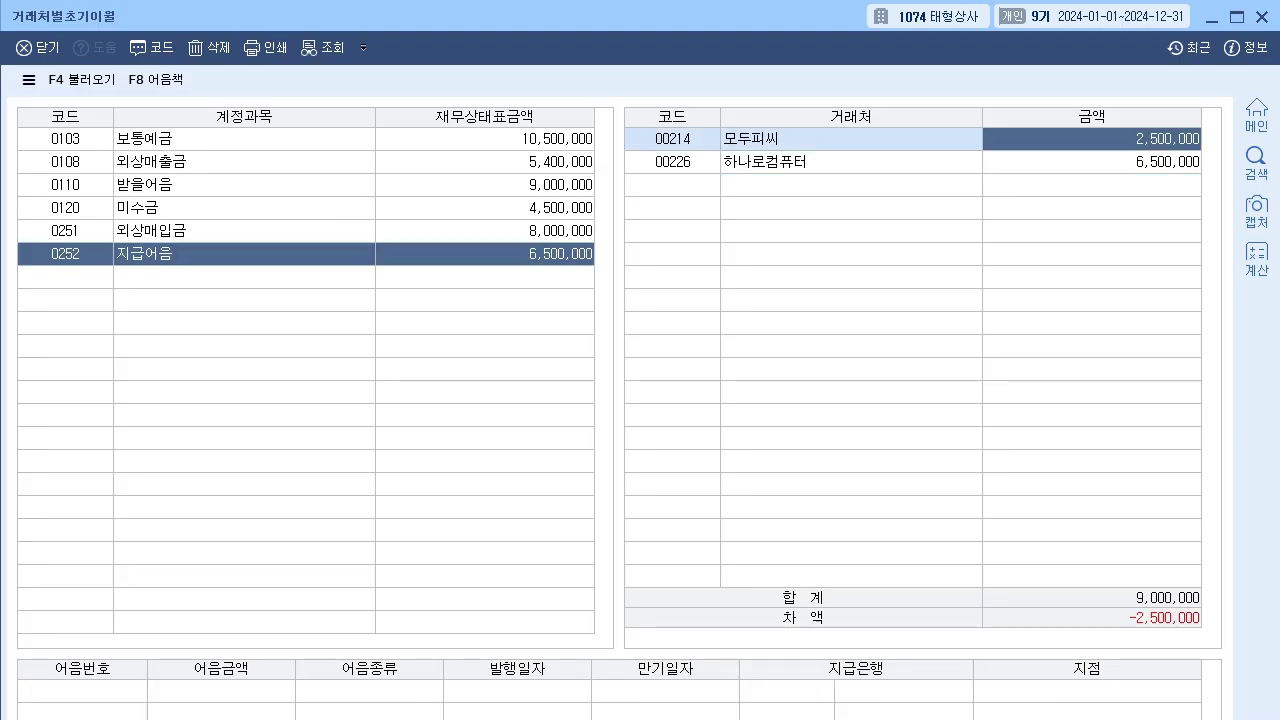
pyautogui.write('4000000')
pyautogui.press('Return')
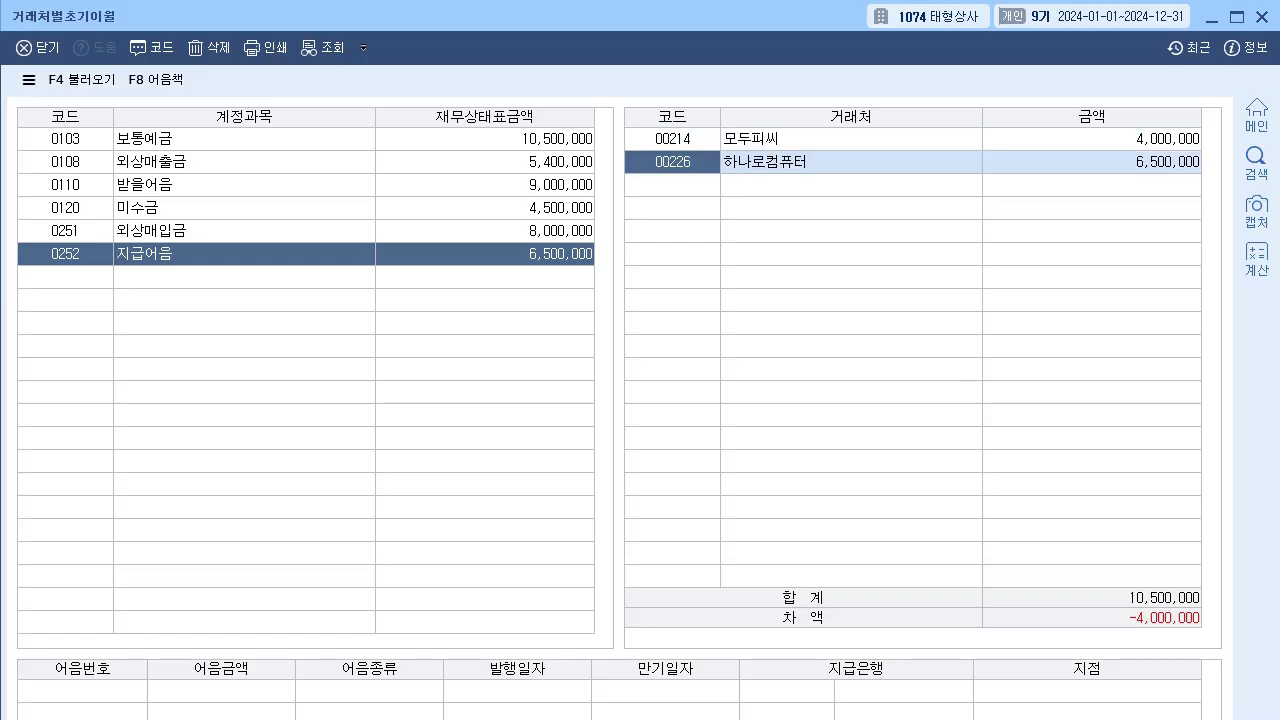
# Set the opening balance of 하나로컴퓨터 under 지급어음 to 2,500,000
pyautogui.click(1092, 162)
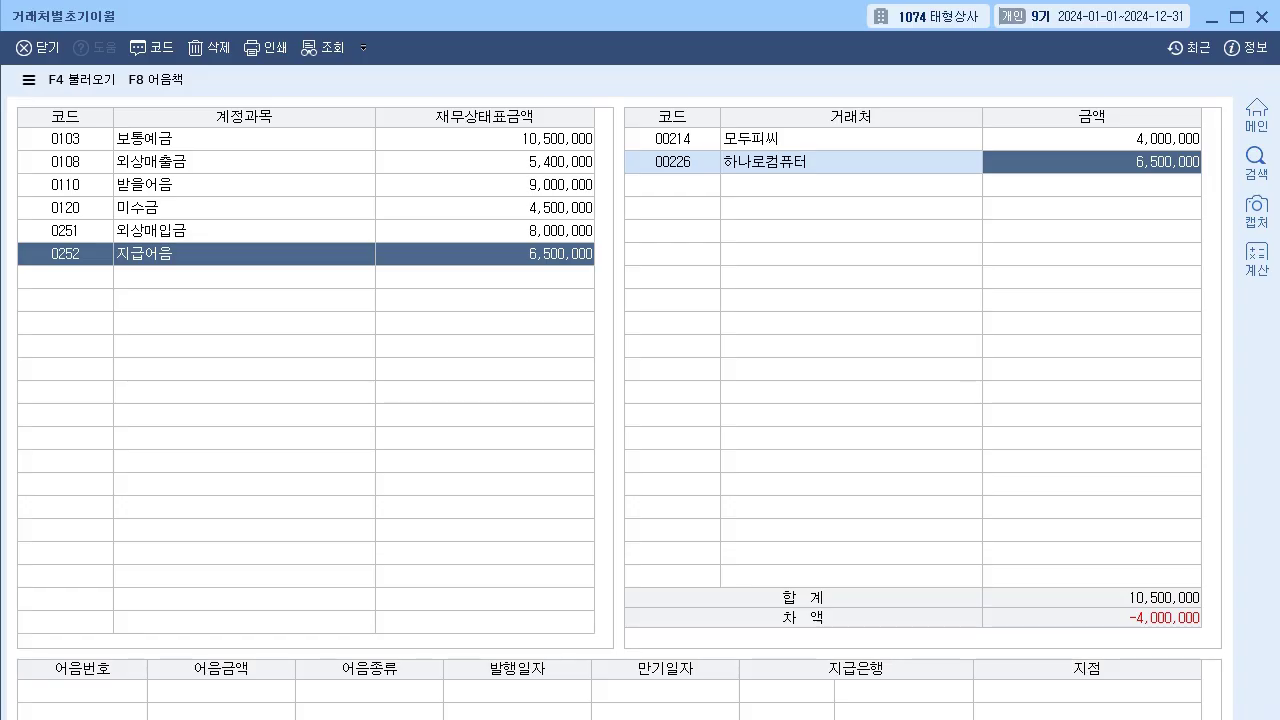
pyautogui.write('2500000')
pyautogui.press('Return')
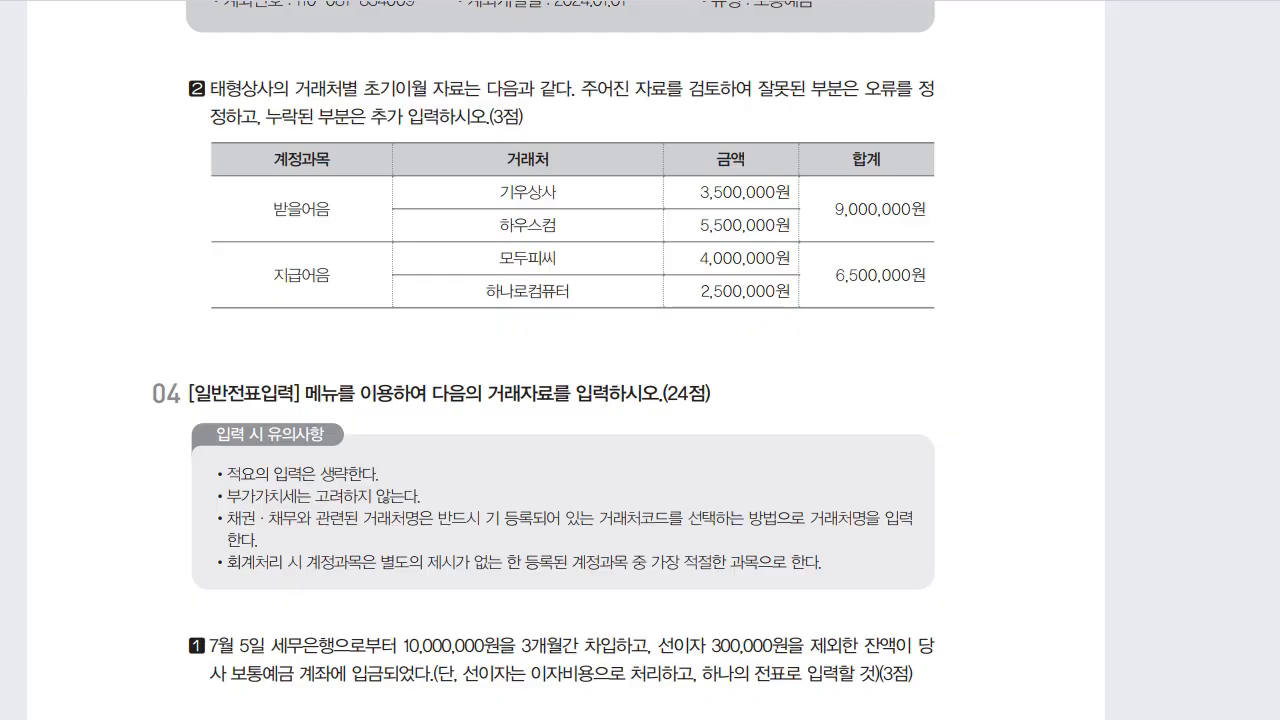
# After reading exam question 04-1, open 일반전표입력 in KcLep and set the voucher date to July 5, 2024
pyautogui.scroll(-5, 560, 400)
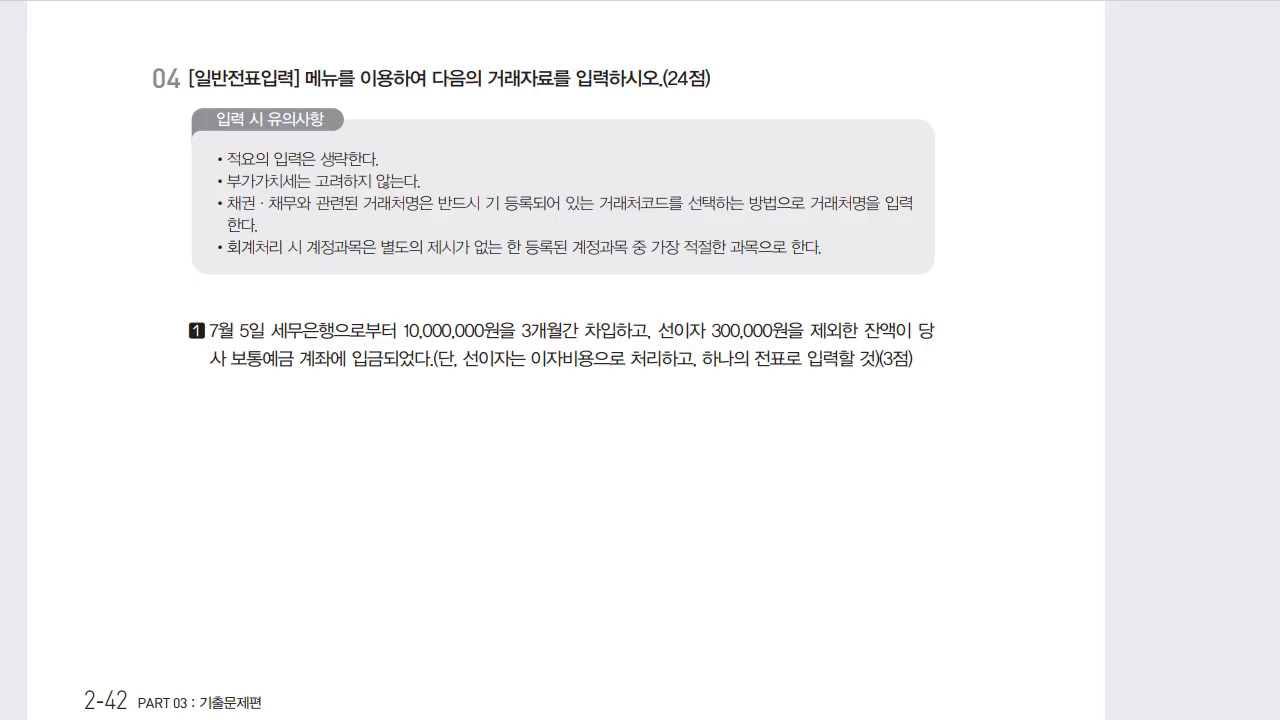
pyautogui.scroll(-2, 565, 360)
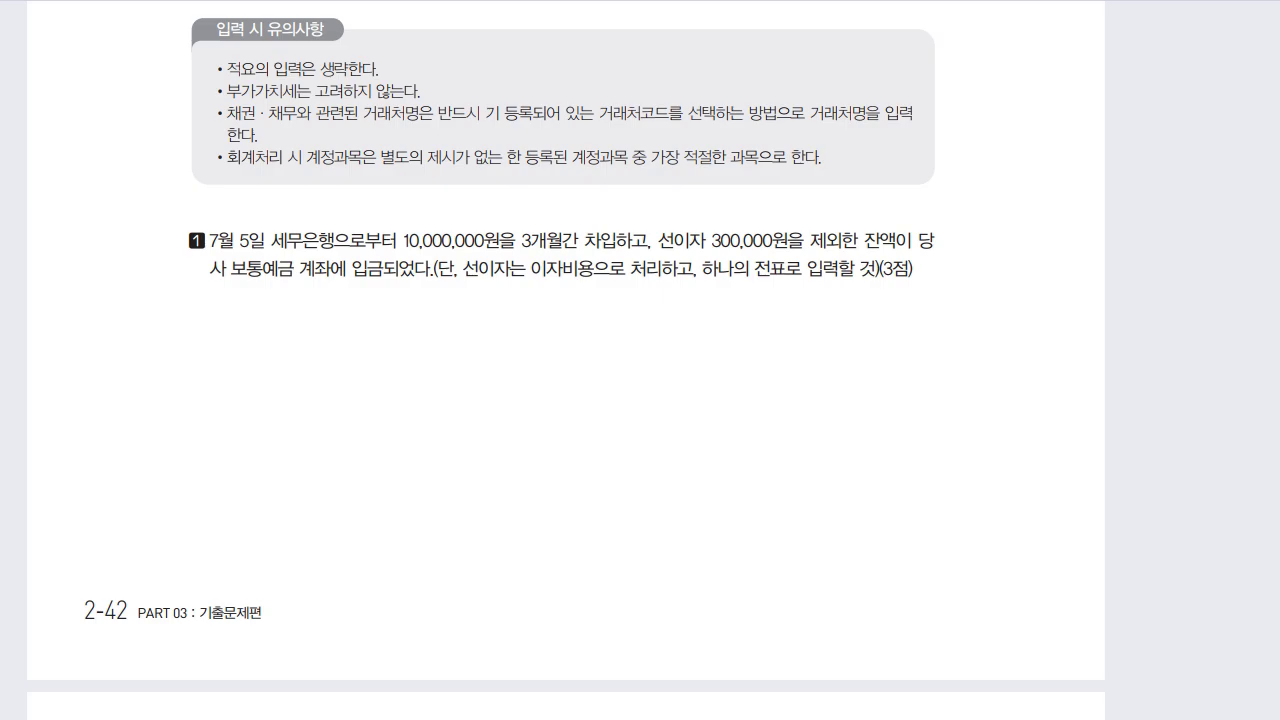
pyautogui.scroll(-4, 565, 346)
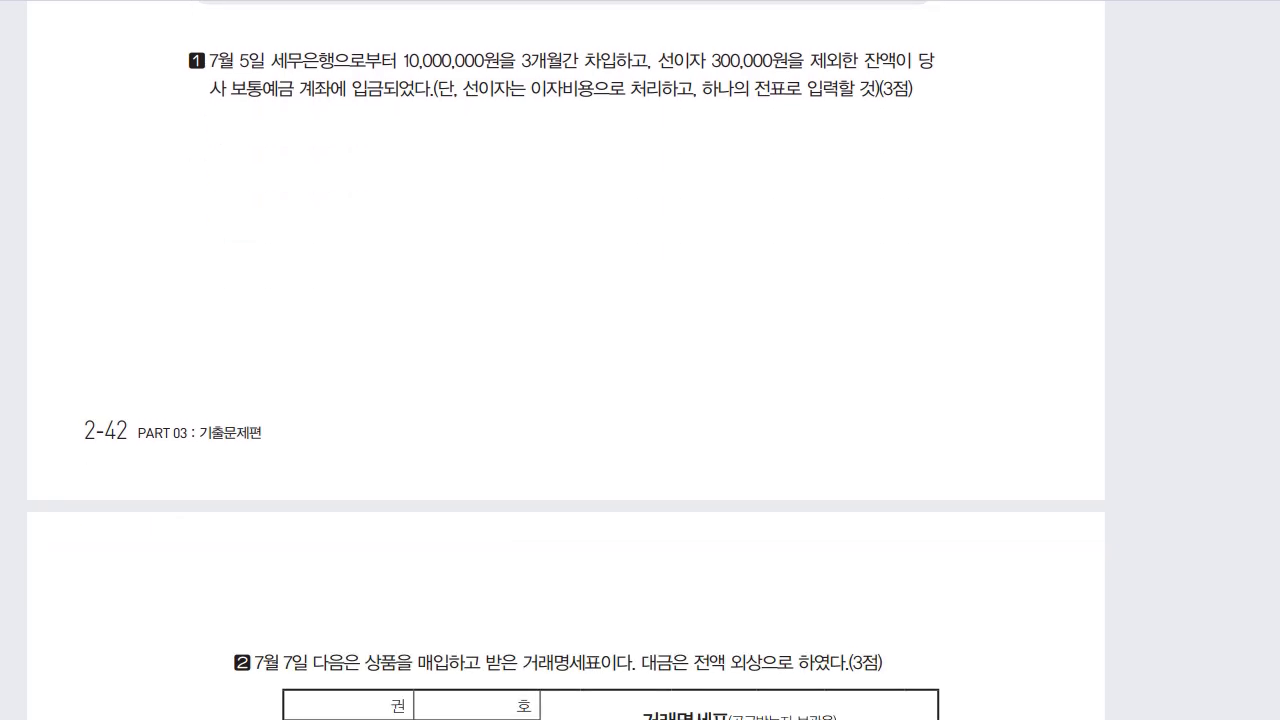
pyautogui.hotkey('alt', 'Tab')
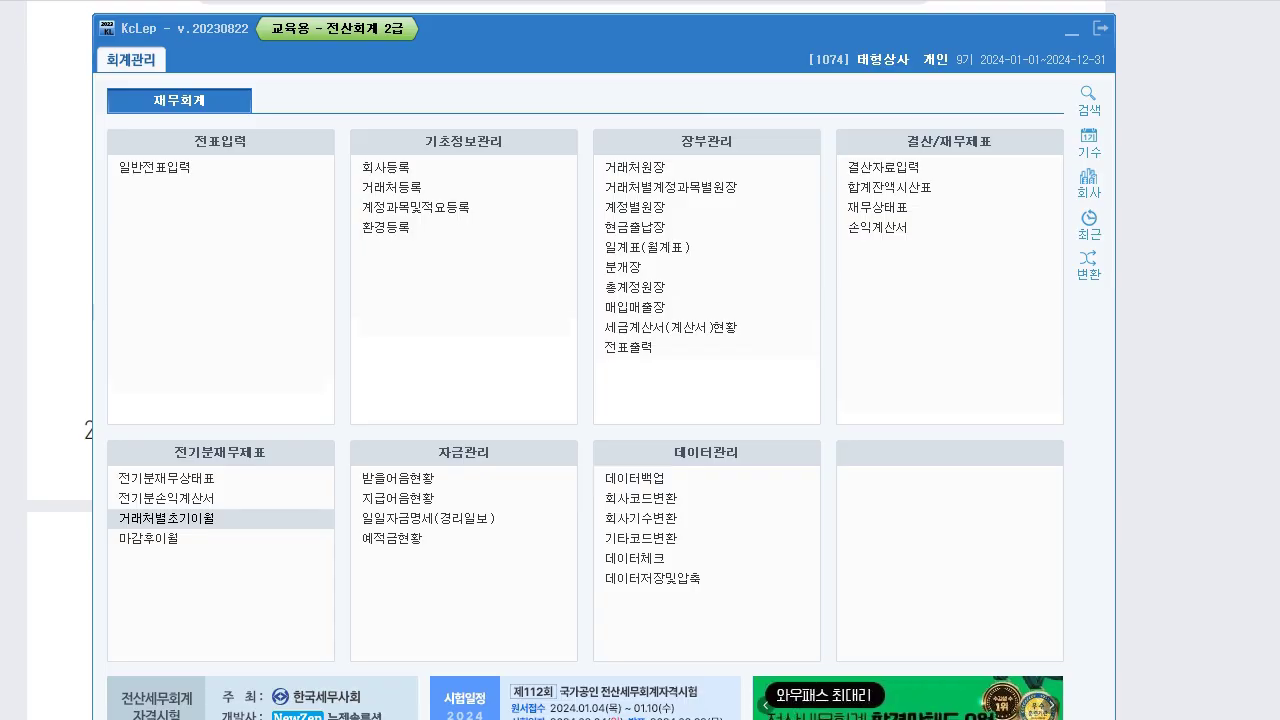
pyautogui.click(154, 167)
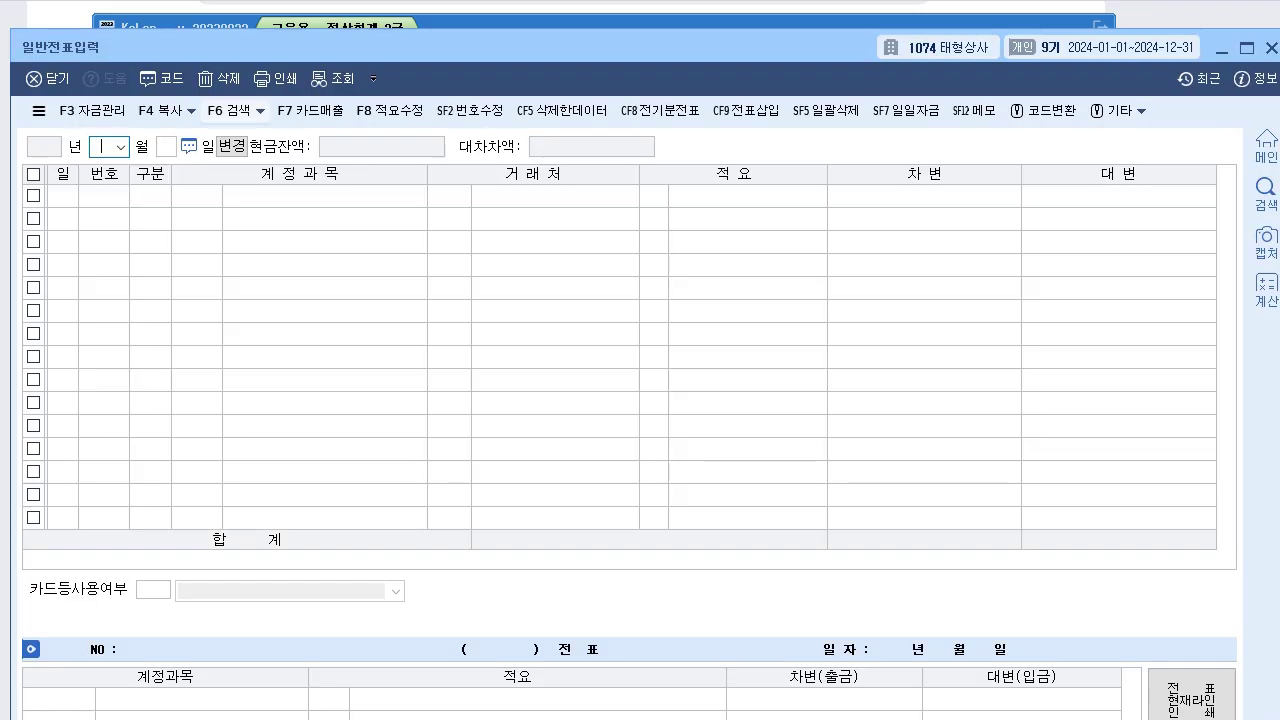
pyautogui.click(121, 147)
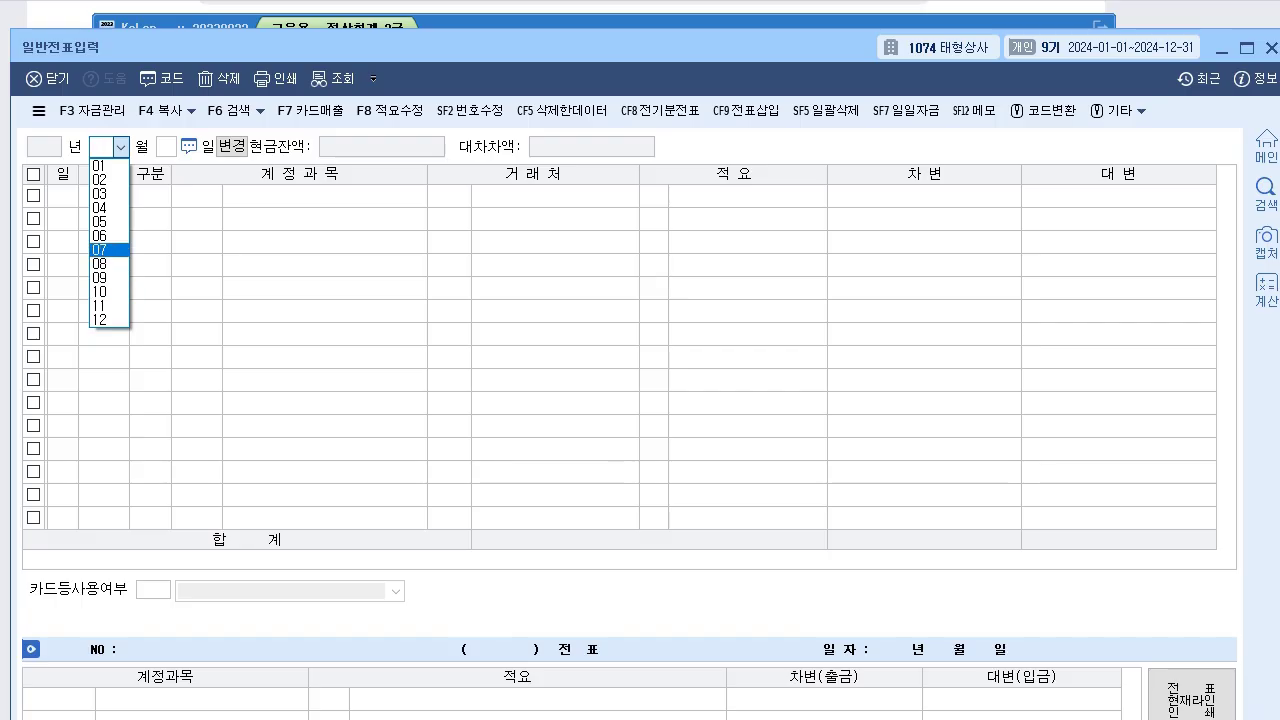
pyautogui.click(109, 249)
pyautogui.write('5')
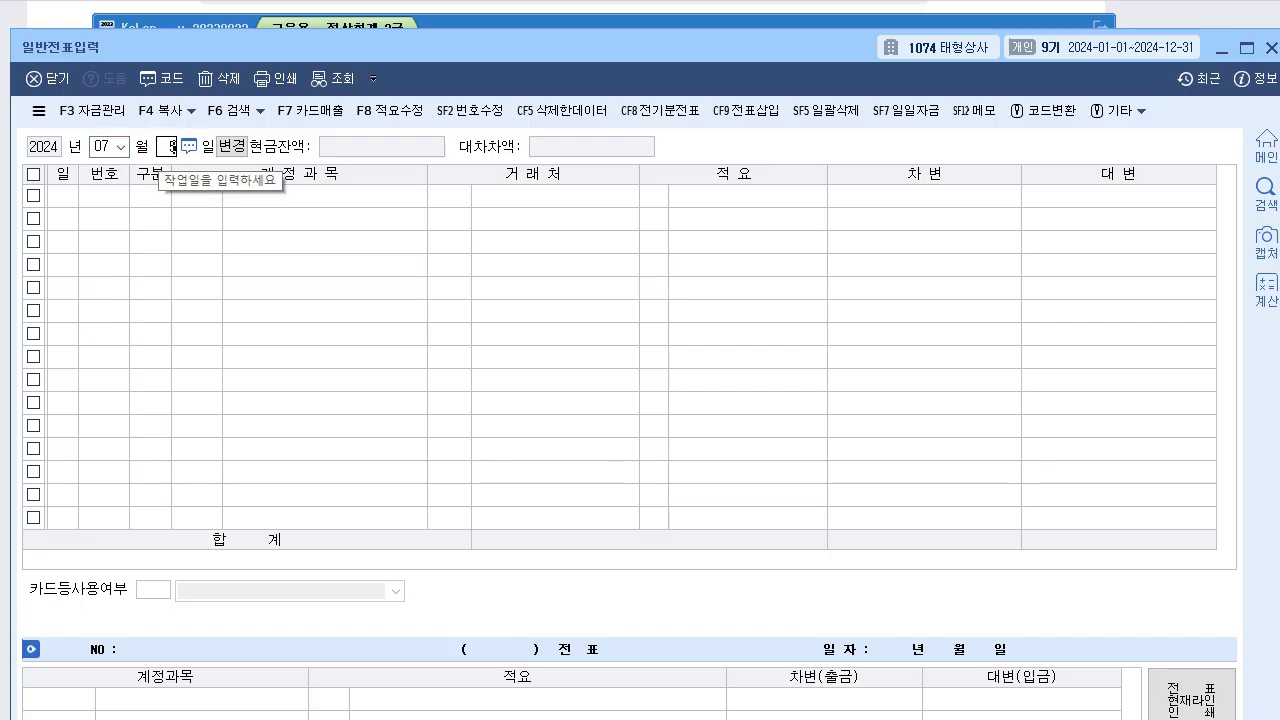
pyautogui.press('Return')
# Move the 일반전표입력 window down so the text of question 04-1 stays readable above it
pyautogui.moveTo(520, 47); pyautogui.dragTo(521, 95)
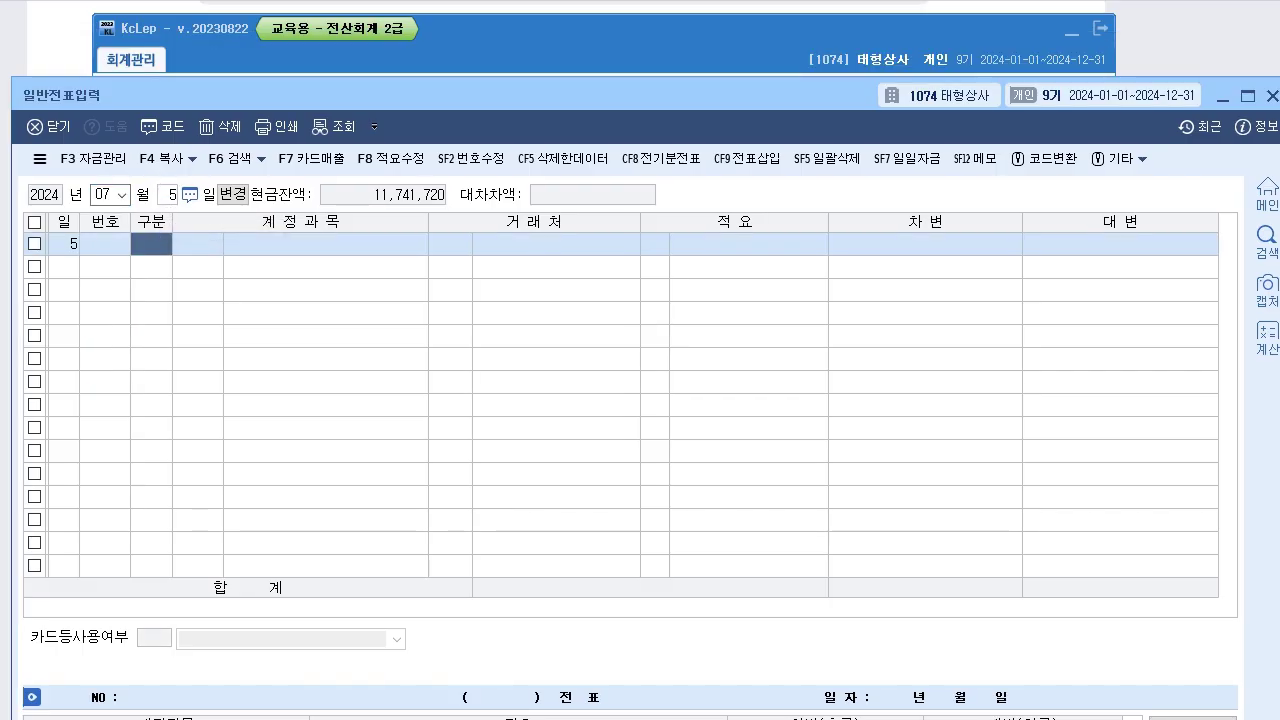
pyautogui.hotkey('alt', 'Tab')
pyautogui.moveTo(520, 95); pyautogui.dragTo(545, 165)
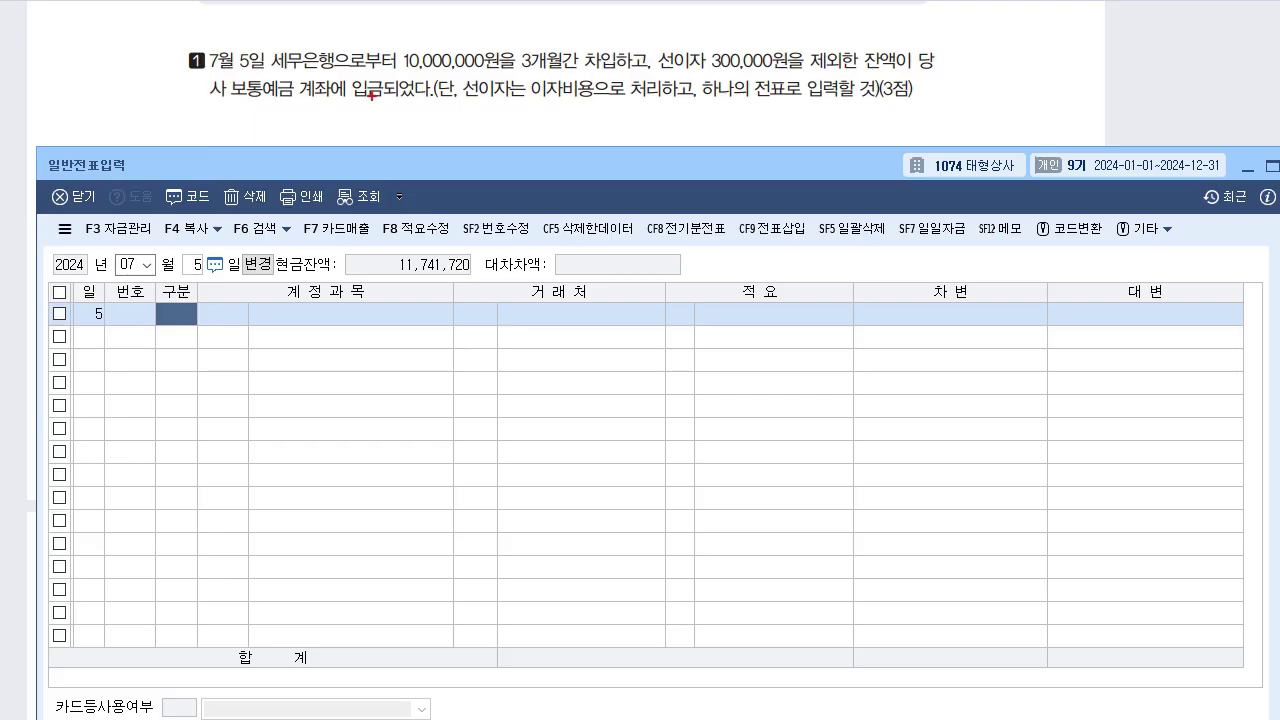
pyautogui.moveTo(516, 70); pyautogui.dragTo(602, 66)
pyautogui.moveTo(522, 18); pyautogui.dragTo(535, 34)
pyautogui.moveTo(540, 13); pyautogui.dragTo(540, 39)
pyautogui.moveTo(540, 26)
pyautogui.mouseDown()
pyautogui.moveTo(538, 48)
pyautogui.moveTo(558, 46)
pyautogui.mouseUp()
pyautogui.moveTo(550, 26); pyautogui.dragTo(565, 88)
pyautogui.moveTo(570, 24)
pyautogui.mouseDown()
pyautogui.moveTo(586, 48)
pyautogui.moveTo(602, 36)
pyautogui.moveTo(612, 46)
pyautogui.moveTo(630, 16)
pyautogui.moveTo(636, 46)
pyautogui.moveTo(650, 38)
pyautogui.mouseUp()
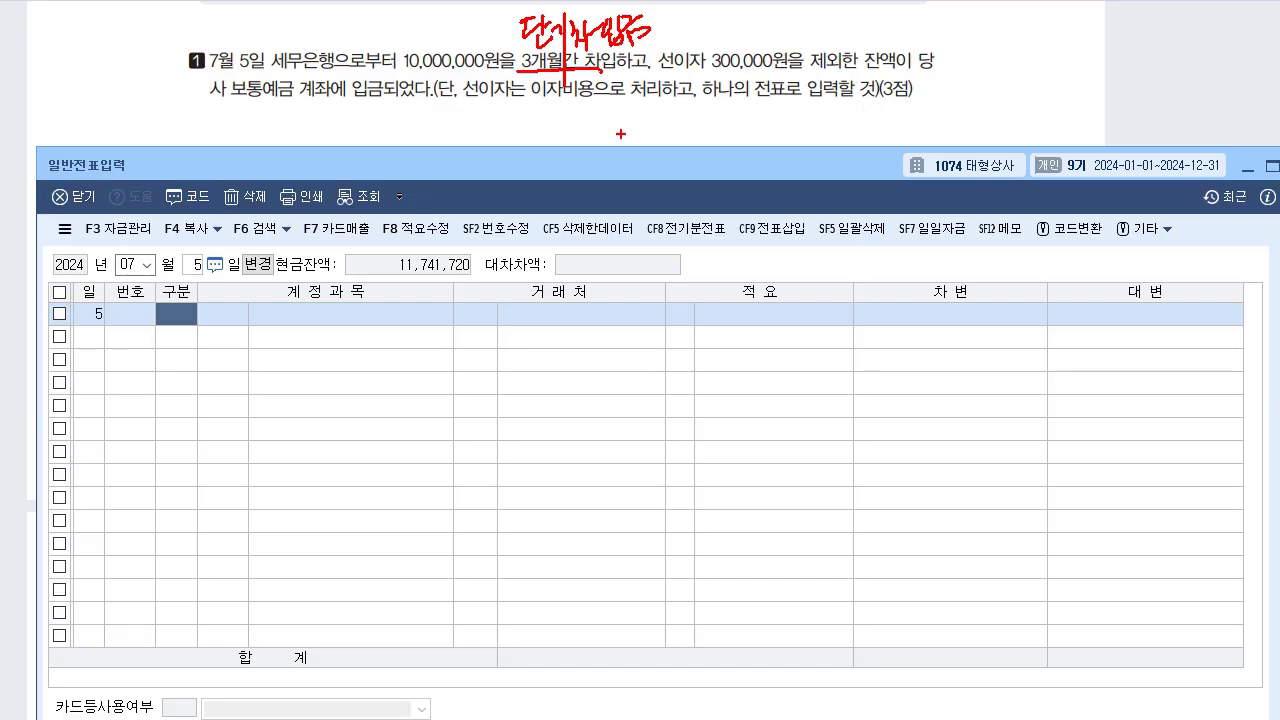
pyautogui.moveTo(595, 114); pyautogui.dragTo(562, 213)
pyautogui.moveTo(630, 137)
pyautogui.mouseDown()
pyautogui.moveTo(652, 150)
pyautogui.moveTo(674, 116)
pyautogui.moveTo(671, 188)
pyautogui.mouseUp()
pyautogui.moveTo(678, 131)
pyautogui.mouseDown()
pyautogui.moveTo(692, 157)
pyautogui.moveTo(706, 140)
pyautogui.moveTo(714, 152)
pyautogui.moveTo(722, 130)
pyautogui.moveTo(738, 150)
pyautogui.mouseUp()
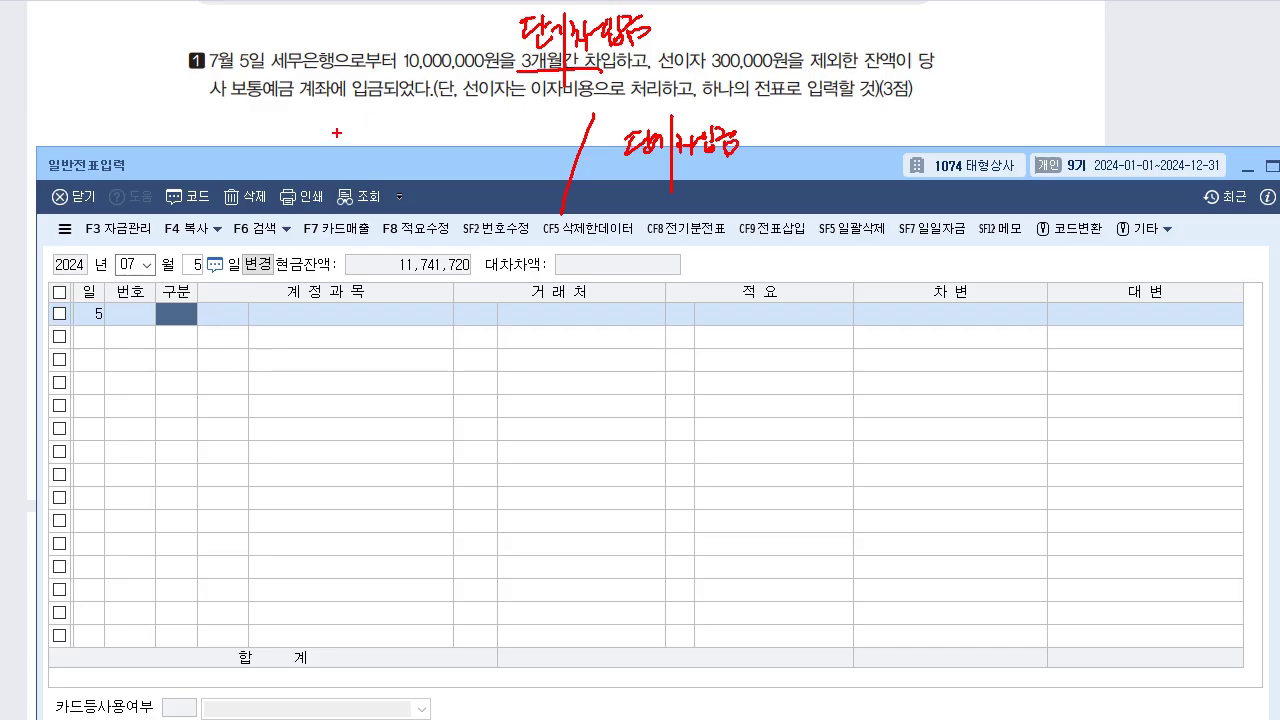
pyautogui.moveTo(337, 126)
pyautogui.mouseDown()
pyautogui.moveTo(347, 160)
pyautogui.moveTo(358, 140)
pyautogui.moveTo(372, 156)
pyautogui.moveTo(391, 128)
pyautogui.moveTo(400, 160)
pyautogui.moveTo(418, 130)
pyautogui.moveTo(346, 205)
pyautogui.moveTo(376, 178)
pyautogui.moveTo(407, 256)
pyautogui.mouseUp()
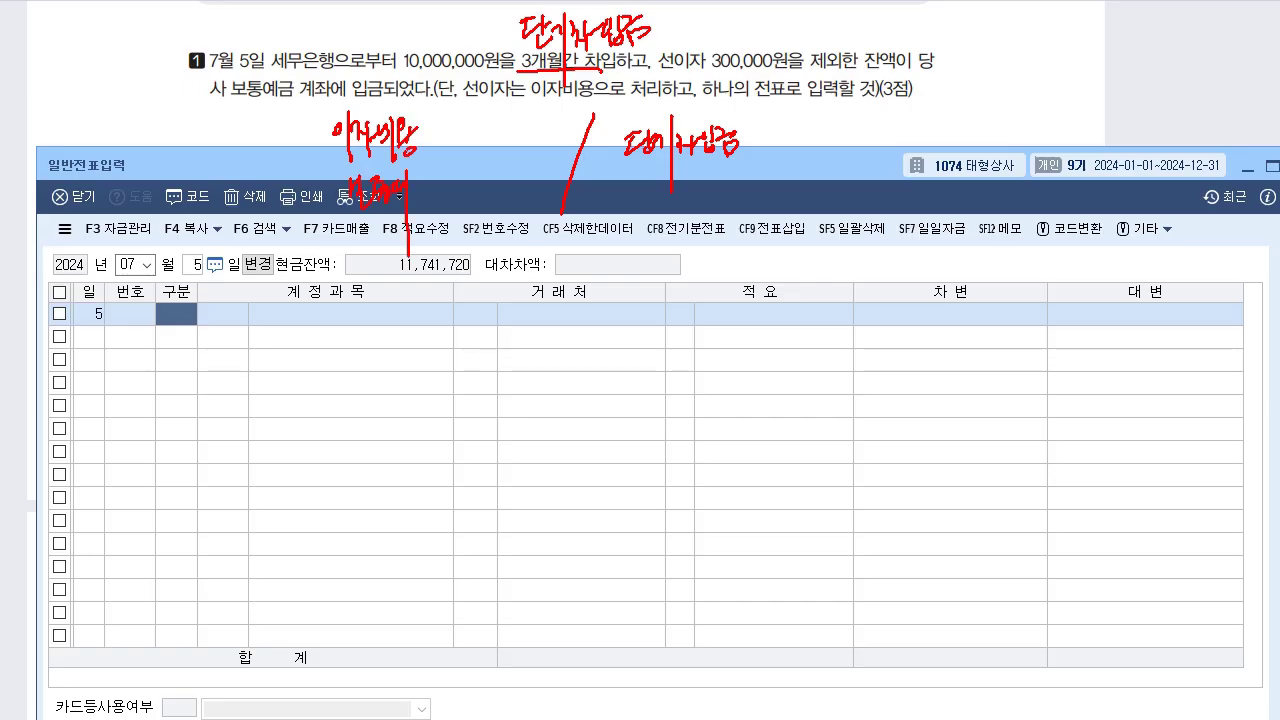
pyautogui.moveTo(416, 186); pyautogui.dragTo(430, 184)
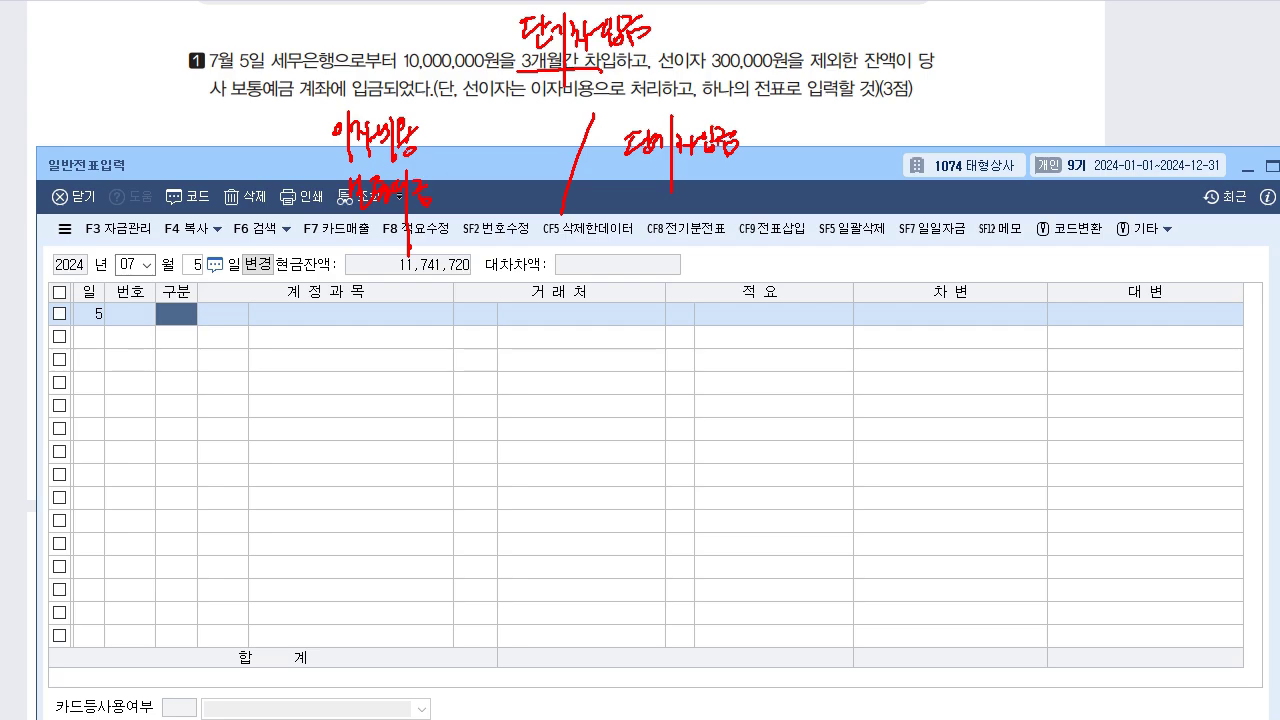
pyautogui.moveTo(648, 168); pyautogui.dragTo(644, 186)
pyautogui.moveTo(660, 168)
pyautogui.mouseDown()
pyautogui.moveTo(660, 186)
pyautogui.moveTo(720, 166)
pyautogui.moveTo(746, 180)
pyautogui.mouseUp()
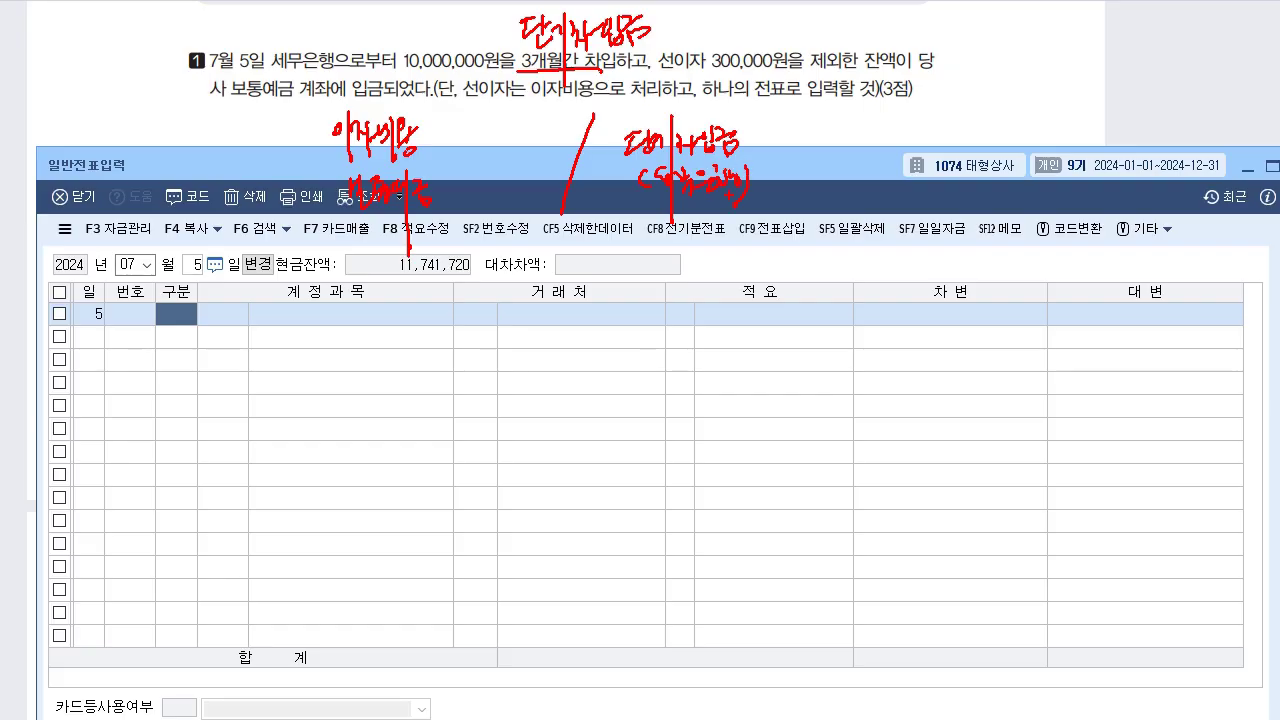
pyautogui.press('Escape')
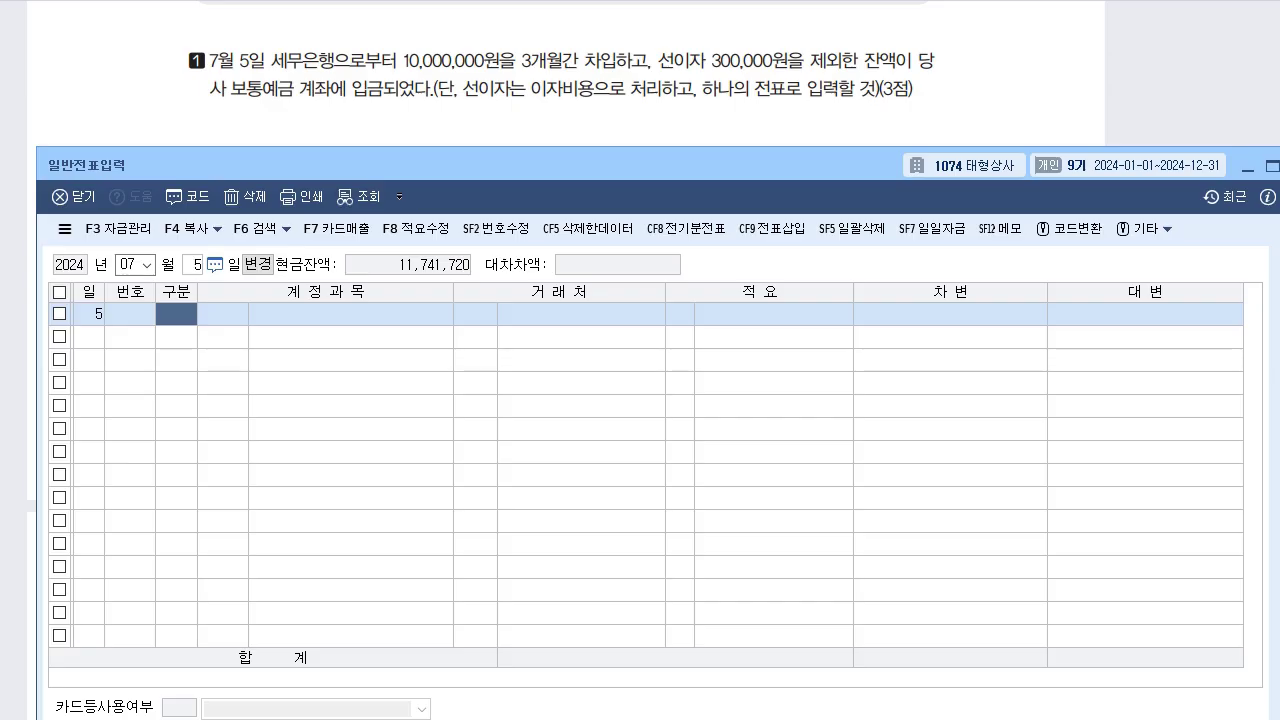
# Enter a debit (차변) line for 이자비용 (0951) with an amount of 300,000, leaving the customer and 적요 blank
pyautogui.write('3')
pyautogui.press('Return')
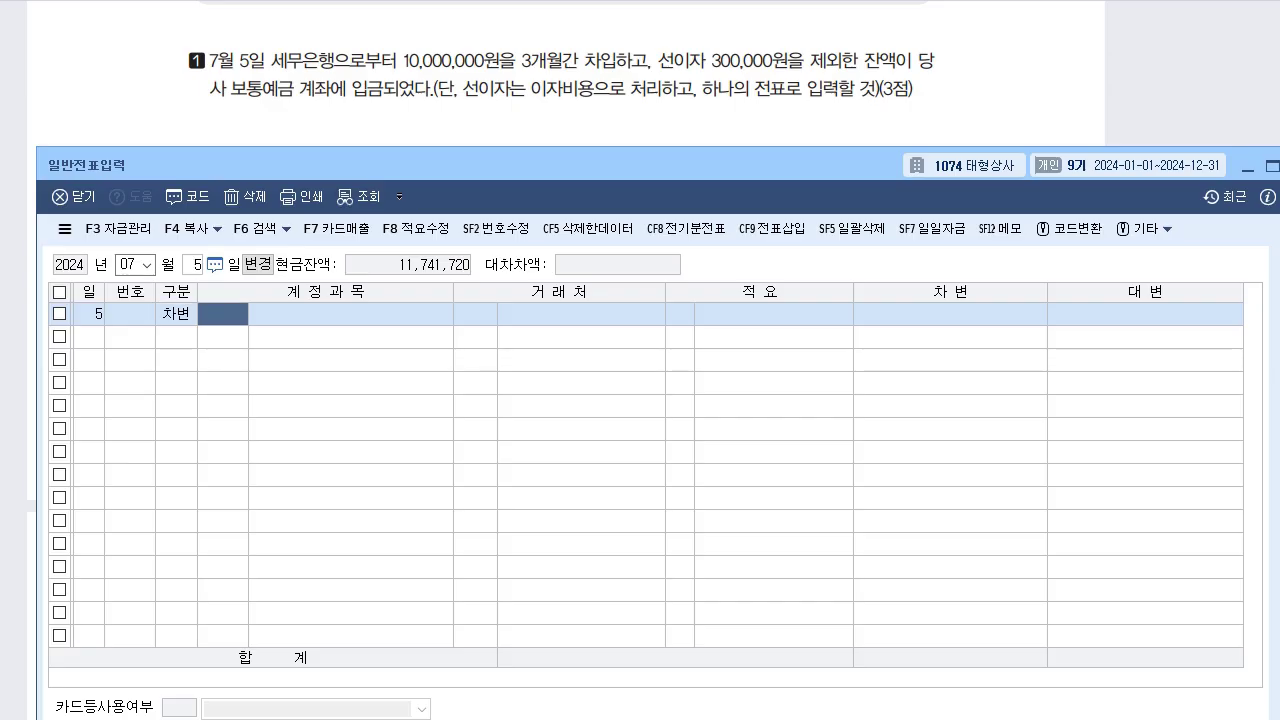
pyautogui.write('91')
pyautogui.press('BackSpace')
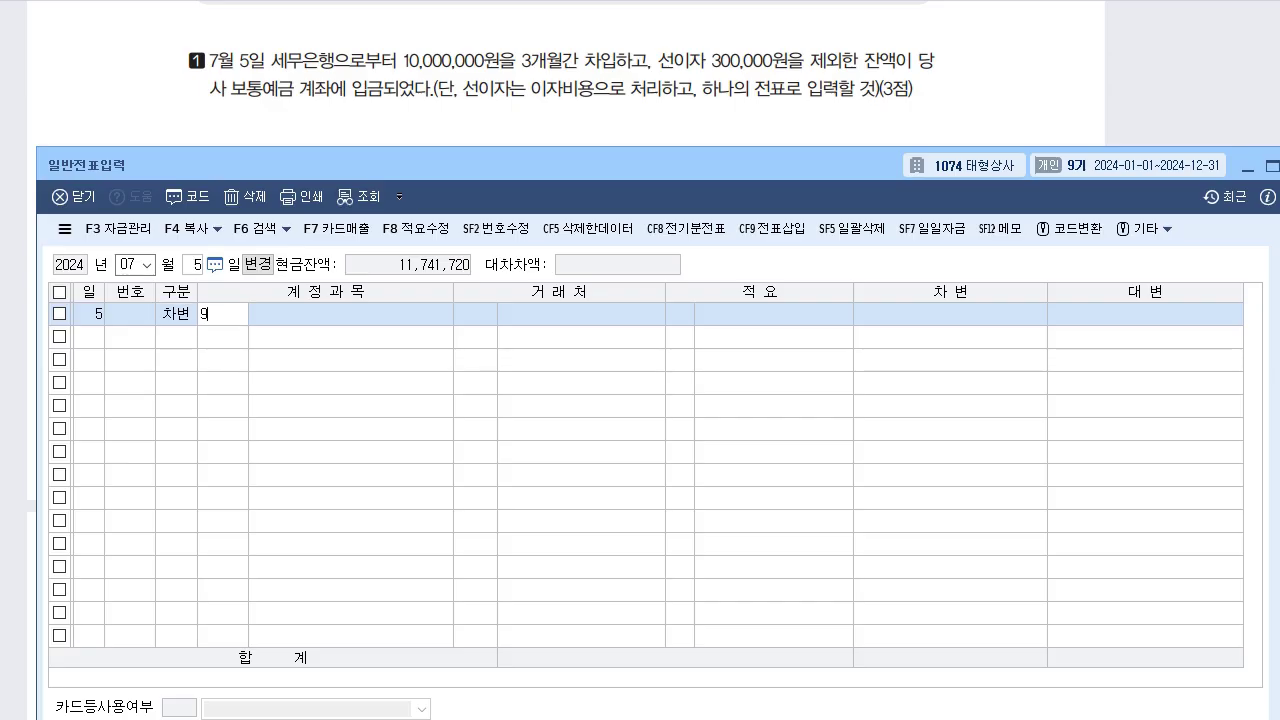
pyautogui.write('51')
pyautogui.press('Return')
pyautogui.press('Return')
pyautogui.press('Return')
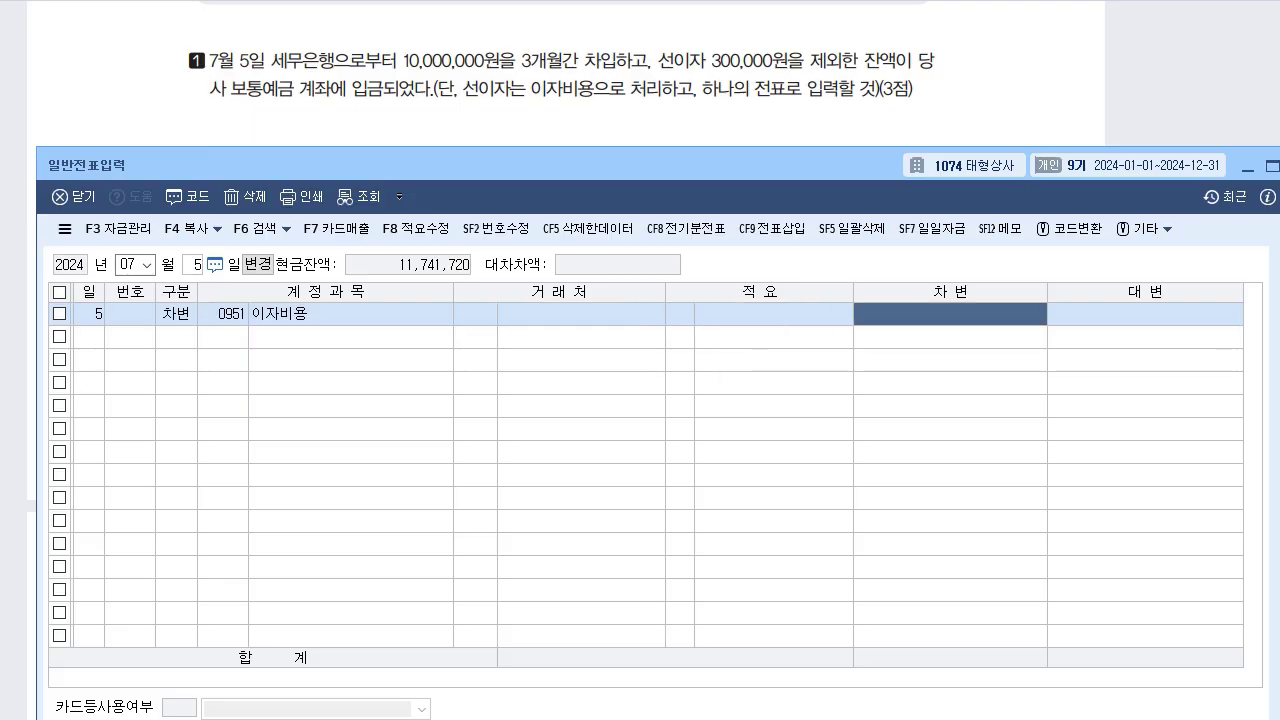
pyautogui.write('300000')
pyautogui.press('Return')
# Add a debit (차변) line for 보통예금 (0103) with an amount of 3,700,000
pyautogui.write('103')
pyautogui.press('Return')
pyautogui.press('Return')
pyautogui.press('Return')
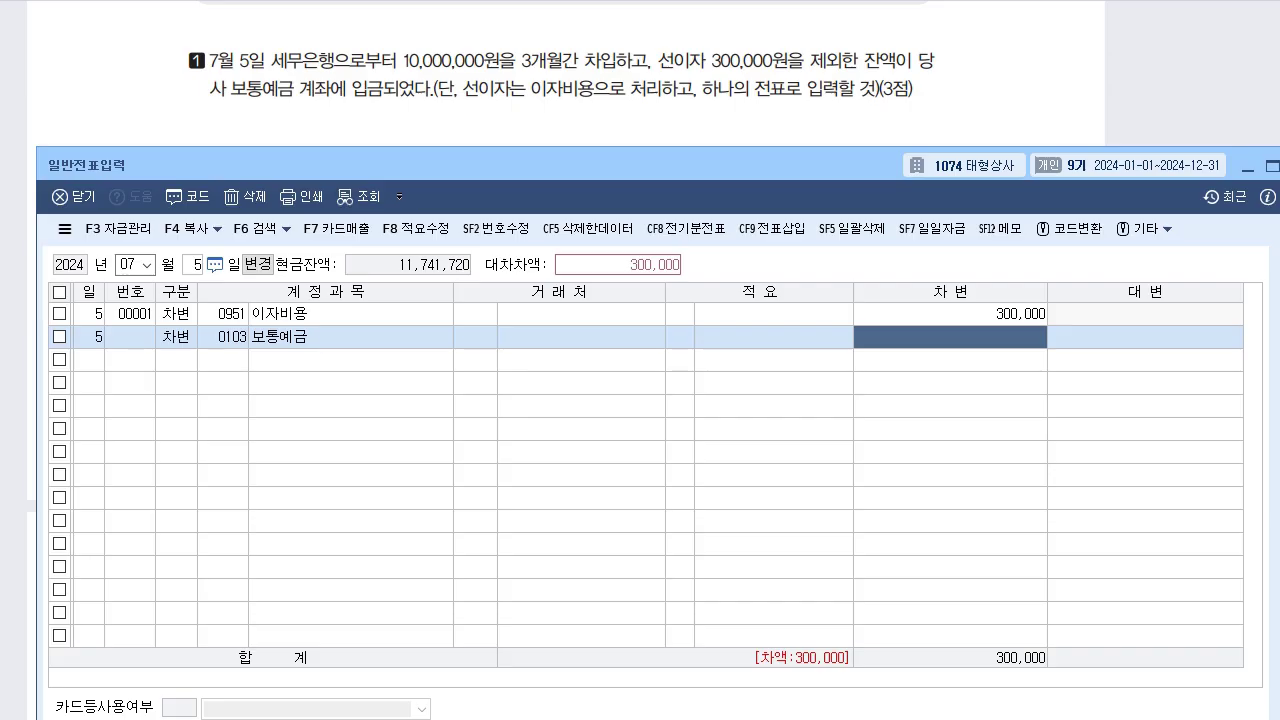
pyautogui.write('3700000')
pyautogui.press('Return')
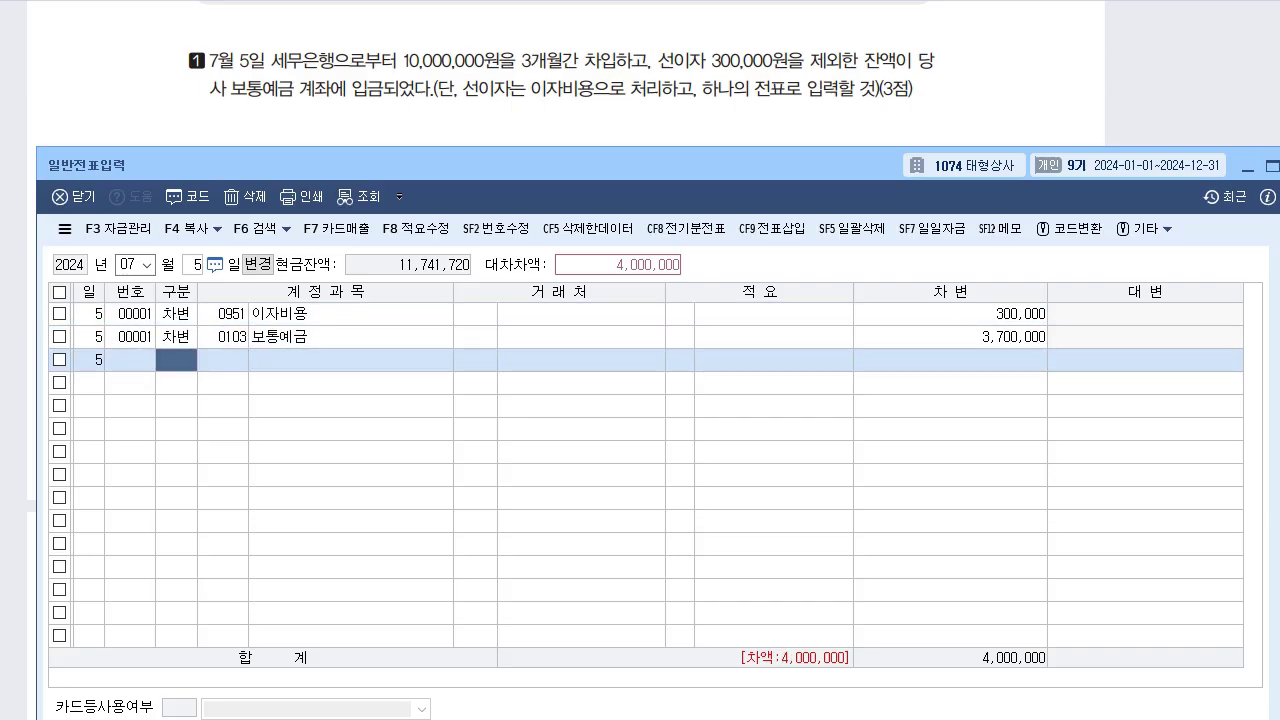
# Add a credit (대변) line for 단기차입금 (0260) with 세무은행 as the customer
pyautogui.write('4')
pyautogui.press('Return')
pyautogui.write('262')
pyautogui.press('Return')
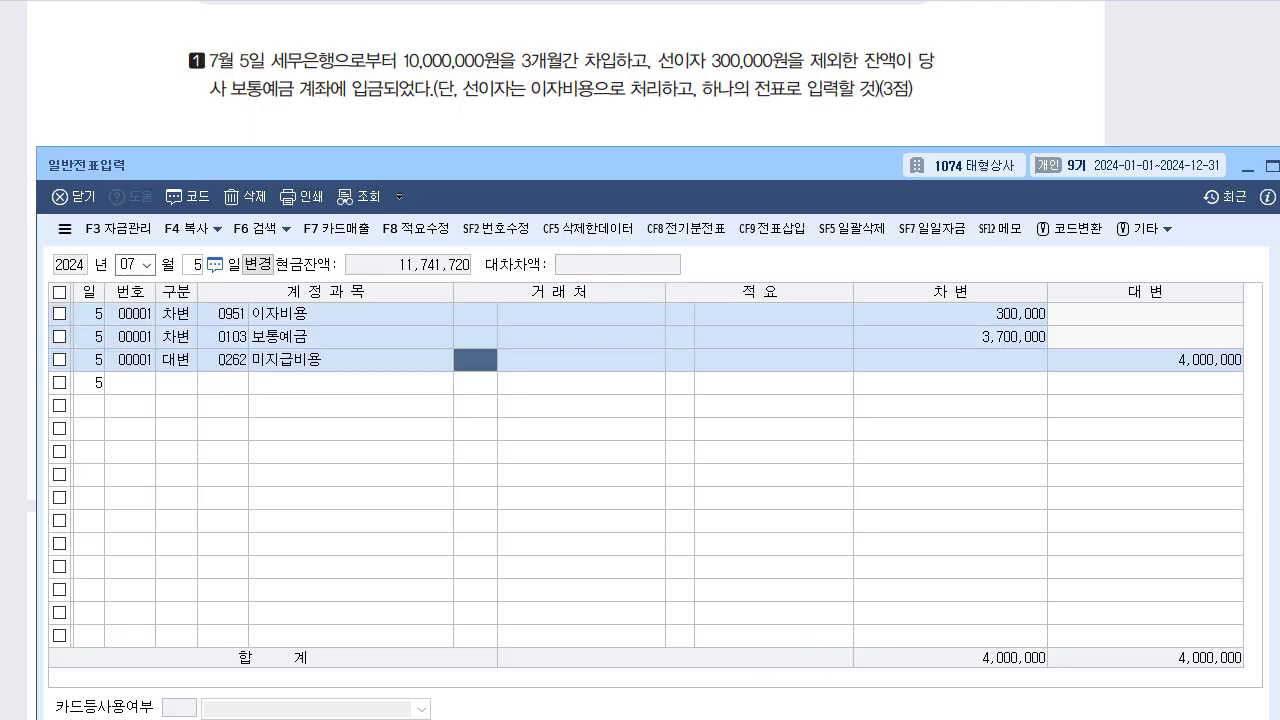
pyautogui.press('Left')
pyautogui.write('260')
pyautogui.press('Return')
pyautogui.write('세무')
pyautogui.press('Return')
pyautogui.press('Return')
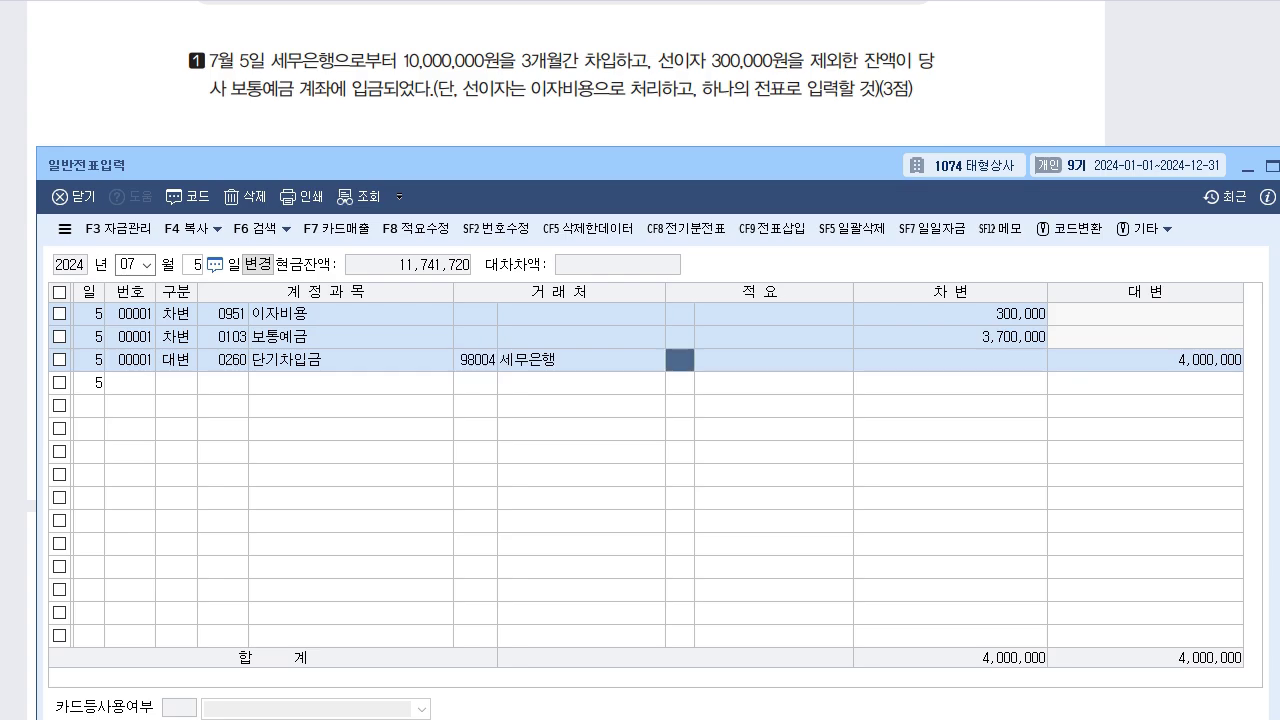
# Set the debit amount of the 보통예금 line to 9,700,000
pyautogui.press('Return')
pyautogui.press('Return')
pyautogui.press('Return')
pyautogui.press('Up')
pyautogui.press('Return')
pyautogui.press('Return')
pyautogui.press('Return')
pyautogui.press('Up')
pyautogui.press('Return')
pyautogui.press('Return')
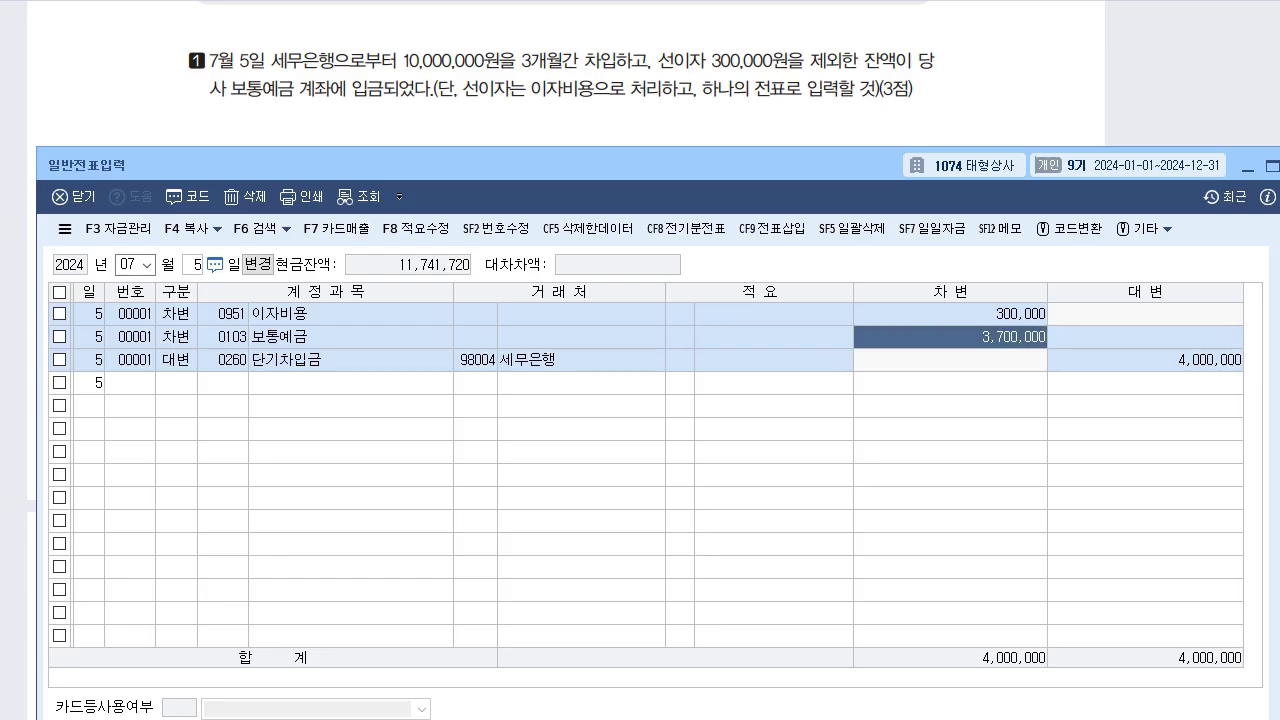
pyautogui.write('9700000')
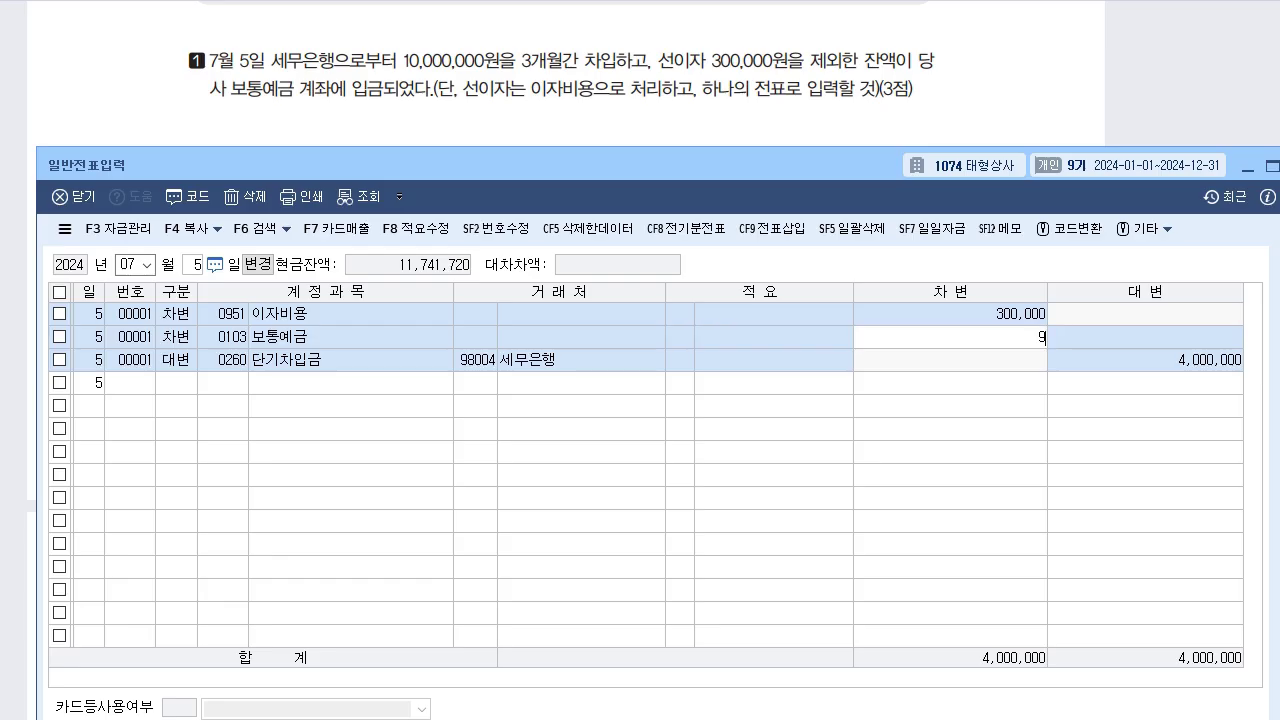
pyautogui.press('Return')
# Set the credit amount of the 단기차입금 line to 10,000,000
pyautogui.press('Return')
pyautogui.press('Return')
pyautogui.press('Return')
pyautogui.press('Return')
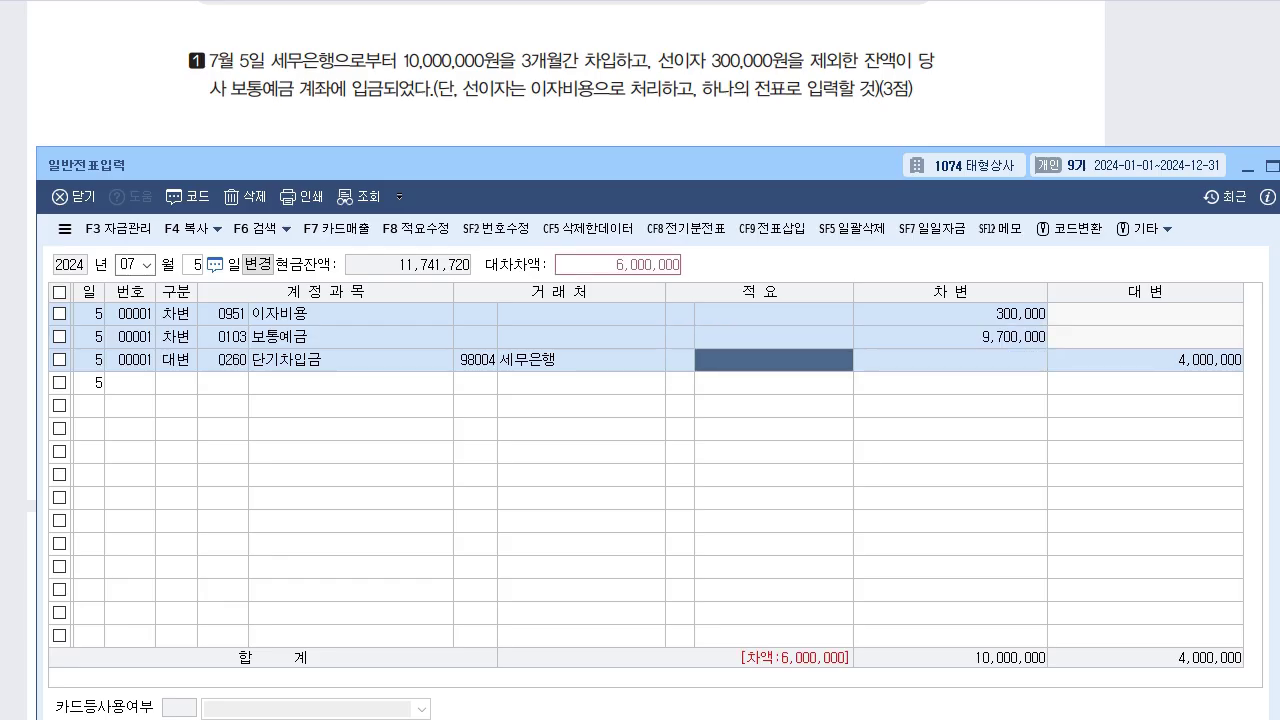
pyautogui.write('10000000')
pyautogui.press('Return')
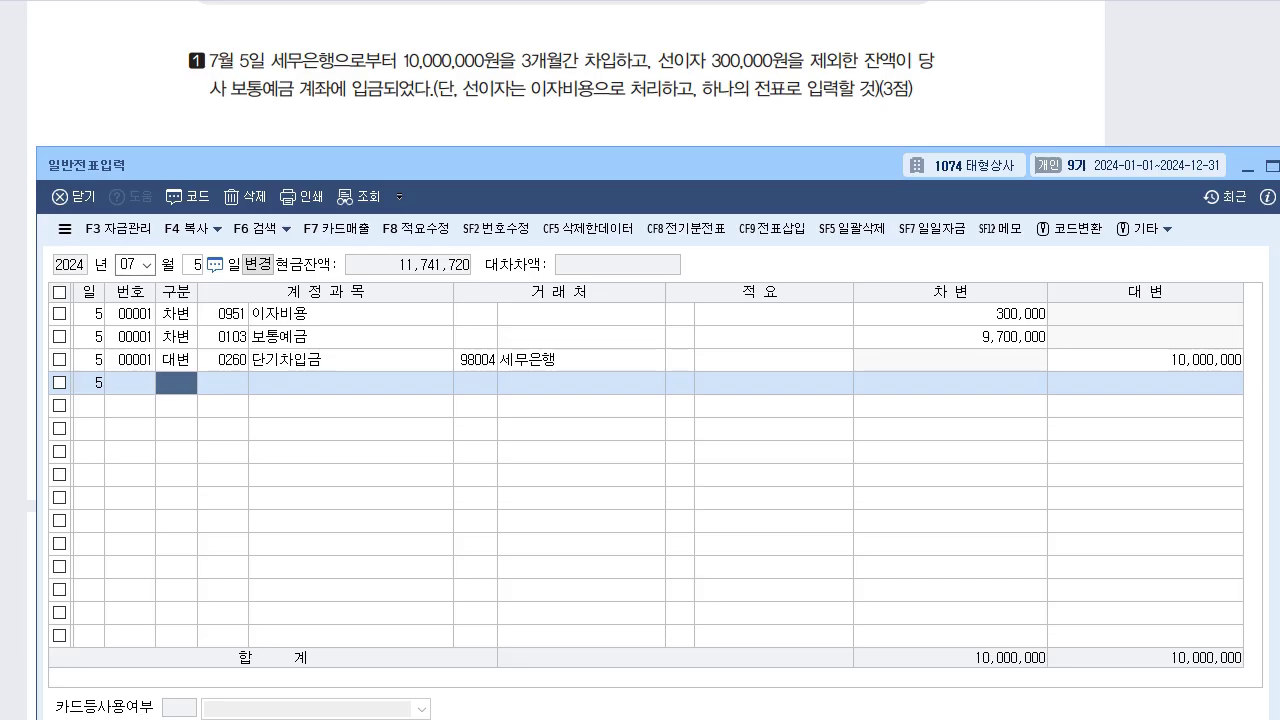
# Read question 04-2 with its 거래명세표 in the exam document, and set the voucher date in 일반전표입력 to July 7
pyautogui.hotkey('alt', 'Tab')
pyautogui.scroll(-3, 566, 400)
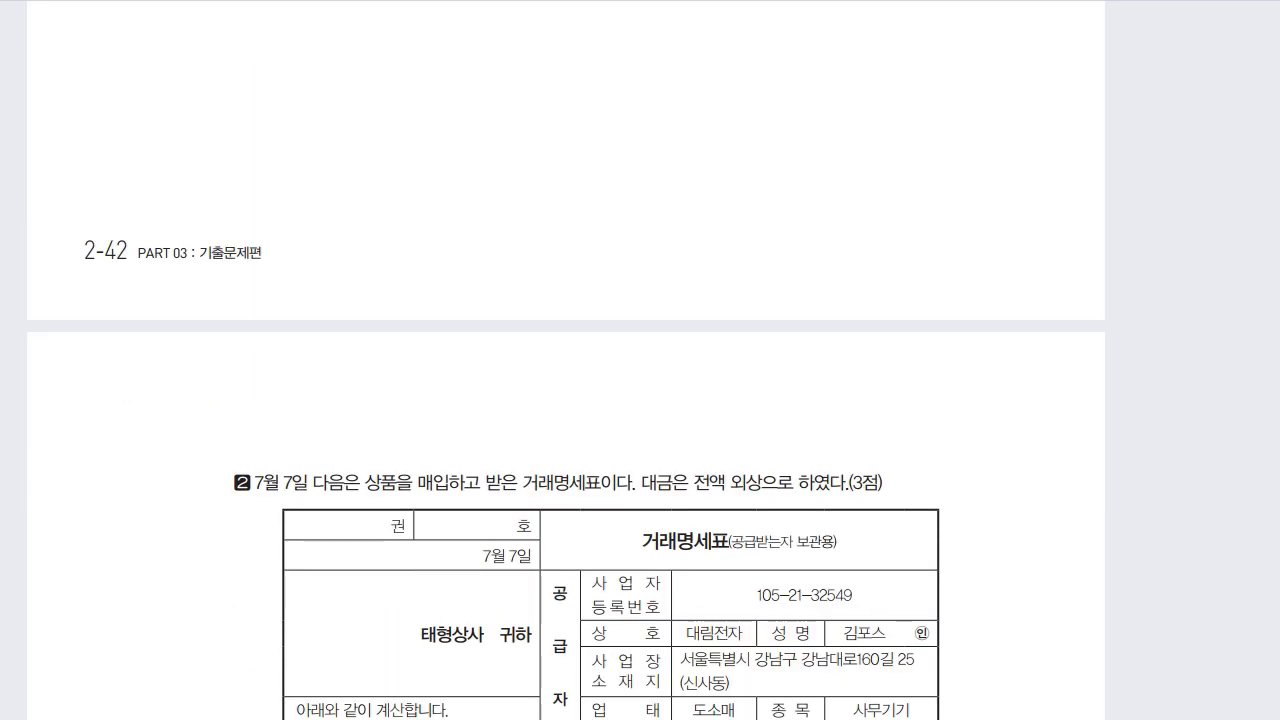
pyautogui.scroll(-3, 566, 400)
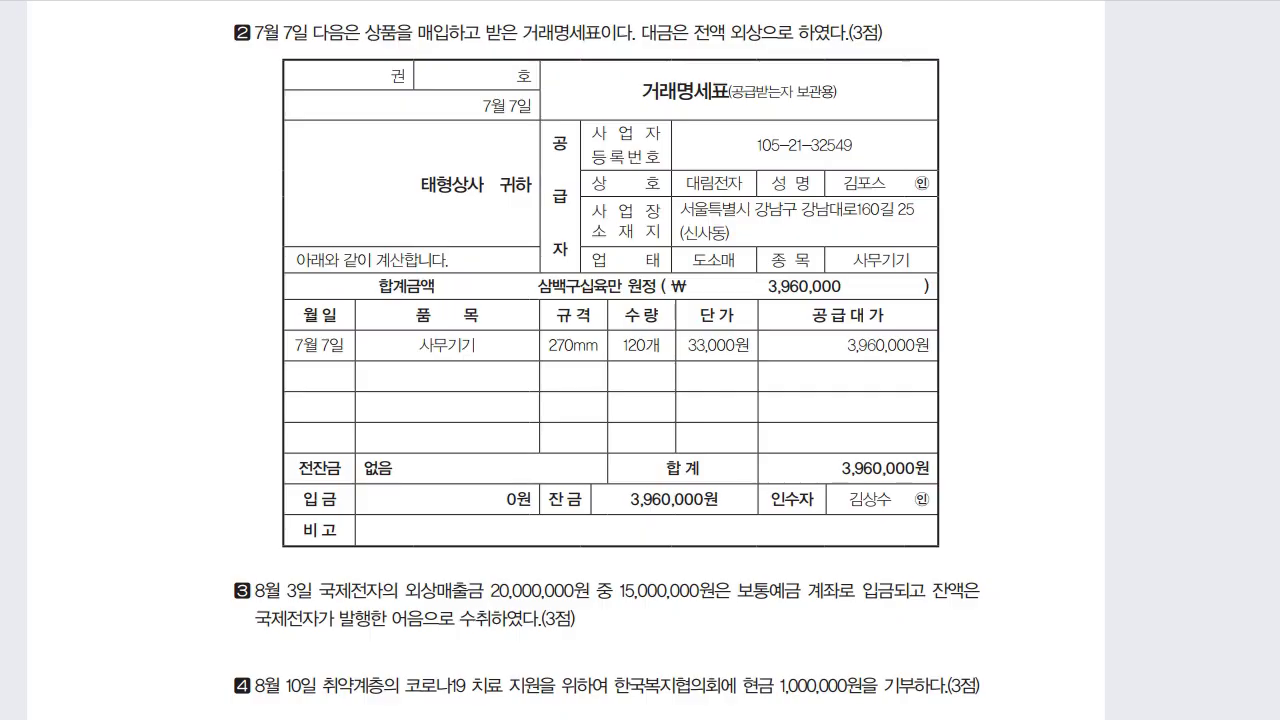
pyautogui.hotkey('alt', 'Tab')
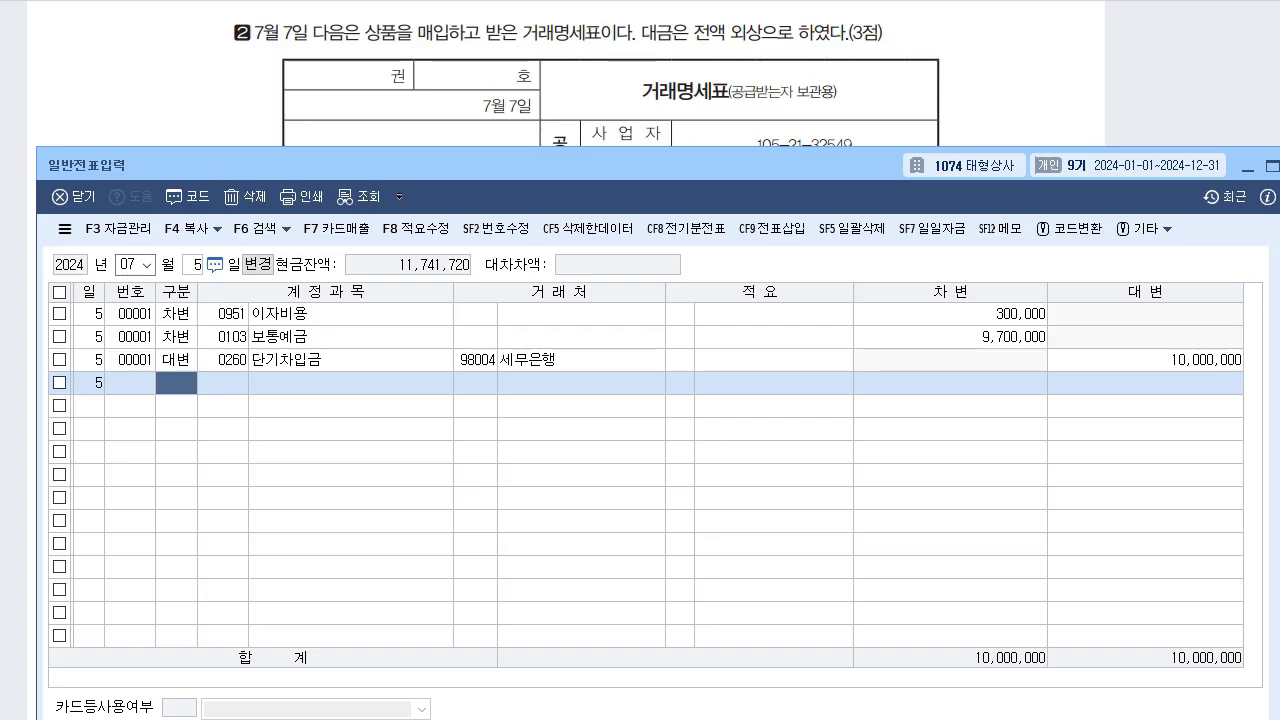
pyautogui.press('Escape')
pyautogui.write('7')
pyautogui.press('Return')
# Enter a debit (차변) line for 상품 (0146) with an amount of 3,960,000
pyautogui.write('3')
pyautogui.press('Return')
pyautogui.write('146')
pyautogui.press('Return')
pyautogui.press('Return')
pyautogui.press('Return')
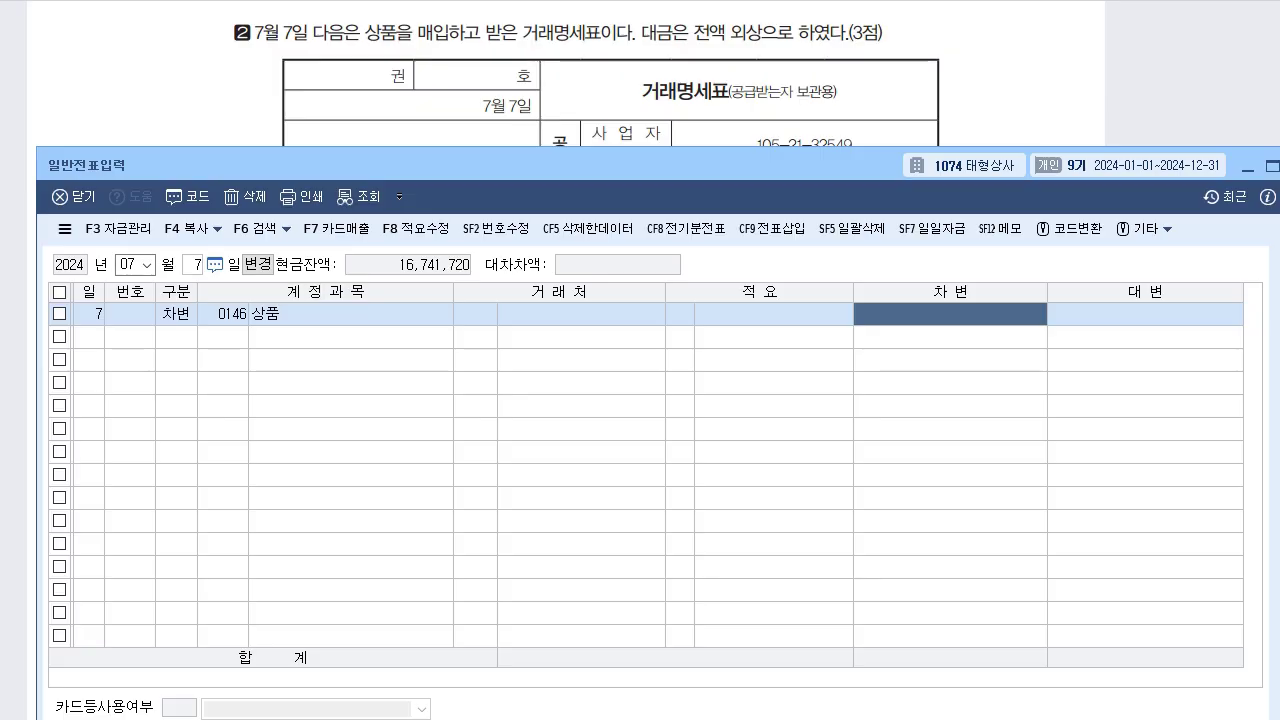
pyautogui.write('3960000')
pyautogui.press('Return')
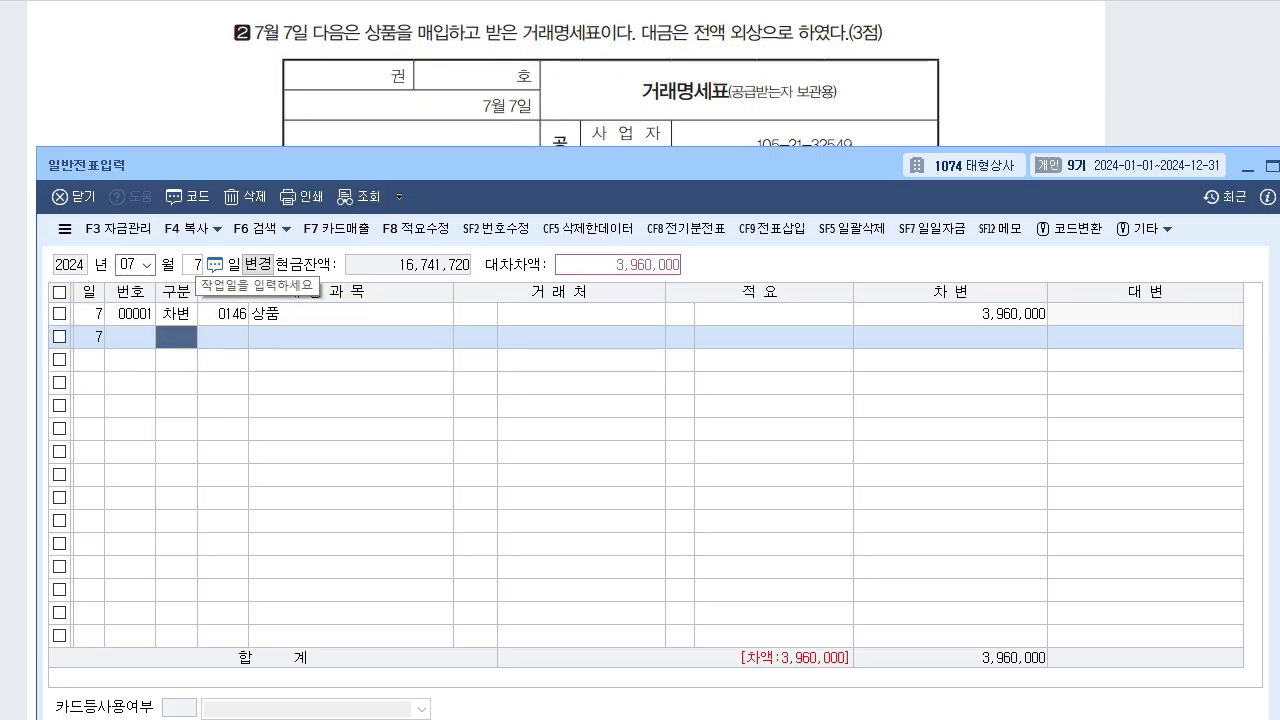
# Enter a credit (대변) line for 외상매입금 (0251) with trading partner 대림전자 (00231) and an amount of 3,960,000
pyautogui.write('4')
pyautogui.press('Return')
pyautogui.write('251')
pyautogui.press('Return')
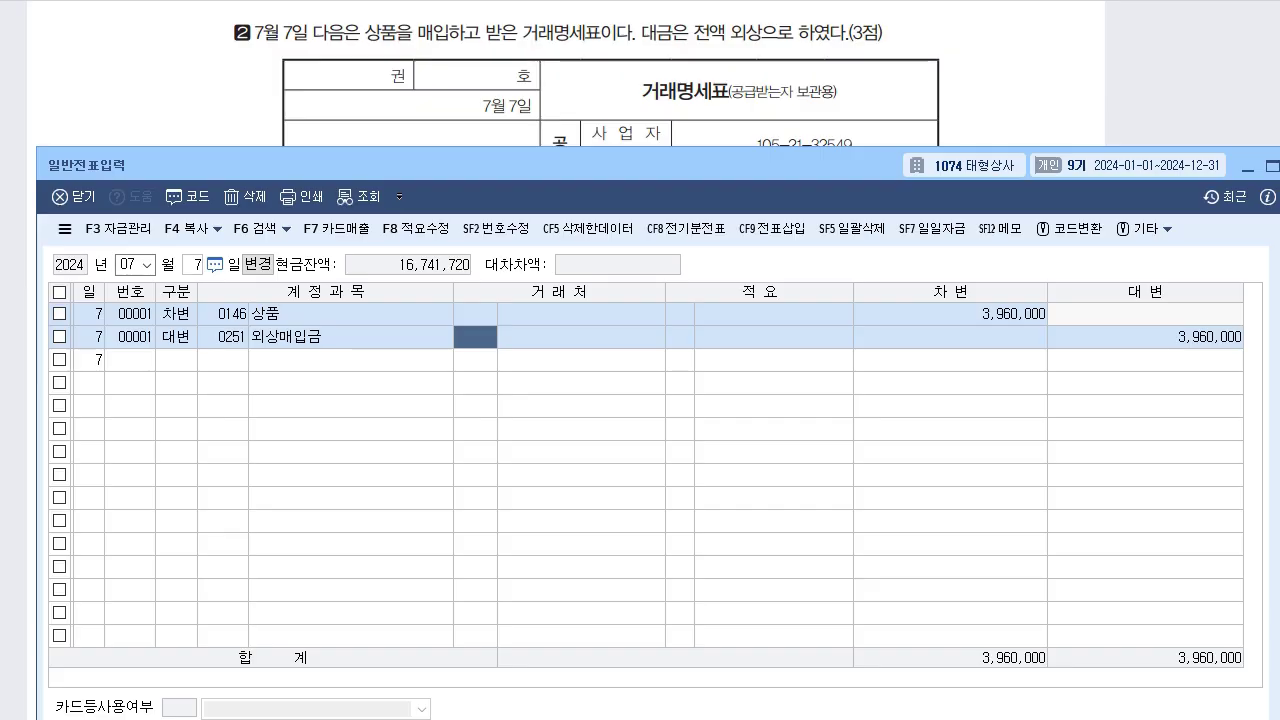
pyautogui.write('대림')
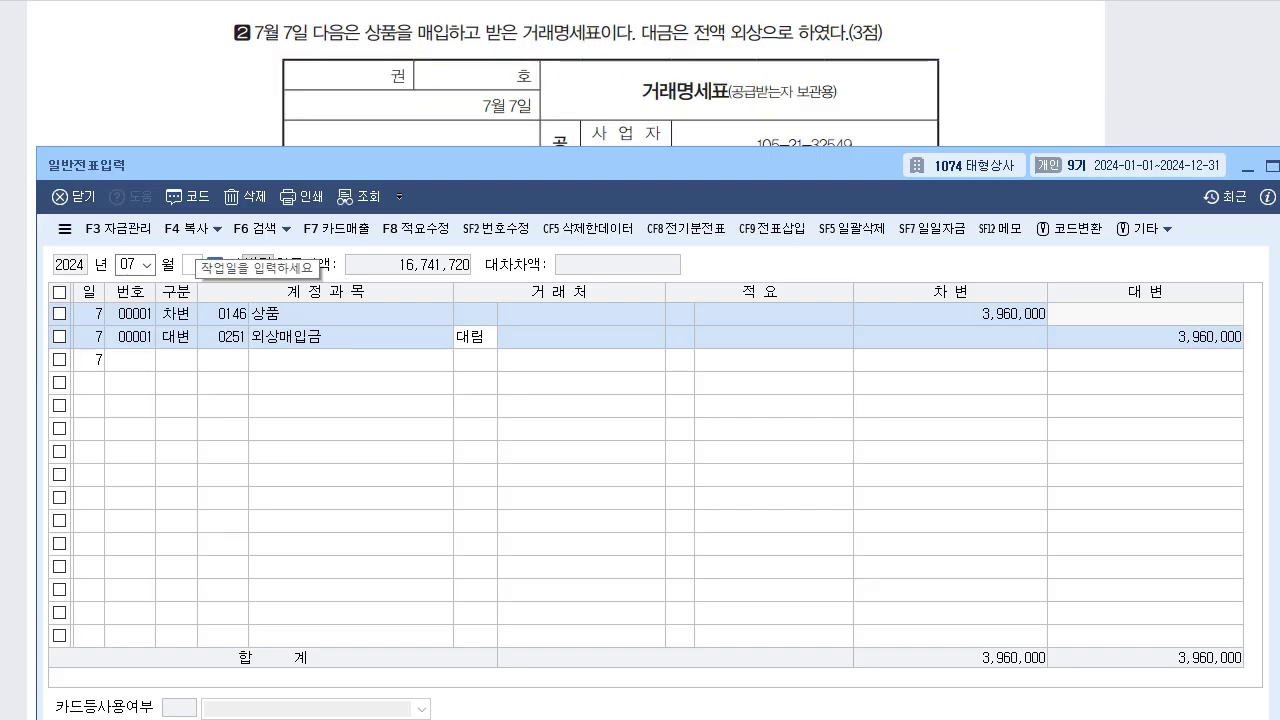
pyautogui.press('Return')
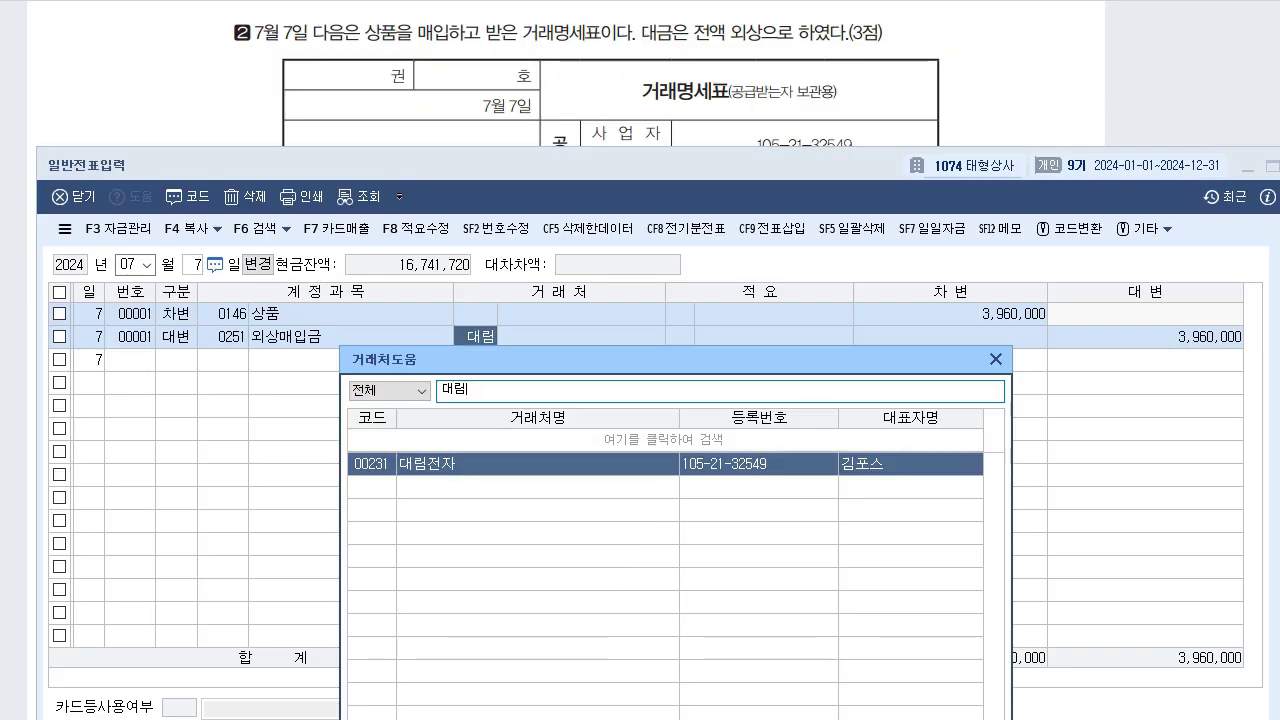
pyautogui.press('Return')
pyautogui.press('Return')
pyautogui.press('Return')
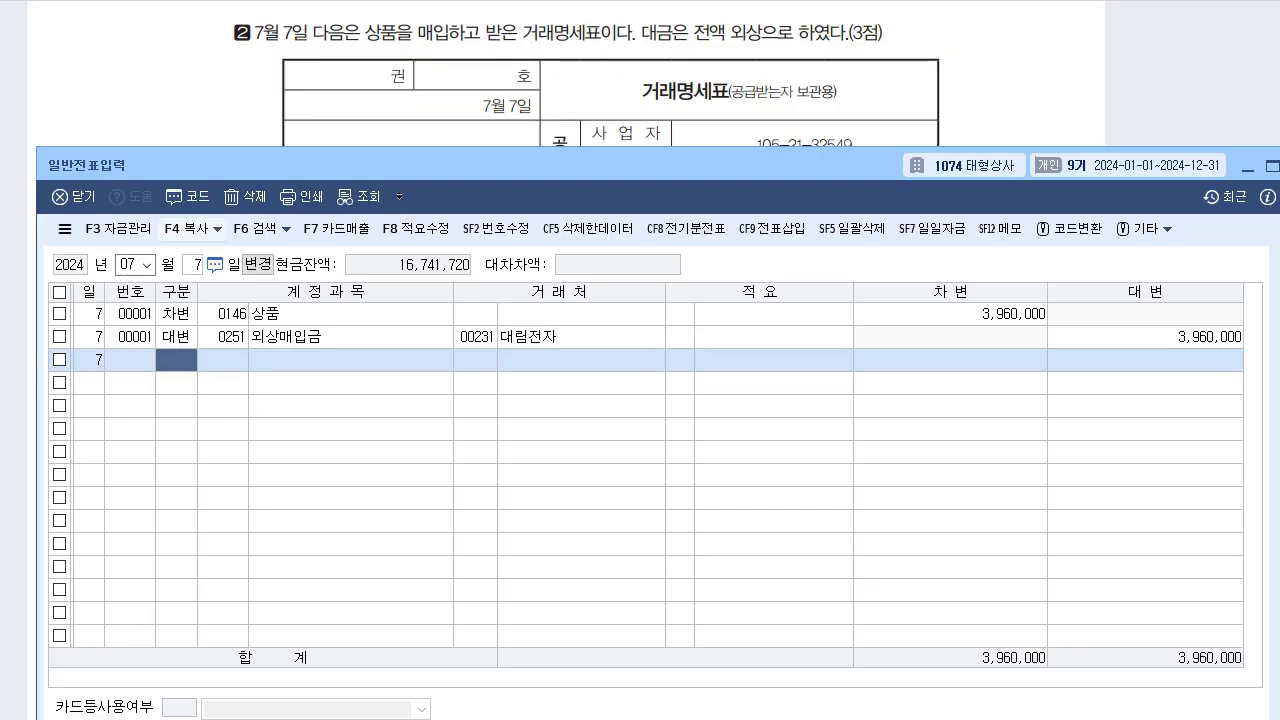
# Read question 04-3 in the exam document, and set the voucher date in 일반전표입력 to August 3
pyautogui.hotkey('alt', 'Tab')
pyautogui.scroll(-6, 566, 360)
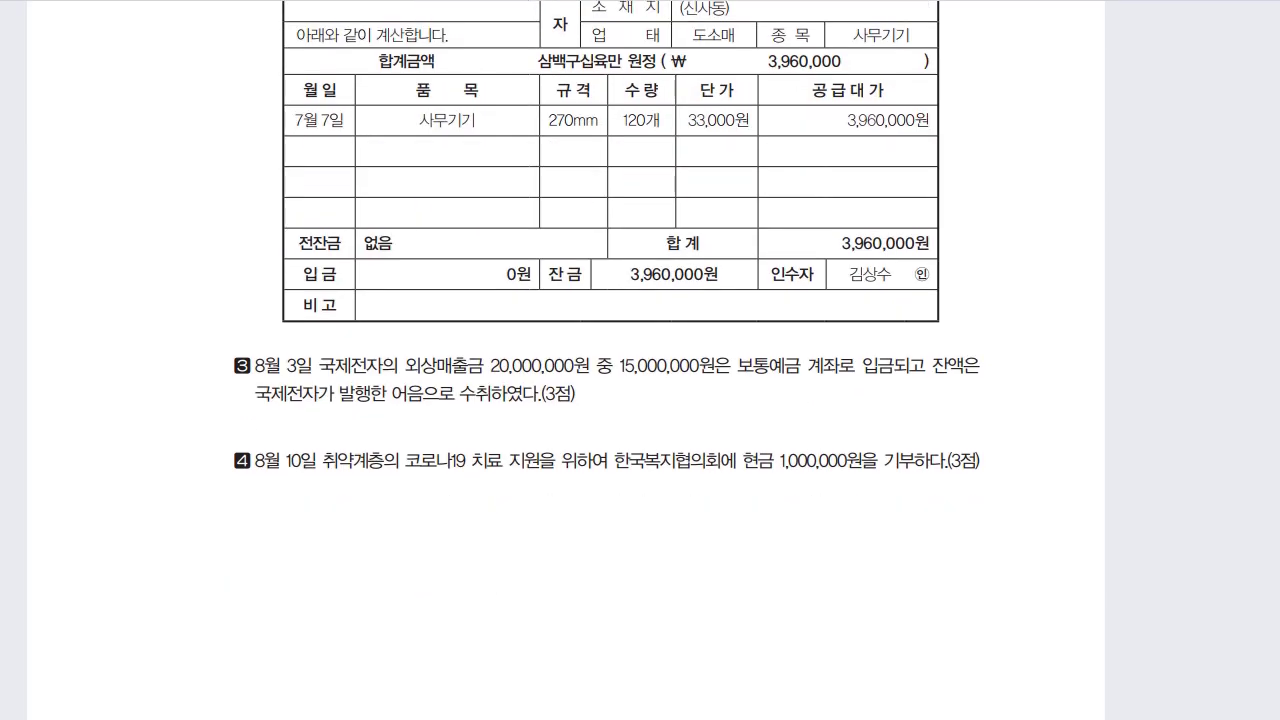
pyautogui.scroll(1, 566, 360)
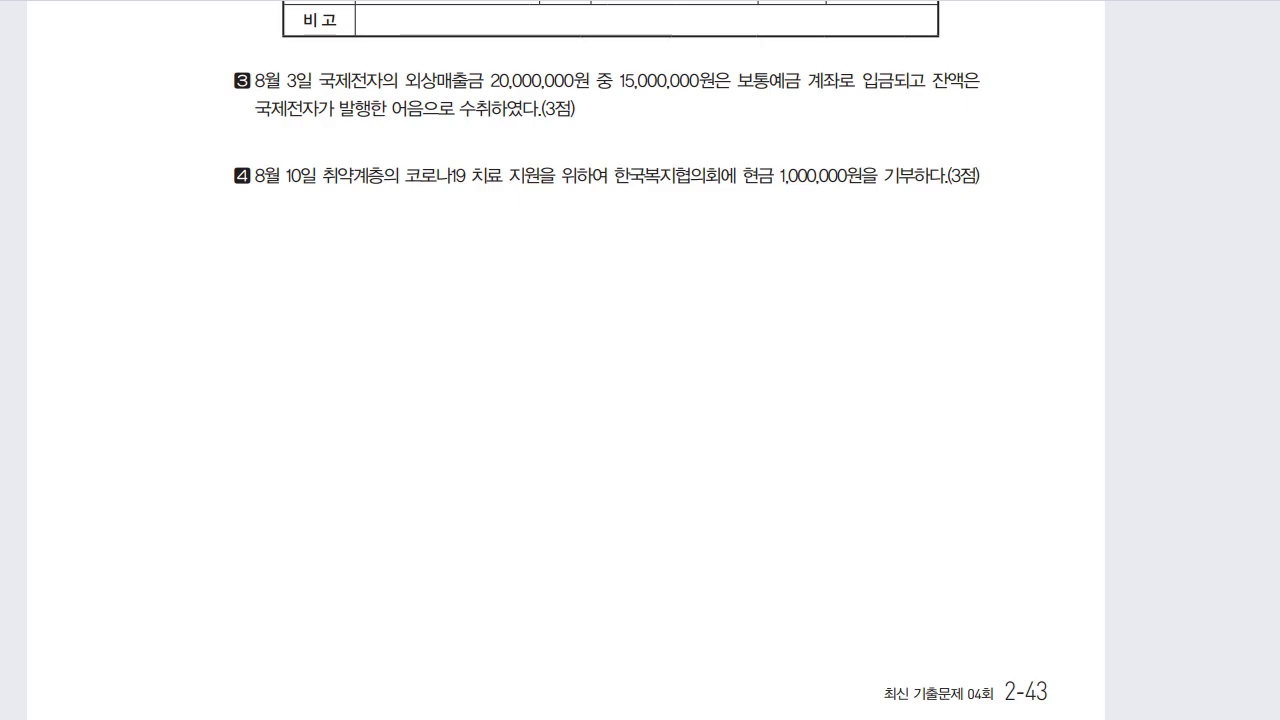
pyautogui.hotkey('alt', 'Tab')
pyautogui.moveTo(500, 165); pyautogui.dragTo(470, 146)
pyautogui.click(105, 245)
pyautogui.press('Down')
pyautogui.press('Return')
pyautogui.write('3')
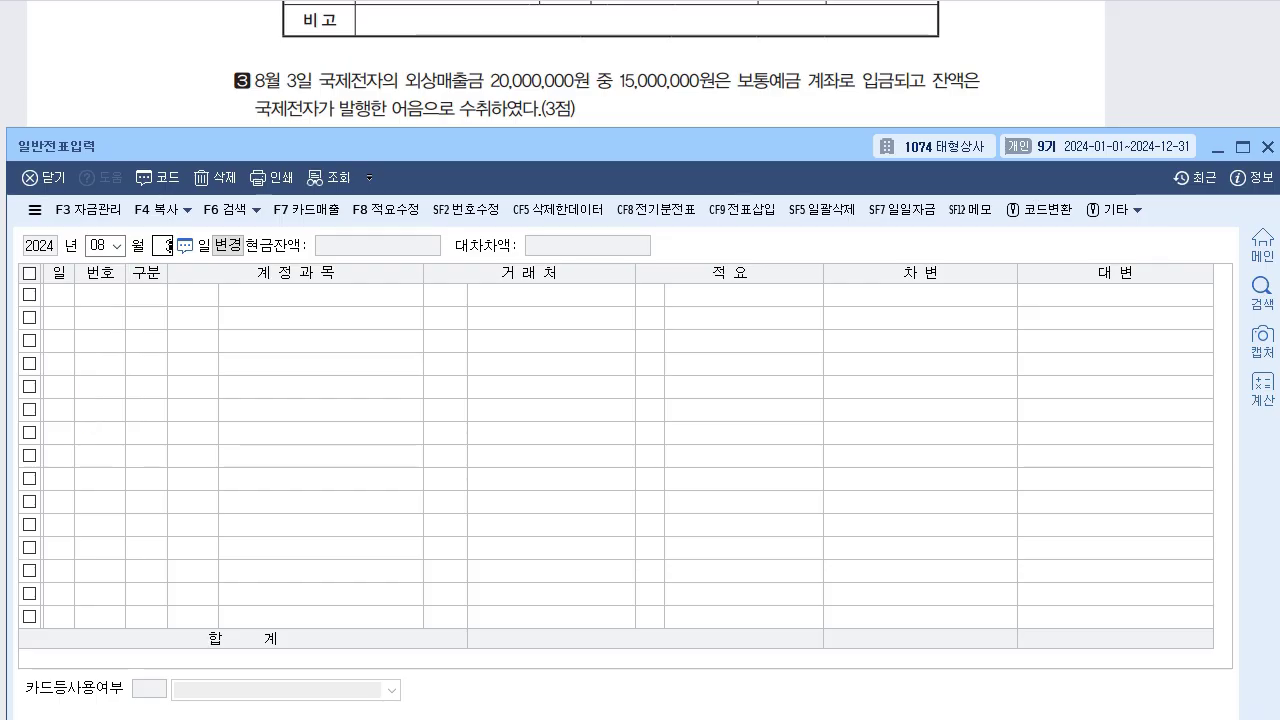
pyautogui.press('Return')
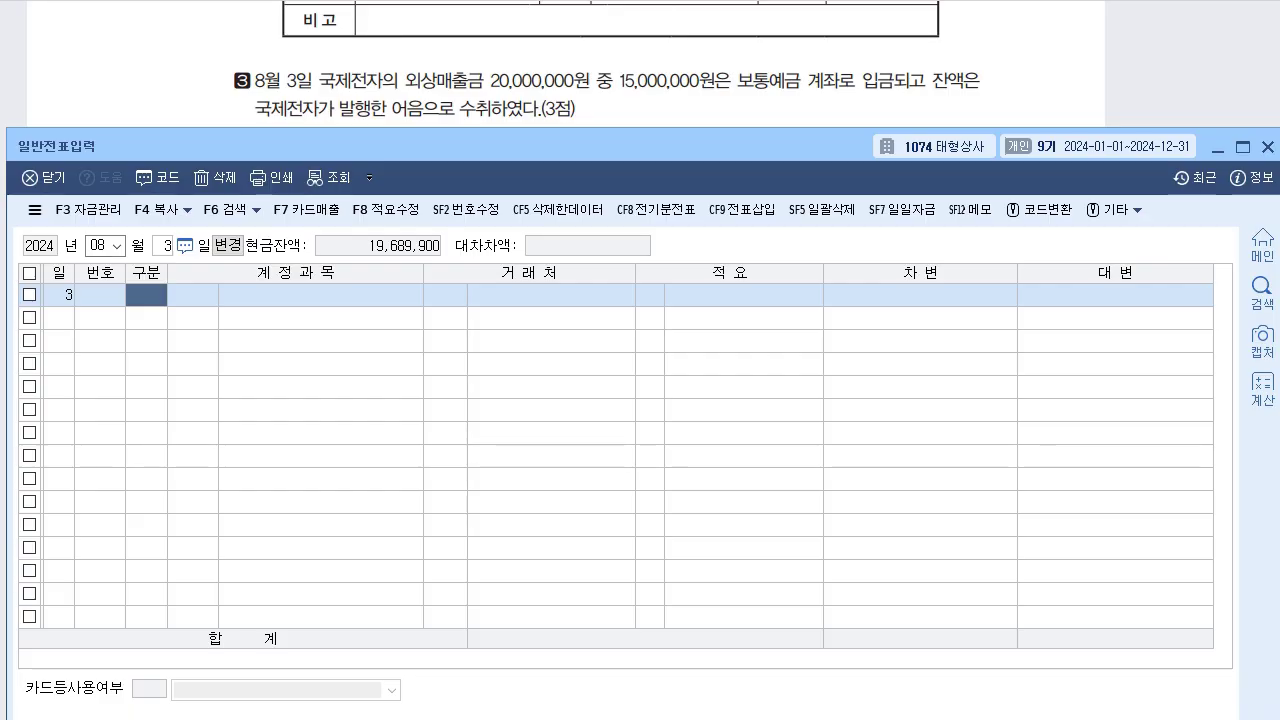
# Enter a debit (차변) line for 보통예금 (0103) with an amount of 15,000,000
pyautogui.press('3')
pyautogui.press('Return')
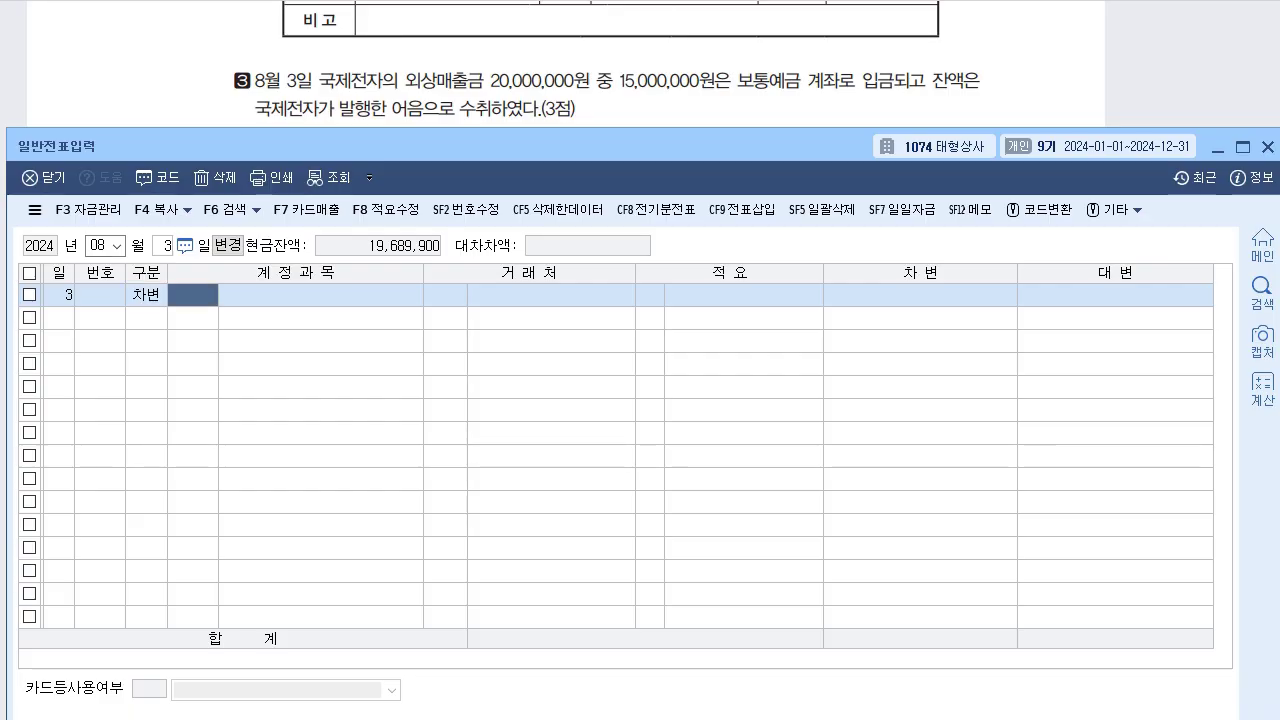
pyautogui.write('103')
pyautogui.press('Return')
pyautogui.press('Return')
pyautogui.press('Return')
pyautogui.press('Return')
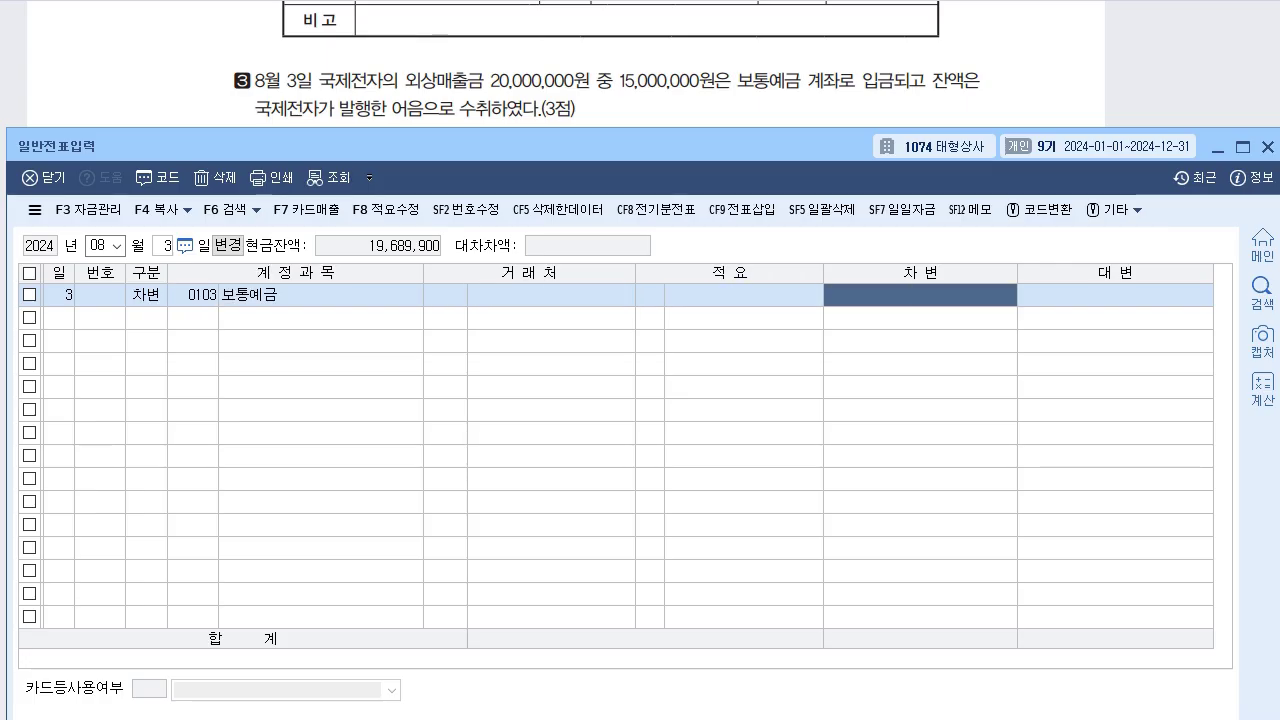
pyautogui.write('15000000')
pyautogui.press('Return')
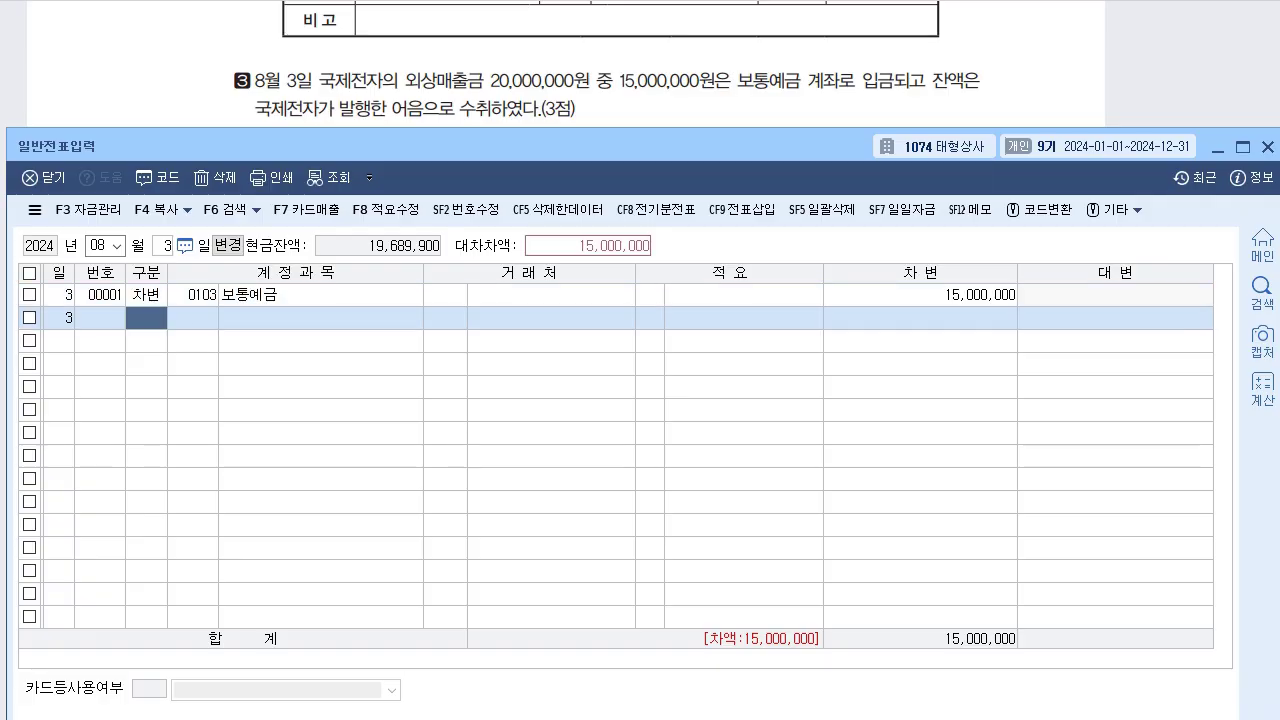
# Enter a debit (차변) line for 받을어음 (0110) with trading partner 국제전자 (00205) and an amount of 5,000,000
pyautogui.press('3')
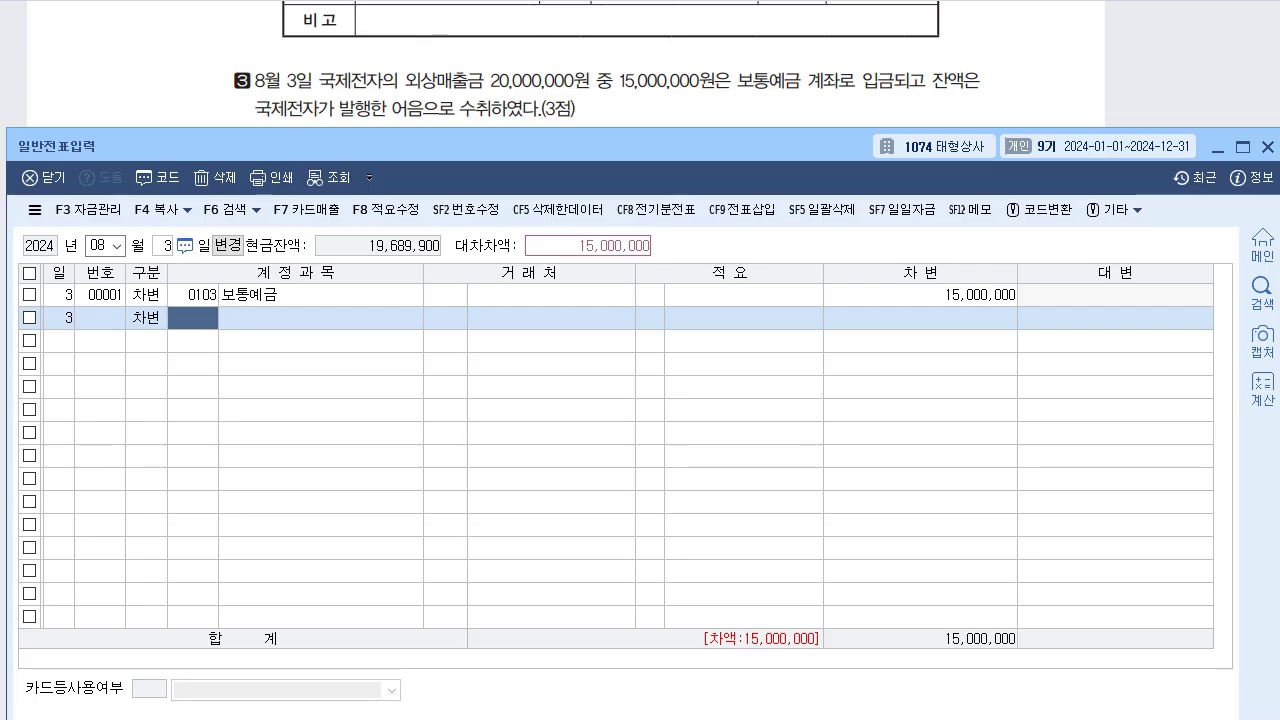
pyautogui.write('110')
pyautogui.press('Return')
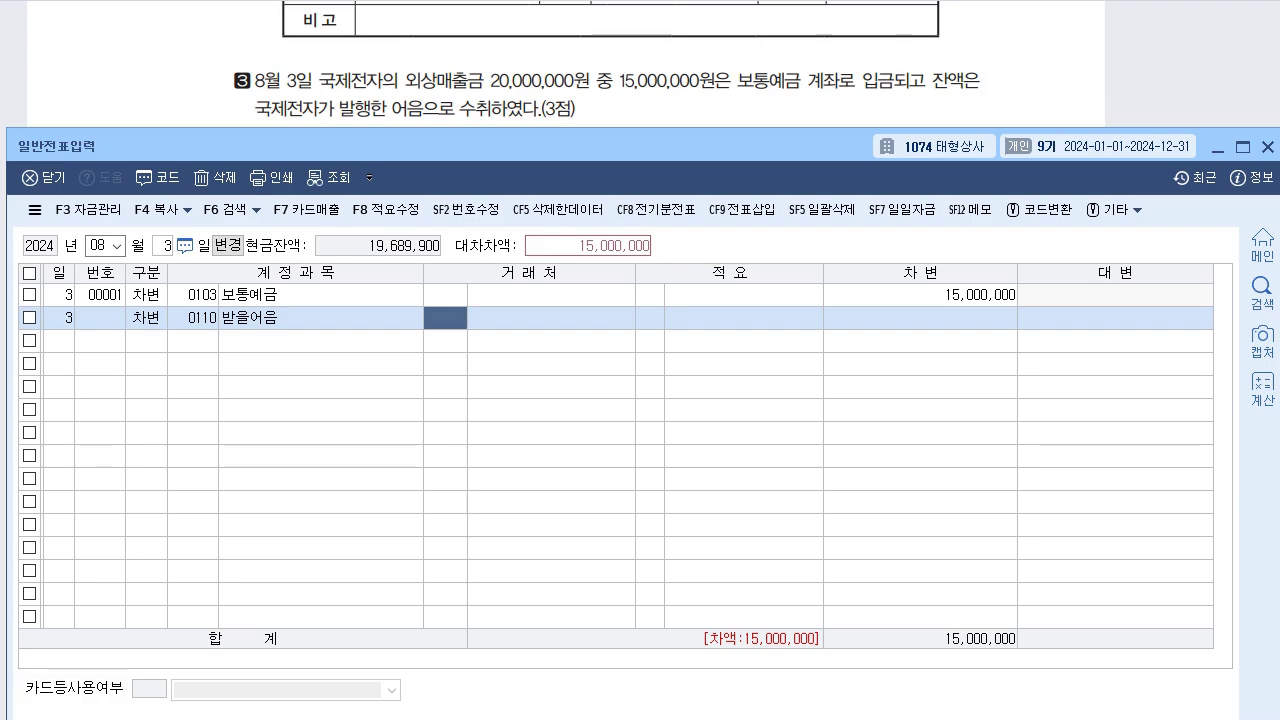
pyautogui.write('국제')
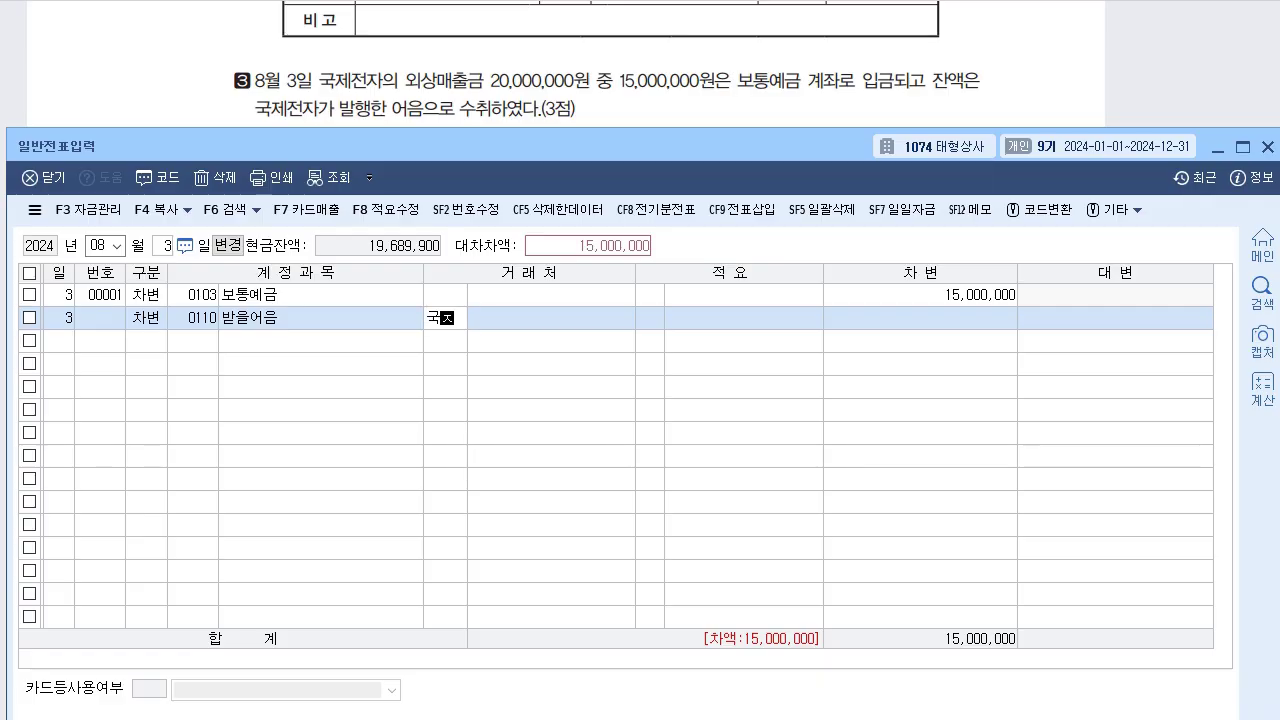
pyautogui.press('Return')
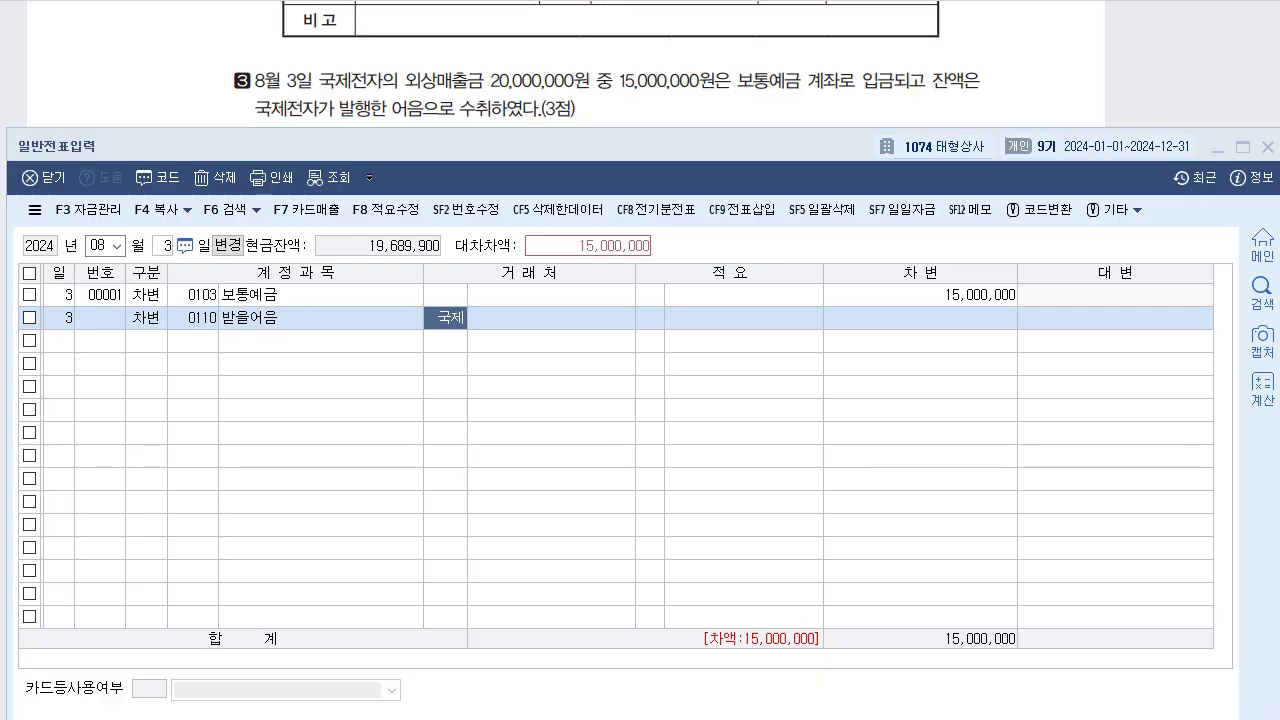
pyautogui.press('Return')
pyautogui.press('Return')
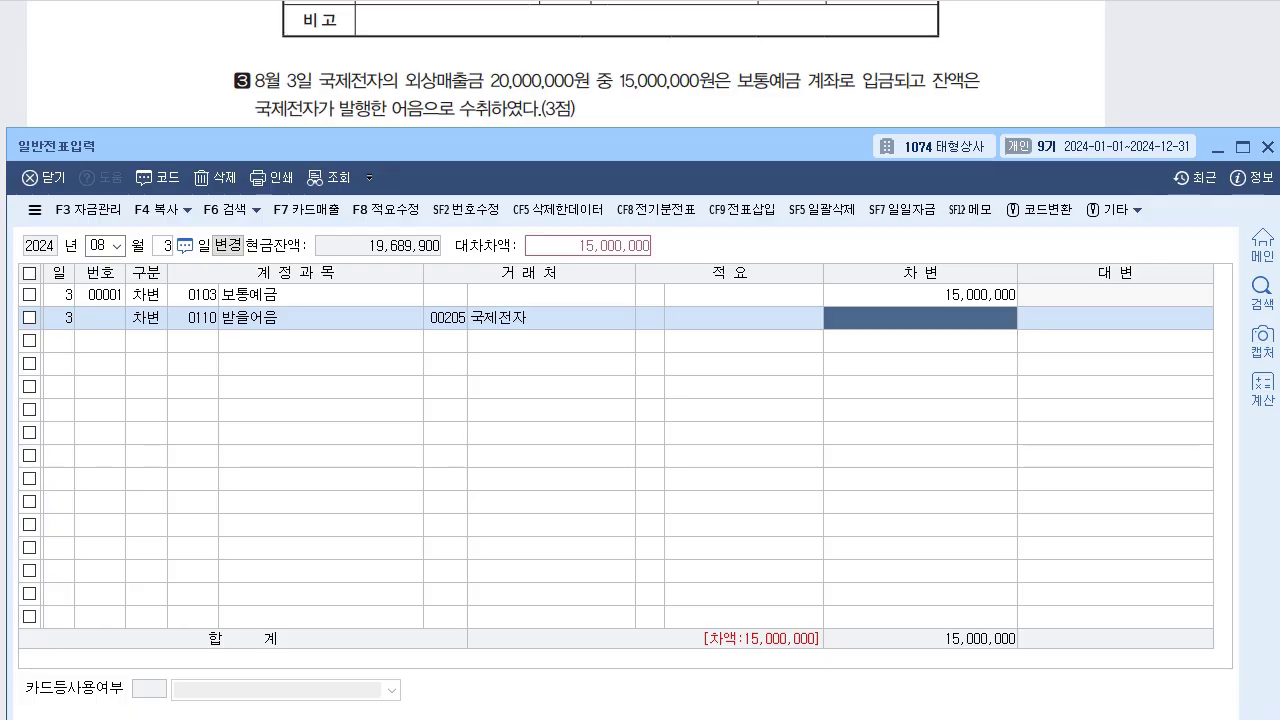
pyautogui.write('5000000')
pyautogui.press('Return')
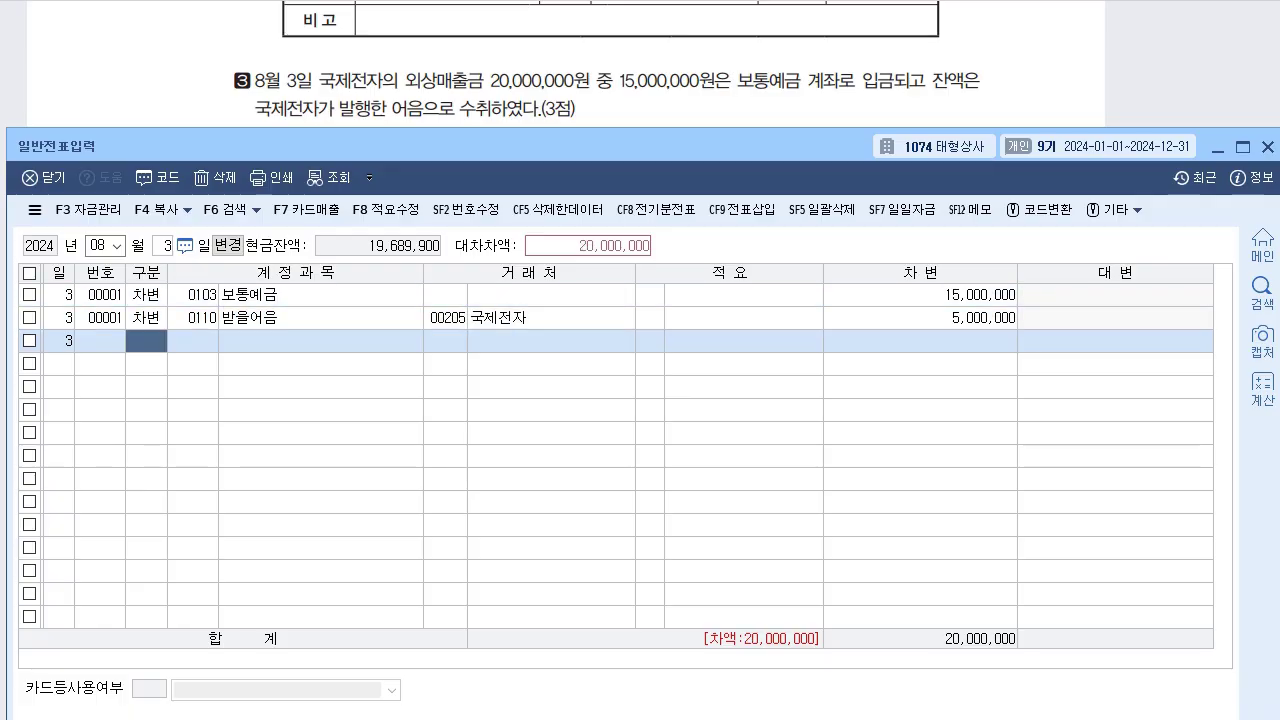
# Enter a credit (대변) line for 외상매출금 (0108) with trading partner 국제전자 (00205) and an amount of 20,000,000
pyautogui.press('4')
pyautogui.press('Return')
pyautogui.write('108')
pyautogui.press('Return')
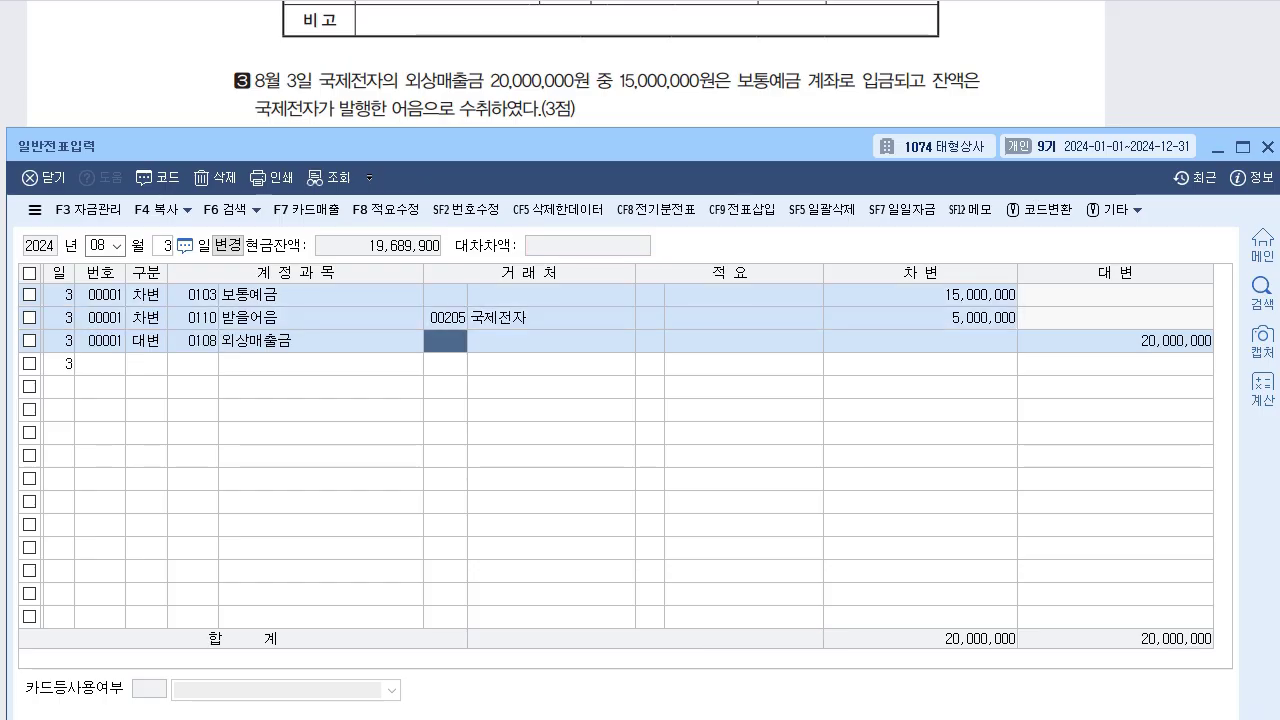
pyautogui.press('Return')
pyautogui.press('Return')
pyautogui.press('Return')
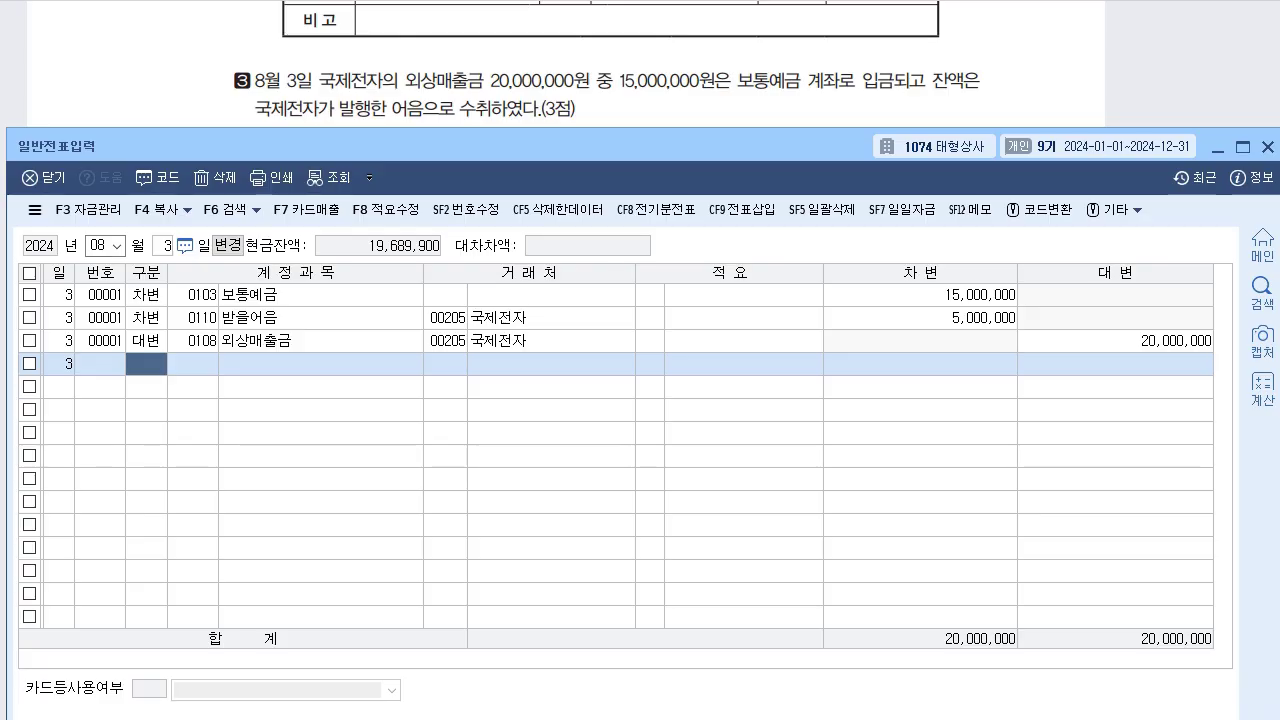
# Uncover and read question 04-4 in the exam document, and set the voucher day in 일반전표입력 to August 10
pyautogui.moveTo(480, 146); pyautogui.dragTo(490, 247)
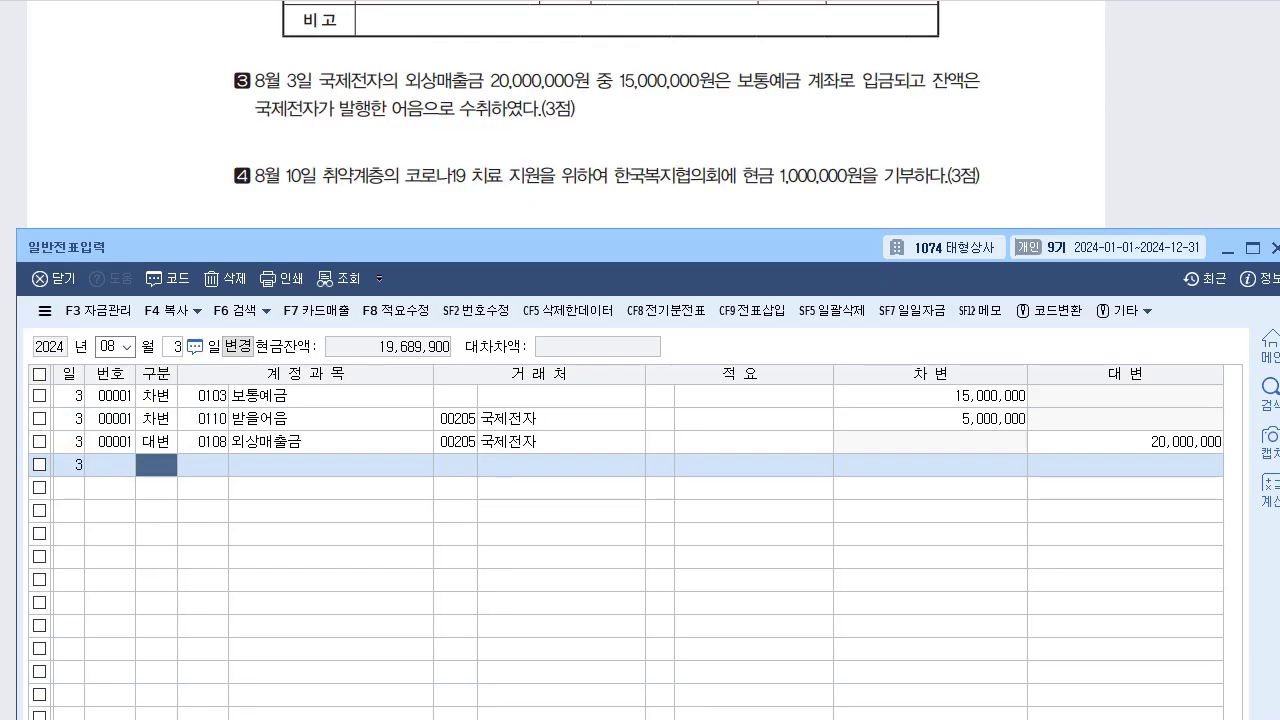
pyautogui.moveTo(490, 247); pyautogui.dragTo(476, 227)
pyautogui.press('Escape')
pyautogui.write('10')
pyautogui.press('Return')
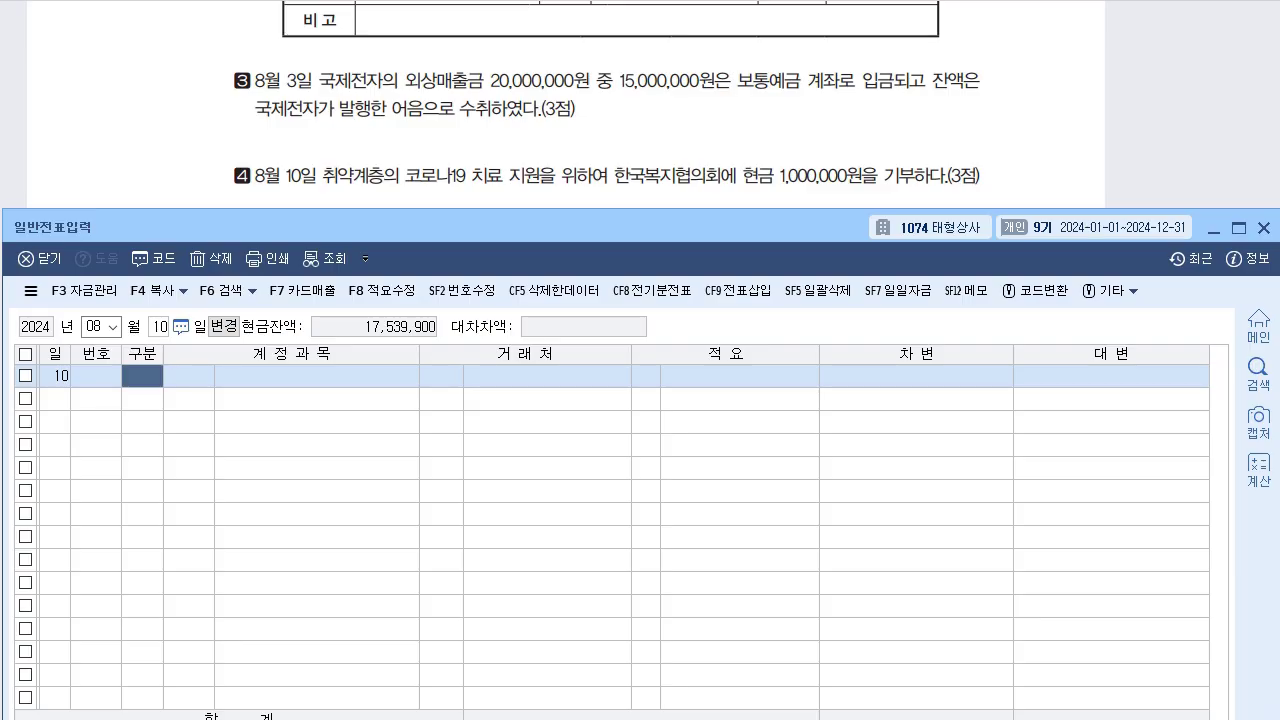
# Enter a cash payment (출금) line for 기부금 (0953) with an amount of 1,000,000
pyautogui.press('Return')
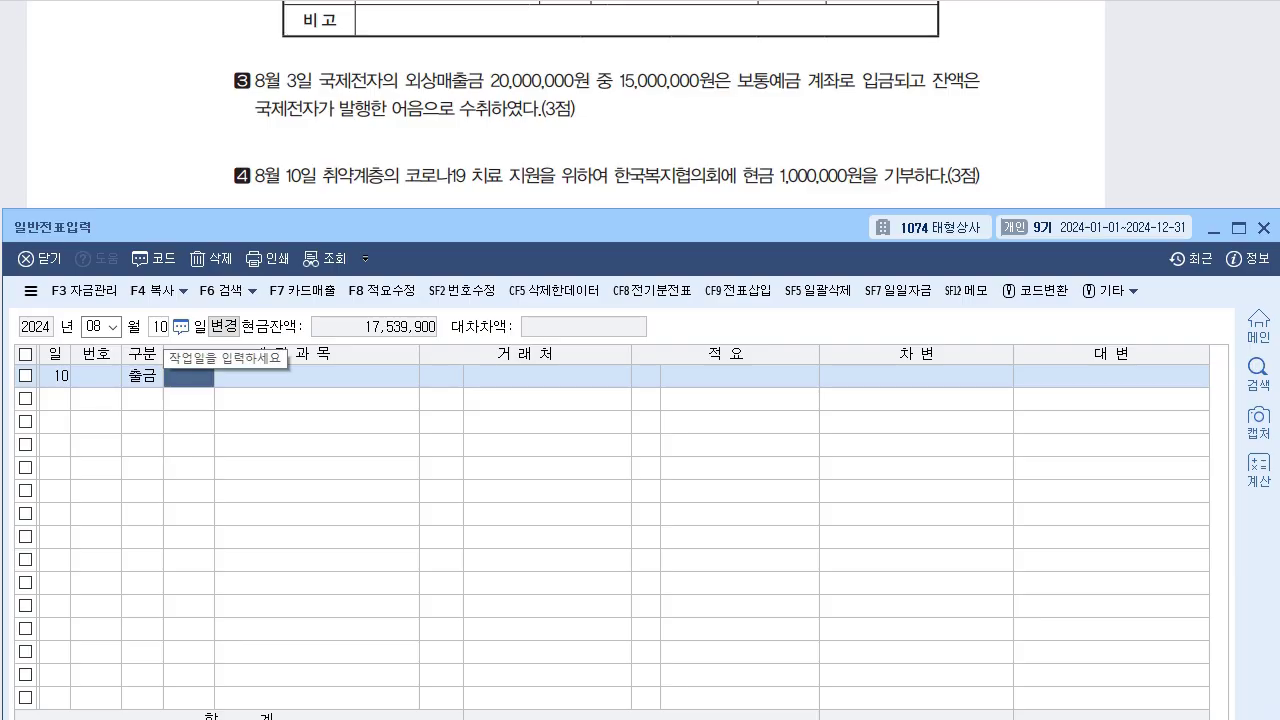
pyautogui.write('0963')
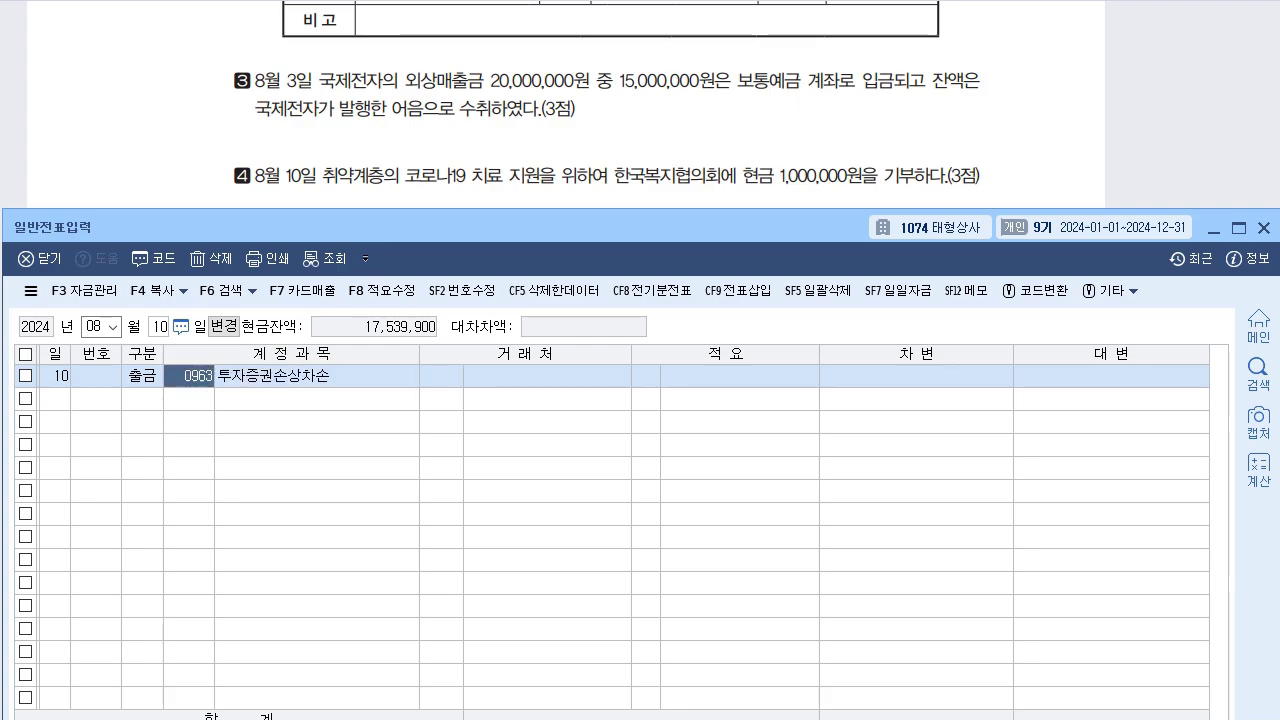
pyautogui.write('0953')
pyautogui.press('Return')
pyautogui.press('Return')
pyautogui.press('Return')
pyautogui.press('Return')
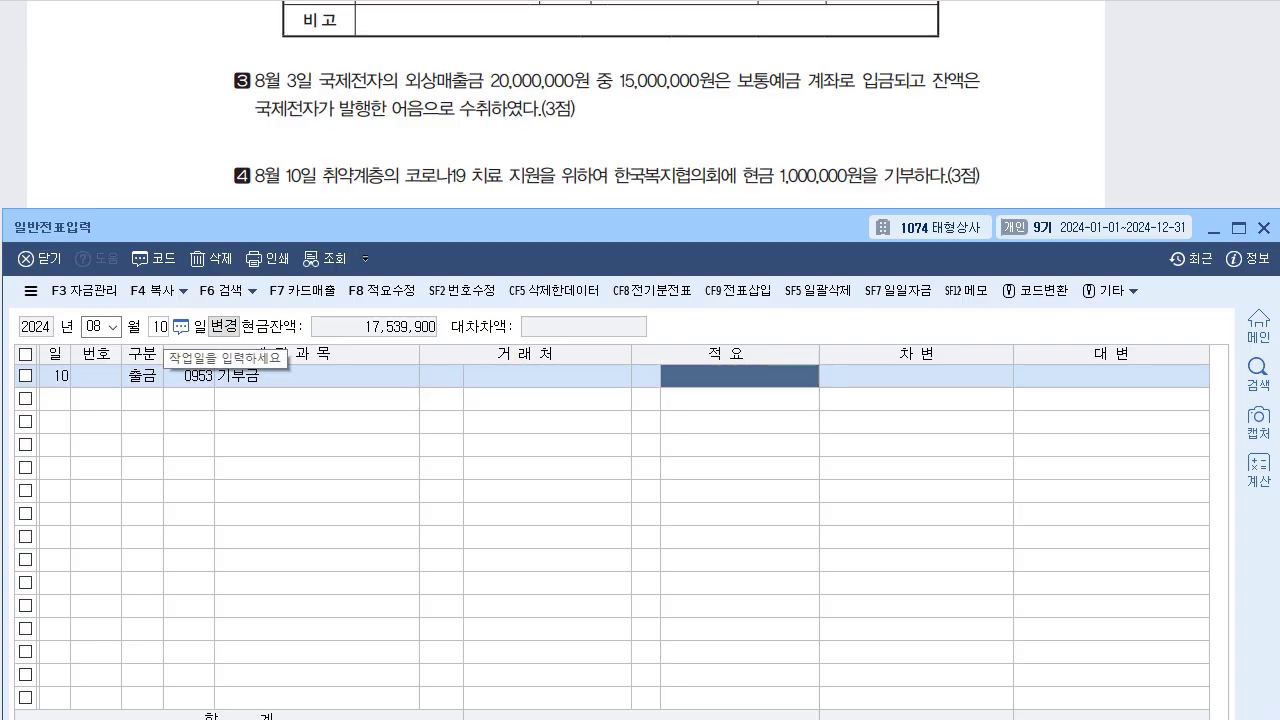
pyautogui.write('1000000')
pyautogui.press('Return')
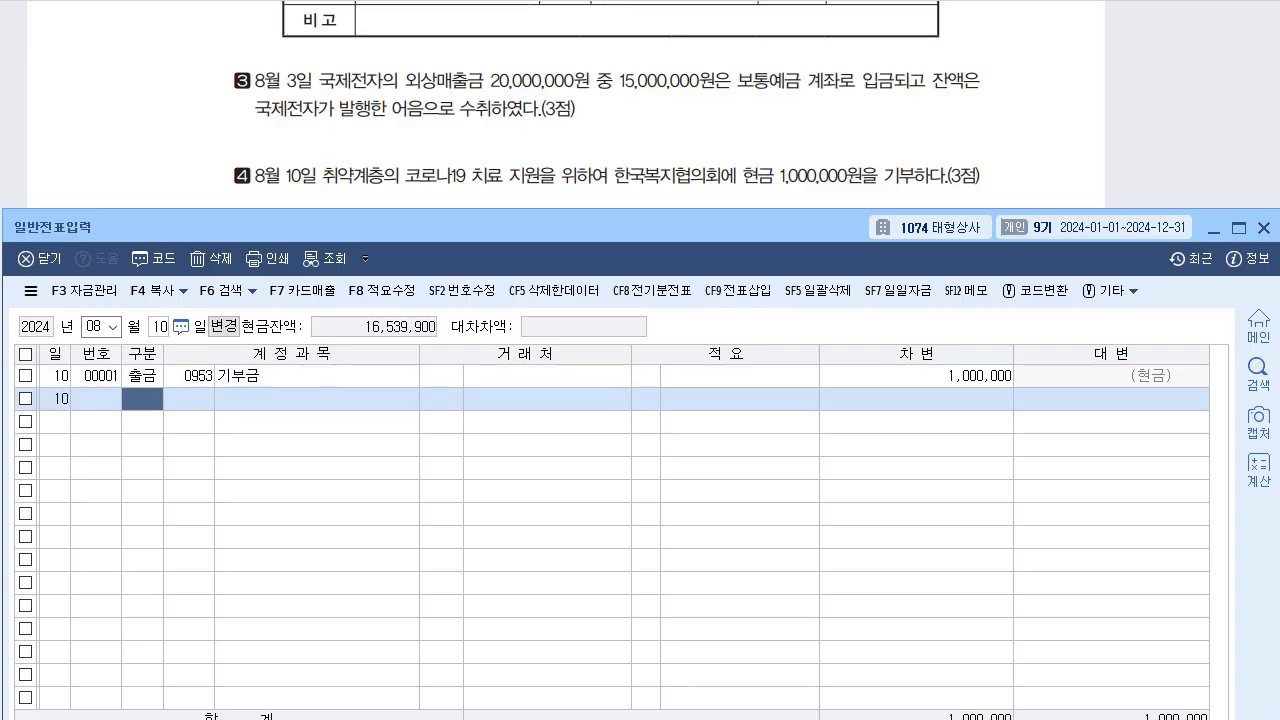
pyautogui.click(916, 376)
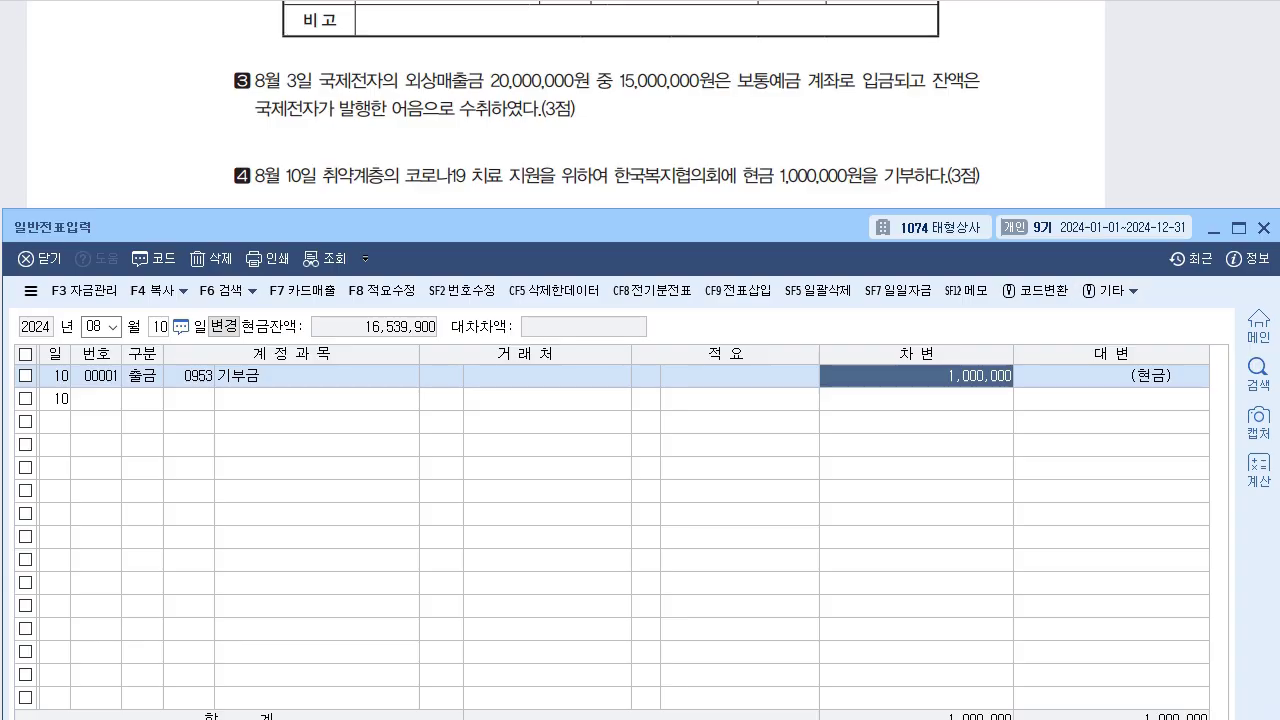
# Read question 04-5 with its 영수증 in the exam document, and set the voucher date in 일반전표입력 to September 1
pyautogui.moveTo(600, 227); pyautogui.dragTo(591, 326)
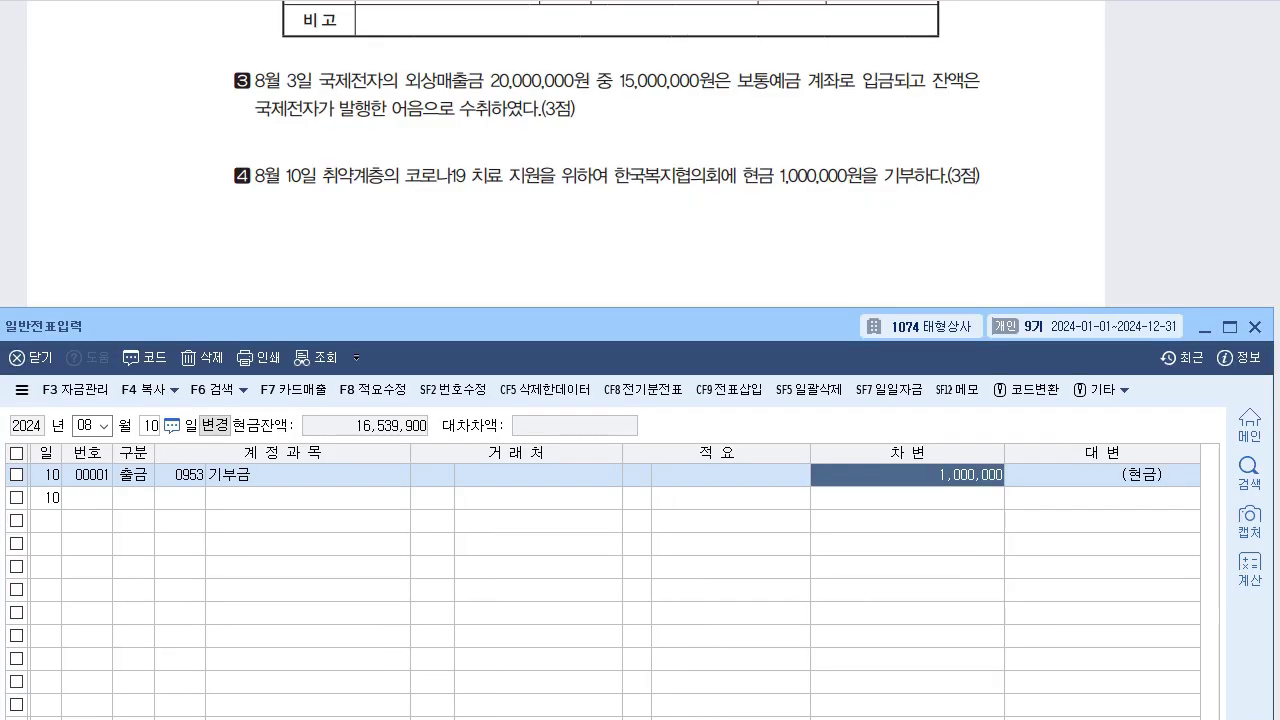
pyautogui.scroll(-5, 565, 120)
pyautogui.scroll(-5, 565, 150)
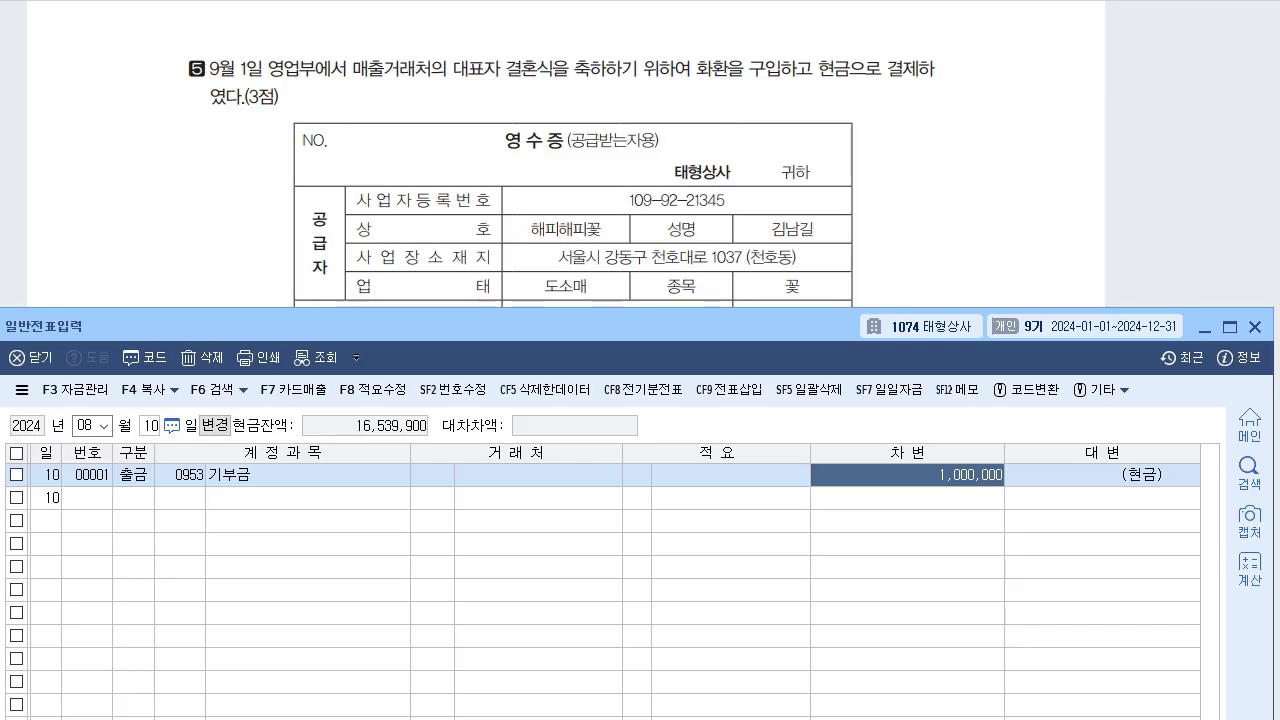
pyautogui.moveTo(565, 326); pyautogui.dragTo(567, 317)
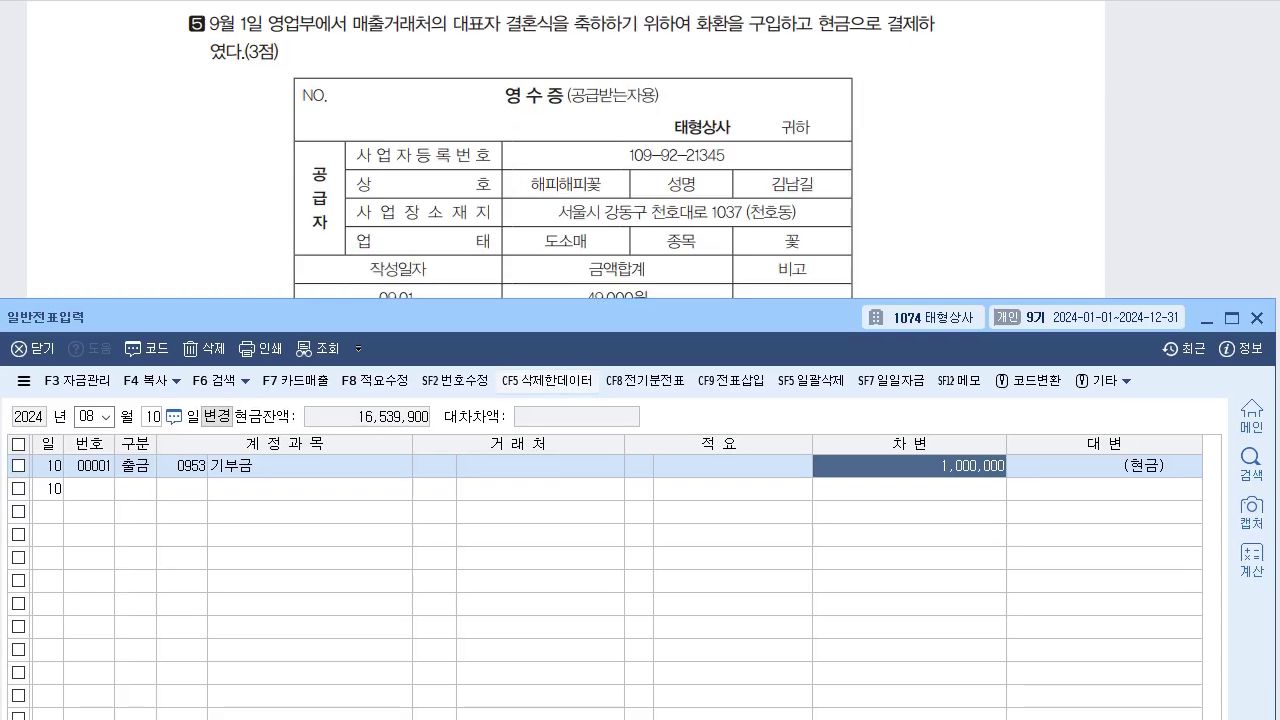
pyautogui.click(105, 417)
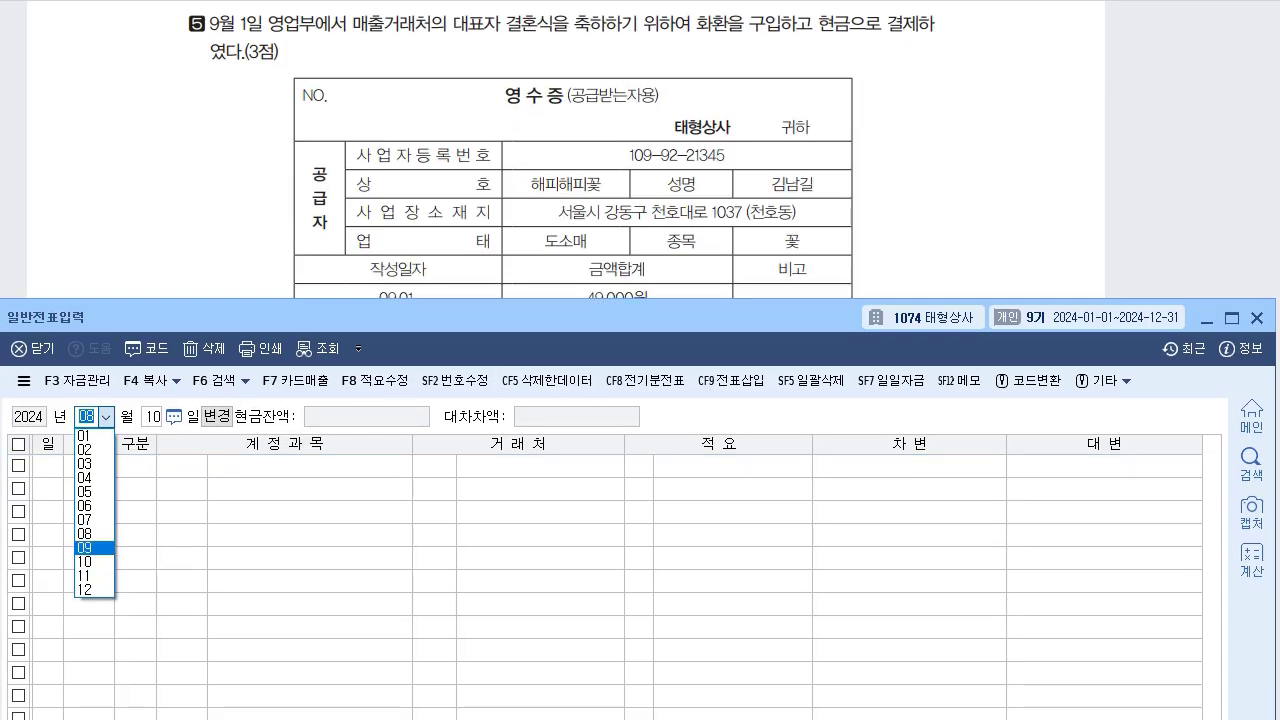
pyautogui.click(95, 548)
pyautogui.write('1')
pyautogui.press('Return')
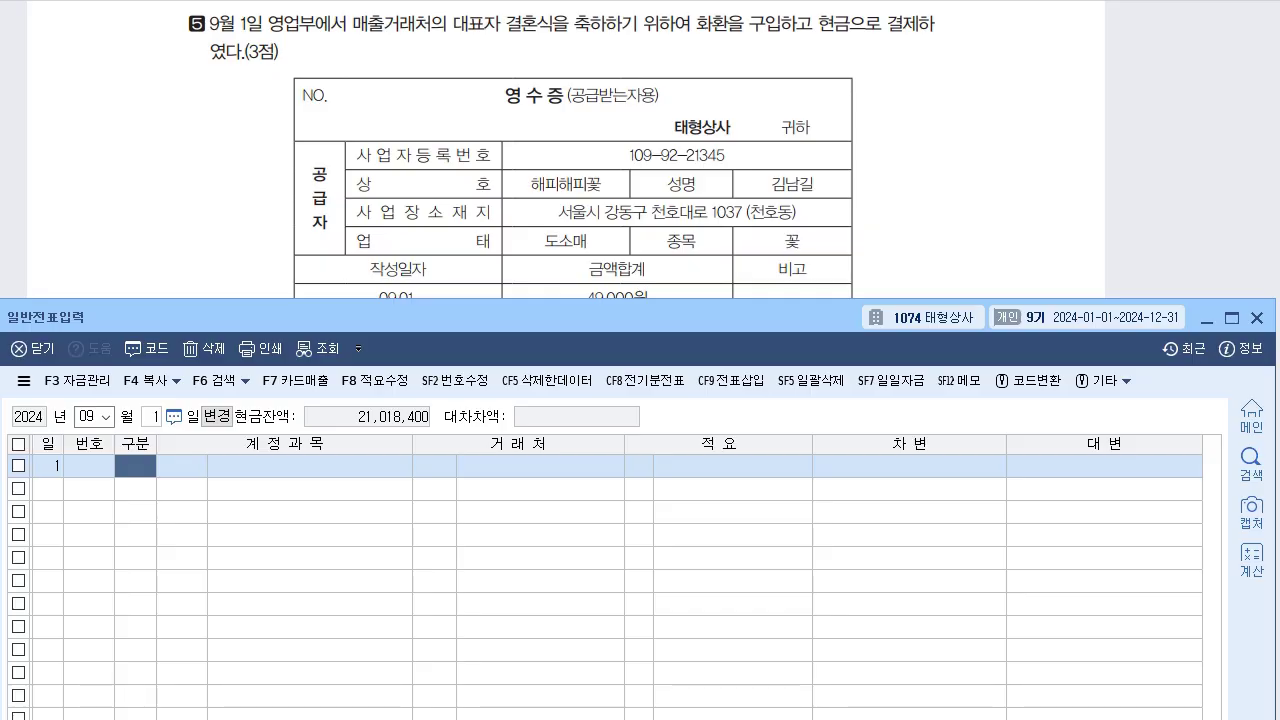
# Enter a cash payment (출금) line for 기업업무추진비 (0813) with an amount of 49,000
pyautogui.press('Return')
pyautogui.write('813')
pyautogui.press('Return')
pyautogui.press('Return')
pyautogui.press('Return')
pyautogui.press('Return')
pyautogui.press('Return')
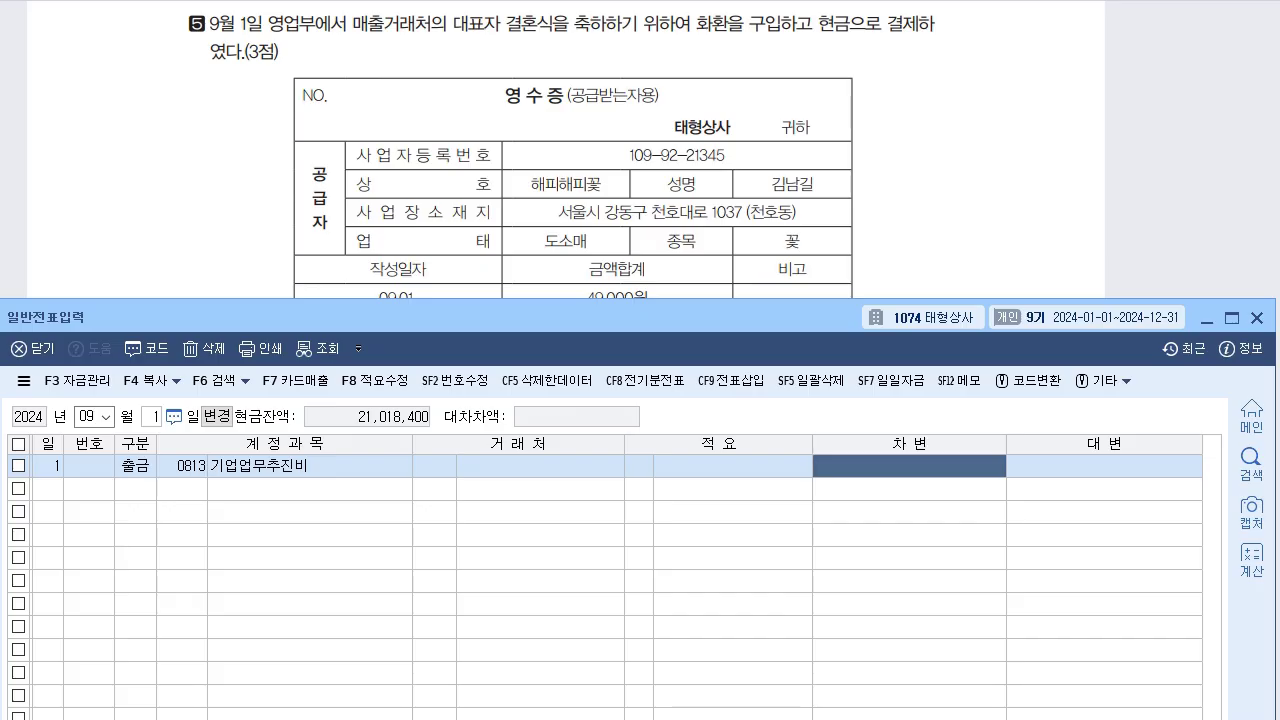
pyautogui.write('490000')
pyautogui.press('Return')
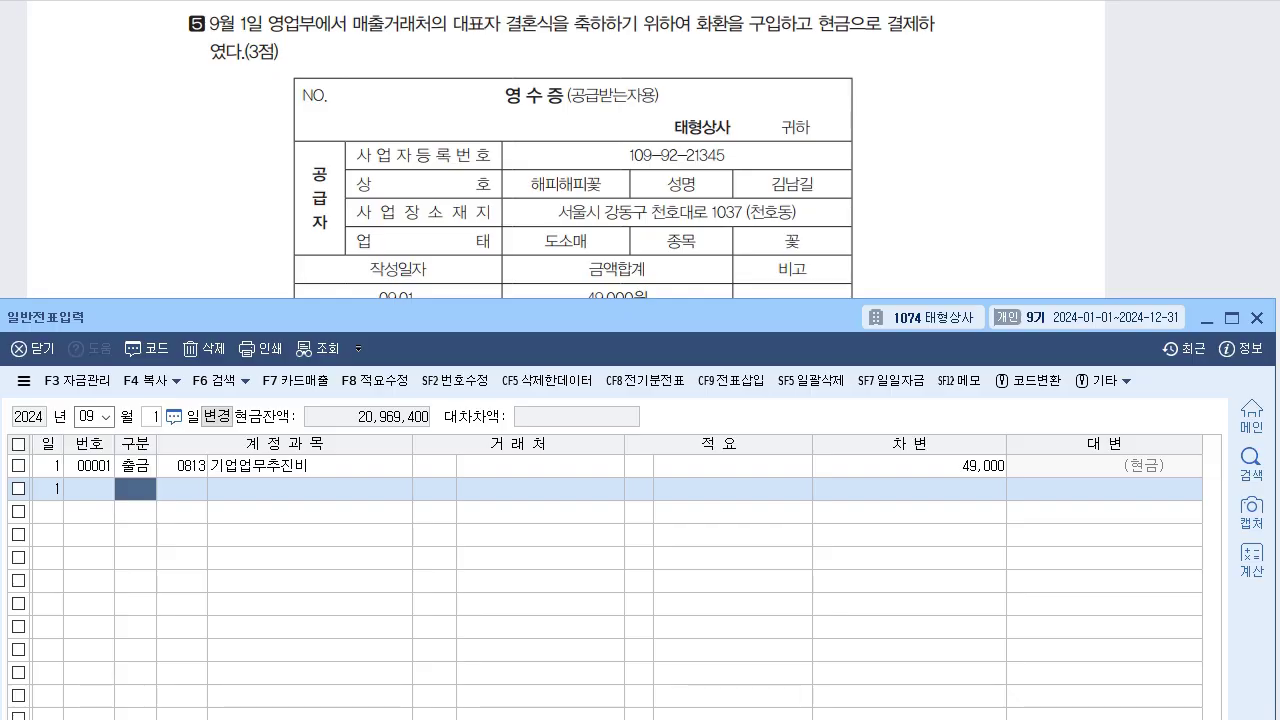
# Read question 04-6 in the exam document, and set the voucher day in 일반전표입력 to September 10
pyautogui.scroll(-10, 565, 150)
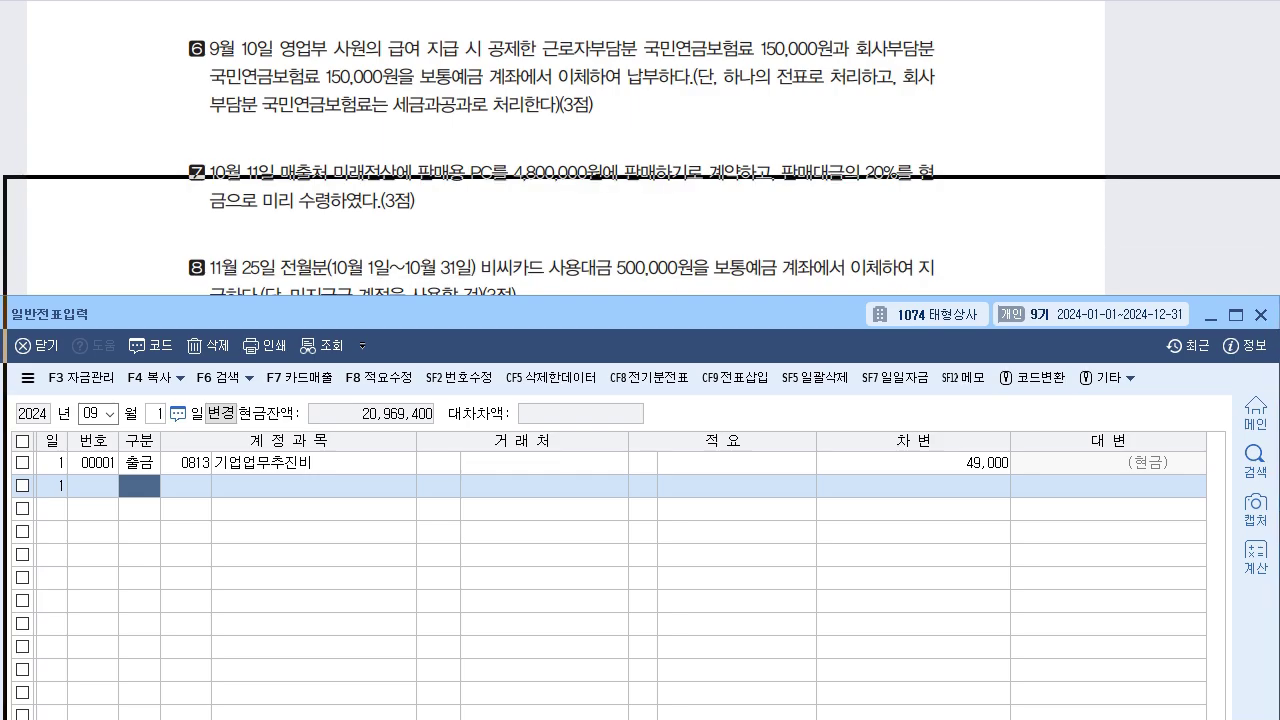
pyautogui.press('Escape')
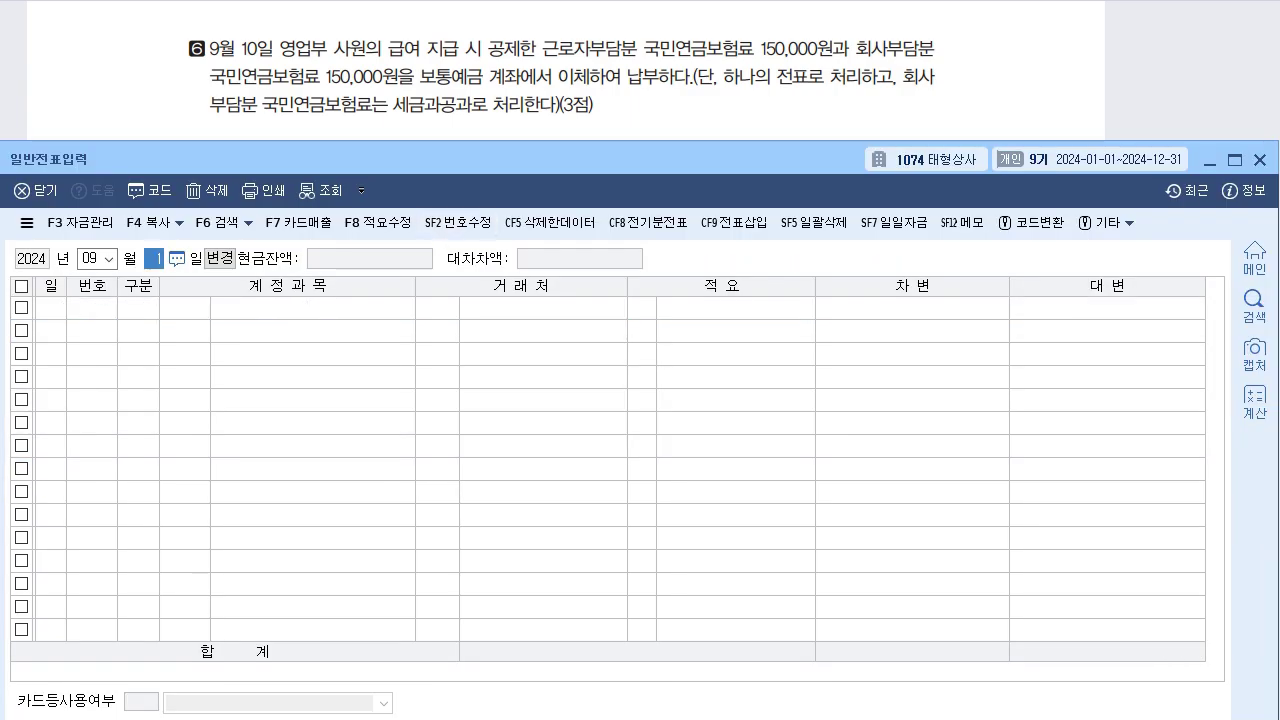
pyautogui.write('10')
pyautogui.press('Return')
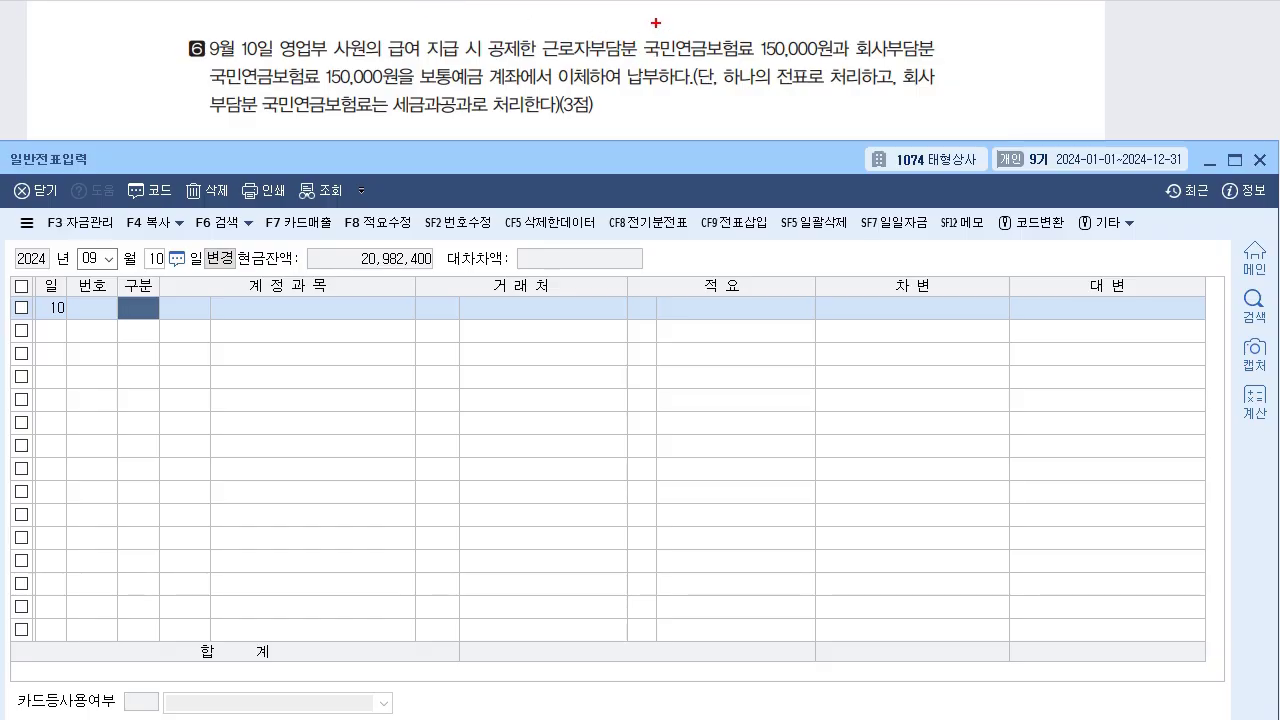
pyautogui.moveTo(666, 28); pyautogui.dragTo(668, 29)
pyautogui.moveTo(670, 34); pyautogui.dragTo(676, 46)
pyautogui.moveTo(683, 22)
pyautogui.mouseDown()
pyautogui.moveTo(684, 51)
pyautogui.moveTo(699, 33)
pyautogui.mouseUp()
pyautogui.moveTo(684, 38); pyautogui.dragTo(706, 31)
pyautogui.moveTo(697, 35)
pyautogui.mouseDown()
pyautogui.moveTo(697, 64)
pyautogui.moveTo(720, 37)
pyautogui.mouseUp()
pyautogui.moveTo(713, 40); pyautogui.dragTo(722, 45)
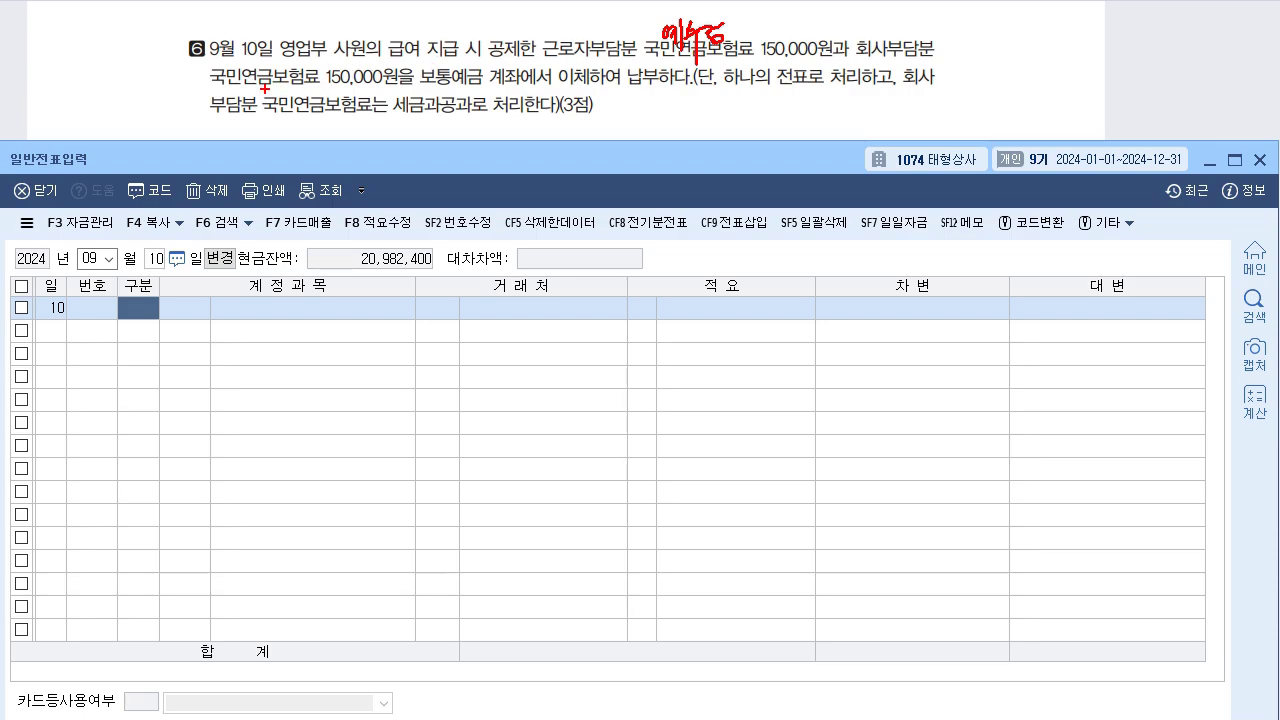
pyautogui.moveTo(420, 130)
pyautogui.mouseDown()
pyautogui.moveTo(458, 124)
pyautogui.moveTo(470, 100)
pyautogui.moveTo(360, 92)
pyautogui.mouseUp()
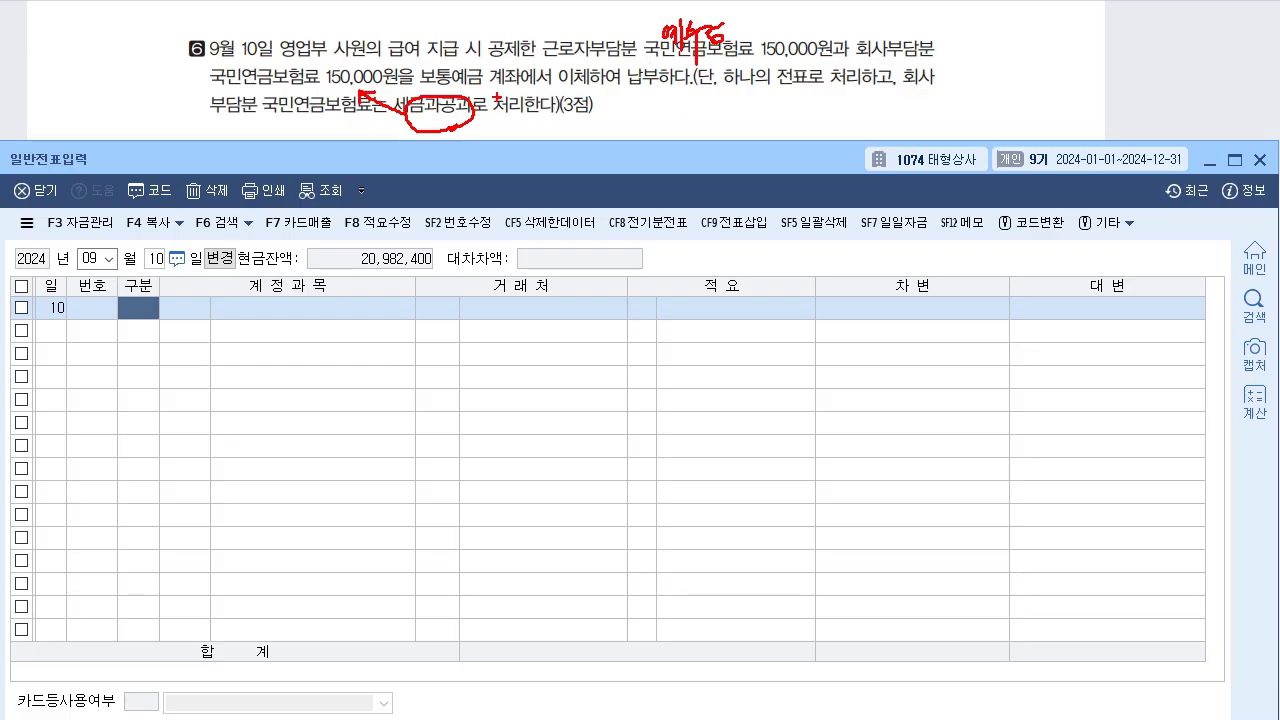
pyautogui.moveTo(589, 124)
pyautogui.mouseDown()
pyautogui.moveTo(648, 112)
pyautogui.moveTo(637, 133)
pyautogui.mouseUp()
pyautogui.moveTo(768, 102); pyautogui.dragTo(754, 174)
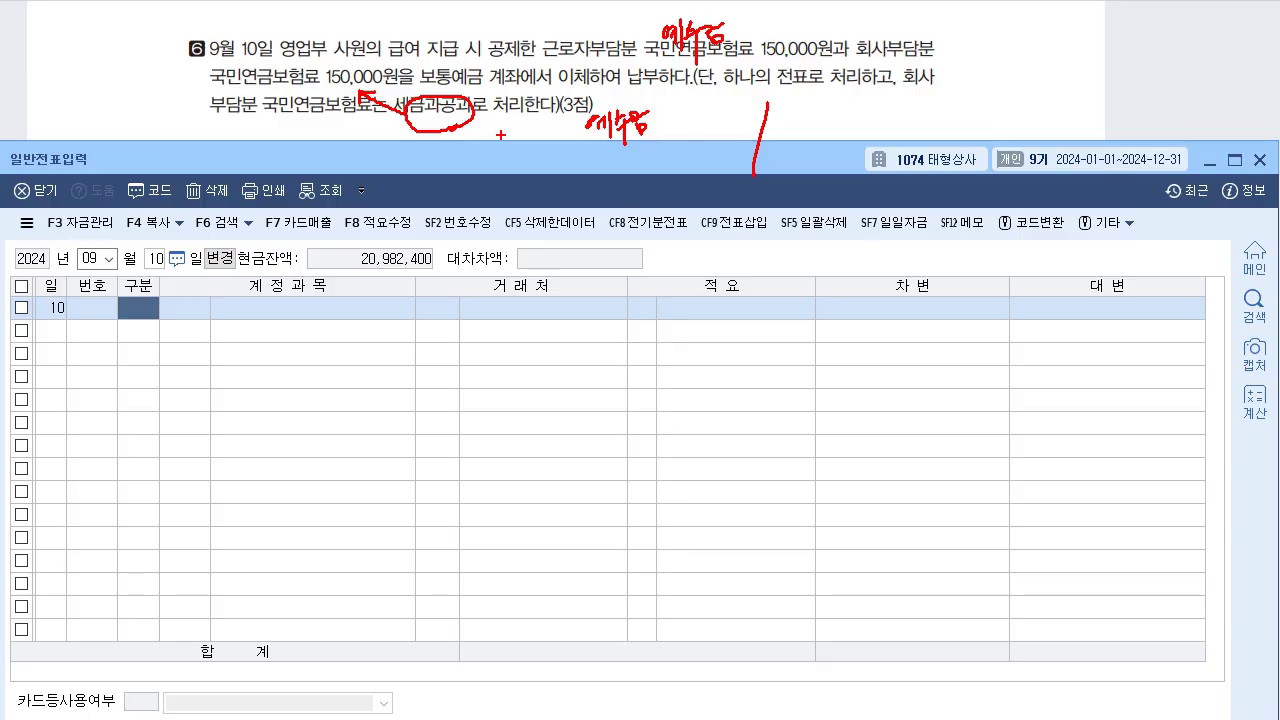
pyautogui.moveTo(587, 154)
pyautogui.mouseDown()
pyautogui.moveTo(583, 170)
pyautogui.moveTo(598, 162)
pyautogui.mouseUp()
pyautogui.moveTo(601, 146)
pyautogui.mouseDown()
pyautogui.moveTo(602, 174)
pyautogui.moveTo(618, 158)
pyautogui.mouseUp()
pyautogui.moveTo(612, 158)
pyautogui.mouseDown()
pyautogui.moveTo(620, 174)
pyautogui.moveTo(666, 172)
pyautogui.mouseUp()
pyautogui.moveTo(668, 162); pyautogui.dragTo(684, 172)
pyautogui.moveTo(330, 66); pyautogui.dragTo(296, 62)
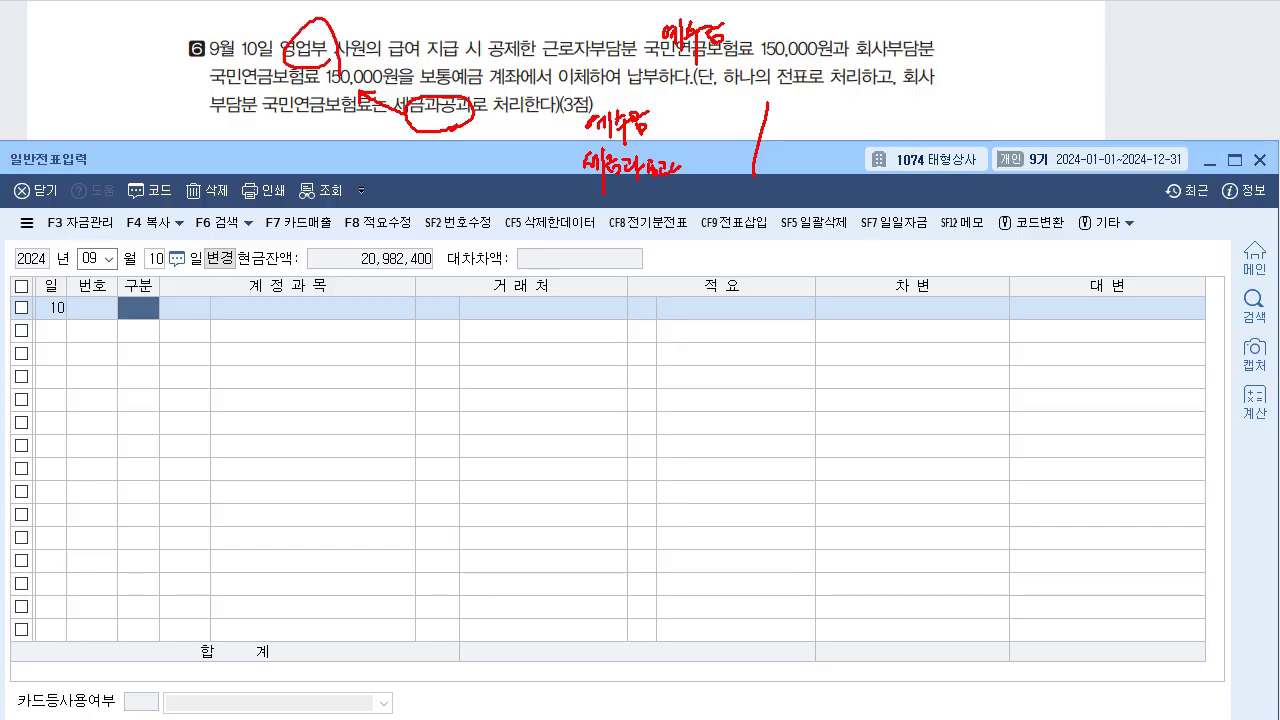
pyautogui.moveTo(683, 150); pyautogui.dragTo(688, 174)
pyautogui.moveTo(690, 152); pyautogui.dragTo(702, 166)
pyautogui.moveTo(700, 152); pyautogui.dragTo(718, 174)
pyautogui.moveTo(798, 126)
pyautogui.mouseDown()
pyautogui.moveTo(802, 146)
pyautogui.moveTo(820, 148)
pyautogui.mouseUp()
pyautogui.moveTo(820, 132)
pyautogui.mouseDown()
pyautogui.moveTo(840, 150)
pyautogui.moveTo(860, 140)
pyautogui.moveTo(855, 188)
pyautogui.mouseUp()
pyautogui.moveTo(864, 134); pyautogui.dragTo(885, 153)
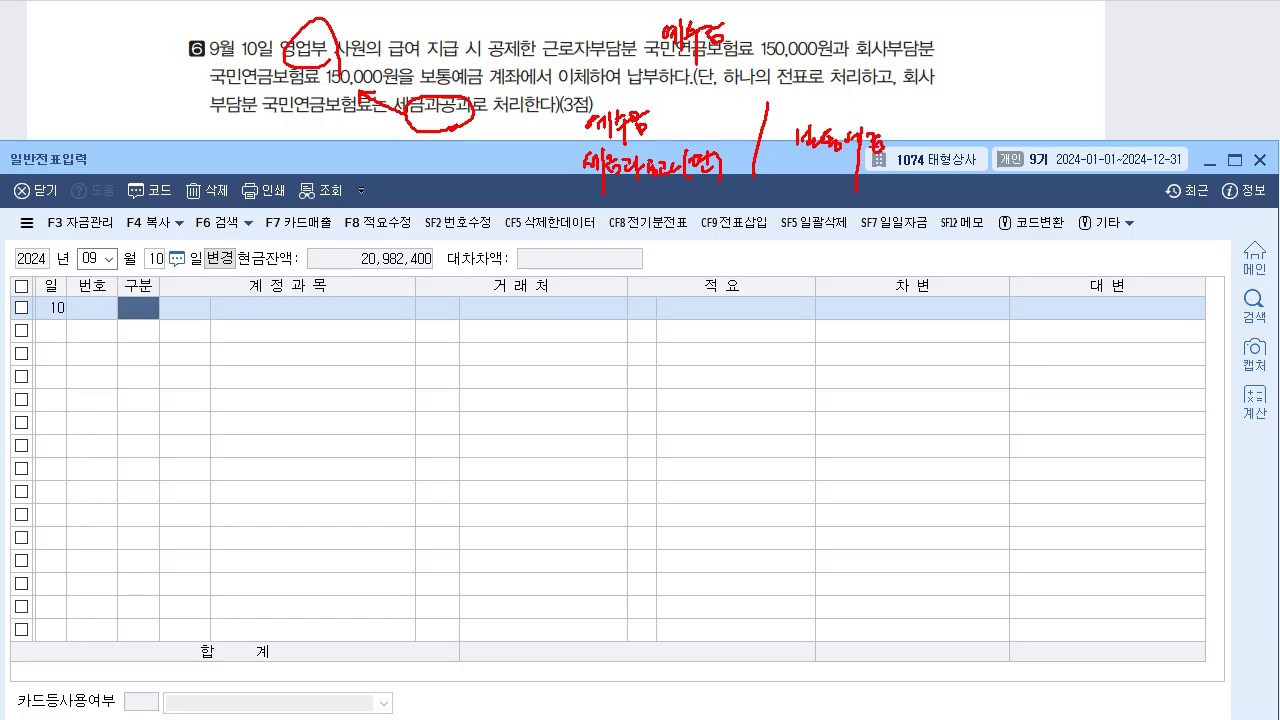
pyautogui.press('Escape')
# Enter a debit (차변) line for 예수금 (0254) with an amount of 150,000
pyautogui.write('3')
pyautogui.press('Return')
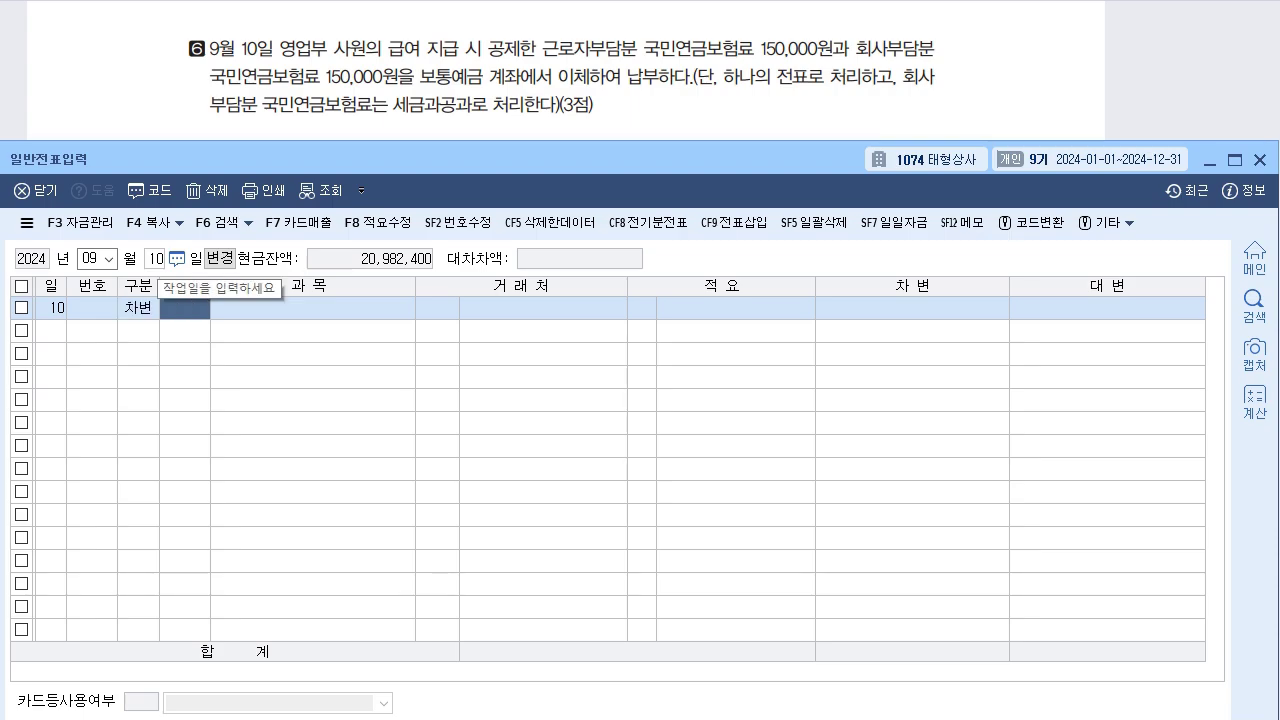
pyautogui.write('254')
pyautogui.press('Return')
pyautogui.press('Return')
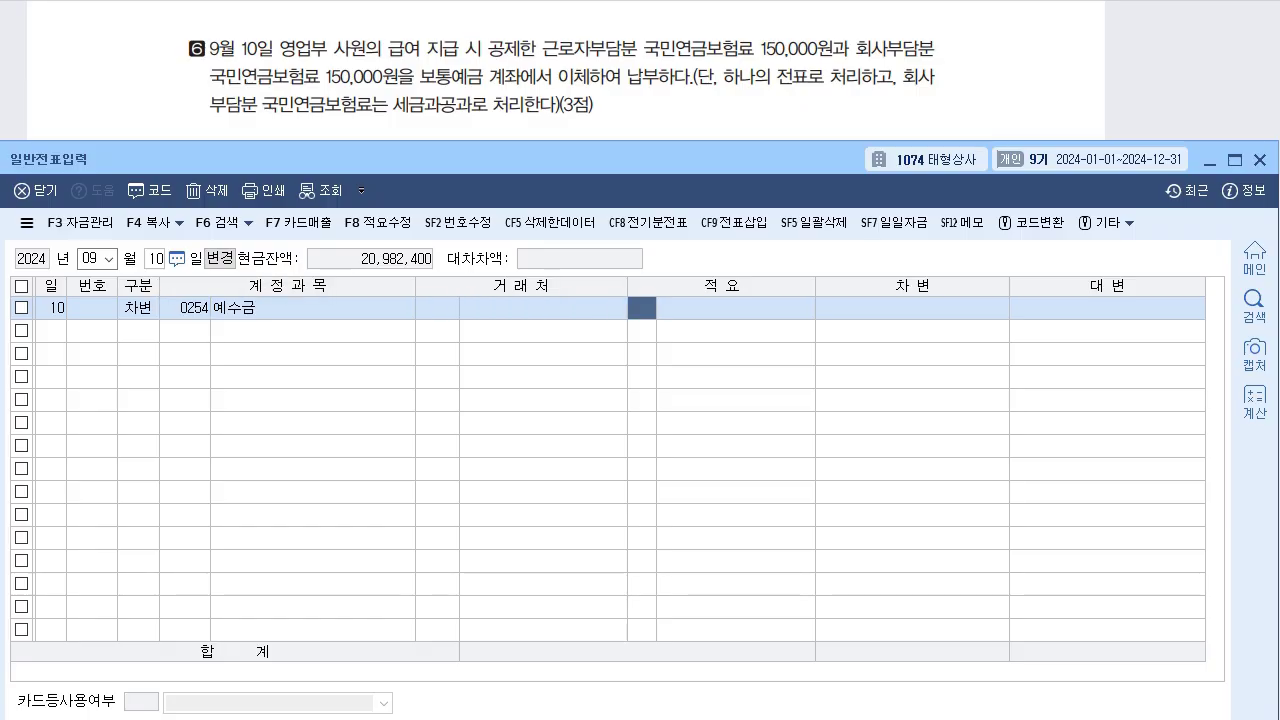
pyautogui.press('Return')
pyautogui.write('150000')
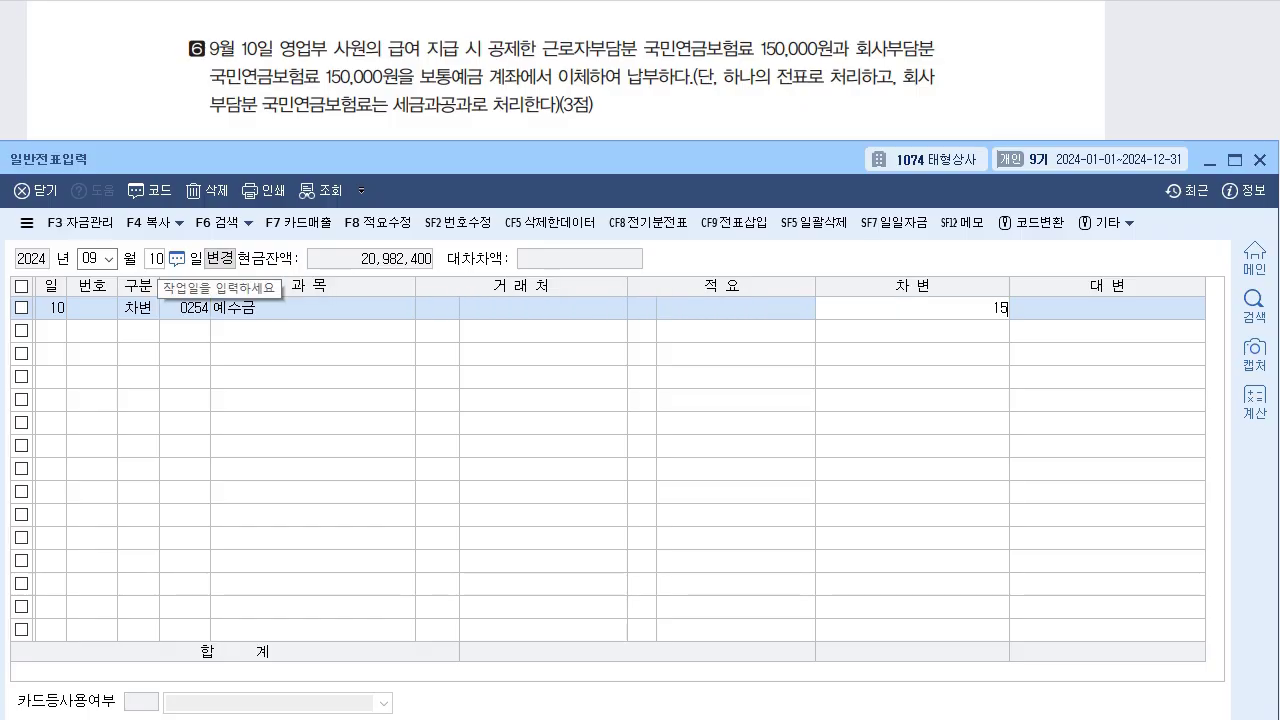
pyautogui.press('Return')
# Add a second debit (차변) line for 세금과공과 (0817) with an amount of 150,000
pyautogui.write('817')
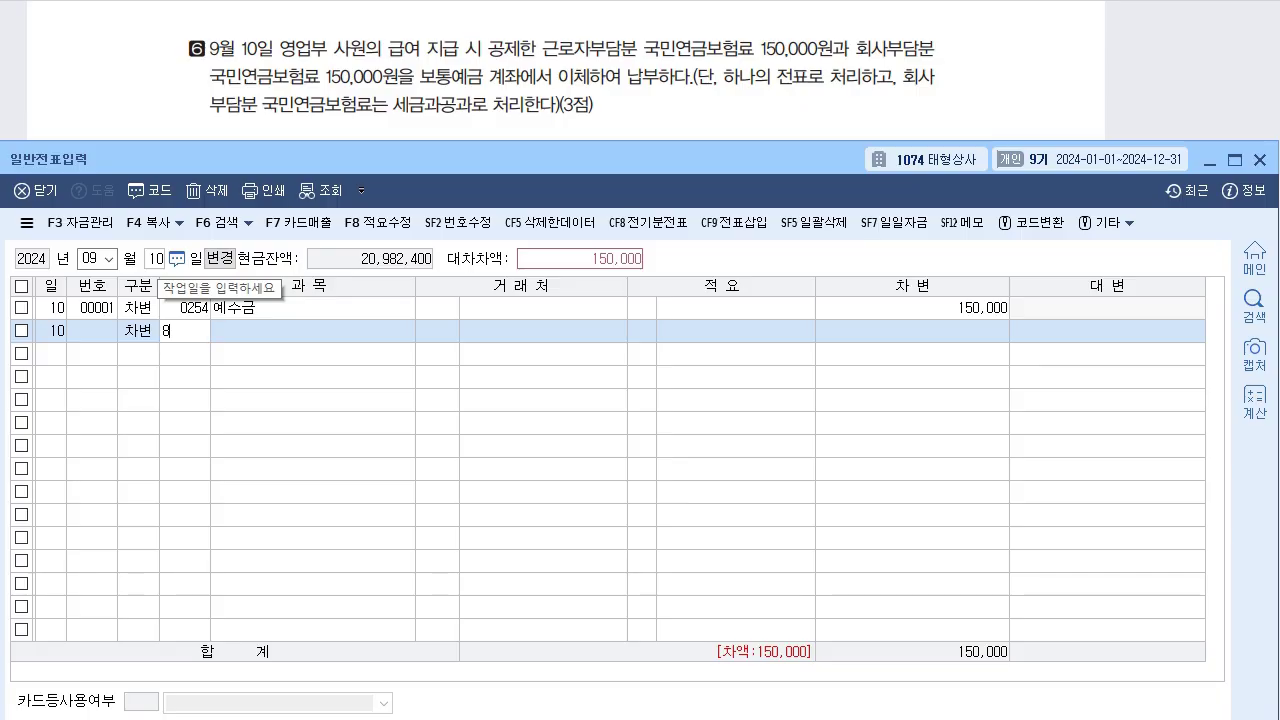
pyautogui.press('Return')
pyautogui.press('Return')
pyautogui.press('Return')
pyautogui.write('150000')
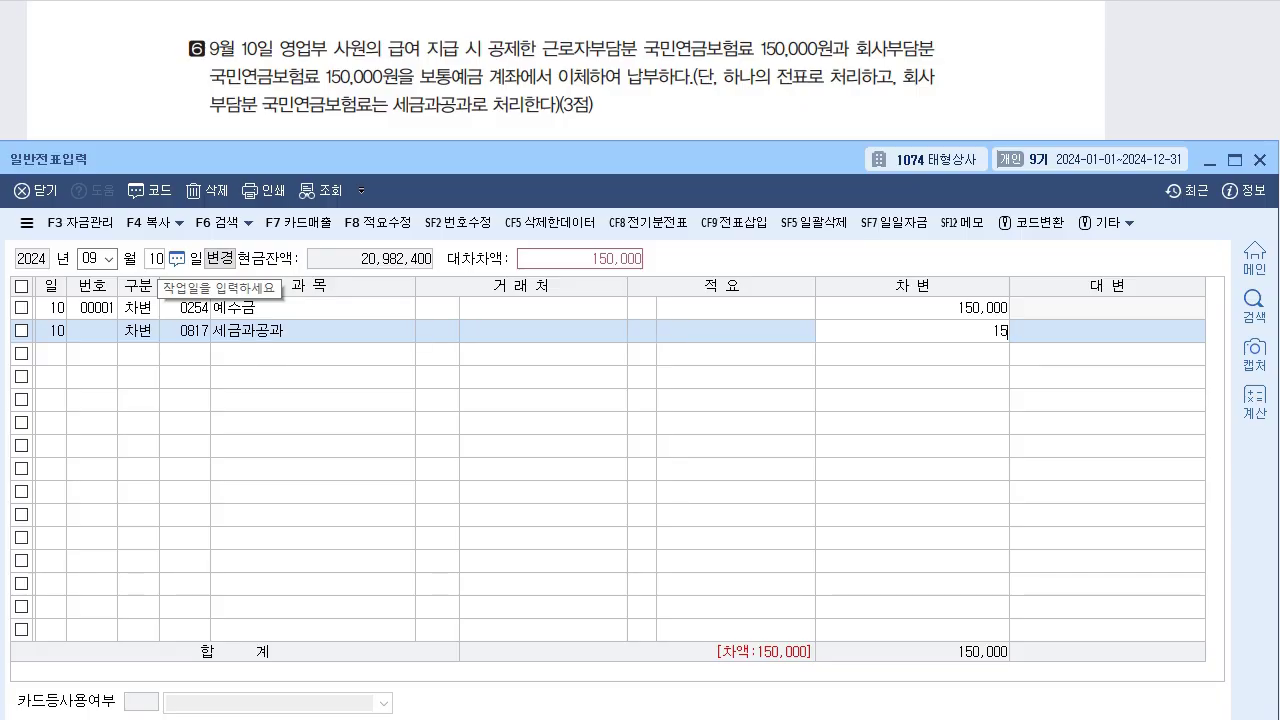
pyautogui.press('Return')
# Add the balancing credit (대변) line for 보통예금 (0103) with an amount of 300,000
pyautogui.write('4')
pyautogui.press('Return')
pyautogui.write('103')
pyautogui.press('Return')
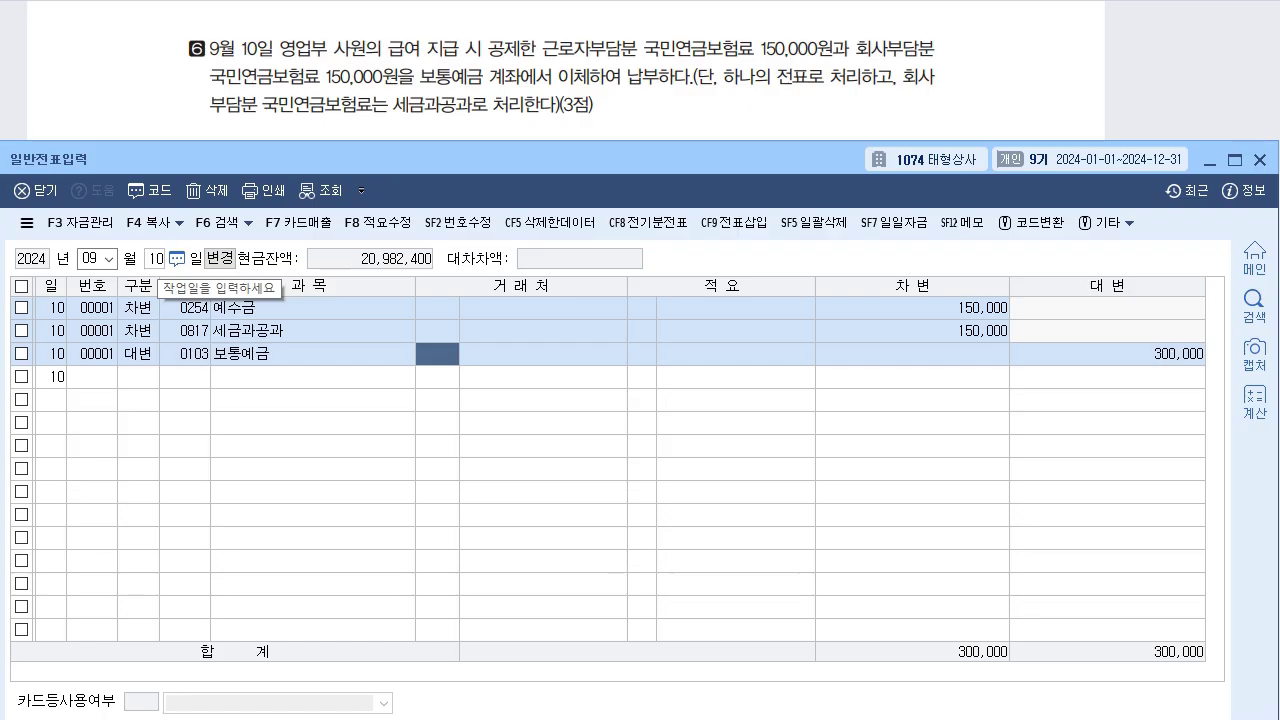
# Bring question 04-7 into view in the exam document, and set the voucher date in 일반전표입력 to October 11
pyautogui.click(166, 90)
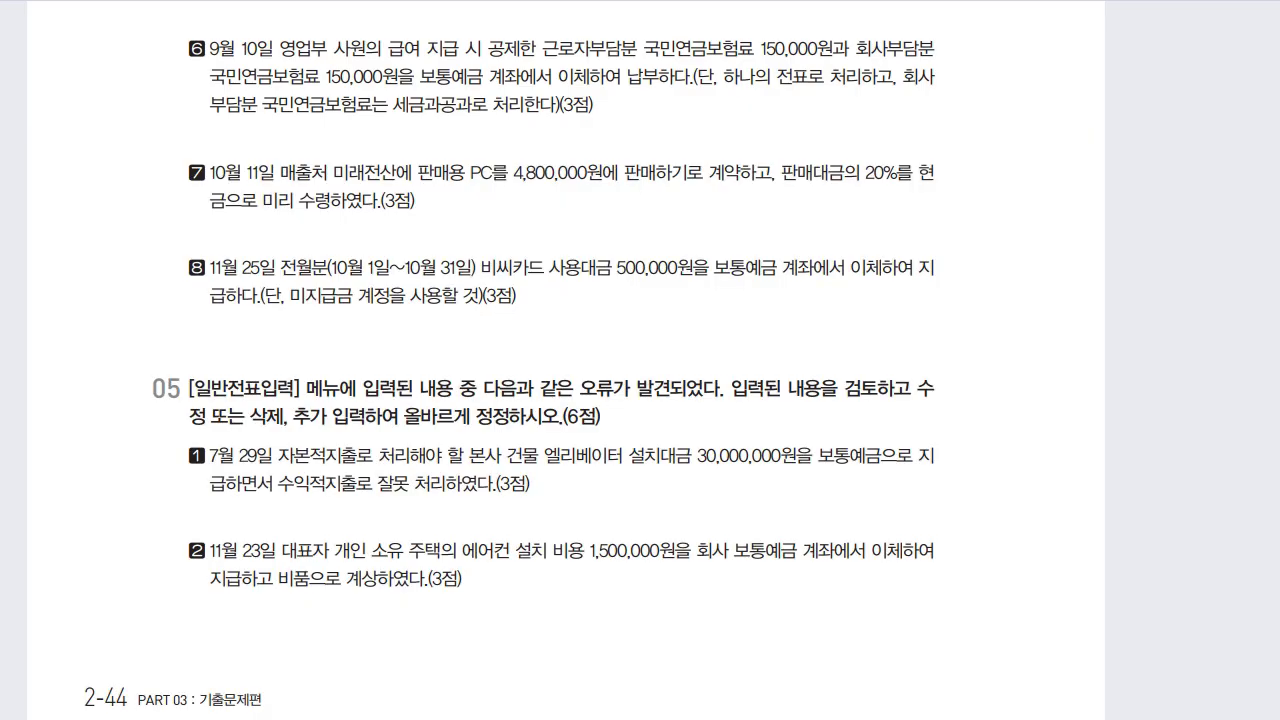
pyautogui.scroll(-4, 166, 90)
pyautogui.scroll(1, 566, 330)
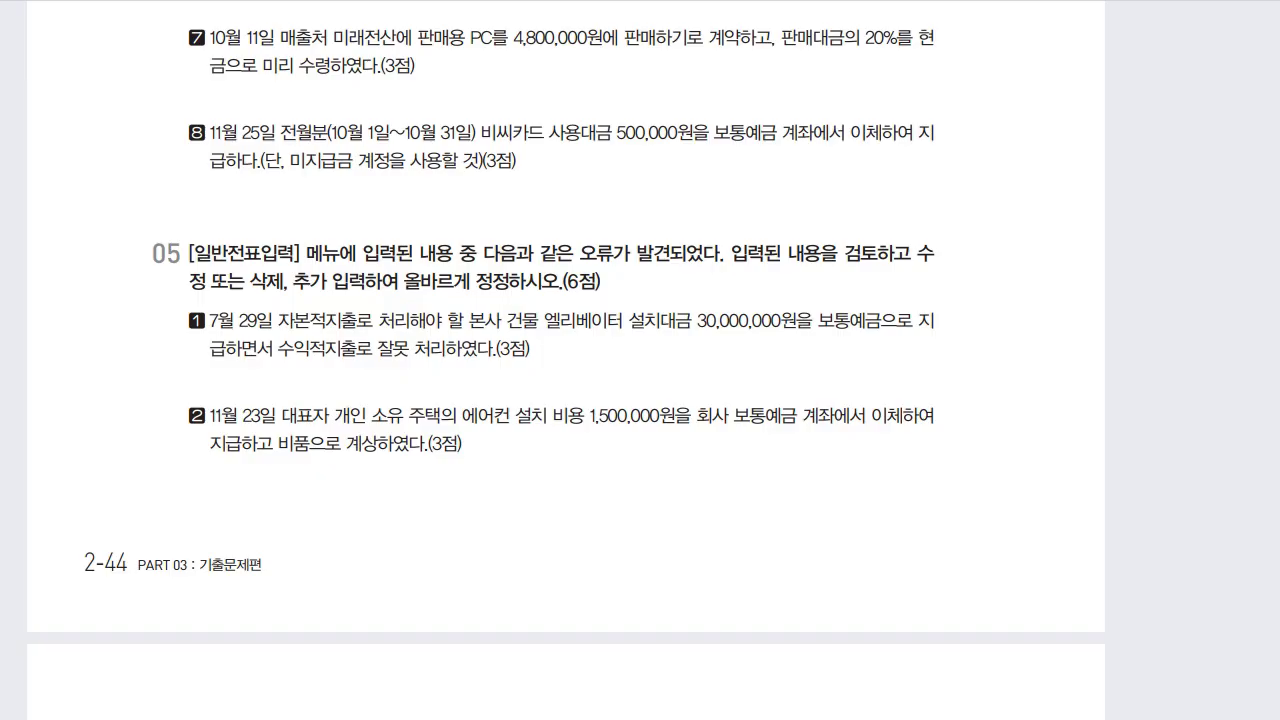
pyautogui.hotkey('alt', 'Tab')
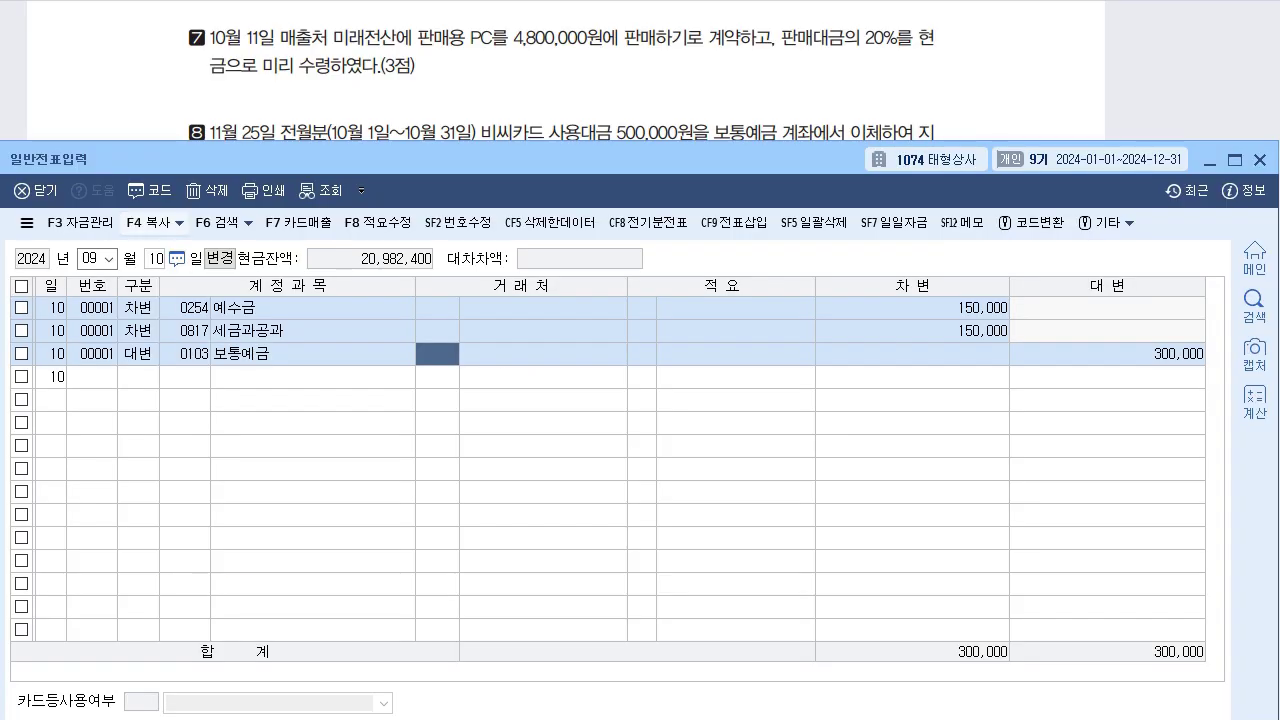
pyautogui.click(88, 258)
pyautogui.write('09')
pyautogui.click(108, 258)
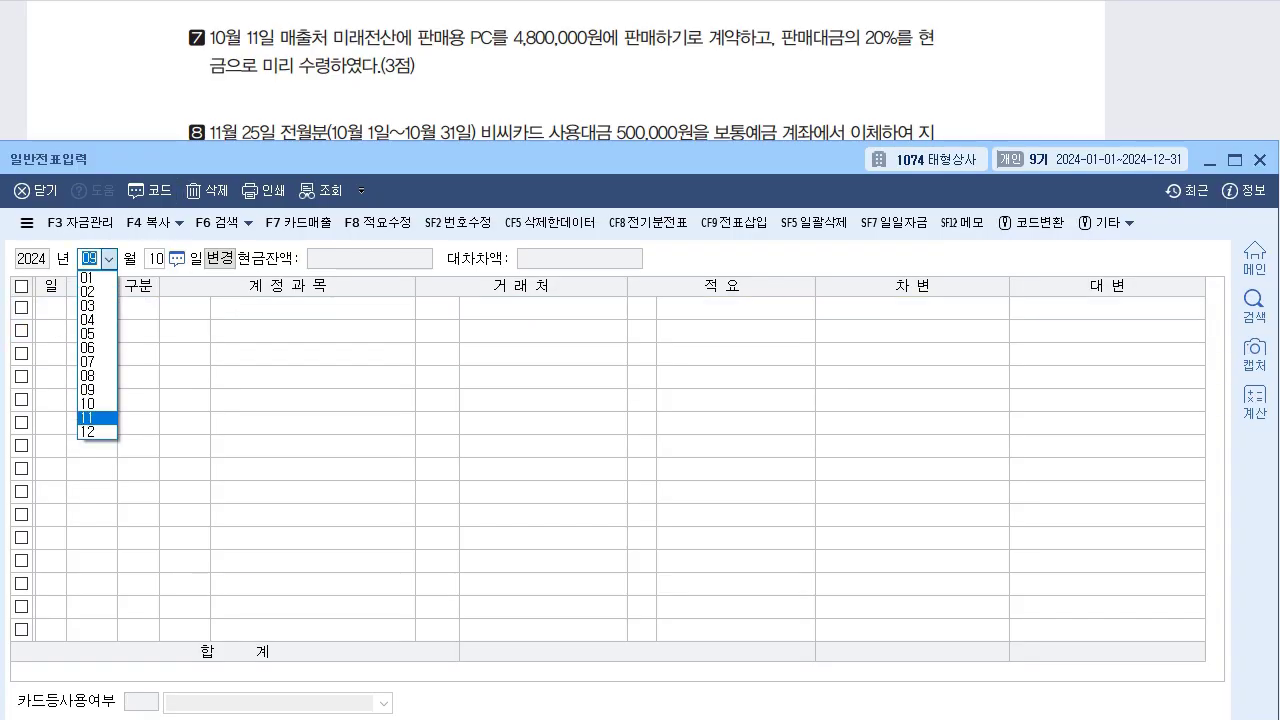
pyautogui.press('Return')
pyautogui.write('11')
pyautogui.press('Return')
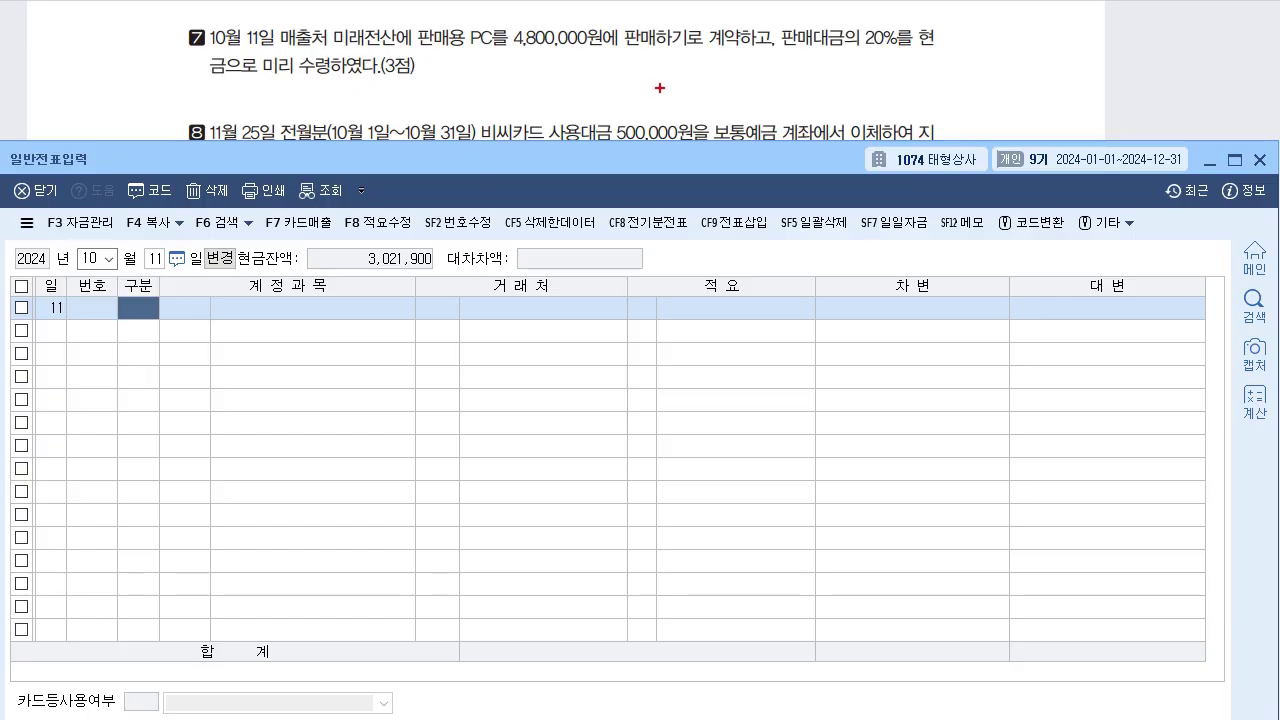
pyautogui.moveTo(768, 70); pyautogui.dragTo(785, 1)
pyautogui.moveTo(546, 12)
pyautogui.mouseDown()
pyautogui.moveTo(556, 36)
pyautogui.moveTo(576, 22)
pyautogui.moveTo(632, 38)
pyautogui.mouseUp()
pyautogui.moveTo(856, 55); pyautogui.dragTo(935, 59)
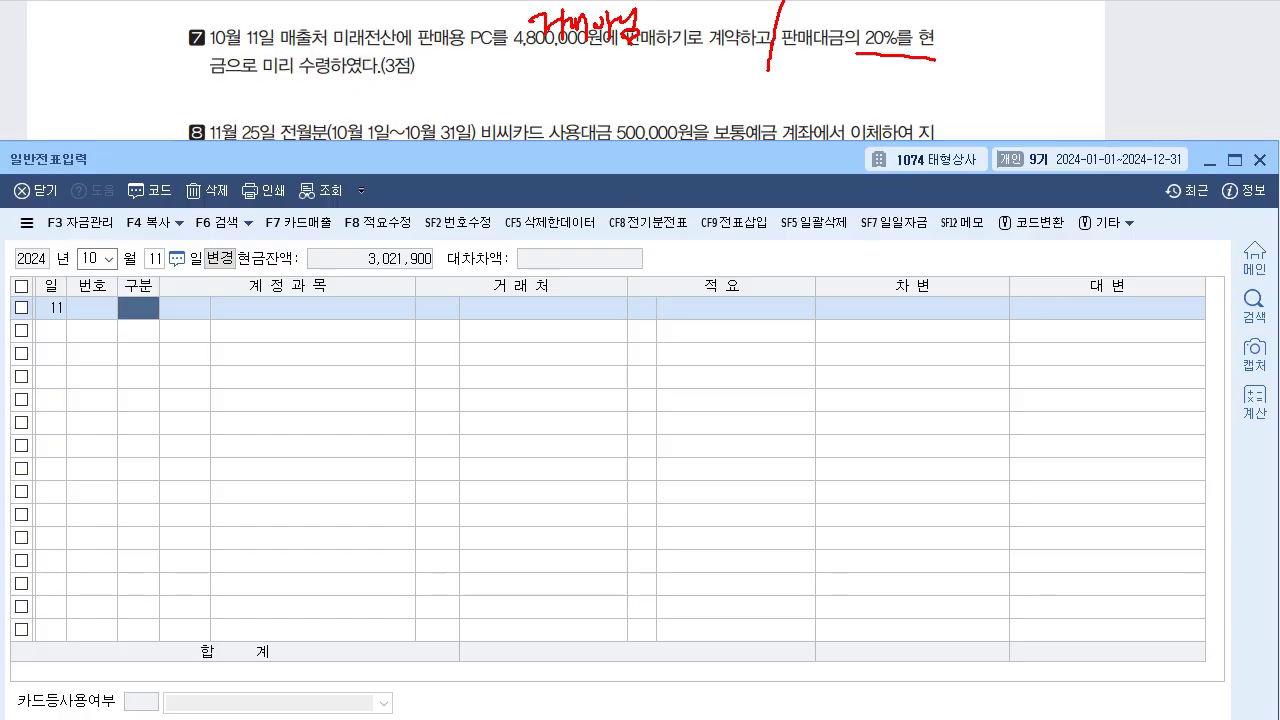
pyautogui.moveTo(266, 77); pyautogui.dragTo(335, 78)
pyautogui.moveTo(418, 68)
pyautogui.mouseDown()
pyautogui.moveTo(446, 94)
pyautogui.moveTo(468, 78)
pyautogui.moveTo(456, 140)
pyautogui.mouseUp()
pyautogui.moveTo(462, 70); pyautogui.dragTo(485, 101)
pyautogui.moveTo(956, 54)
pyautogui.mouseDown()
pyautogui.moveTo(897, 34)
pyautogui.moveTo(889, 70)
pyautogui.mouseUp()
pyautogui.moveTo(922, 18); pyautogui.dragTo(936, 74)
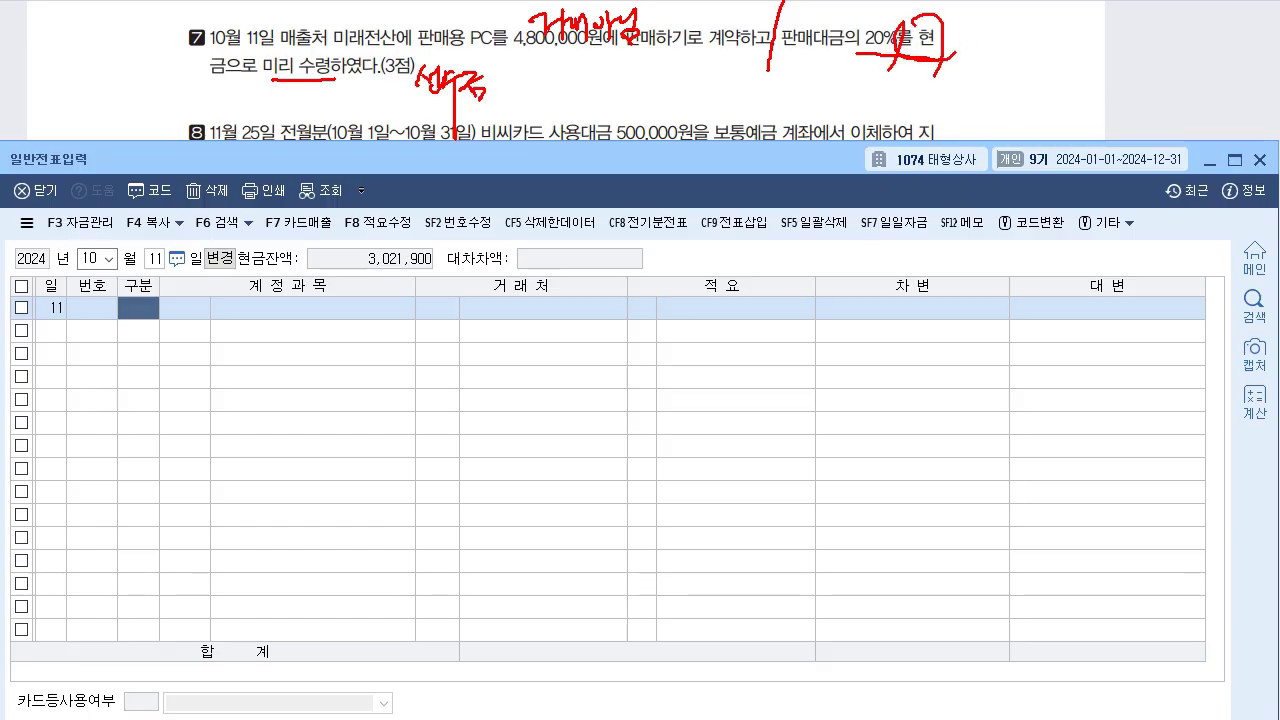
pyautogui.press('Escape')
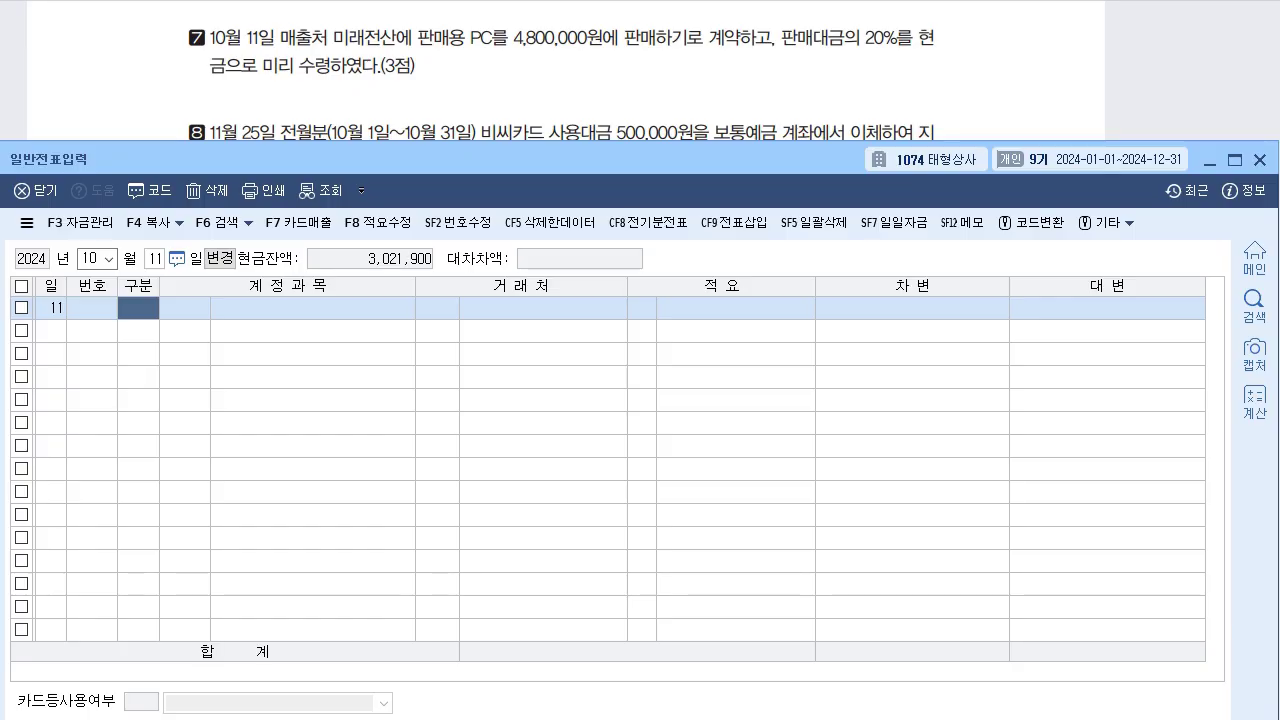
# Enter a cash receipt (입금) line for 선수금 (0259) with 미래전산 (00229) as 거래처 and an amount of 960,000
pyautogui.write('2')
pyautogui.press('Return')
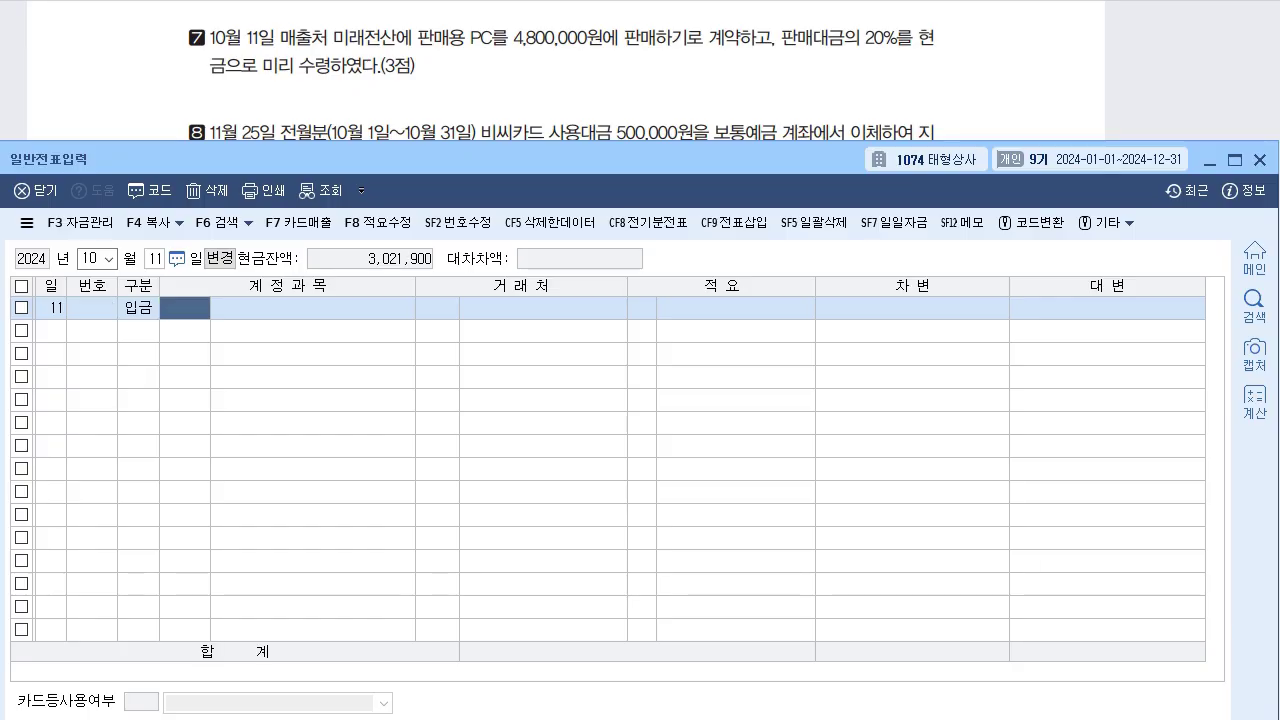
pyautogui.write('259')
pyautogui.press('Return')
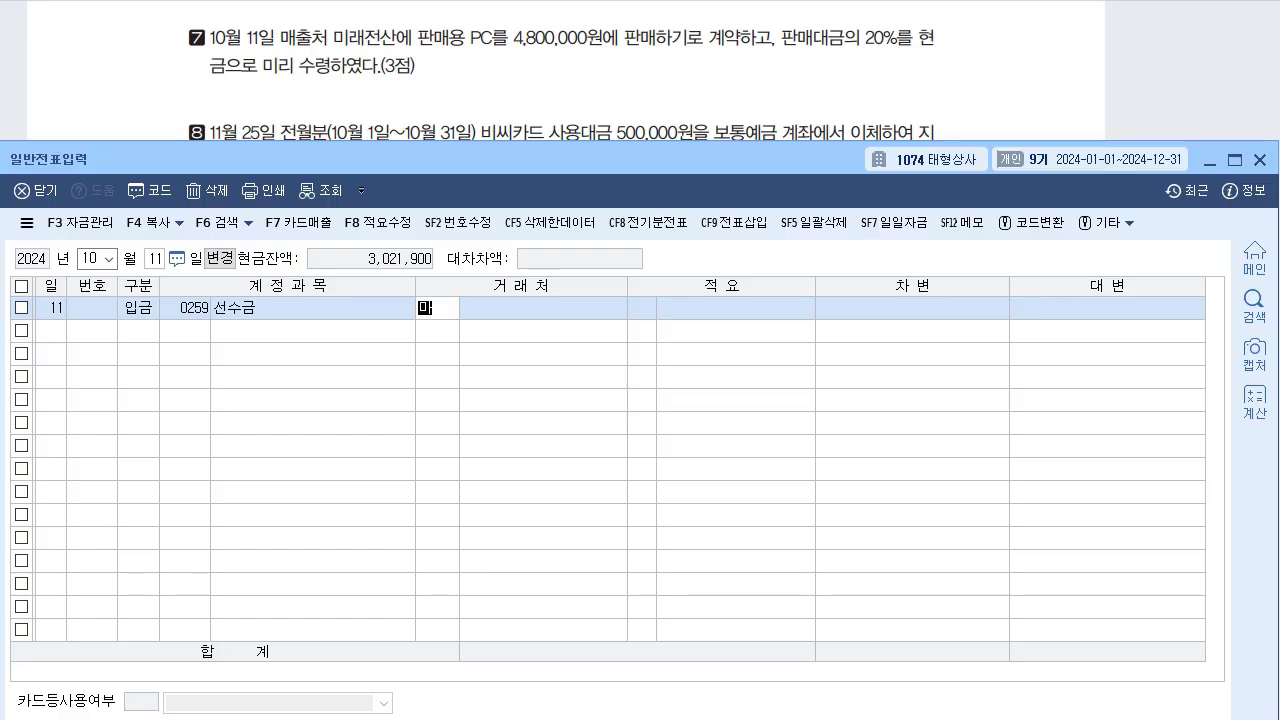
pyautogui.write('미래')
pyautogui.press('Return')
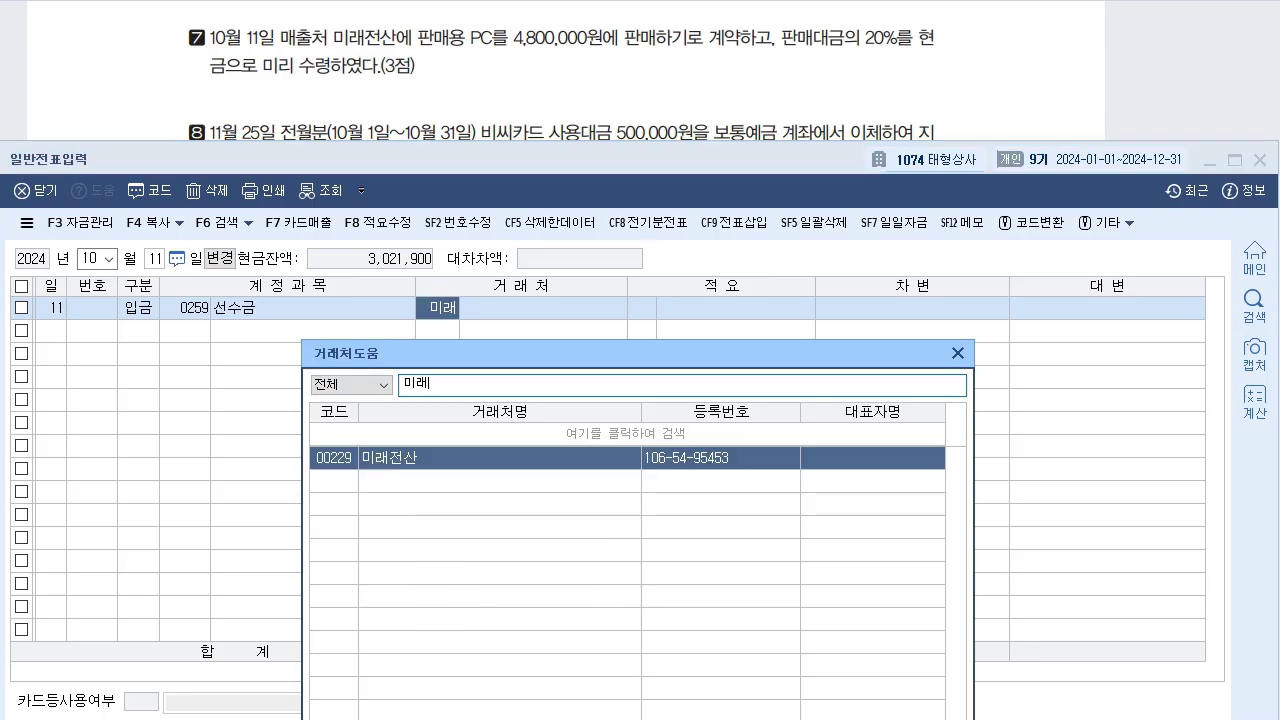
pyautogui.press('Return')
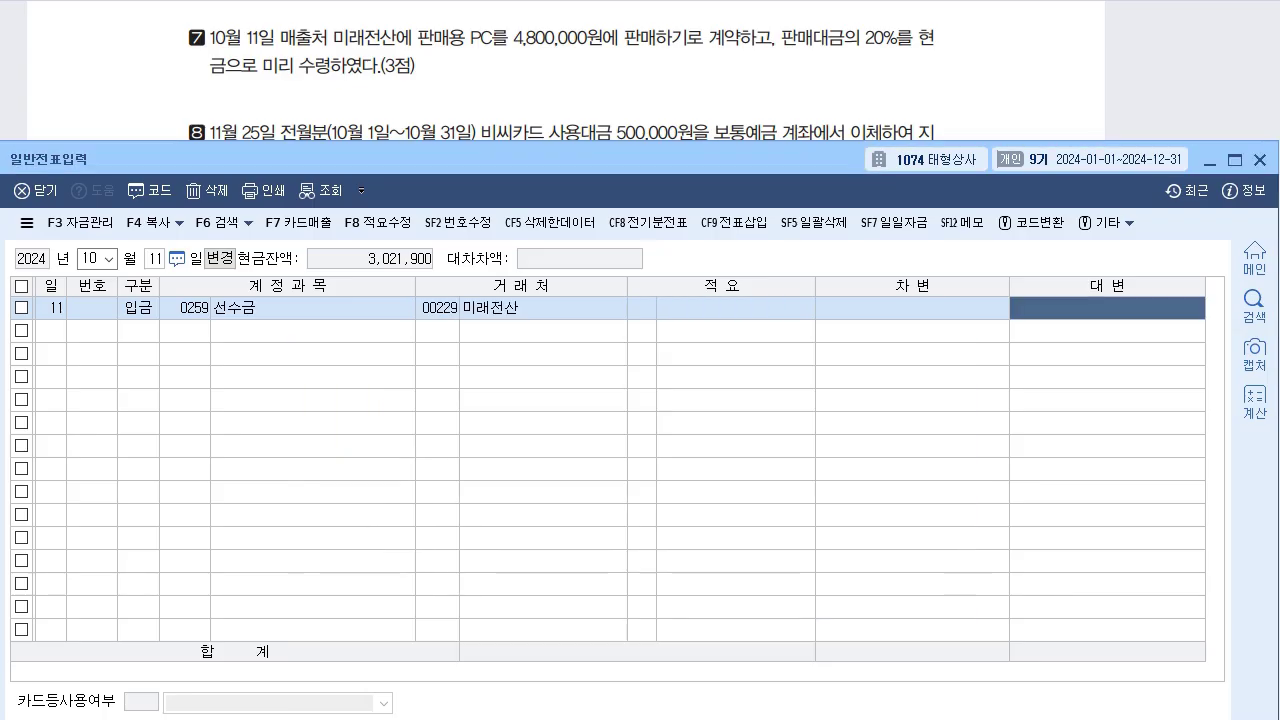
pyautogui.write('9600000')
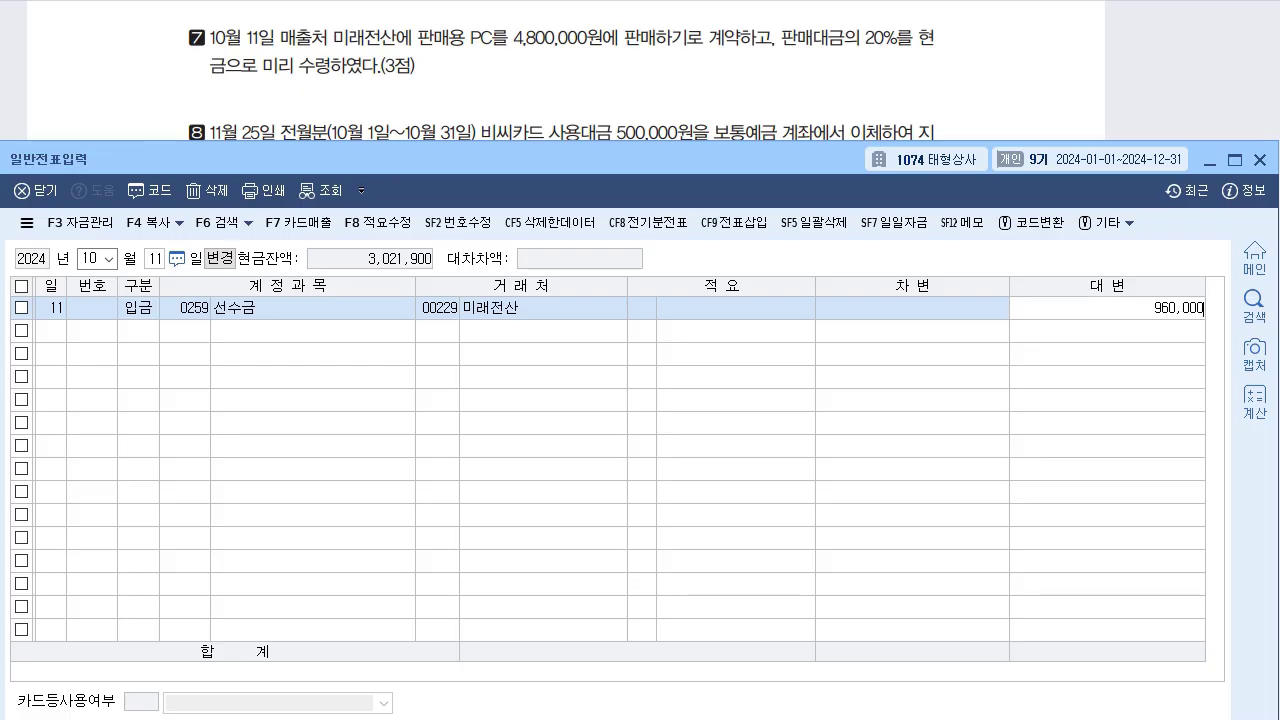
pyautogui.press('Return')
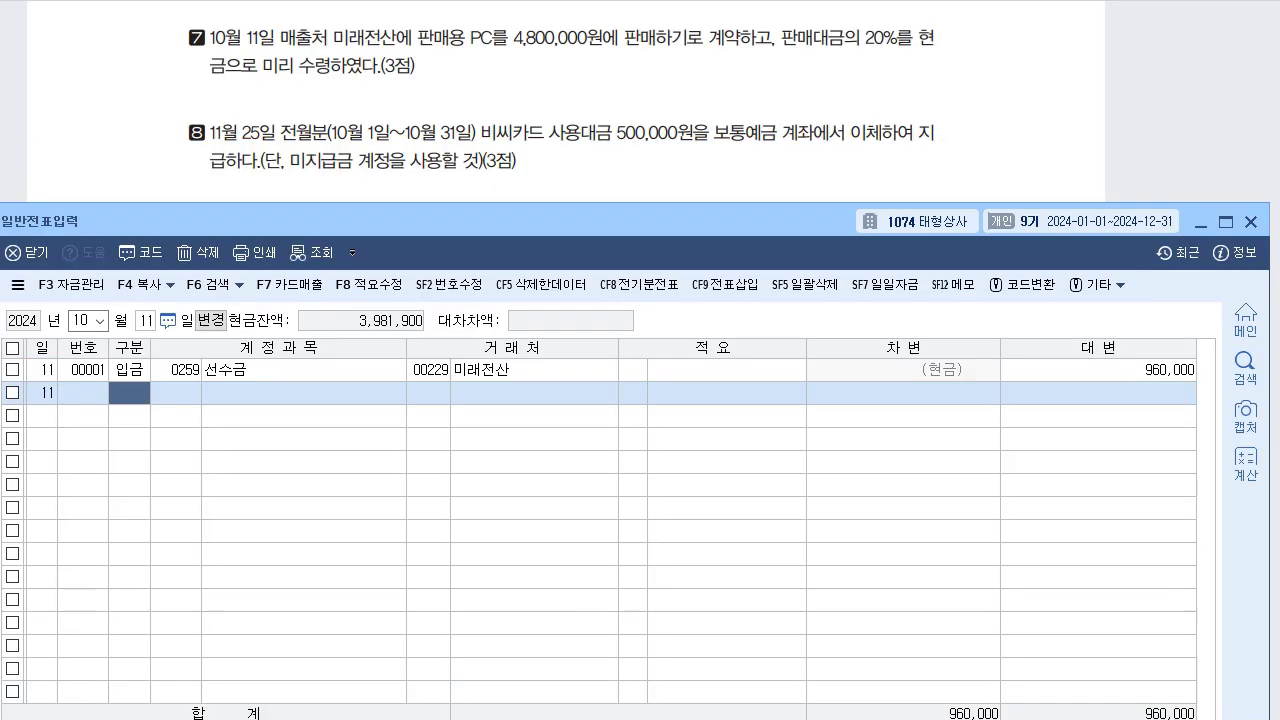
# Set the voucher date in 일반전표입력 to November 25 for question 04-8
pyautogui.click(100, 320)
pyautogui.press('Down')
pyautogui.press('Return')
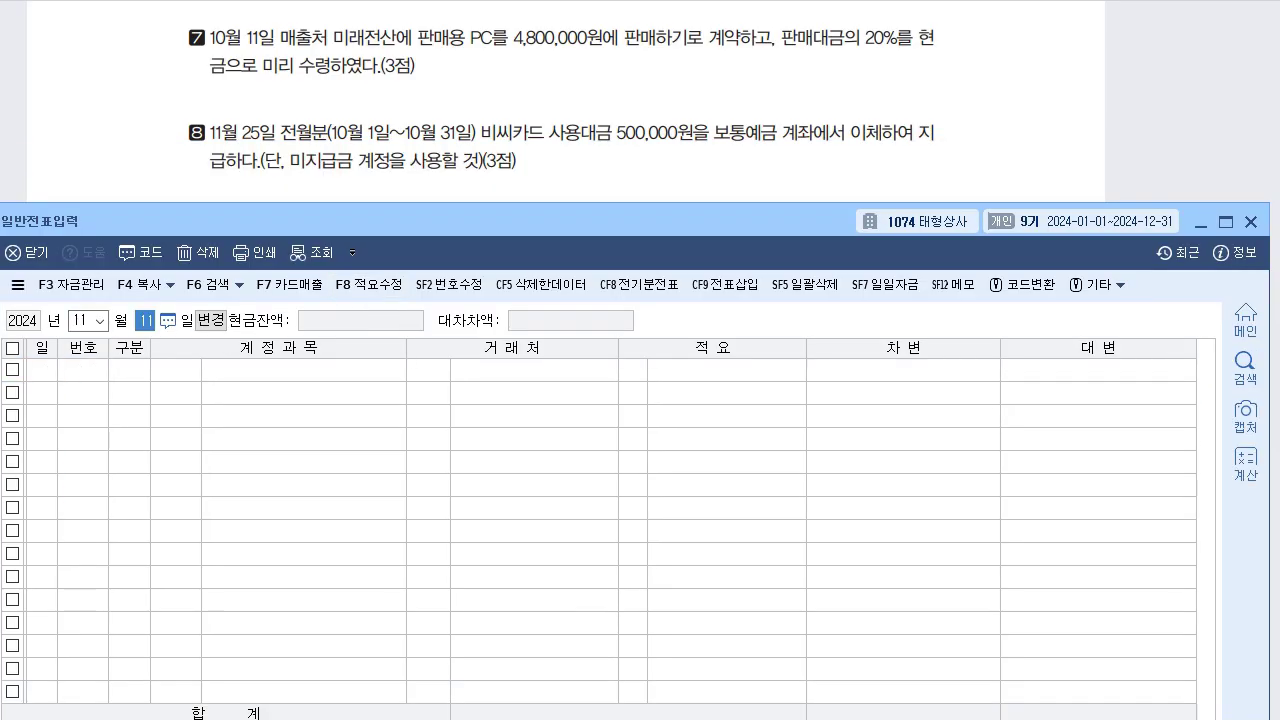
pyautogui.write('25')
pyautogui.press('Return')
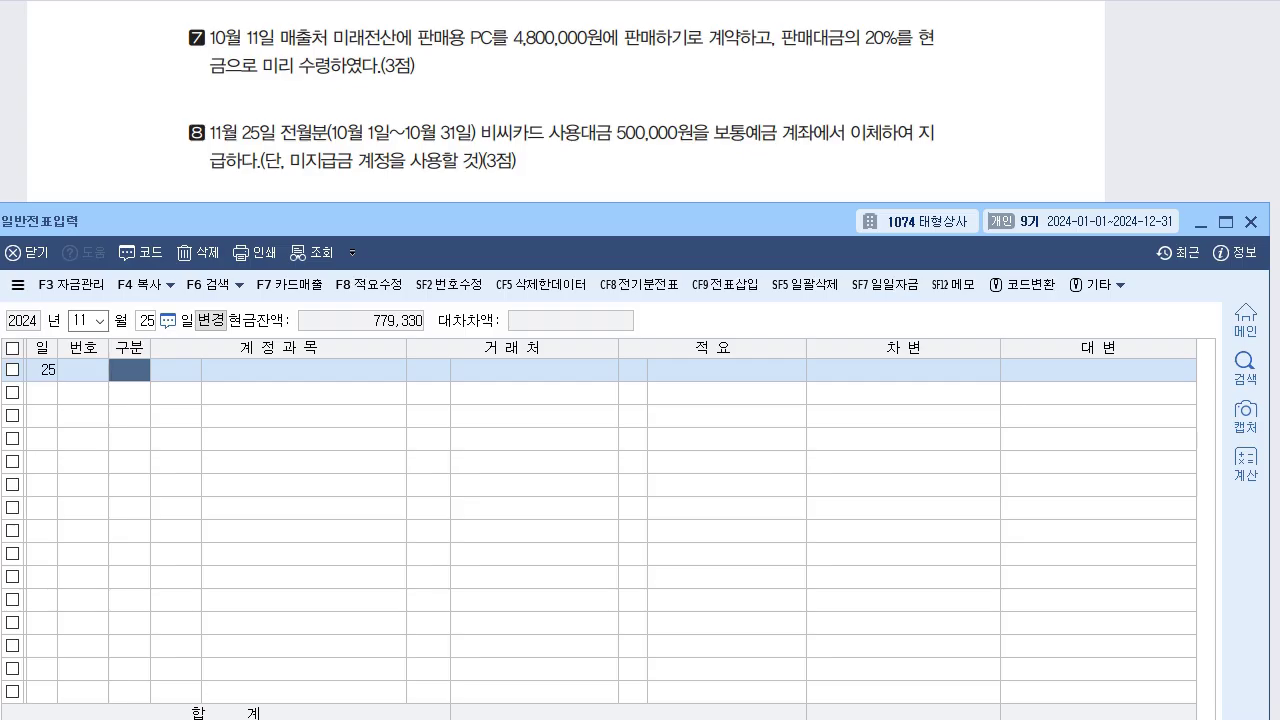
pyautogui.write('2')
pyautogui.press('Return')
pyautogui.write('53')
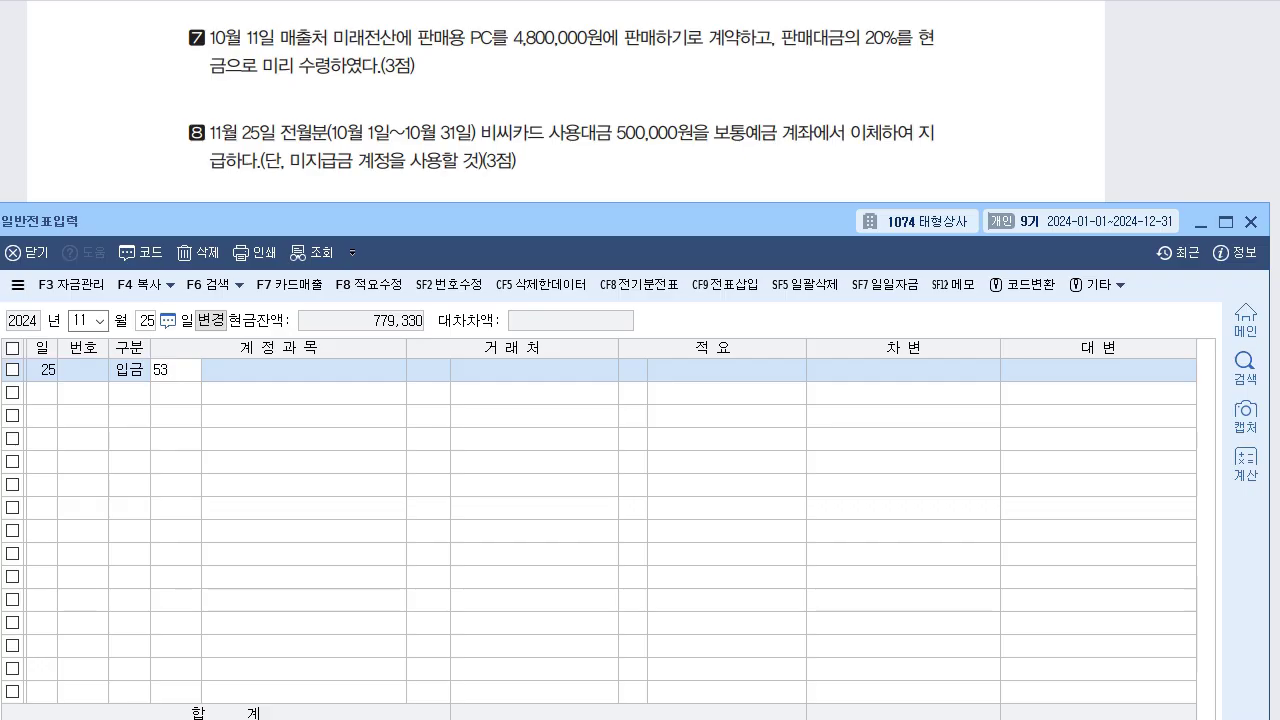
pyautogui.press('Escape')
pyautogui.hotkey('shift', 'Tab')
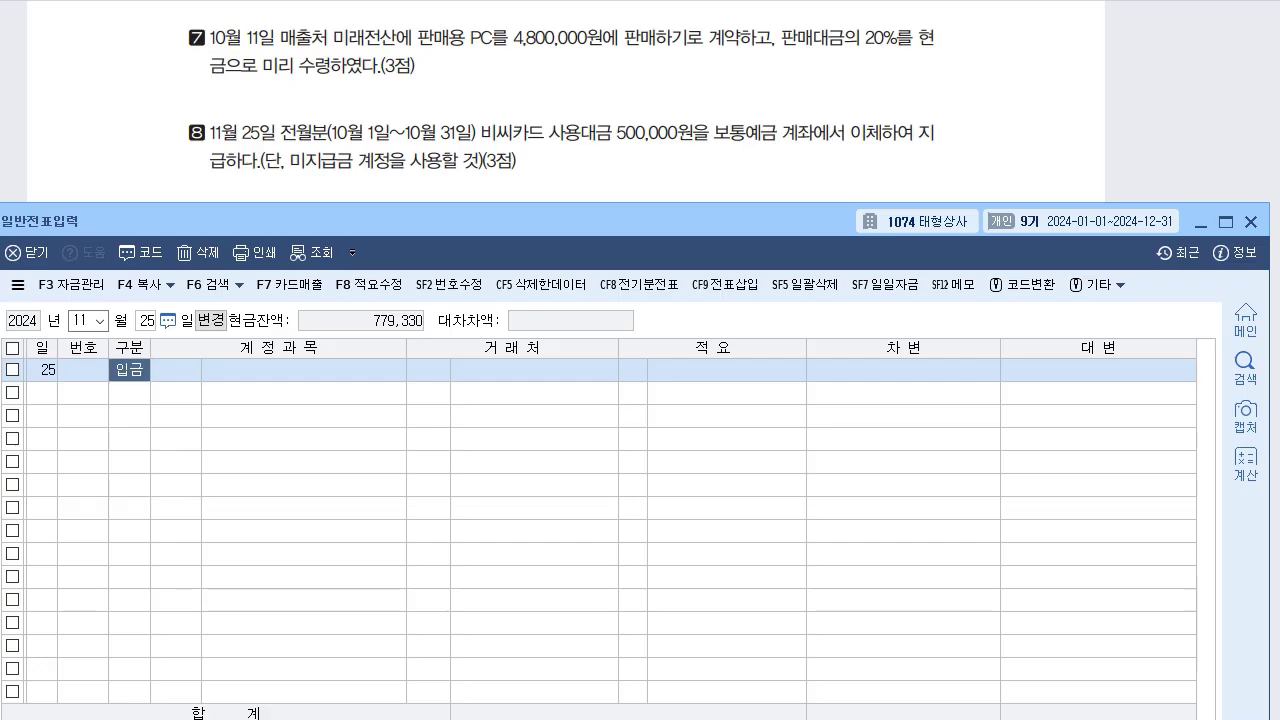
# Start a debit (차변) line for 미지급금 (0253) with 비씨카드 (99602) as 거래처
pyautogui.write('3')
pyautogui.press('Return')
pyautogui.write('253')
pyautogui.press('Return')
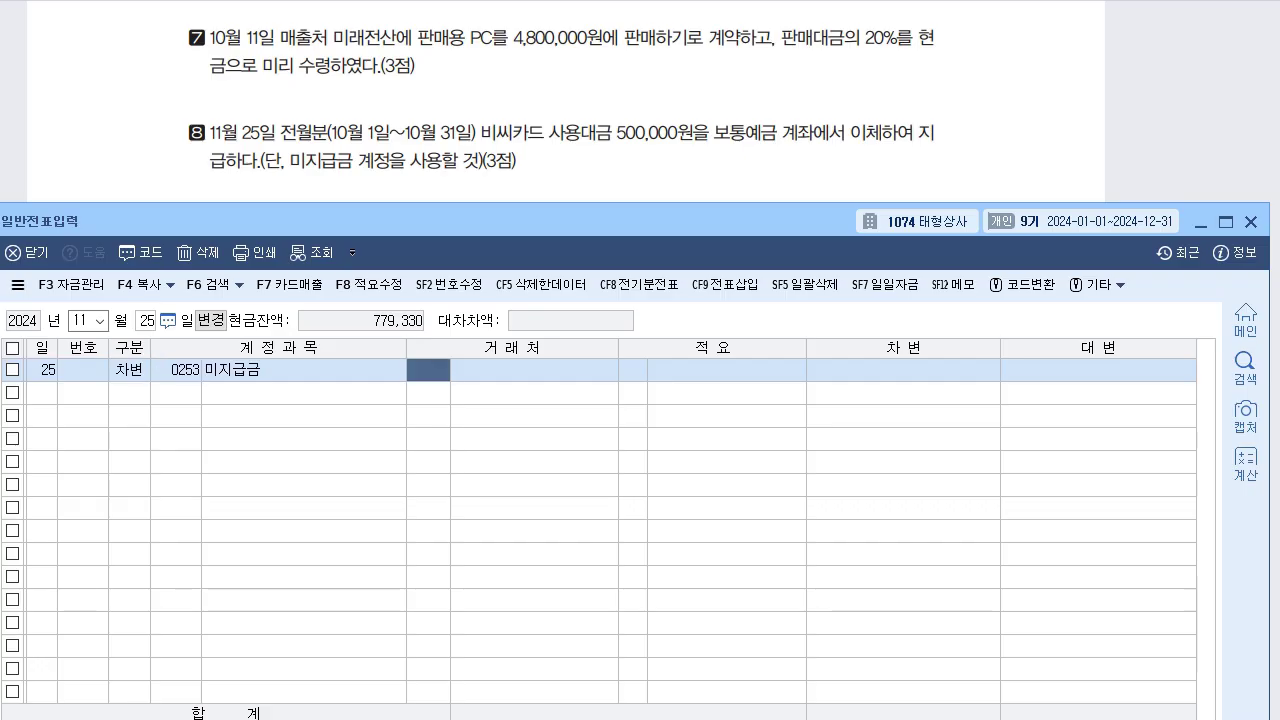
pyautogui.write('ㅂ미ㅈ')
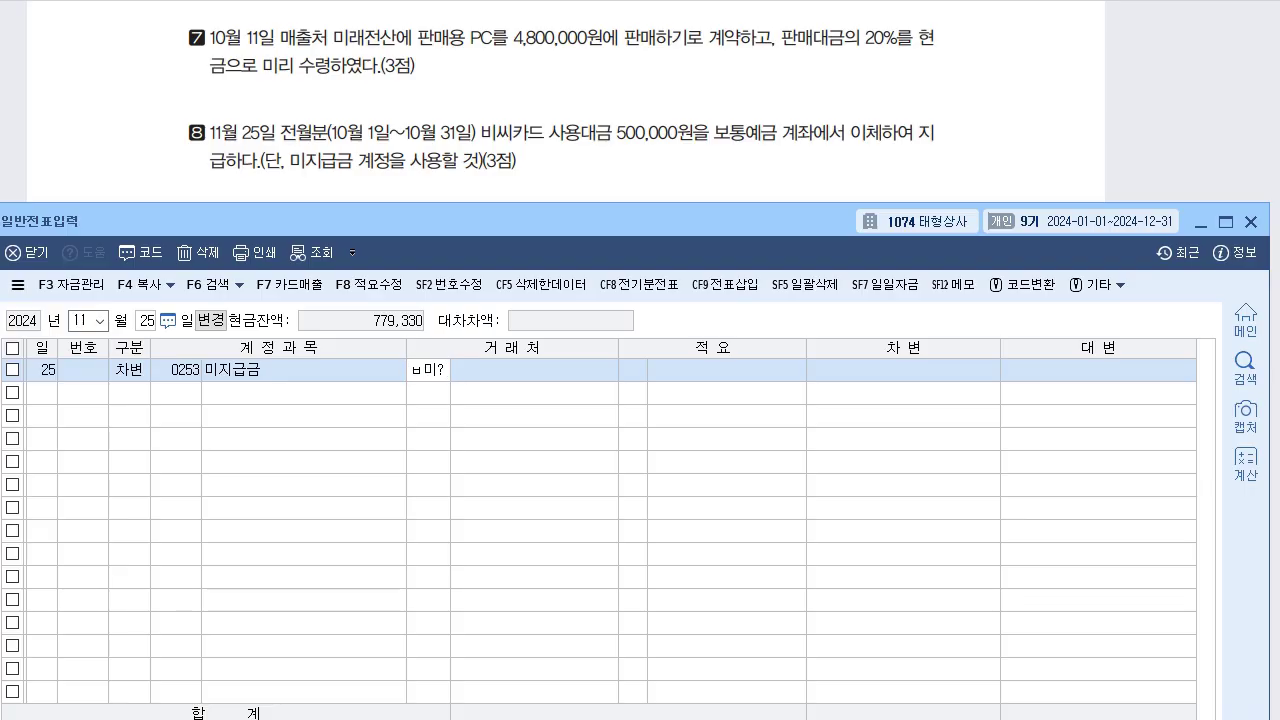
pyautogui.press('BackSpace')
pyautogui.press('BackSpace')
pyautogui.press('BackSpace')
pyautogui.write('비씨')
pyautogui.press('Return')
pyautogui.press('Return')
pyautogui.press('Return')
pyautogui.press('Return')
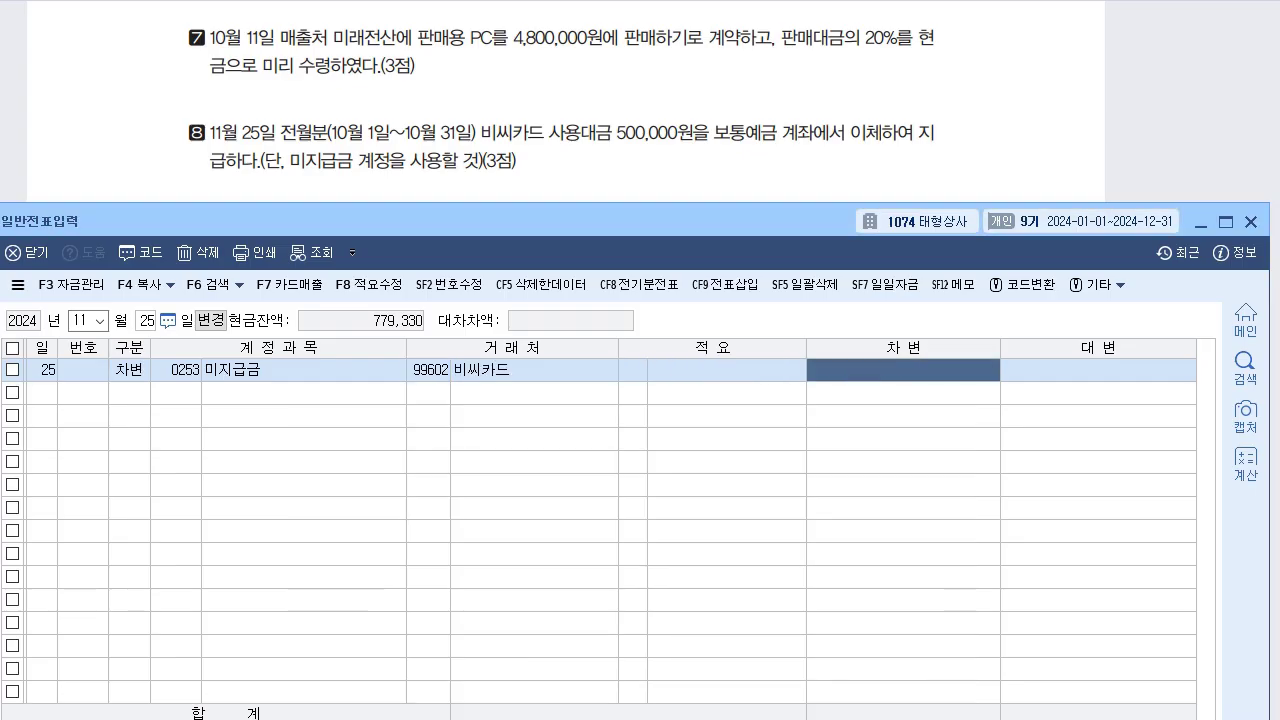
# Set the 차변 amount to 500,000 and add a balancing credit (대변) line for 보통예금 (0103)
pyautogui.write('500000')
pyautogui.press('Return')
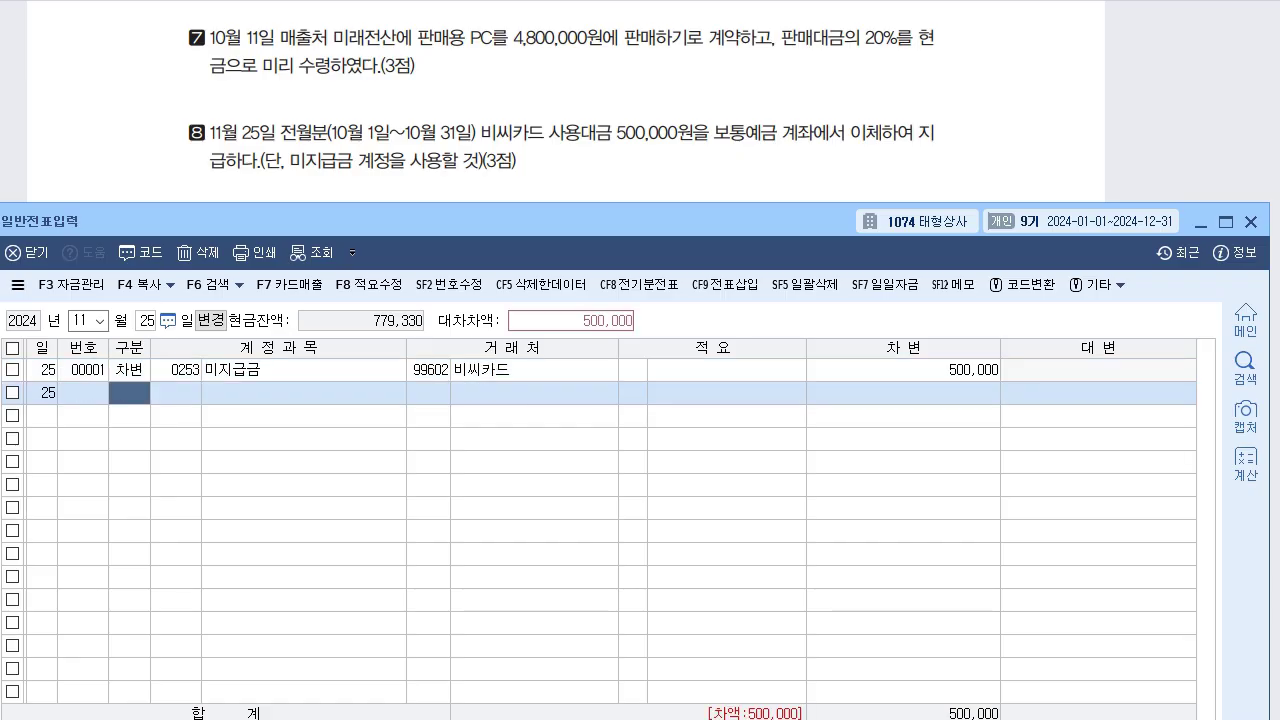
pyautogui.write('4103')
pyautogui.press('Return')
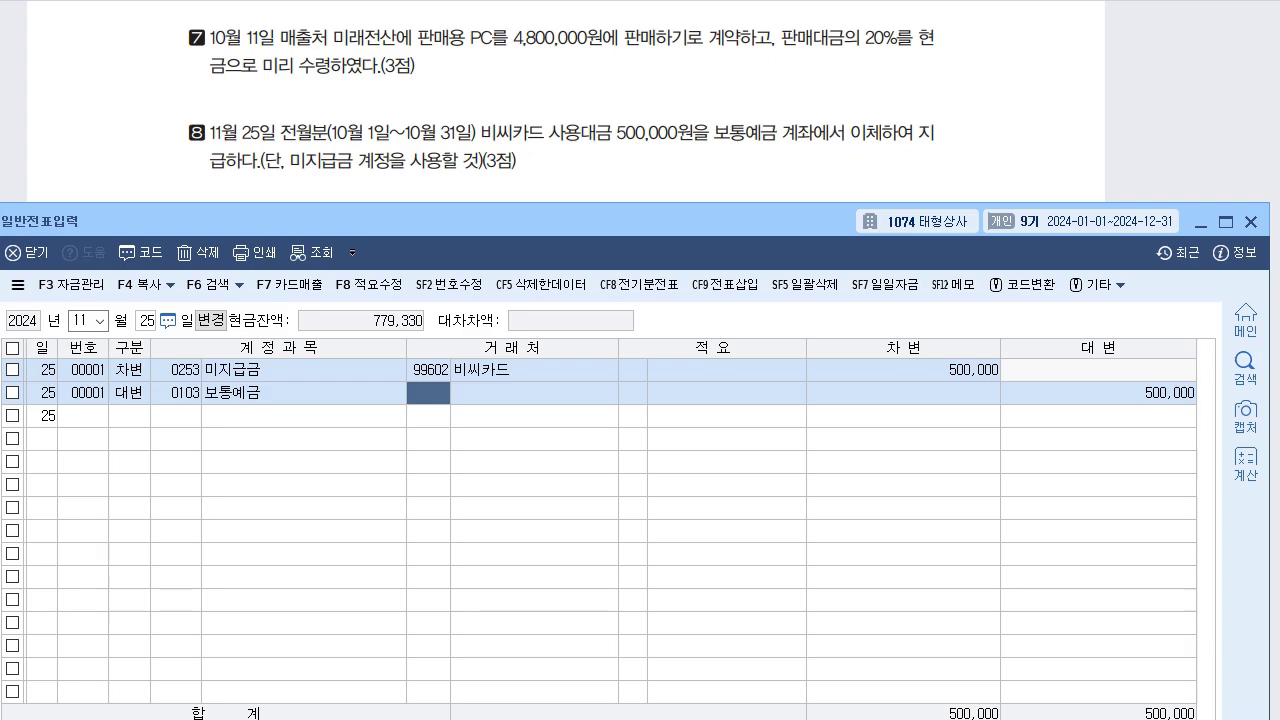
# Bring question 05-1 into view in the exam document, and open the July 29 vouchers in 일반전표입력
pyautogui.hotkey('alt', 'Tab')
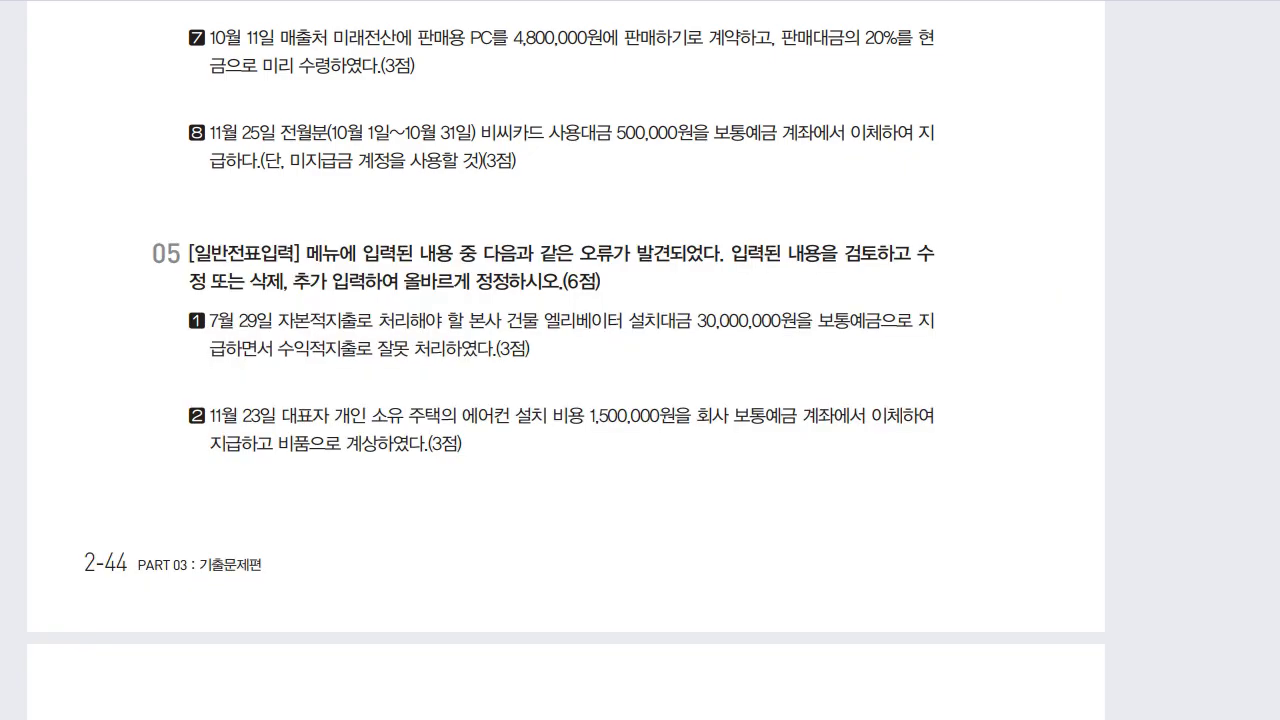
pyautogui.scroll(-2, 566, 328)
pyautogui.scroll(-2, 566, 360)
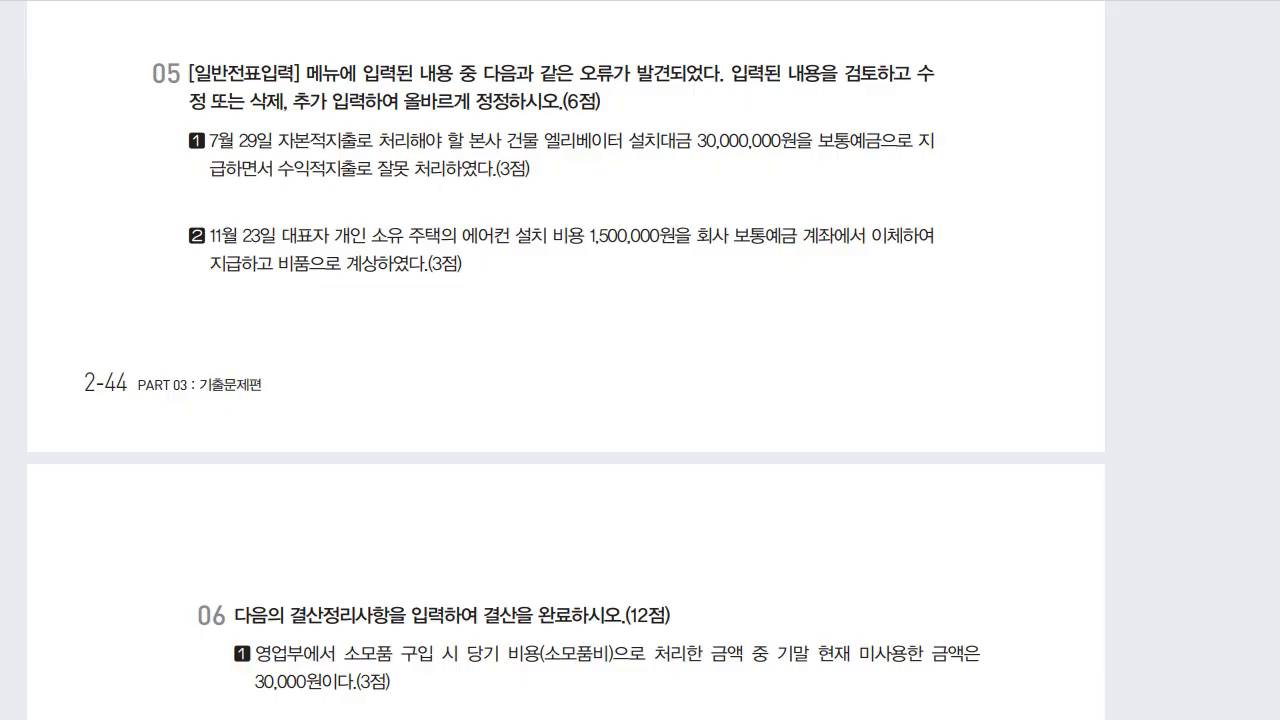
pyautogui.hotkey('alt', 'Tab')
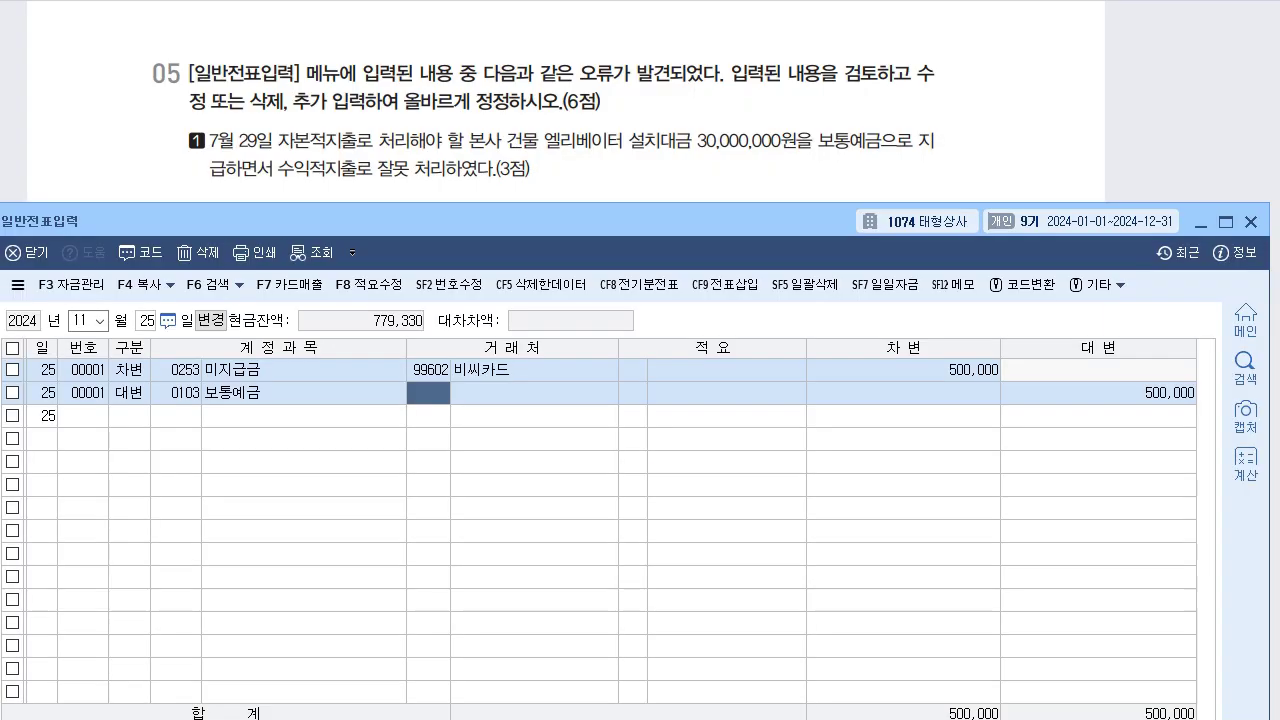
pyautogui.click(100, 321)
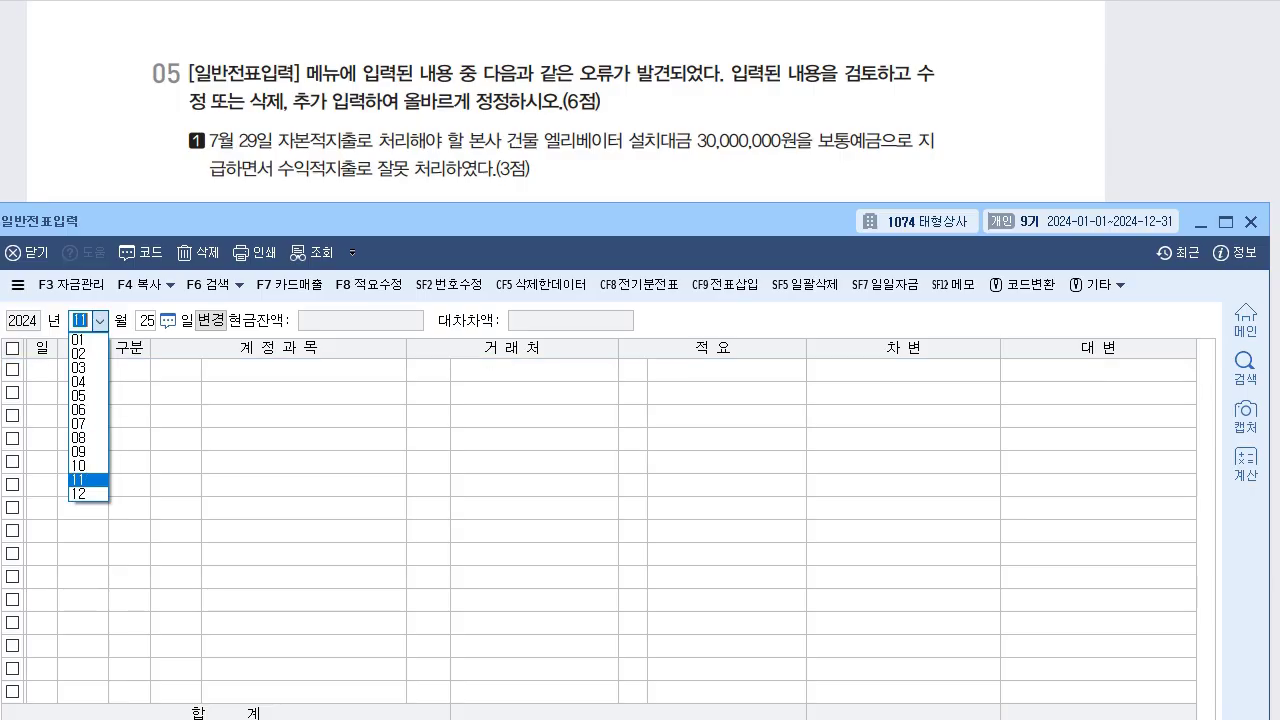
pyautogui.press('Down')
pyautogui.press('Down')
pyautogui.press('Down')
pyautogui.press('Return')
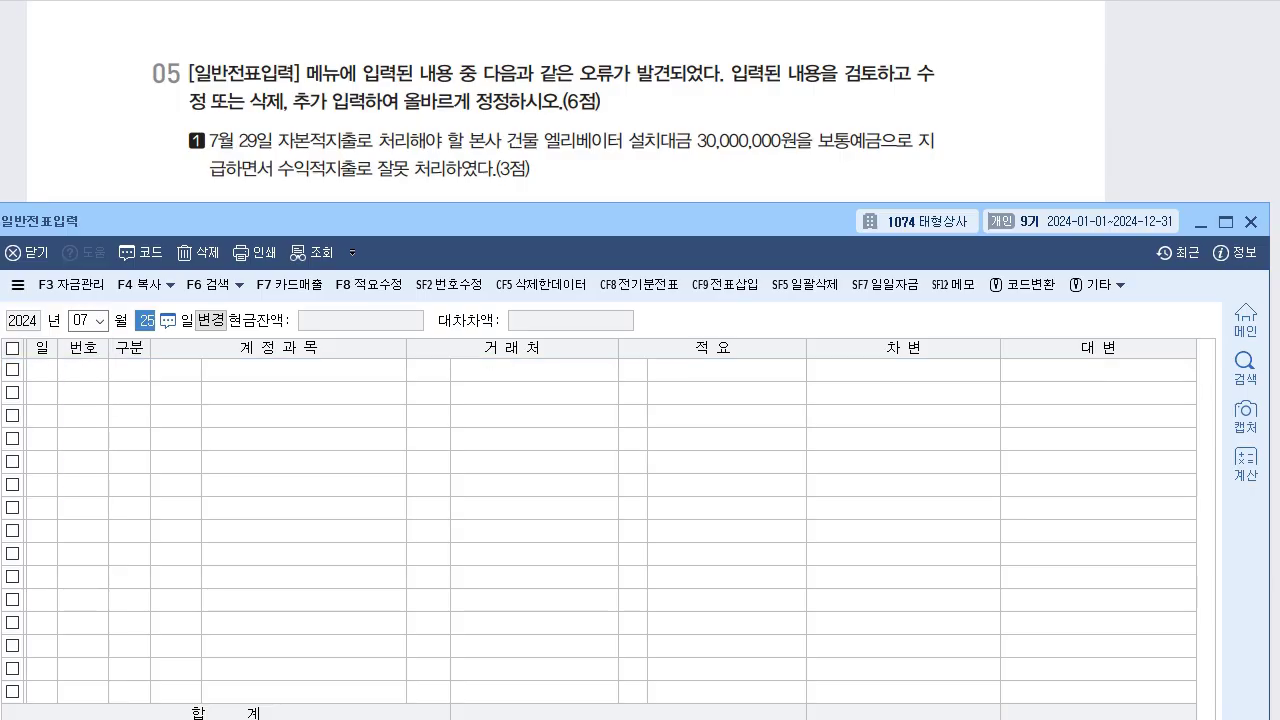
pyautogui.write('29')
pyautogui.press('Return')
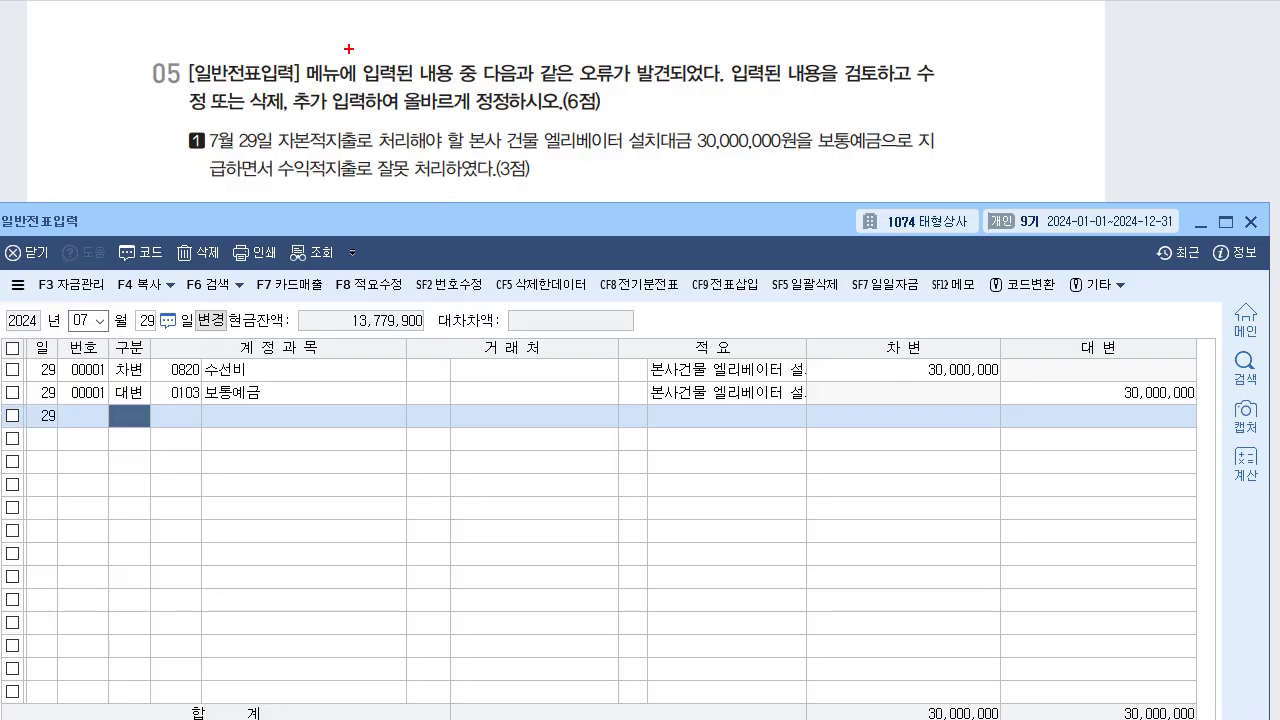
pyautogui.moveTo(278, 154)
pyautogui.mouseDown()
pyautogui.moveTo(372, 148)
pyautogui.moveTo(400, 105)
pyautogui.moveTo(410, 126)
pyautogui.moveTo(432, 128)
pyautogui.moveTo(434, 152)
pyautogui.mouseUp()
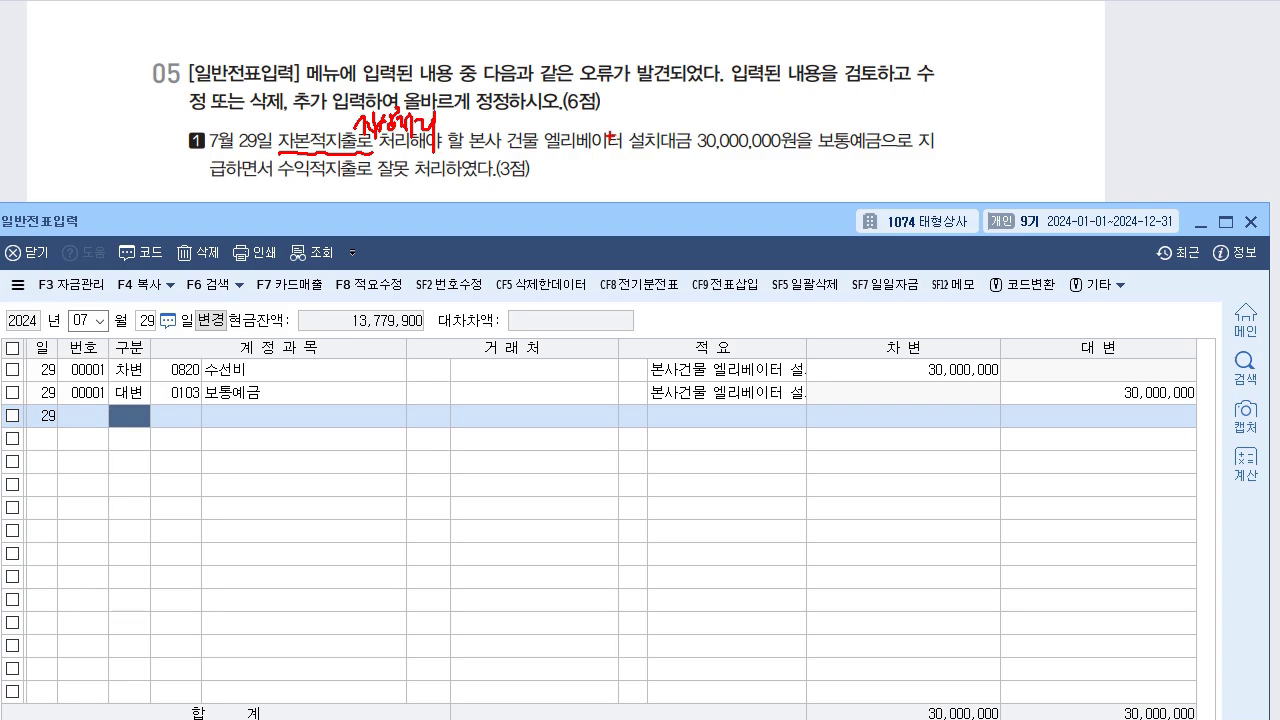
pyautogui.moveTo(618, 116)
pyautogui.mouseDown()
pyautogui.moveTo(642, 136)
pyautogui.moveTo(660, 130)
pyautogui.mouseUp()
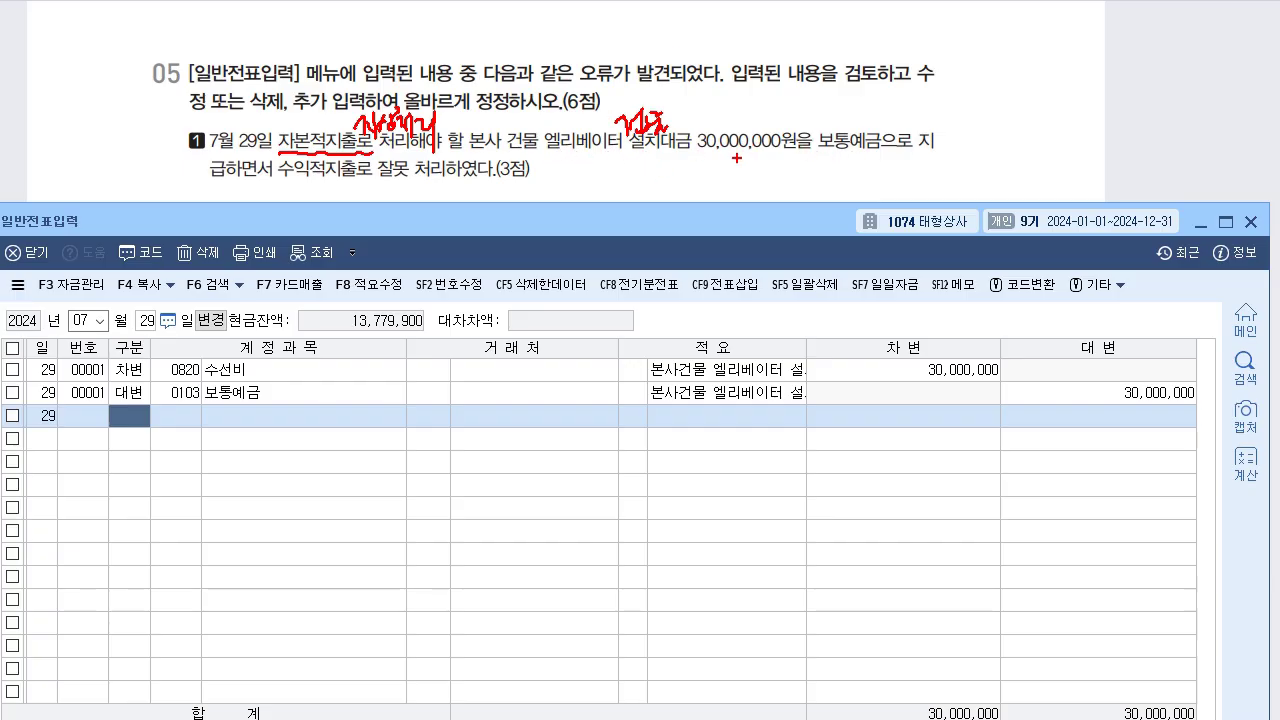
pyautogui.moveTo(270, 184)
pyautogui.mouseDown()
pyautogui.moveTo(365, 191)
pyautogui.moveTo(380, 236)
pyautogui.mouseUp()
pyautogui.moveTo(392, 175)
pyautogui.mouseDown()
pyautogui.moveTo(406, 206)
pyautogui.moveTo(436, 198)
pyautogui.moveTo(436, 210)
pyautogui.mouseUp()
pyautogui.press('Escape')
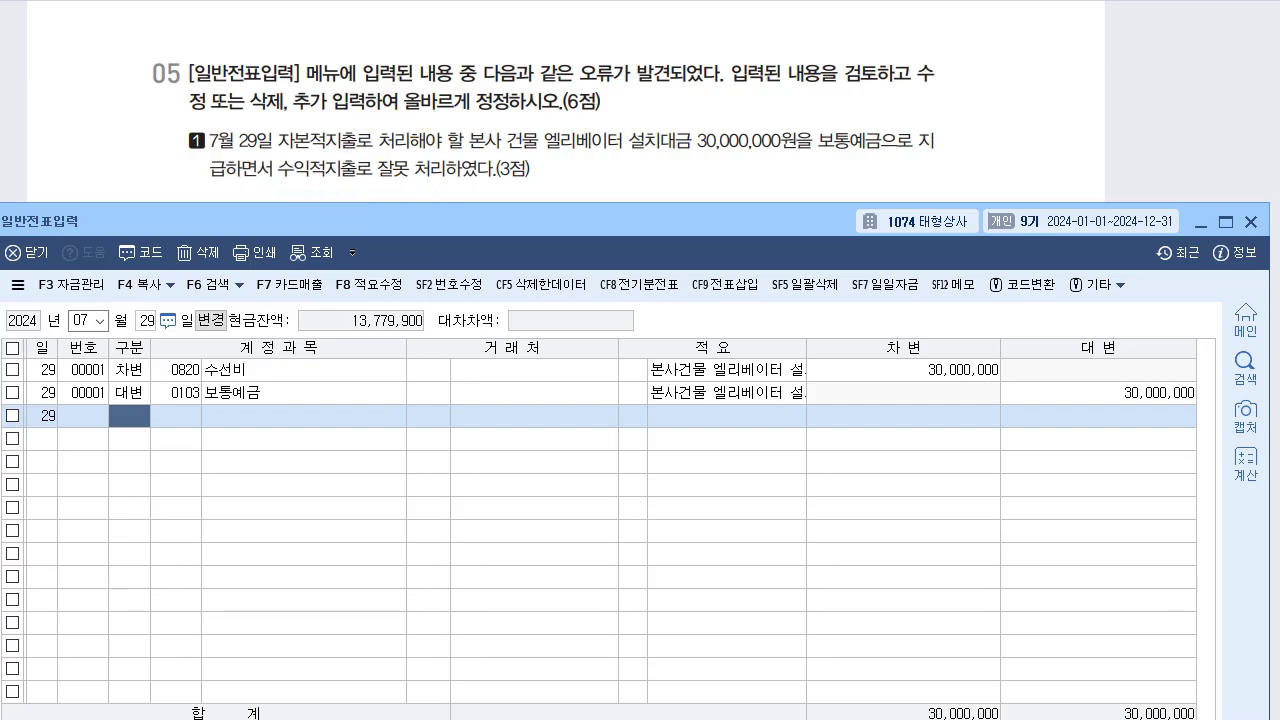
# Change the debit account of the July 29 elevator installation voucher to 건물 (0202)
pyautogui.press('Up')
pyautogui.press('Right')
pyautogui.press('Up')
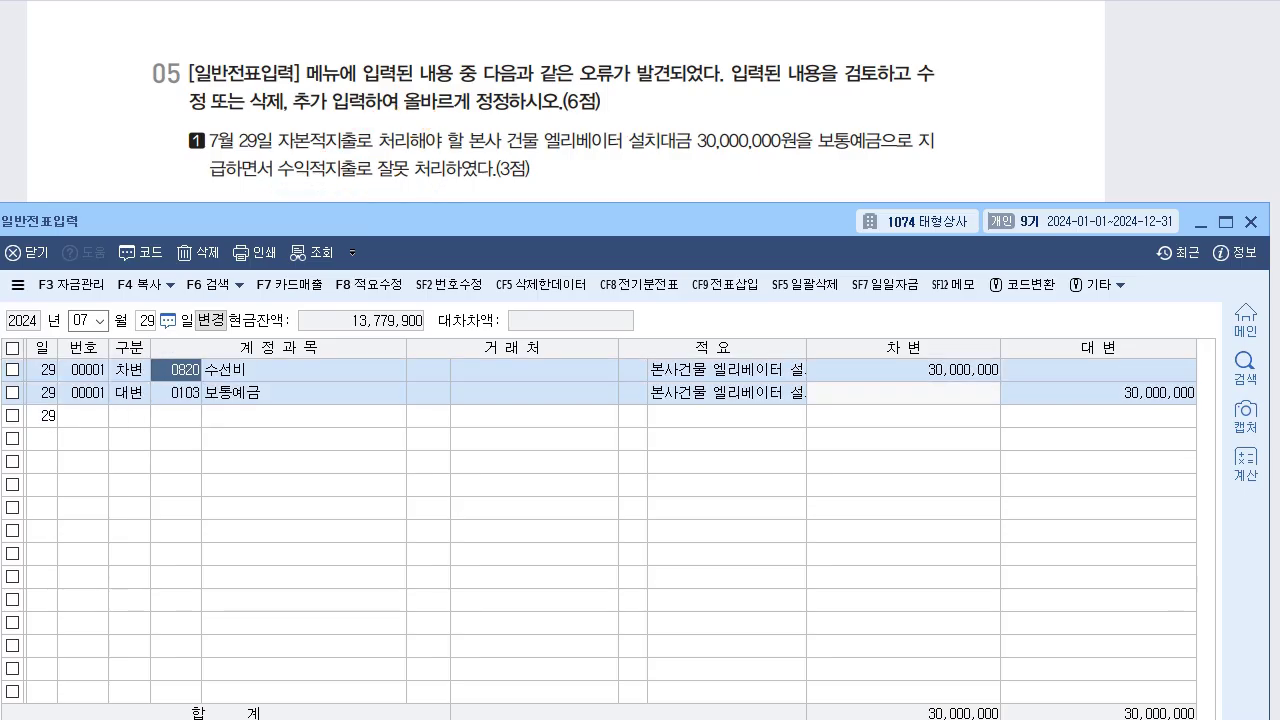
pyautogui.write('2002')
pyautogui.press('Escape')
pyautogui.press('Left')
pyautogui.press('Left')
pyautogui.press('Right')
pyautogui.write('202')
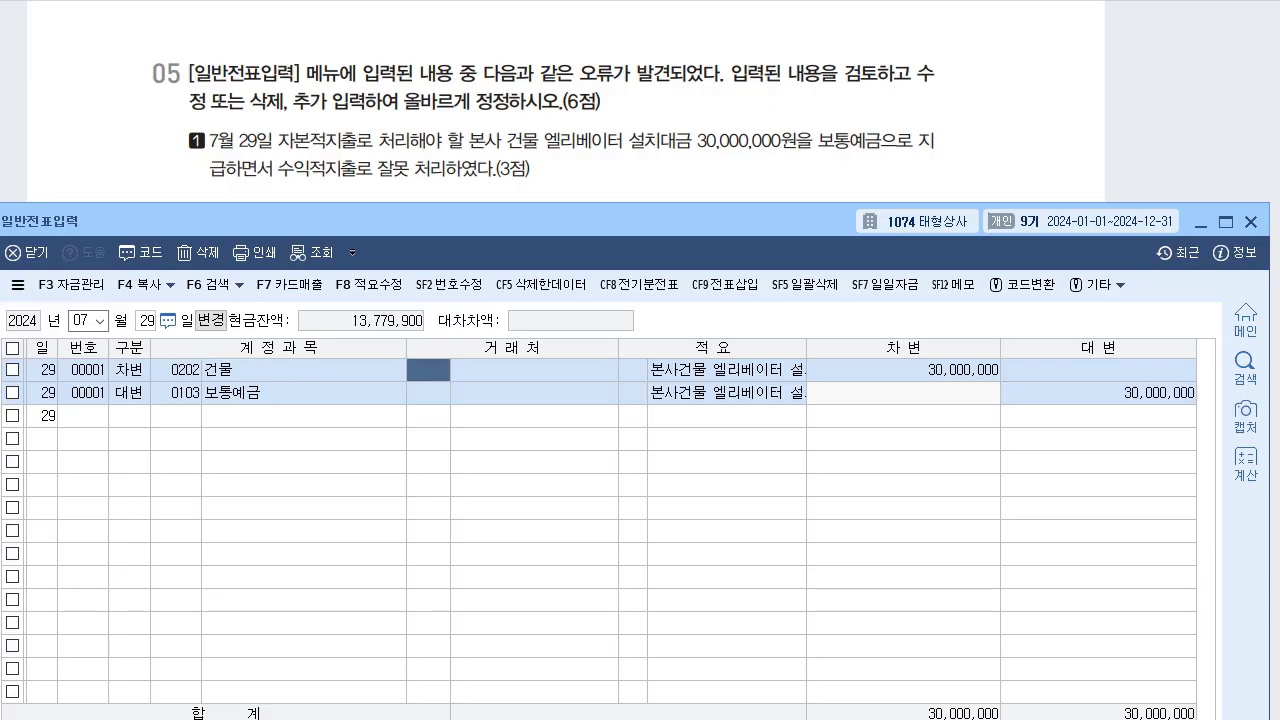
pyautogui.click(176, 392)
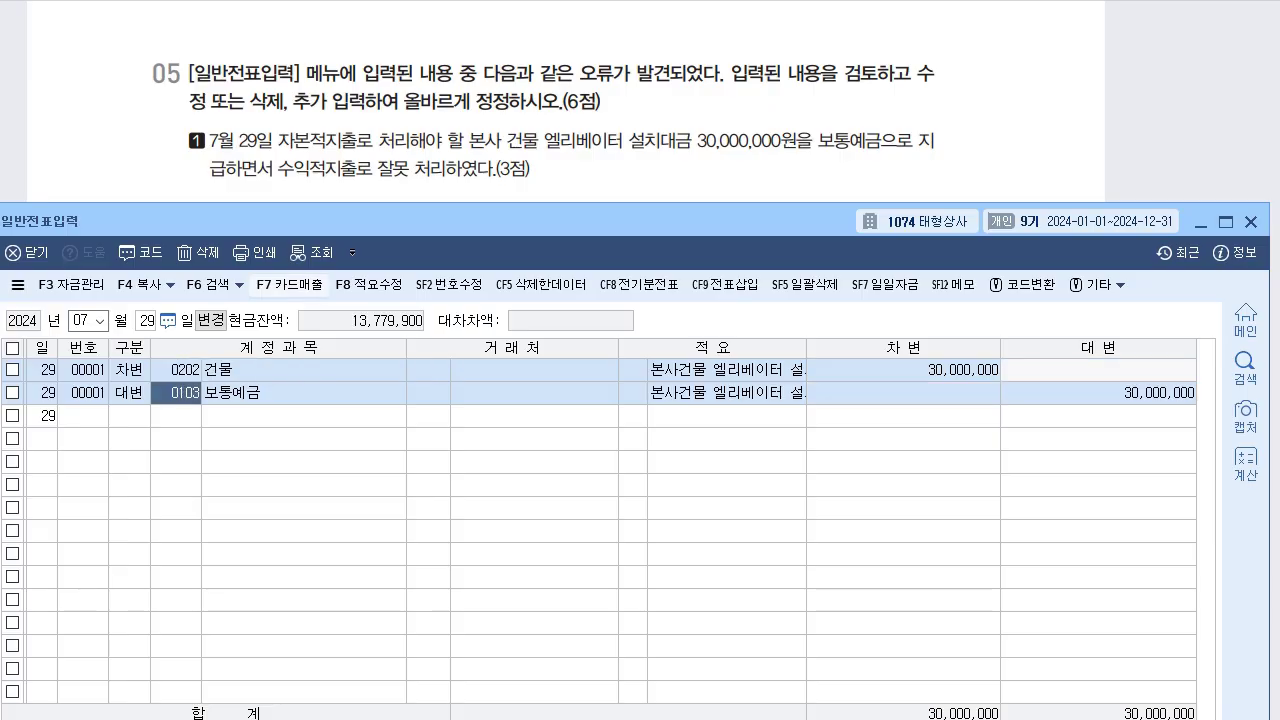
# Bring question 05-2 into view in the exam document, and open the November 23 vouchers in 일반전표입력
pyautogui.click(450, 150)
pyautogui.scroll(-4, 450, 150)
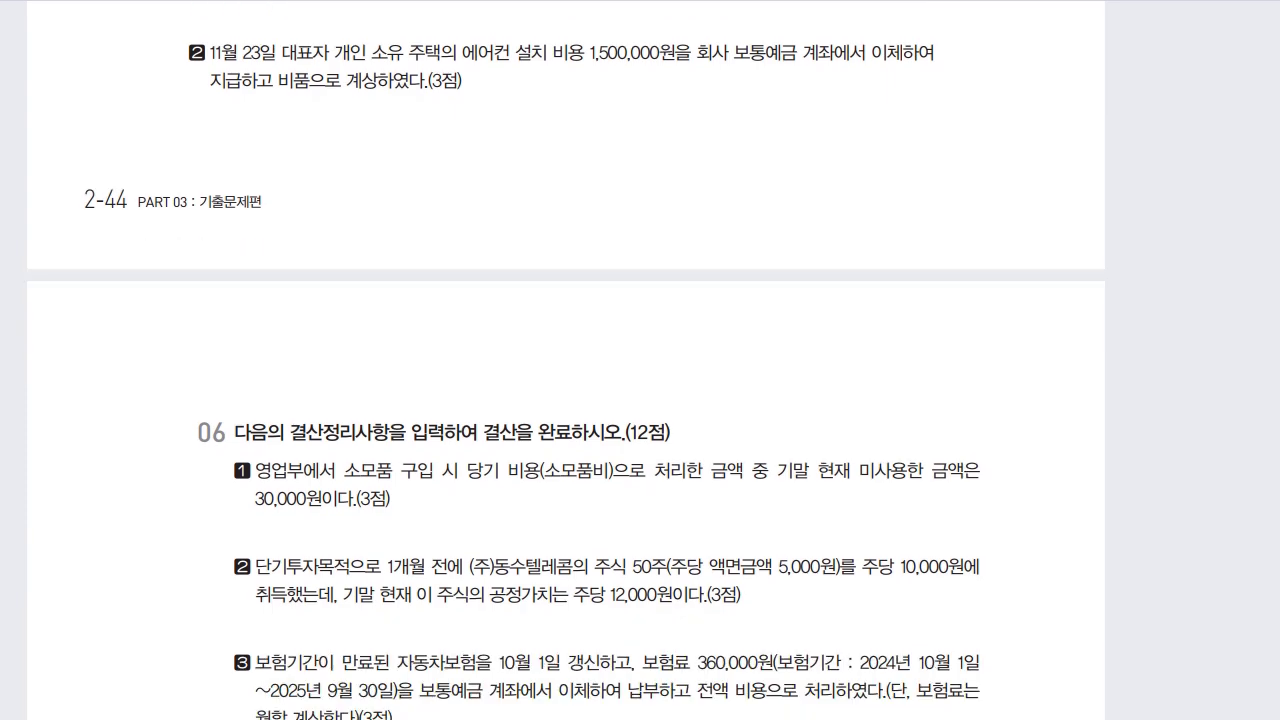
pyautogui.hotkey('alt', 'Tab')
pyautogui.click(99, 320)
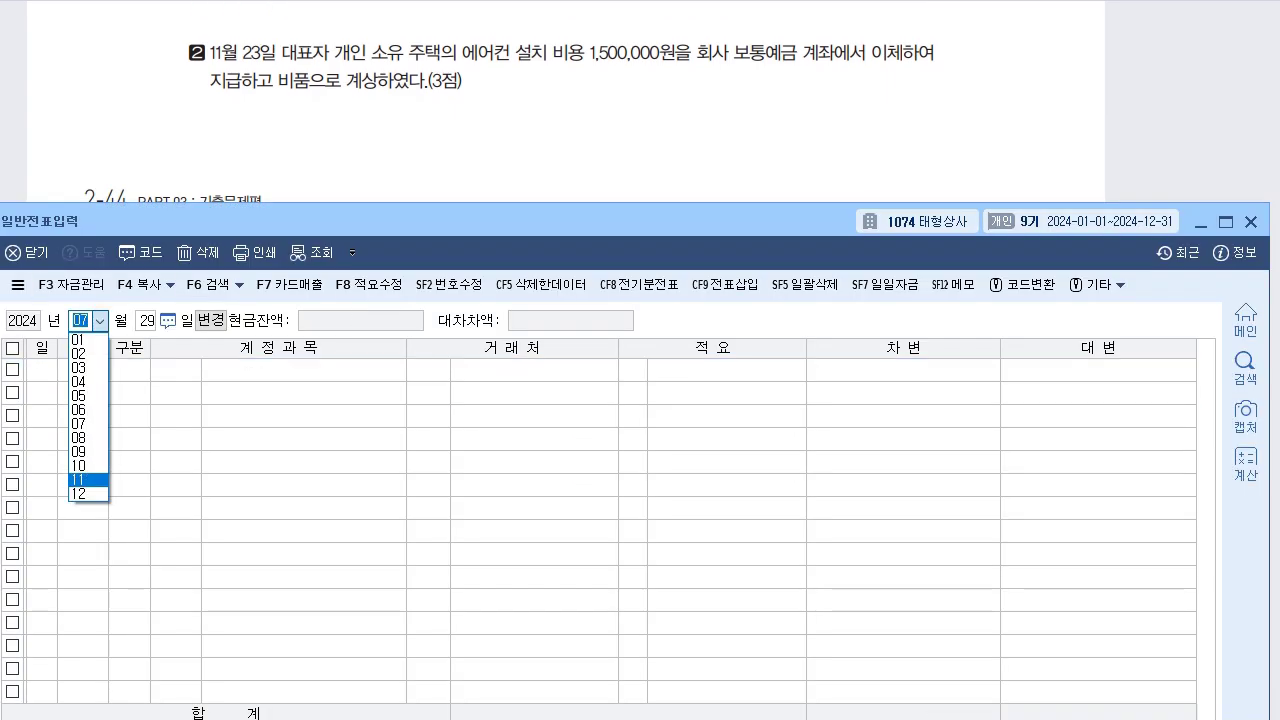
pyautogui.click(86, 479)
pyautogui.write('23')
pyautogui.press('Return')
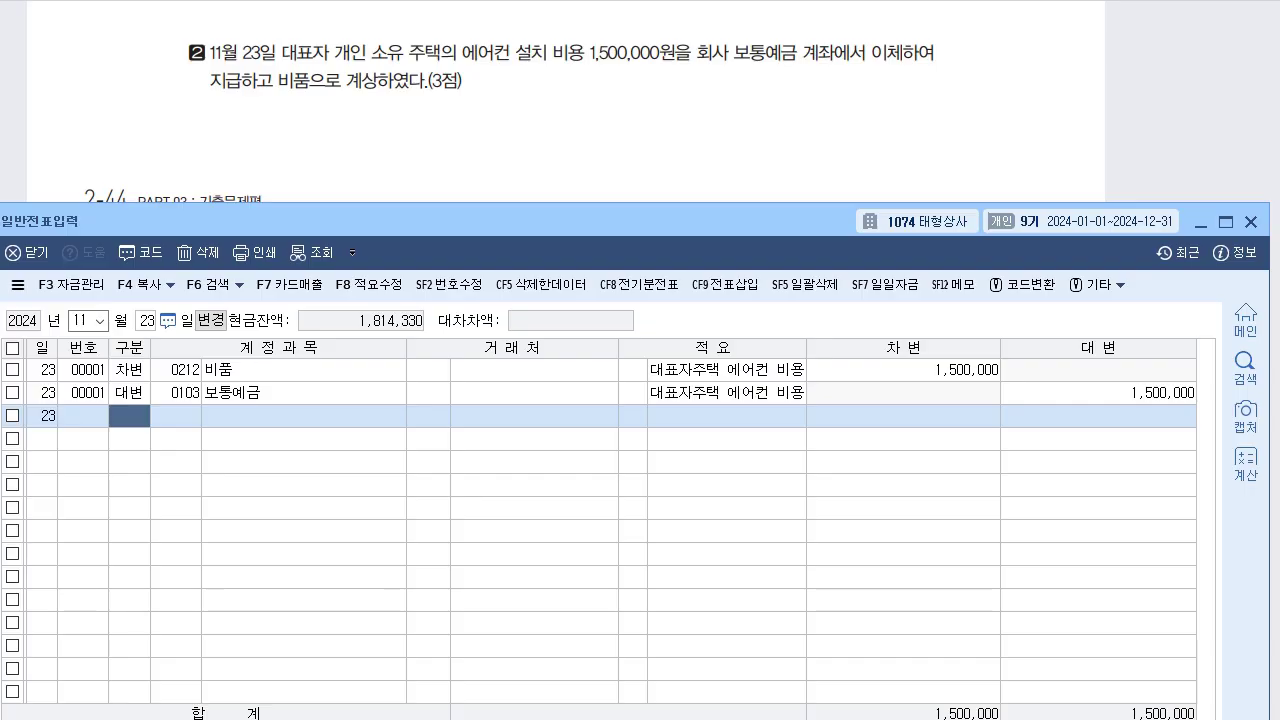
# Change the debit account code of the November 23 air conditioner voucher to 338
pyautogui.click(176, 369)
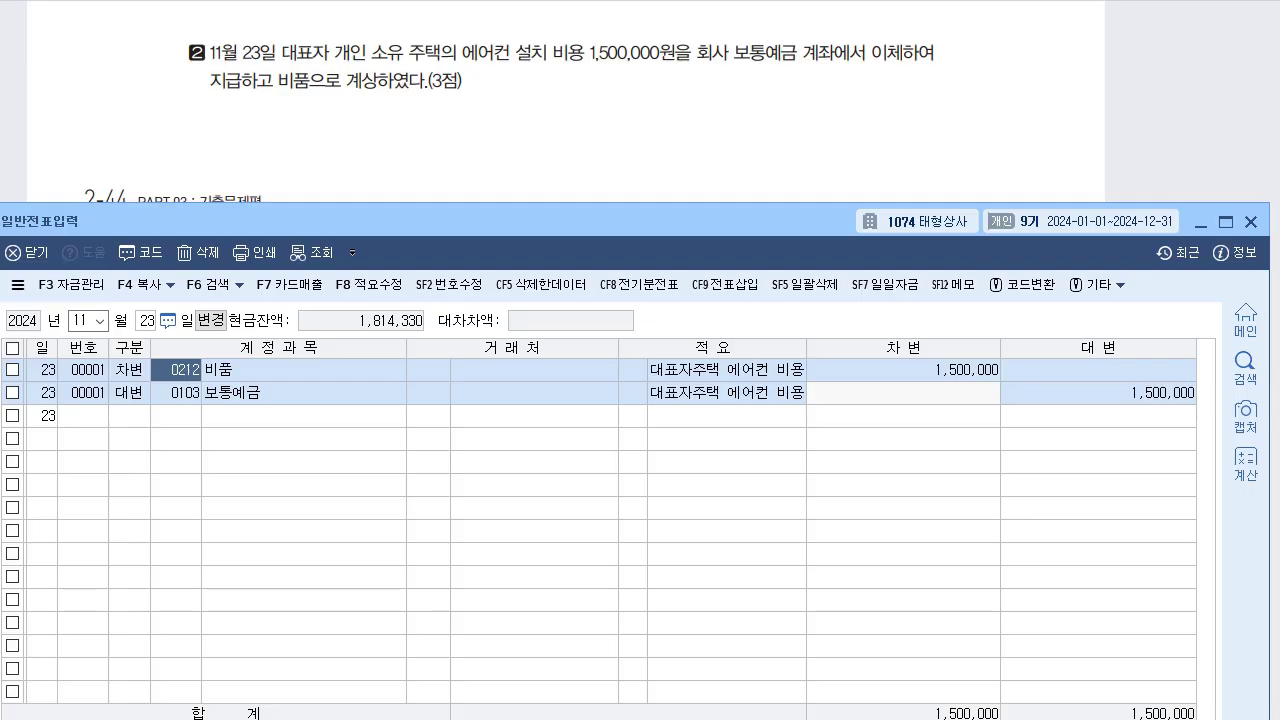
pyautogui.write('338')
pyautogui.press('Return')
pyautogui.press('Left')
pyautogui.press('Down')
pyautogui.press('Up')
pyautogui.press('Down')
pyautogui.press('Up')
pyautogui.press('Down')
pyautogui.press('Up')
# Bring the closing adjustments of question 06 into view in the exam document
pyautogui.click(335, 130)
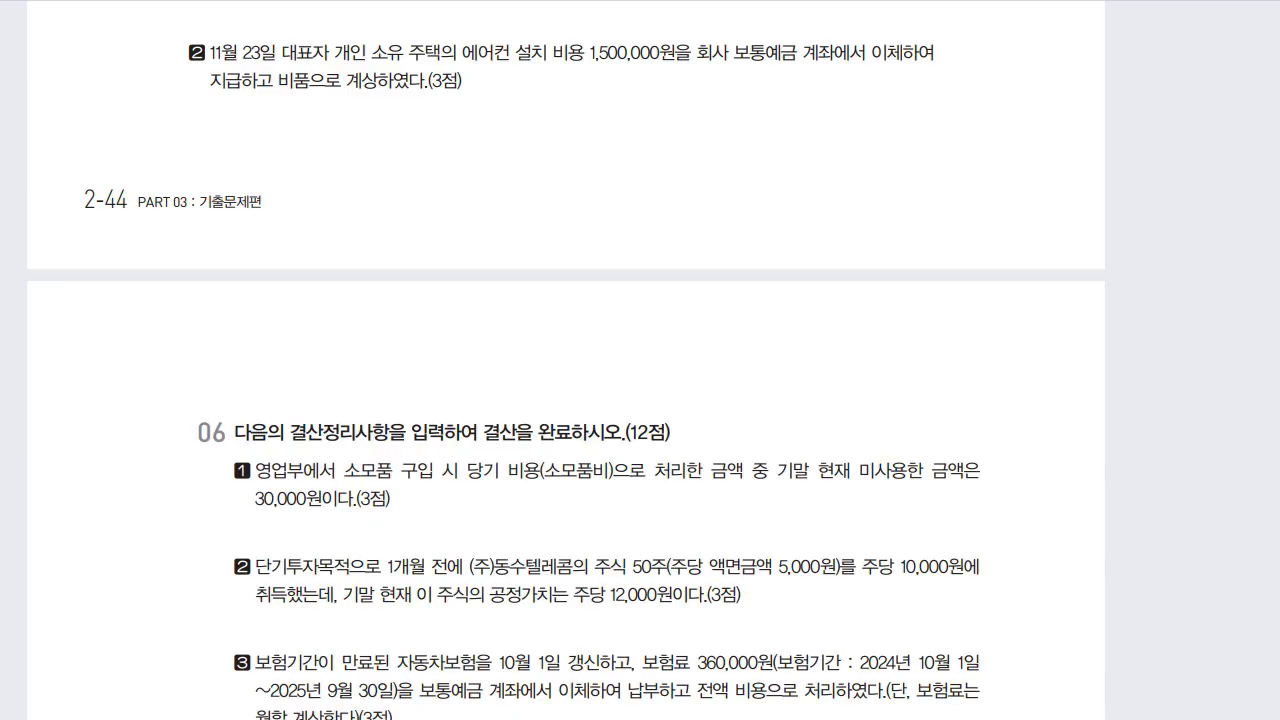
pyautogui.scroll(-5, 640, 360)
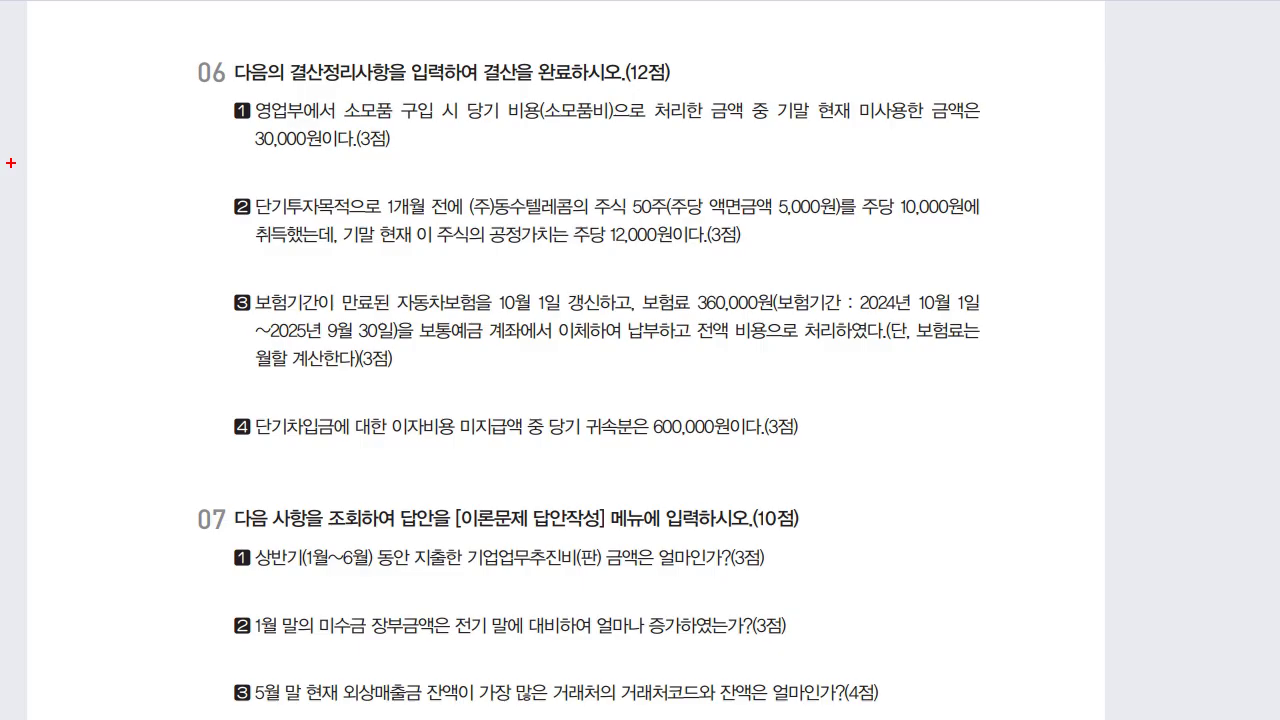
pyautogui.moveTo(60, 119); pyautogui.dragTo(43, 145)
pyautogui.moveTo(50, 131)
pyautogui.mouseDown()
pyautogui.moveTo(68, 174)
pyautogui.moveTo(91, 117)
pyautogui.moveTo(86, 136)
pyautogui.mouseUp()
pyautogui.moveTo(88, 146); pyautogui.dragTo(106, 132)
pyautogui.moveTo(104, 126)
pyautogui.mouseDown()
pyautogui.moveTo(110, 148)
pyautogui.moveTo(118, 140)
pyautogui.mouseUp()
pyautogui.moveTo(116, 134)
pyautogui.mouseDown()
pyautogui.moveTo(124, 154)
pyautogui.moveTo(132, 128)
pyautogui.moveTo(152, 152)
pyautogui.moveTo(182, 156)
pyautogui.mouseUp()
pyautogui.moveTo(48, 168); pyautogui.dragTo(188, 166)
pyautogui.moveTo(68, 200); pyautogui.dragTo(66, 201)
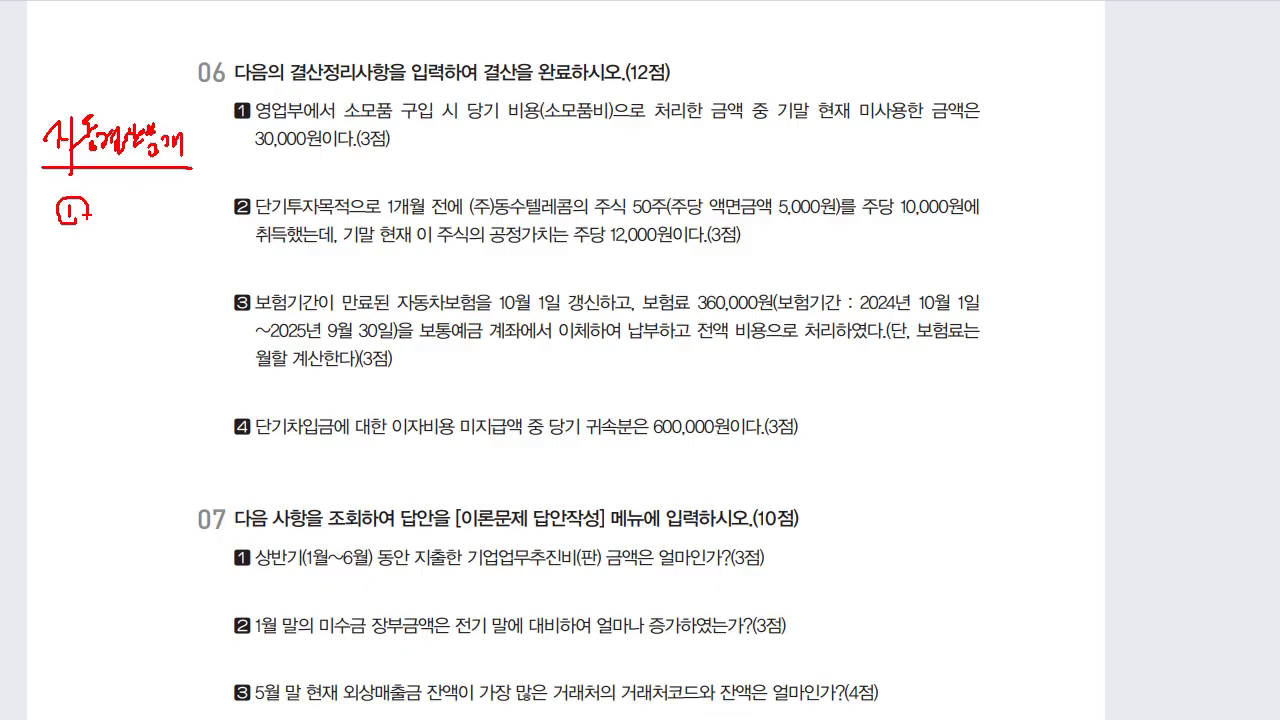
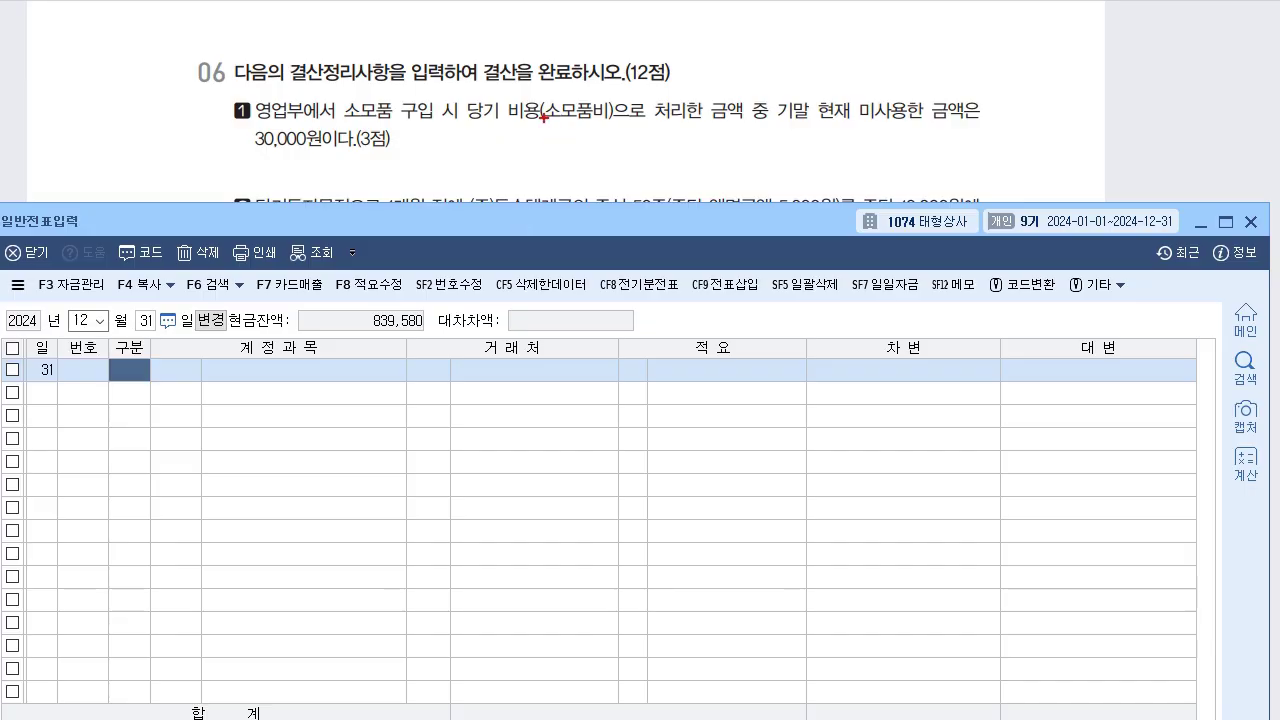
pyautogui.moveTo(500, 130); pyautogui.dragTo(602, 133)
pyautogui.moveTo(294, 158)
pyautogui.mouseDown()
pyautogui.moveTo(322, 128)
pyautogui.moveTo(298, 162)
pyautogui.mouseUp()
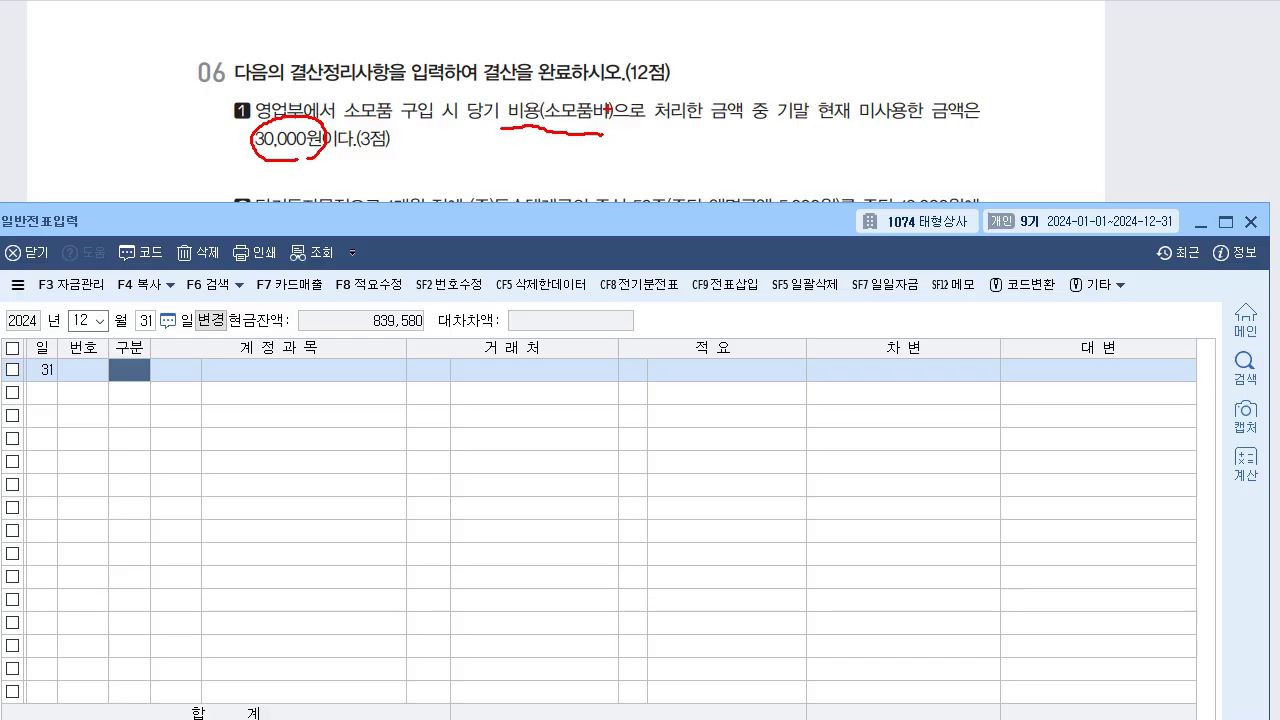
pyautogui.moveTo(667, 148)
pyautogui.mouseDown()
pyautogui.moveTo(654, 190)
pyautogui.moveTo(673, 195)
pyautogui.moveTo(697, 176)
pyautogui.moveTo(712, 190)
pyautogui.mouseUp()
pyautogui.moveTo(710, 158)
pyautogui.mouseDown()
pyautogui.moveTo(730, 196)
pyautogui.moveTo(744, 188)
pyautogui.mouseUp()
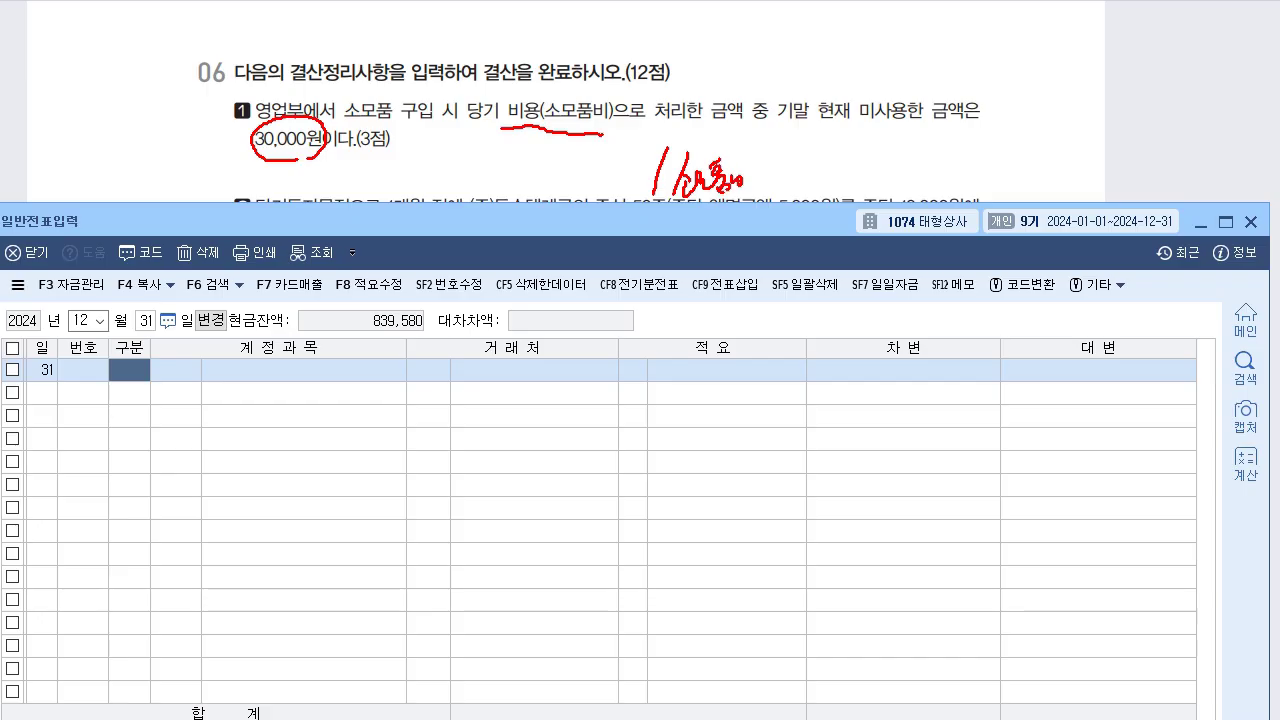
pyautogui.moveTo(750, 138); pyautogui.dragTo(750, 214)
pyautogui.moveTo(810, 168)
pyautogui.mouseDown()
pyautogui.moveTo(864, 192)
pyautogui.moveTo(887, 178)
pyautogui.mouseUp()
pyautogui.moveTo(752, 168)
pyautogui.mouseDown()
pyautogui.moveTo(757, 194)
pyautogui.moveTo(774, 190)
pyautogui.mouseUp()
pyautogui.moveTo(782, 170); pyautogui.dragTo(784, 200)
pyautogui.moveTo(448, 148)
pyautogui.mouseDown()
pyautogui.moveTo(434, 186)
pyautogui.moveTo(456, 172)
pyautogui.mouseUp()
pyautogui.moveTo(446, 170); pyautogui.dragTo(512, 180)
pyautogui.moveTo(534, 162)
pyautogui.mouseDown()
pyautogui.moveTo(540, 188)
pyautogui.moveTo(556, 190)
pyautogui.mouseUp()
pyautogui.moveTo(566, 176); pyautogui.dragTo(588, 190)
pyautogui.moveTo(592, 184); pyautogui.dragTo(626, 181)
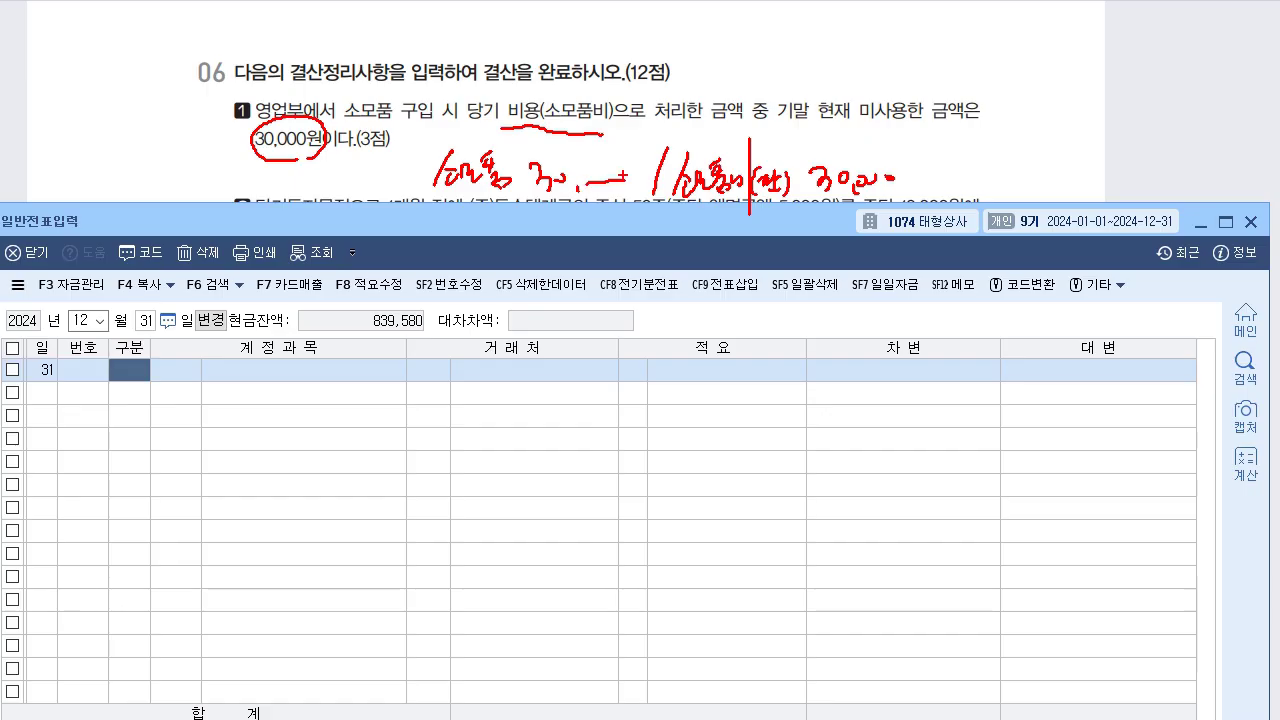
pyautogui.press('Escape')
# Enter a December 31 debit (차변) line for 소모품 (0173) with an amount of 30,000
pyautogui.press('3')
pyautogui.press('Return')
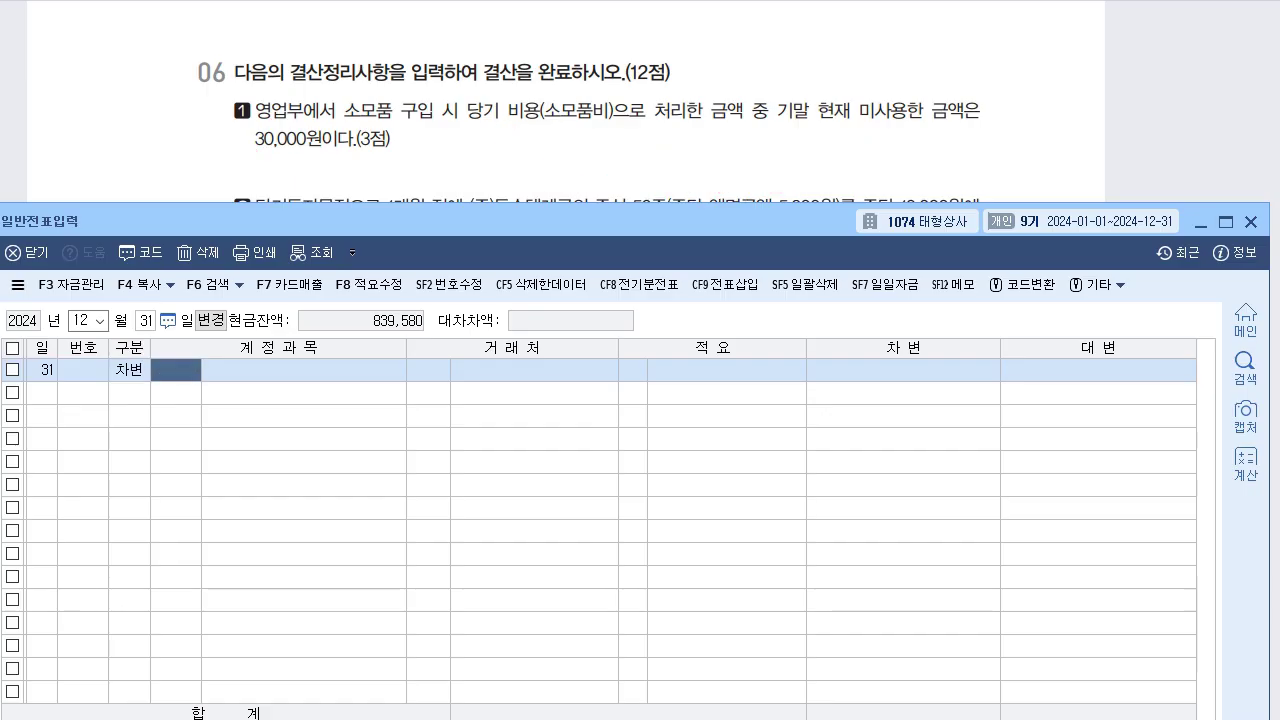
pyautogui.write('173')
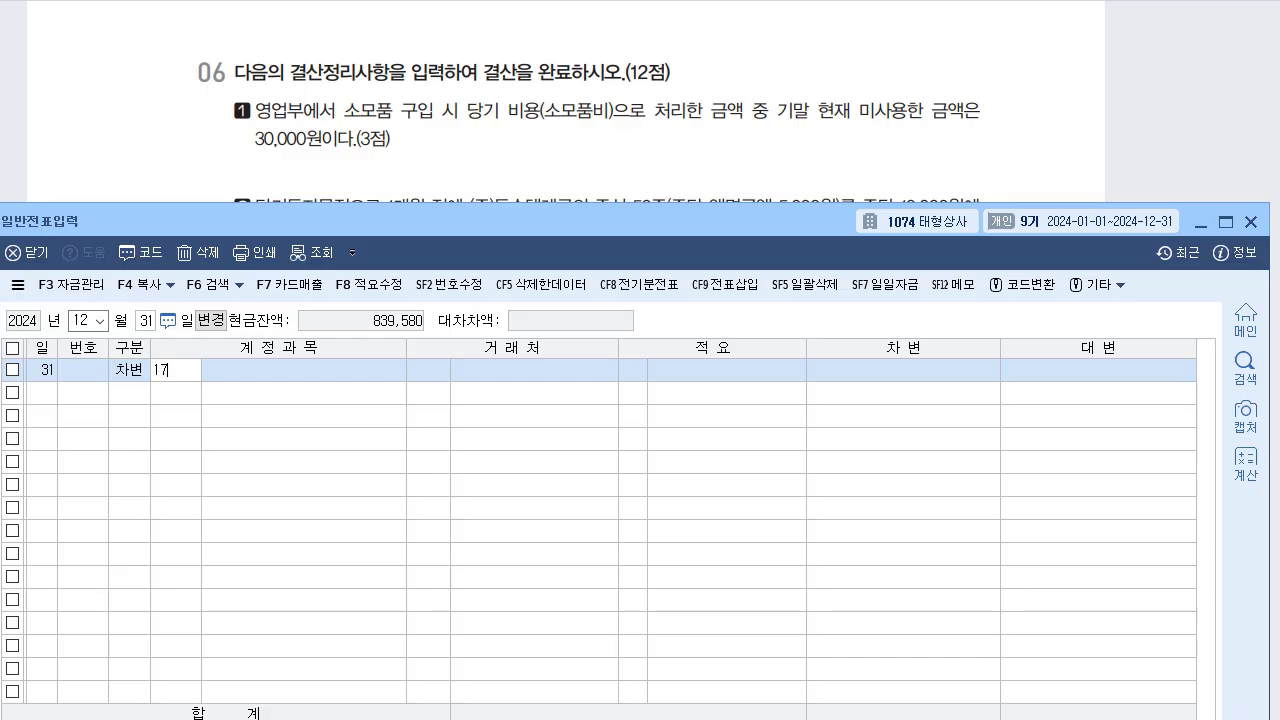
pyautogui.press('Return')
pyautogui.press('Return')
pyautogui.press('Return')
pyautogui.press('Return')
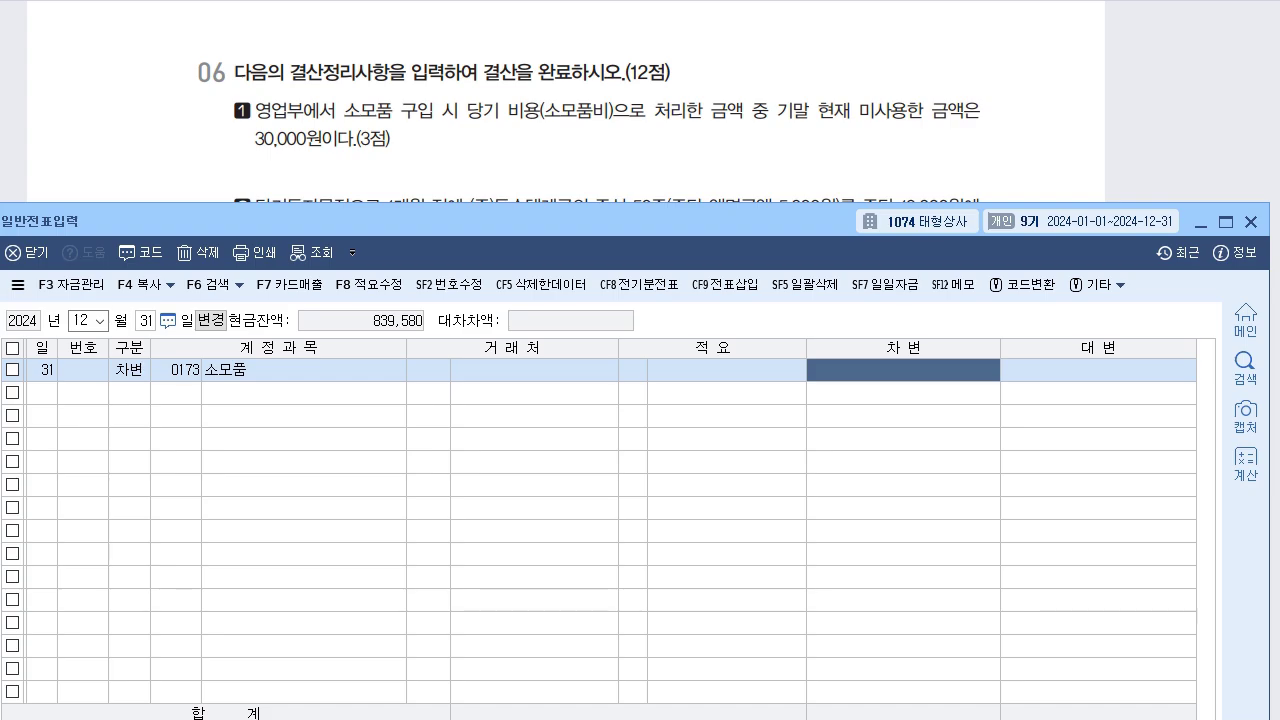
pyautogui.write('30,000')
pyautogui.press('Return')
# Add the balancing credit (대변) line for 소모품비 (0830) with an amount of 30,000
pyautogui.press('4')
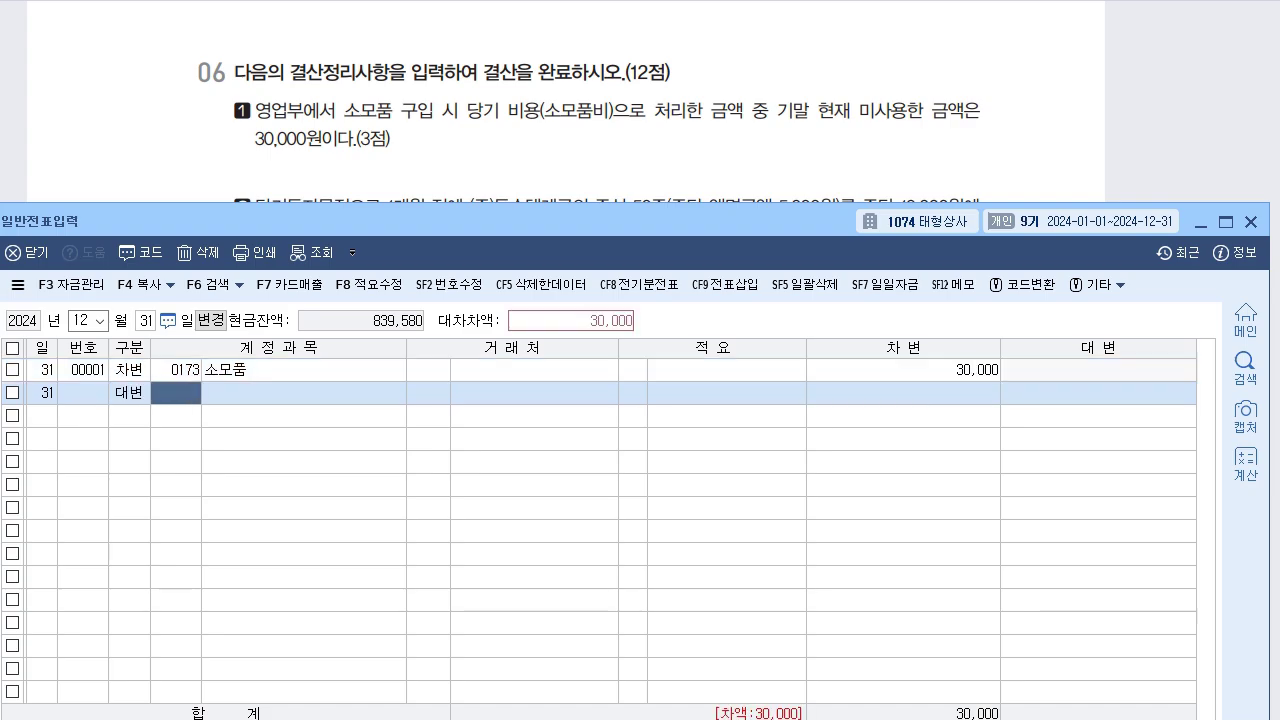
pyautogui.write('830')
pyautogui.press('Return')
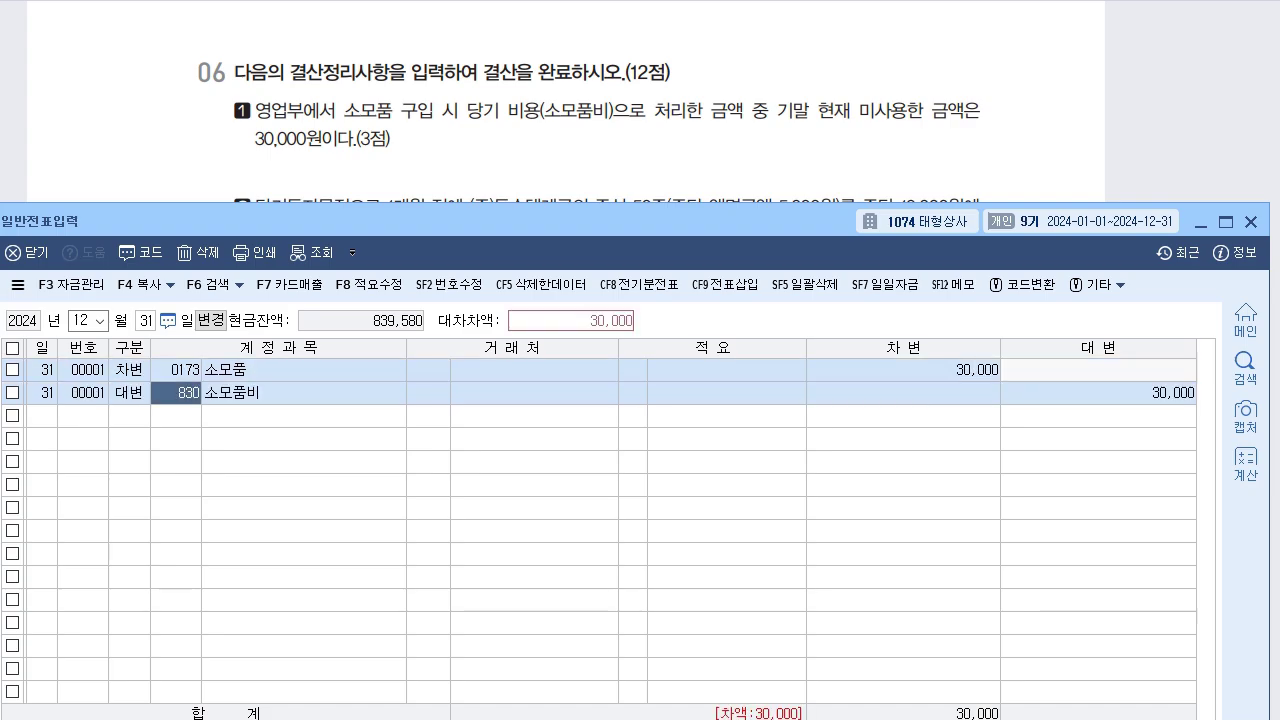
pyautogui.press('Return')
pyautogui.press('Return')
pyautogui.press('Return')
pyautogui.press('Return')
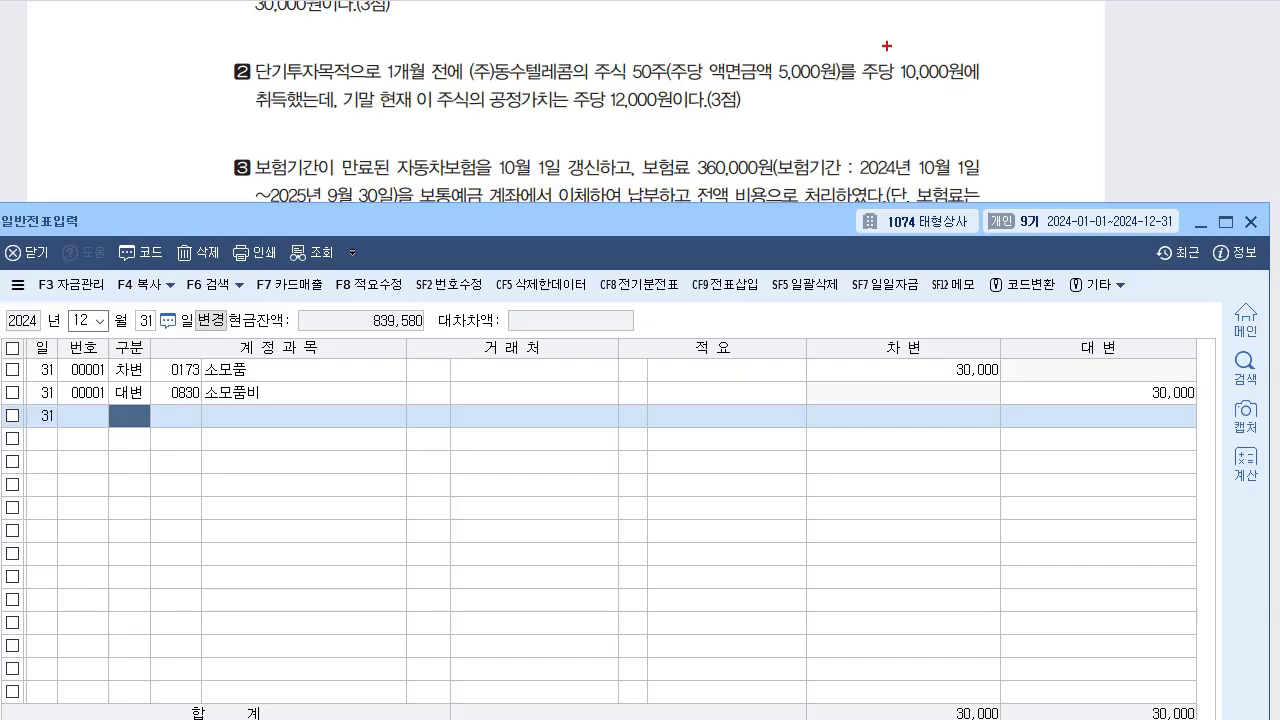
pyautogui.moveTo(874, 86); pyautogui.dragTo(954, 90)
pyautogui.moveTo(906, 30); pyautogui.dragTo(898, 48)
pyautogui.moveTo(905, 38); pyautogui.dragTo(927, 48)
pyautogui.moveTo(928, 40); pyautogui.dragTo(936, 38)
pyautogui.moveTo(750, 44)
pyautogui.mouseDown()
pyautogui.moveTo(732, 88)
pyautogui.moveTo(760, 86)
pyautogui.mouseUp()
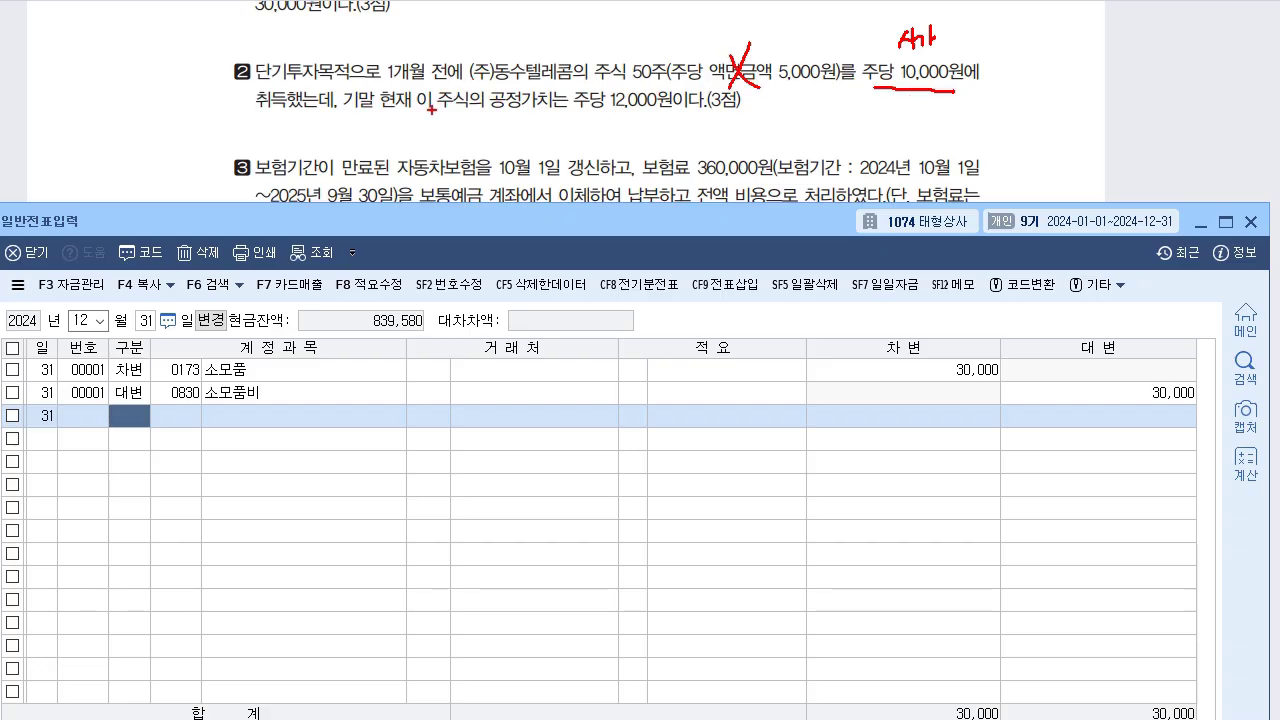
pyautogui.moveTo(607, 114); pyautogui.dragTo(669, 115)
pyautogui.moveTo(641, 124); pyautogui.dragTo(636, 164)
pyautogui.moveTo(670, 126)
pyautogui.mouseDown()
pyautogui.moveTo(680, 142)
pyautogui.moveTo(690, 124)
pyautogui.mouseUp()
pyautogui.moveTo(690, 120); pyautogui.dragTo(702, 184)
pyautogui.moveTo(706, 144)
pyautogui.mouseDown()
pyautogui.moveTo(718, 132)
pyautogui.moveTo(732, 150)
pyautogui.moveTo(754, 128)
pyautogui.moveTo(752, 154)
pyautogui.mouseUp()
pyautogui.moveTo(756, 122)
pyautogui.mouseDown()
pyautogui.moveTo(780, 150)
pyautogui.moveTo(804, 152)
pyautogui.moveTo(842, 124)
pyautogui.moveTo(852, 160)
pyautogui.moveTo(864, 126)
pyautogui.mouseUp()
pyautogui.moveTo(858, 121); pyautogui.dragTo(868, 144)
pyautogui.moveTo(866, 124); pyautogui.dragTo(884, 132)
pyautogui.moveTo(872, 138)
pyautogui.mouseDown()
pyautogui.moveTo(882, 146)
pyautogui.moveTo(870, 162)
pyautogui.mouseUp()
pyautogui.moveTo(874, 146); pyautogui.dragTo(882, 150)
pyautogui.moveTo(884, 140); pyautogui.dragTo(918, 138)
pyautogui.moveTo(910, 134)
pyautogui.mouseDown()
pyautogui.moveTo(914, 156)
pyautogui.moveTo(954, 136)
pyautogui.mouseUp()
pyautogui.moveTo(958, 136); pyautogui.dragTo(970, 136)
pyautogui.moveTo(310, 122); pyautogui.dragTo(334, 134)
pyautogui.moveTo(342, 118); pyautogui.dragTo(350, 130)
pyautogui.moveTo(340, 136); pyautogui.dragTo(363, 164)
pyautogui.moveTo(364, 137); pyautogui.dragTo(476, 146)
pyautogui.moveTo(470, 132); pyautogui.dragTo(524, 150)
pyautogui.moveTo(534, 134); pyautogui.dragTo(636, 134)
pyautogui.moveTo(632, 120); pyautogui.dragTo(632, 130)
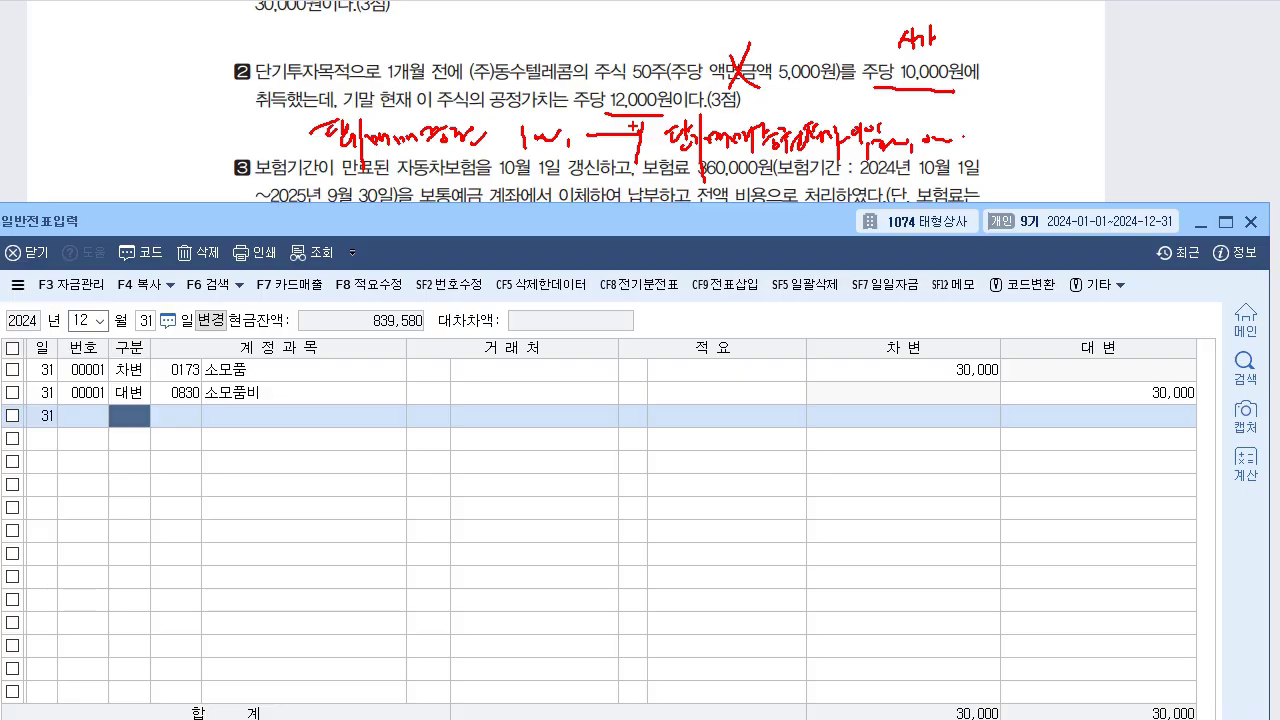
pyautogui.press('Escape')
# Enter a December 31 debit (차변) line for 단기매매증권 (0107) with an amount of 100,000
pyautogui.press('Return')
pyautogui.write('107')
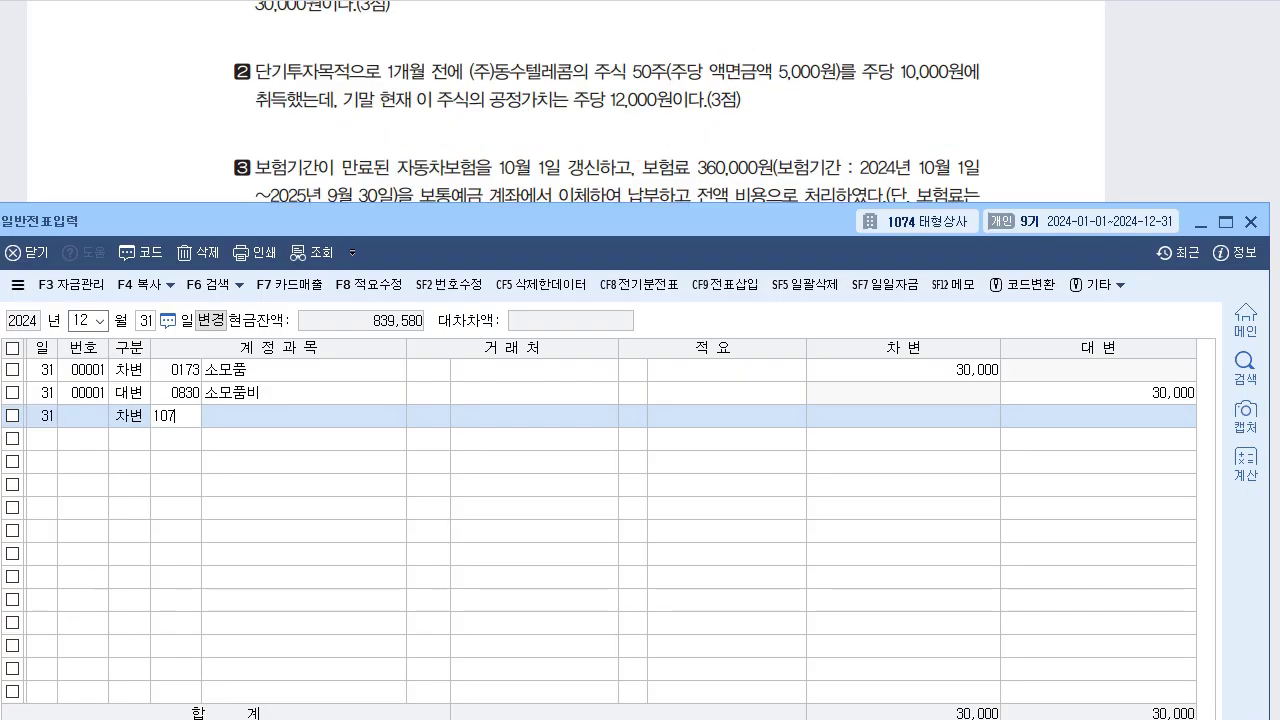
pyautogui.press('Return')
pyautogui.press('Return')
pyautogui.press('Return')
pyautogui.press('Return')
pyautogui.write('100,000')
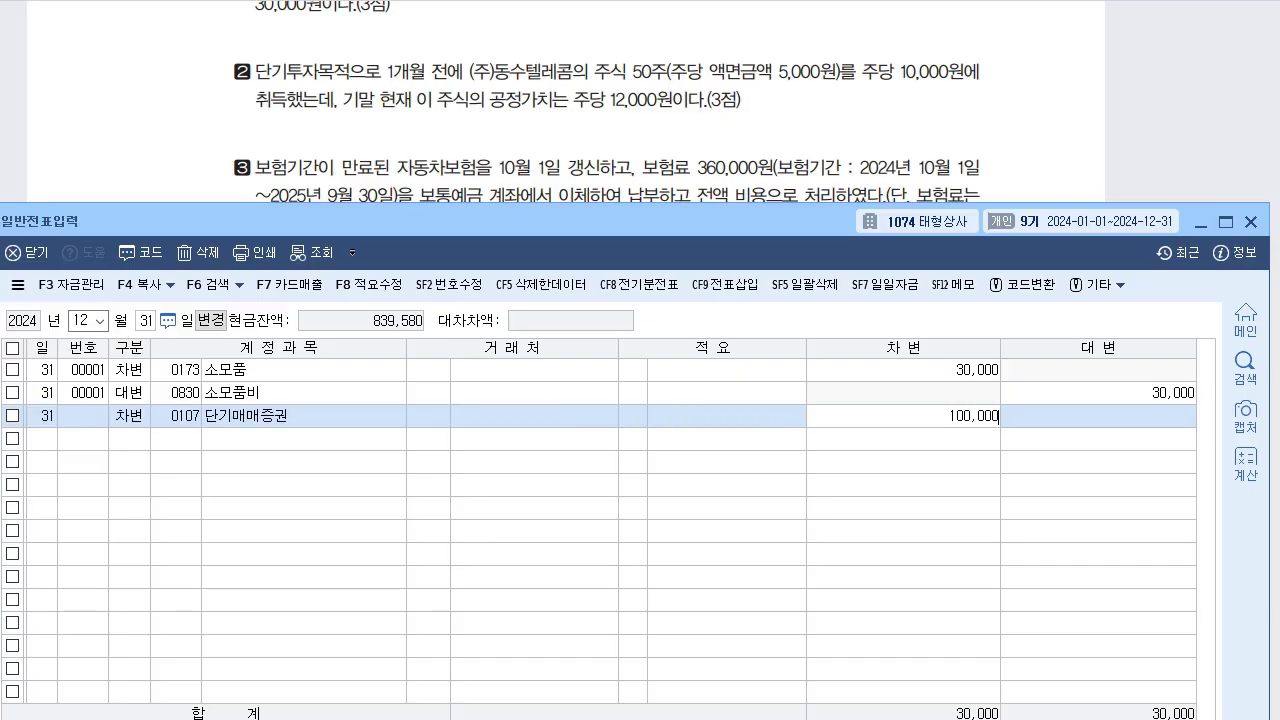
pyautogui.press('Return')
# Add the balancing credit (대변) line for 단기매매증권평가이익 (0905) with an amount of 100,000
pyautogui.write('4')
pyautogui.press('Return')
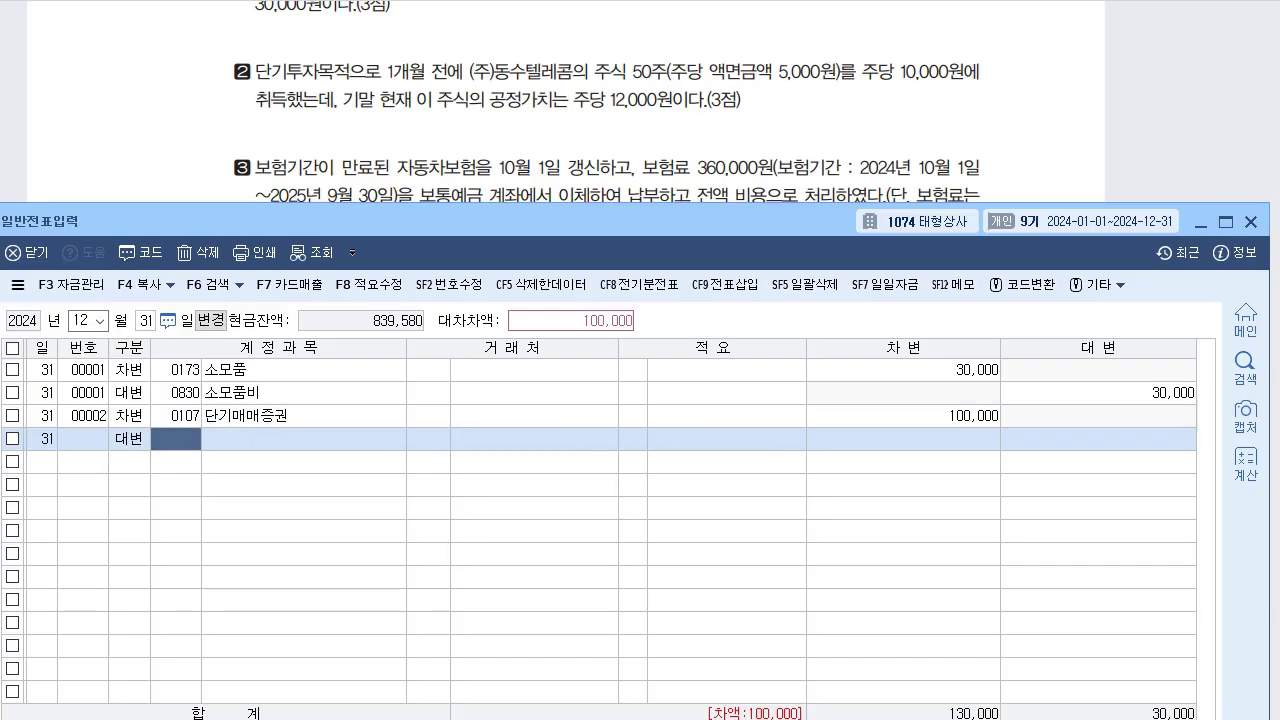
pyautogui.write('905')
pyautogui.press('Return')
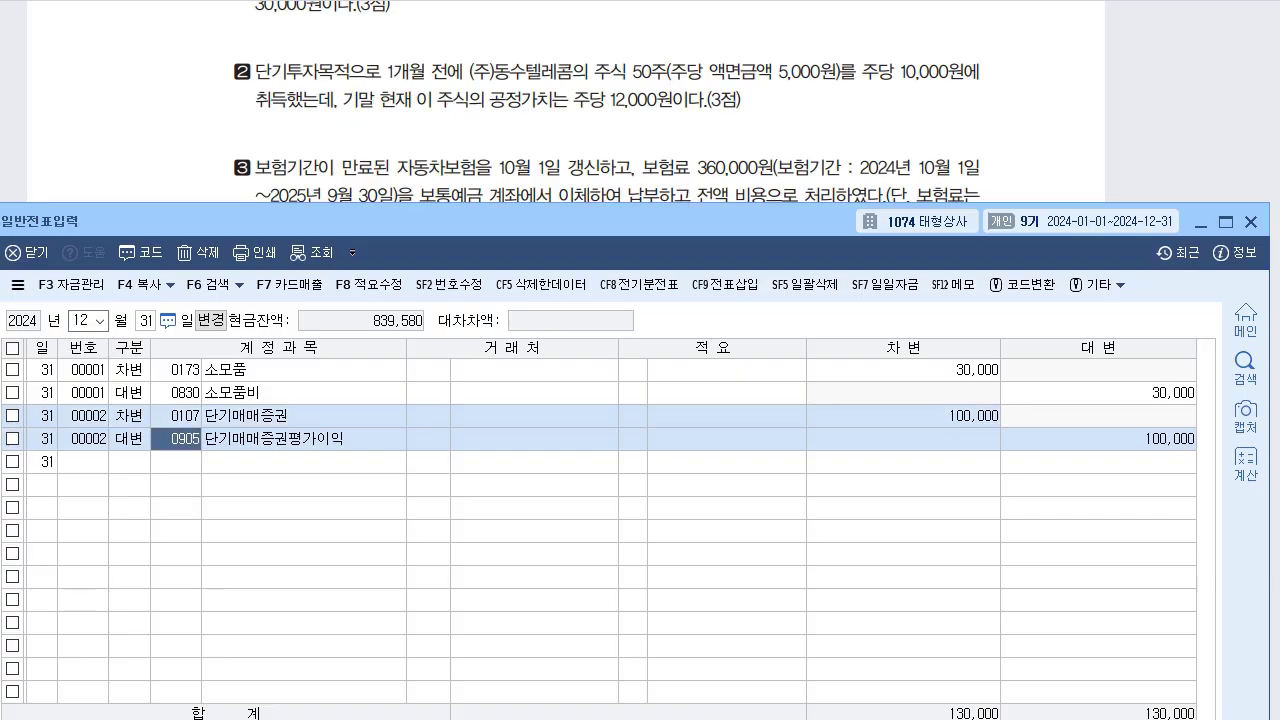
pyautogui.press('Return')
pyautogui.press('Return')
pyautogui.press('Return')
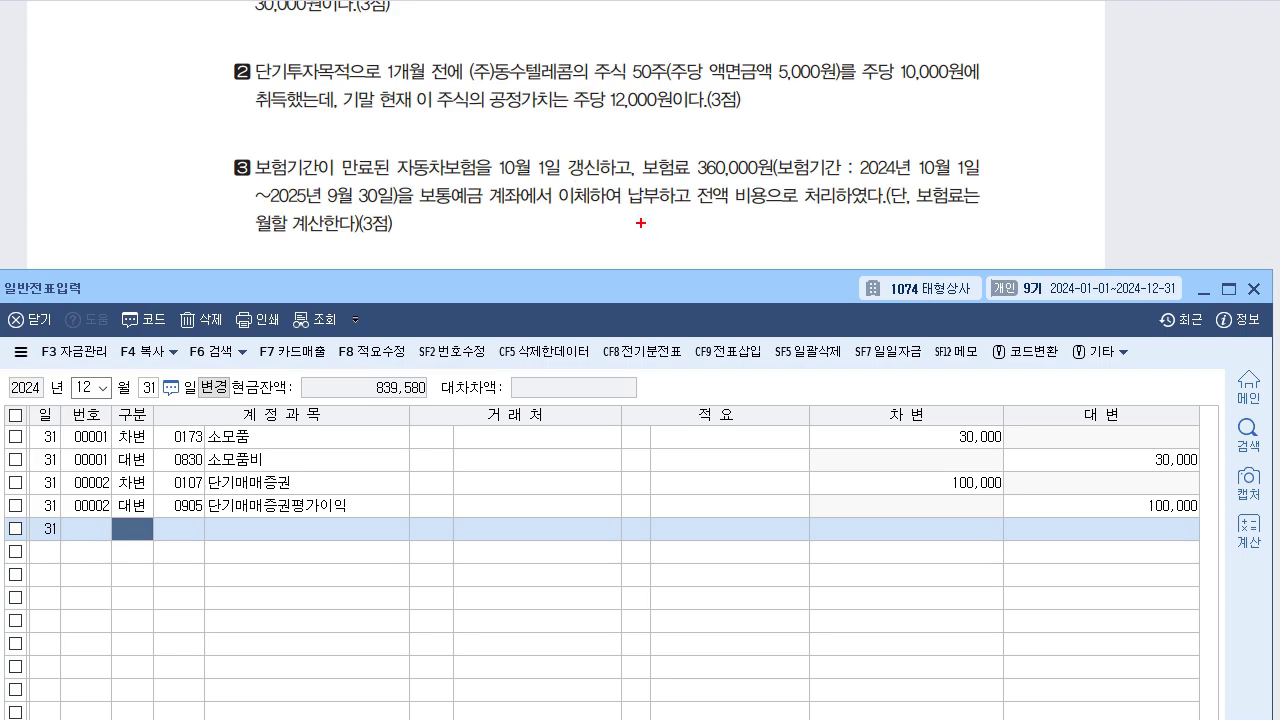
pyautogui.moveTo(902, 188); pyautogui.dragTo(978, 185)
pyautogui.moveTo(262, 209); pyautogui.dragTo(382, 204)
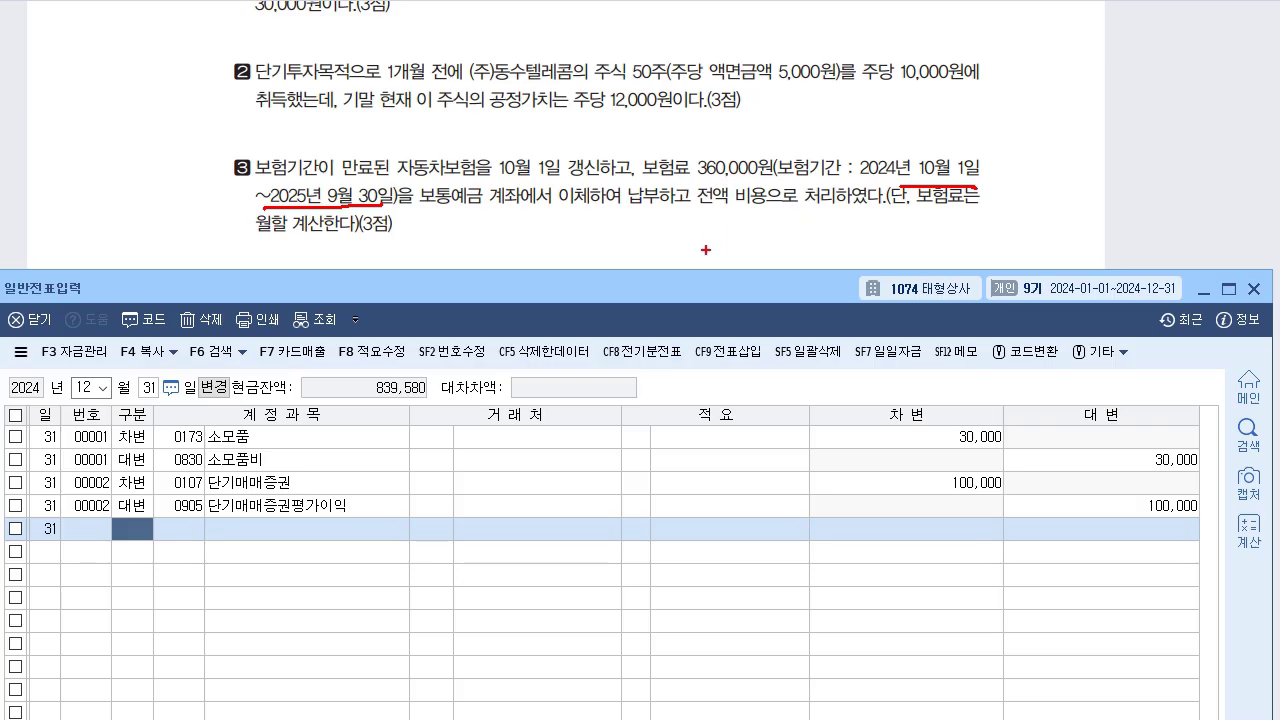
pyautogui.moveTo(686, 224); pyautogui.dragTo(683, 262)
pyautogui.moveTo(714, 236); pyautogui.dragTo(730, 256)
pyautogui.moveTo(732, 230)
pyautogui.mouseDown()
pyautogui.moveTo(740, 258)
pyautogui.moveTo(748, 250)
pyautogui.mouseUp()
pyautogui.moveTo(746, 238)
pyautogui.mouseDown()
pyautogui.moveTo(762, 258)
pyautogui.moveTo(776, 244)
pyautogui.mouseUp()
pyautogui.moveTo(766, 236)
pyautogui.mouseDown()
pyautogui.moveTo(786, 250)
pyautogui.moveTo(776, 262)
pyautogui.mouseUp()
pyautogui.moveTo(770, 258); pyautogui.dragTo(792, 260)
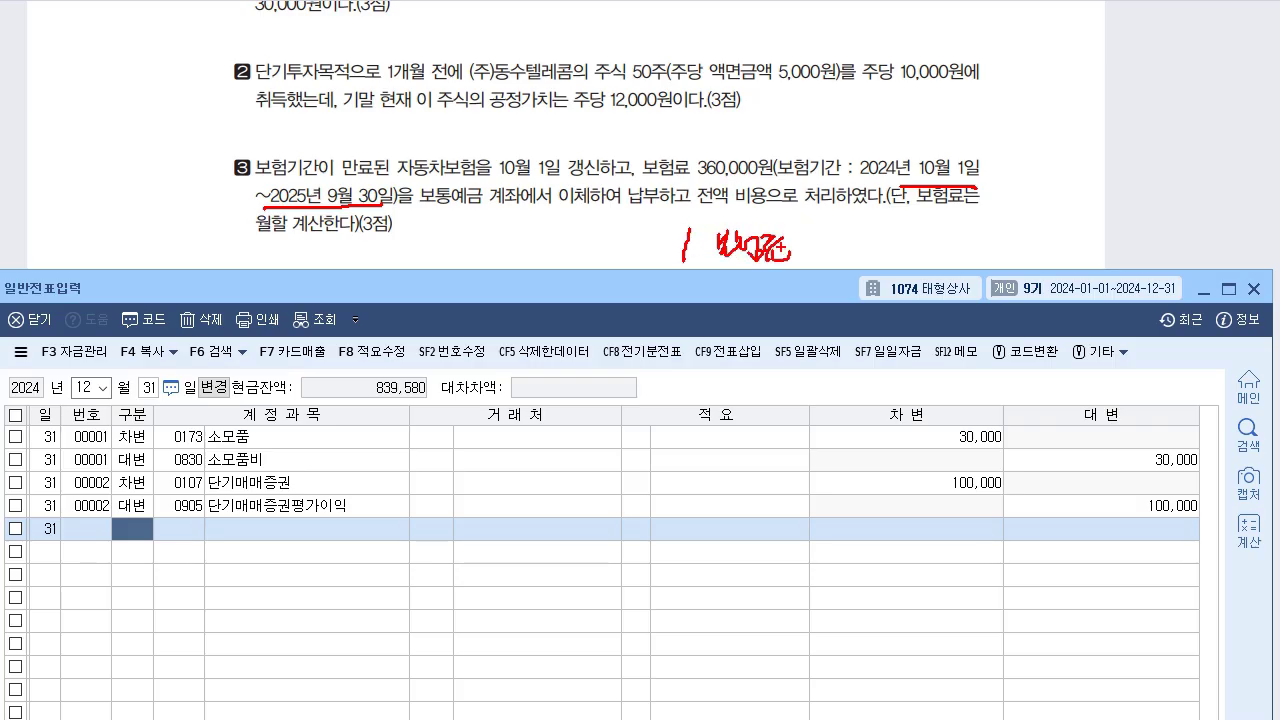
pyautogui.moveTo(348, 213); pyautogui.dragTo(286, 214)
pyautogui.moveTo(283, 184); pyautogui.dragTo(283, 206)
pyautogui.moveTo(283, 206)
pyautogui.mouseDown()
pyautogui.moveTo(280, 220)
pyautogui.moveTo(217, 232)
pyautogui.mouseUp()
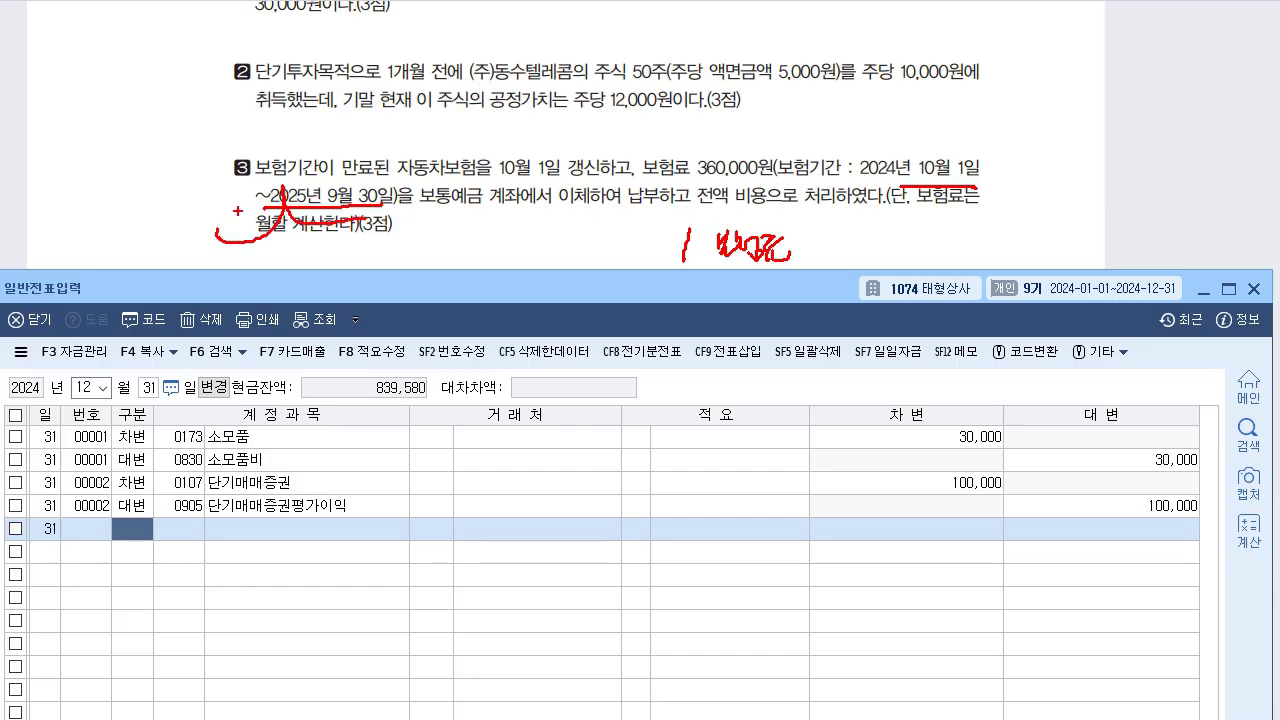
pyautogui.moveTo(298, 190)
pyautogui.mouseDown()
pyautogui.moveTo(402, 186)
pyautogui.moveTo(262, 180)
pyautogui.moveTo(378, 216)
pyautogui.mouseUp()
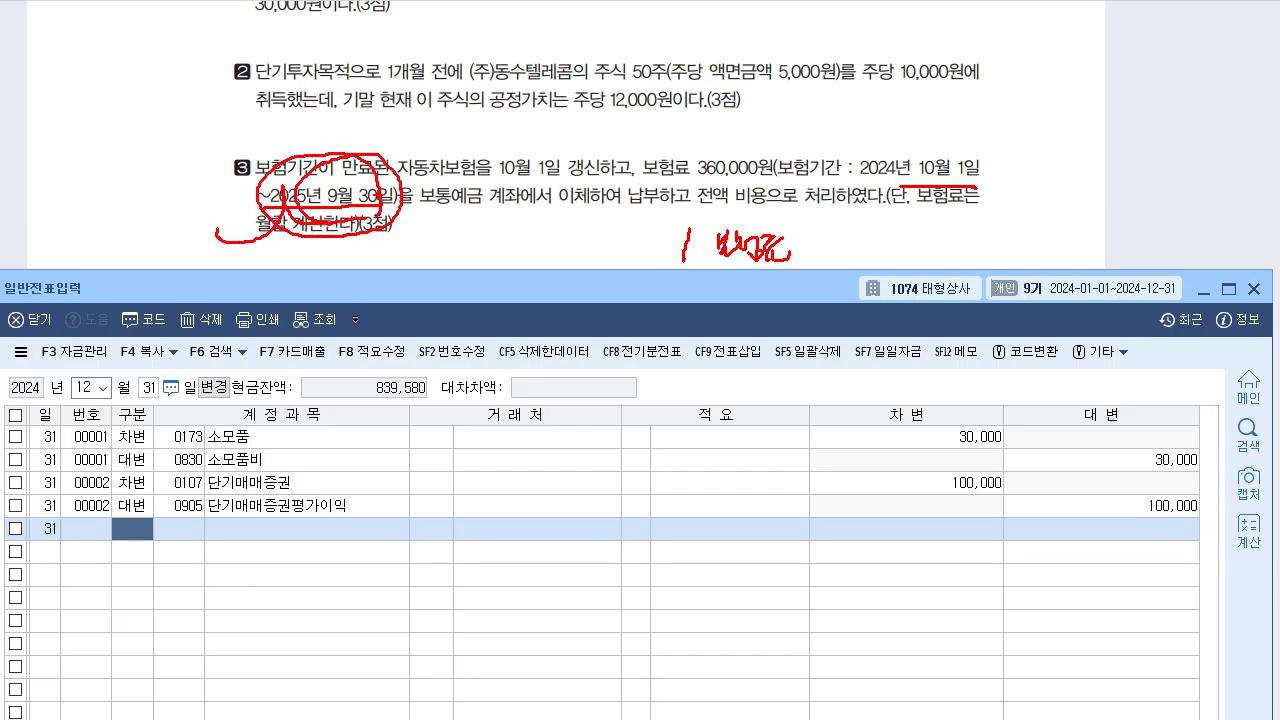
pyautogui.moveTo(374, 112); pyautogui.dragTo(402, 166)
pyautogui.moveTo(410, 112)
pyautogui.mouseDown()
pyautogui.moveTo(470, 110)
pyautogui.moveTo(483, 124)
pyautogui.mouseUp()
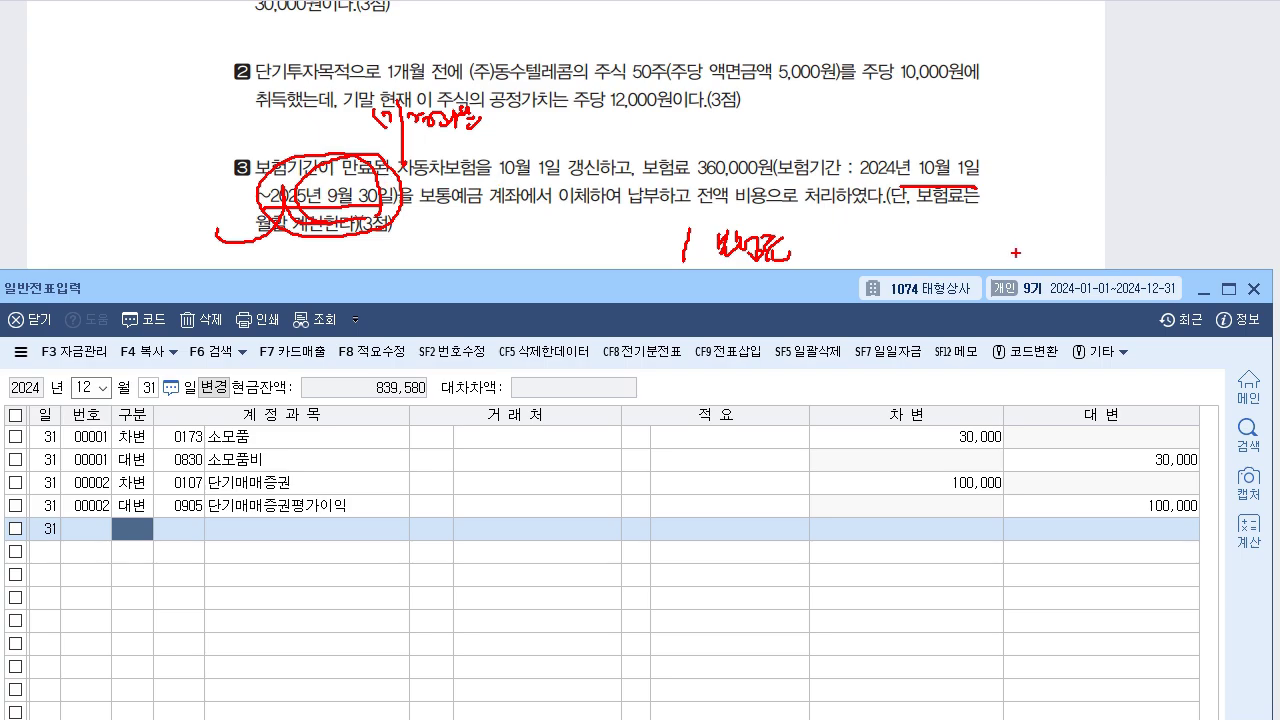
pyautogui.moveTo(430, 278); pyautogui.dragTo(446, 292)
pyautogui.moveTo(456, 264); pyautogui.dragTo(465, 301)
pyautogui.moveTo(555, 283); pyautogui.dragTo(568, 297)
pyautogui.moveTo(568, 283); pyautogui.dragTo(555, 297)
pyautogui.moveTo(642, 268)
pyautogui.mouseDown()
pyautogui.moveTo(636, 325)
pyautogui.moveTo(698, 296)
pyautogui.moveTo(730, 300)
pyautogui.mouseUp()
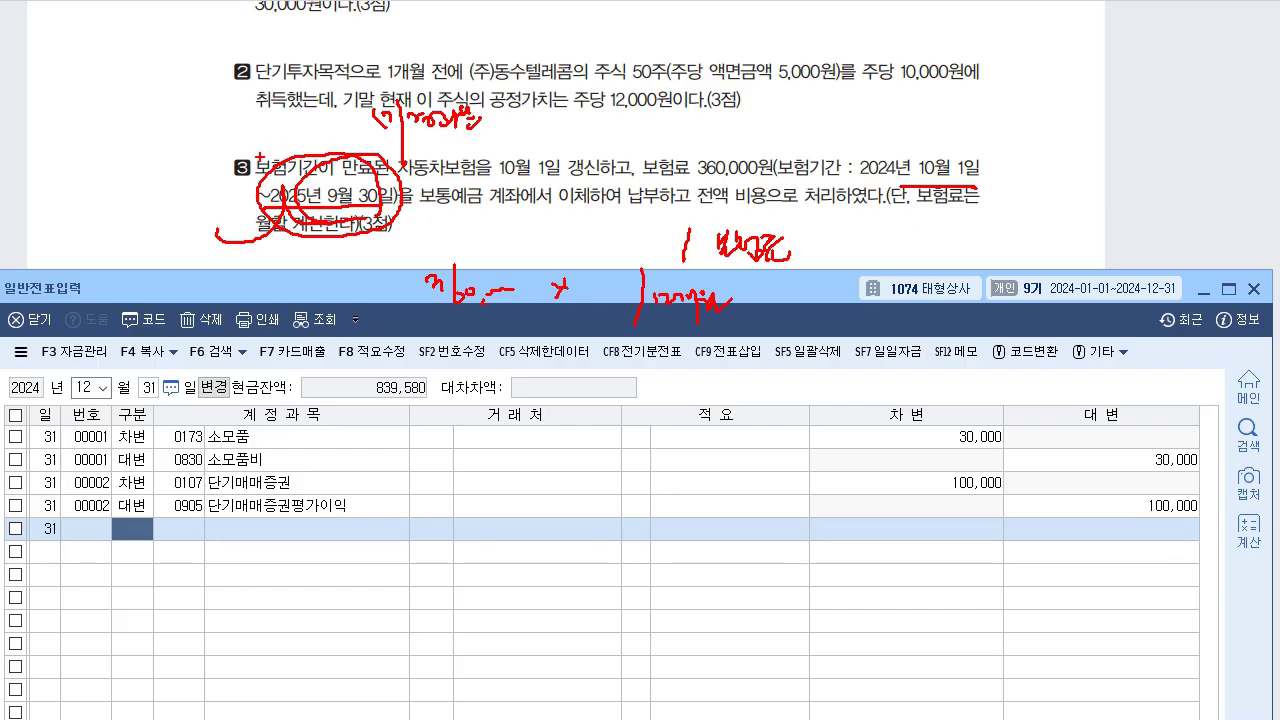
pyautogui.moveTo(592, 276)
pyautogui.mouseDown()
pyautogui.moveTo(586, 304)
pyautogui.moveTo(622, 284)
pyautogui.mouseUp()
pyautogui.moveTo(616, 274)
pyautogui.mouseDown()
pyautogui.moveTo(614, 300)
pyautogui.moveTo(634, 296)
pyautogui.mouseUp()
pyautogui.moveTo(828, 242)
pyautogui.mouseDown()
pyautogui.moveTo(848, 256)
pyautogui.moveTo(866, 244)
pyautogui.moveTo(876, 296)
pyautogui.mouseUp()
pyautogui.moveTo(890, 234); pyautogui.dragTo(886, 246)
pyautogui.moveTo(900, 246); pyautogui.dragTo(948, 236)
pyautogui.moveTo(788, 243); pyautogui.dragTo(789, 262)
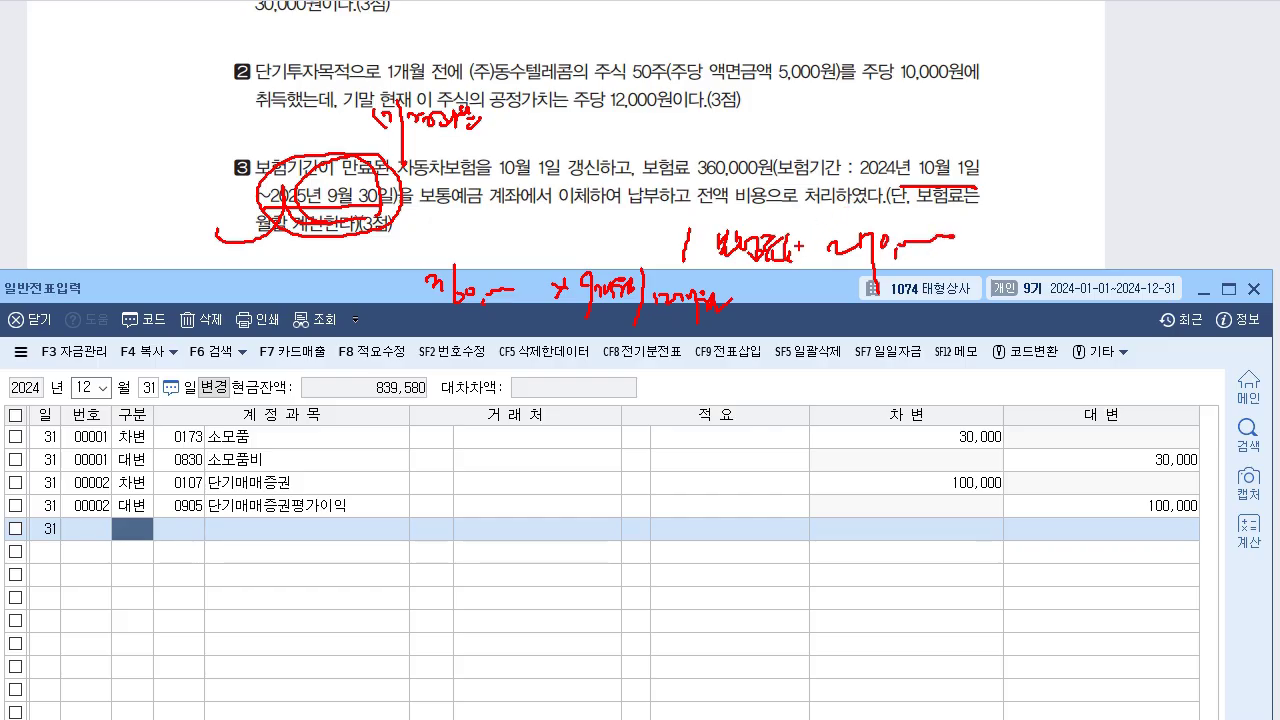
pyautogui.moveTo(790, 244)
pyautogui.mouseDown()
pyautogui.moveTo(803, 236)
pyautogui.moveTo(803, 247)
pyautogui.mouseUp()
pyautogui.moveTo(806, 236); pyautogui.dragTo(810, 262)
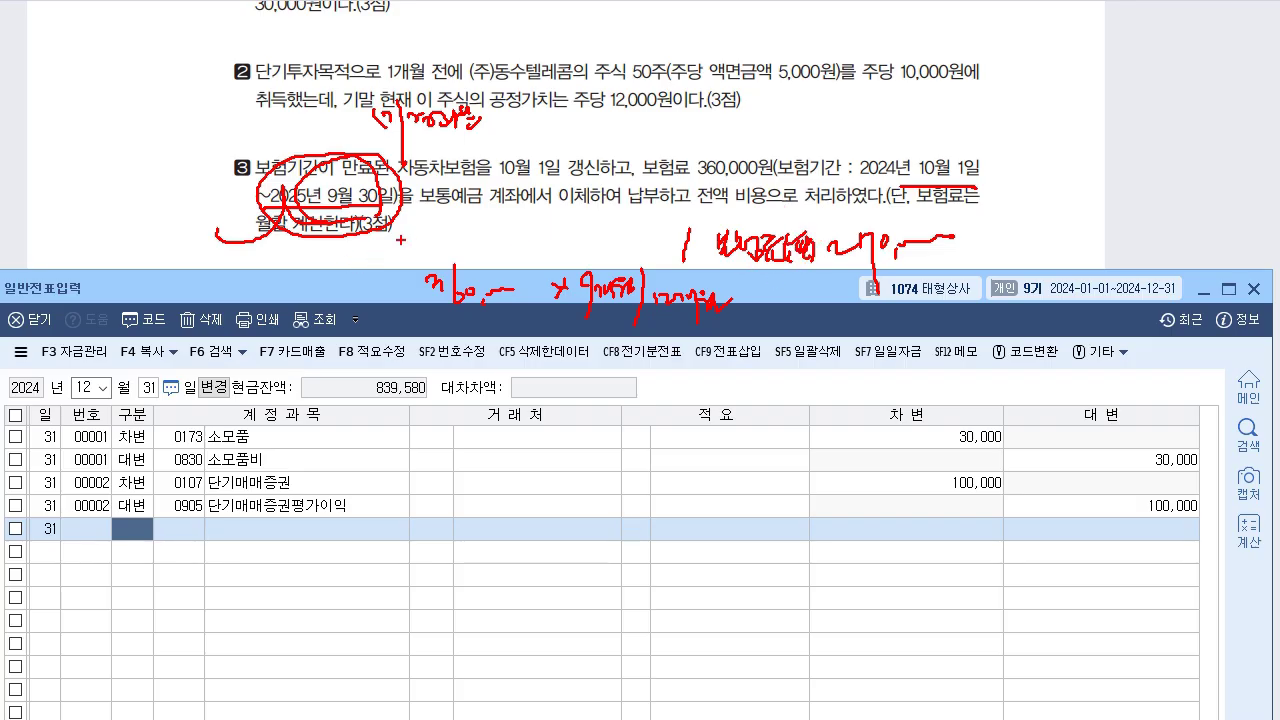
pyautogui.moveTo(413, 226)
pyautogui.mouseDown()
pyautogui.moveTo(438, 254)
pyautogui.moveTo(468, 246)
pyautogui.moveTo(474, 282)
pyautogui.mouseUp()
pyautogui.moveTo(482, 224)
pyautogui.mouseDown()
pyautogui.moveTo(500, 254)
pyautogui.moveTo(544, 250)
pyautogui.moveTo(558, 286)
pyautogui.mouseUp()
pyautogui.moveTo(570, 240); pyautogui.dragTo(622, 242)
pyautogui.moveTo(620, 234); pyautogui.dragTo(632, 244)
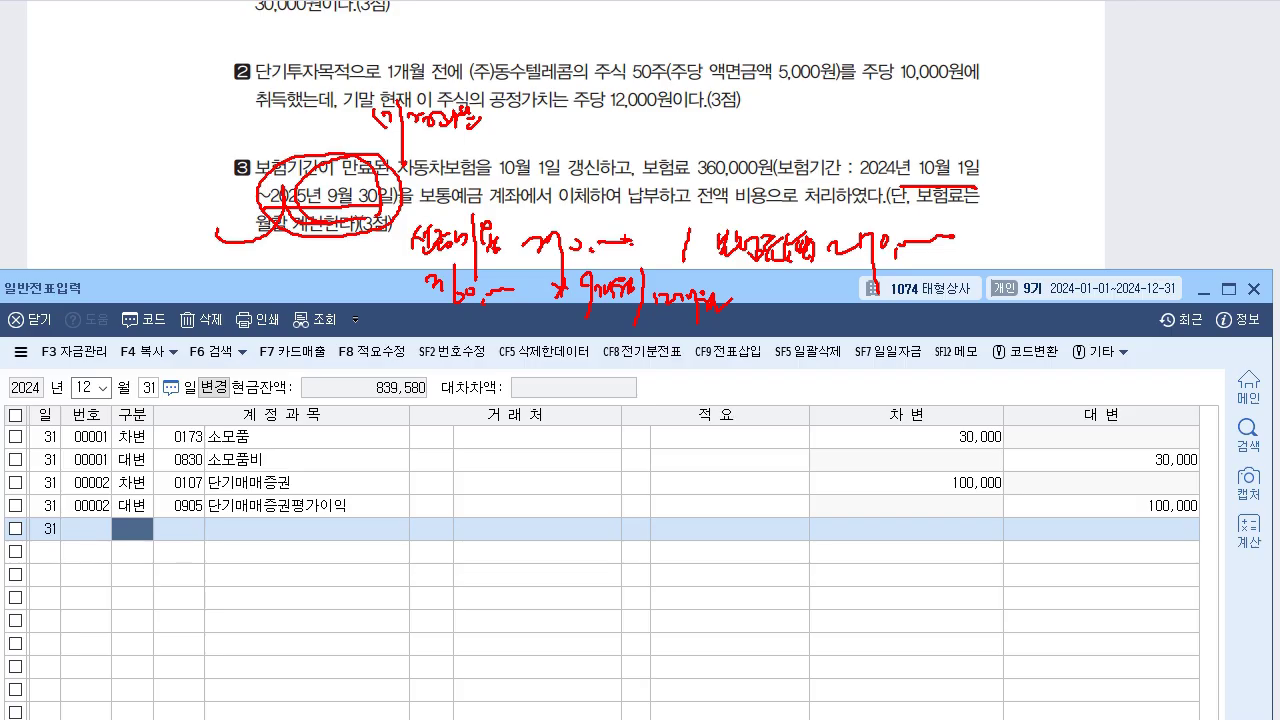
pyautogui.press('Escape')
# Enter a December 31 debit (차변) line for 선급비용 (0133) with an amount of 270,000
pyautogui.write('33')
pyautogui.press('Return')
pyautogui.press('Return')
pyautogui.press('Return')
pyautogui.press('Return')
pyautogui.write('270,000')
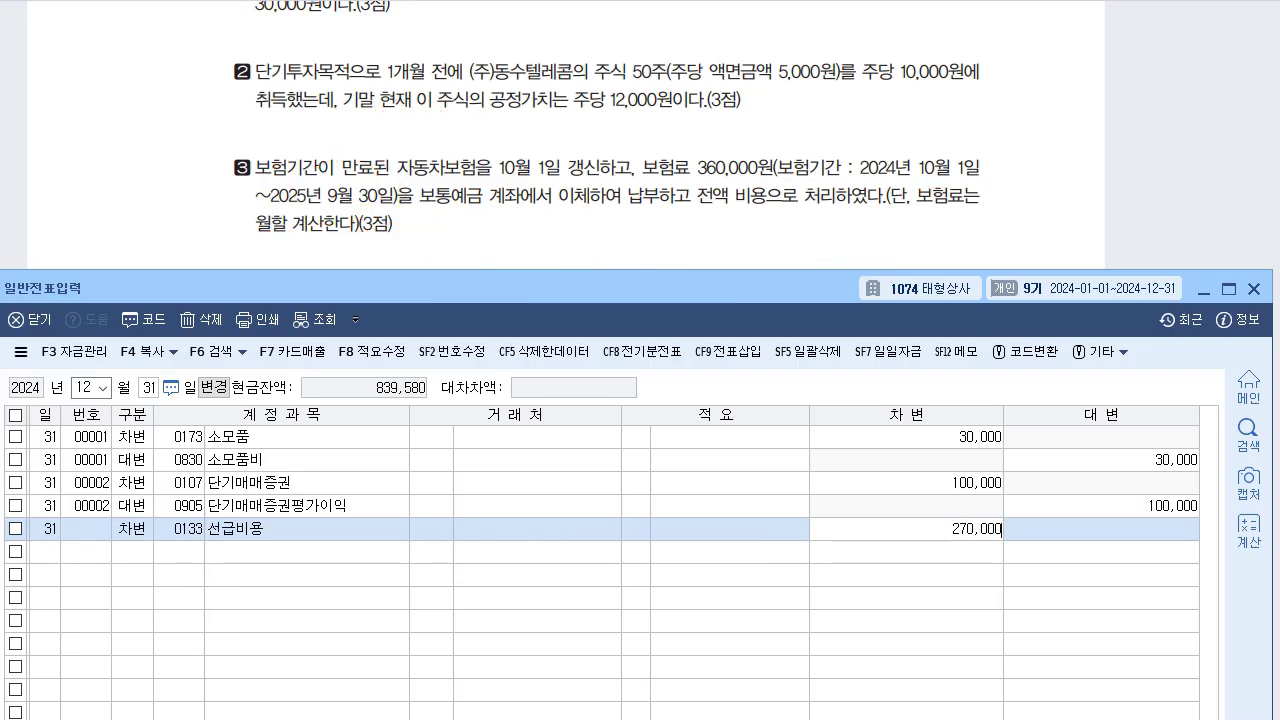
pyautogui.press('Return')
# Add the balancing credit (대변) line for 보험료 (0821) with an amount of 270,000
pyautogui.write('4')
pyautogui.press('Return')
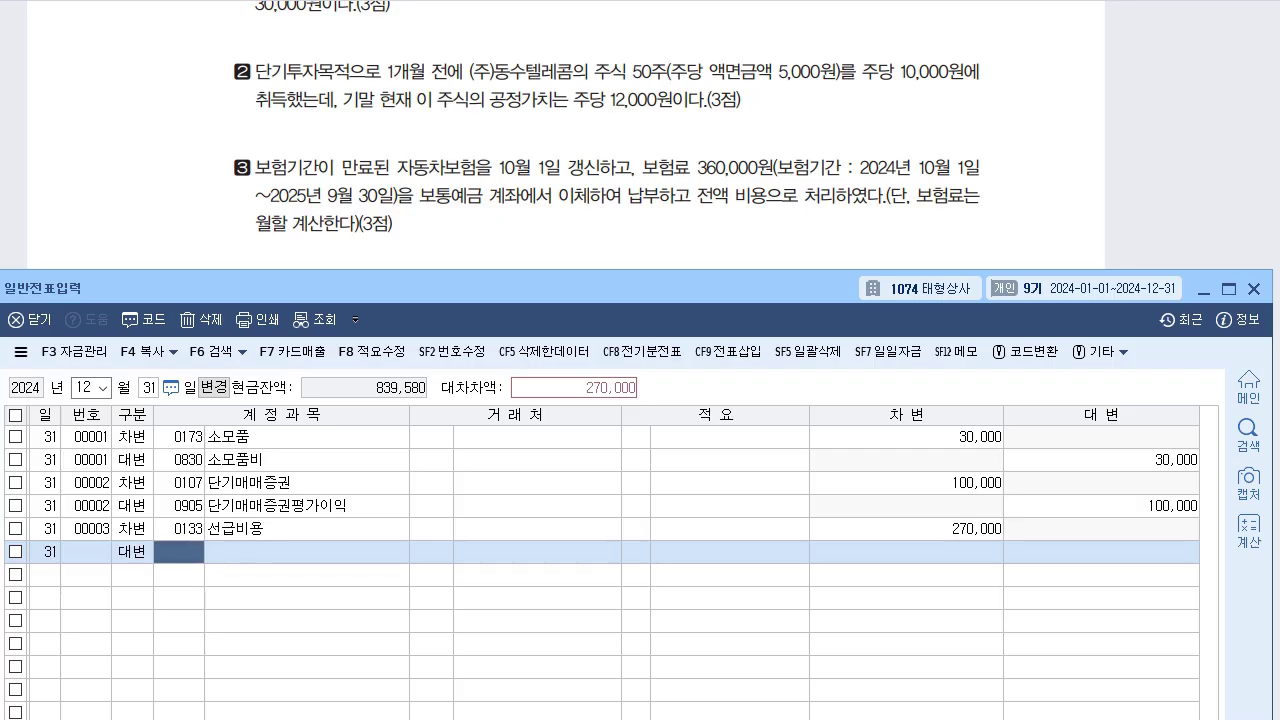
pyautogui.write('821')
pyautogui.press('Return')
pyautogui.press('Return')
pyautogui.press('Return')
pyautogui.press('Return')
pyautogui.press('Return')
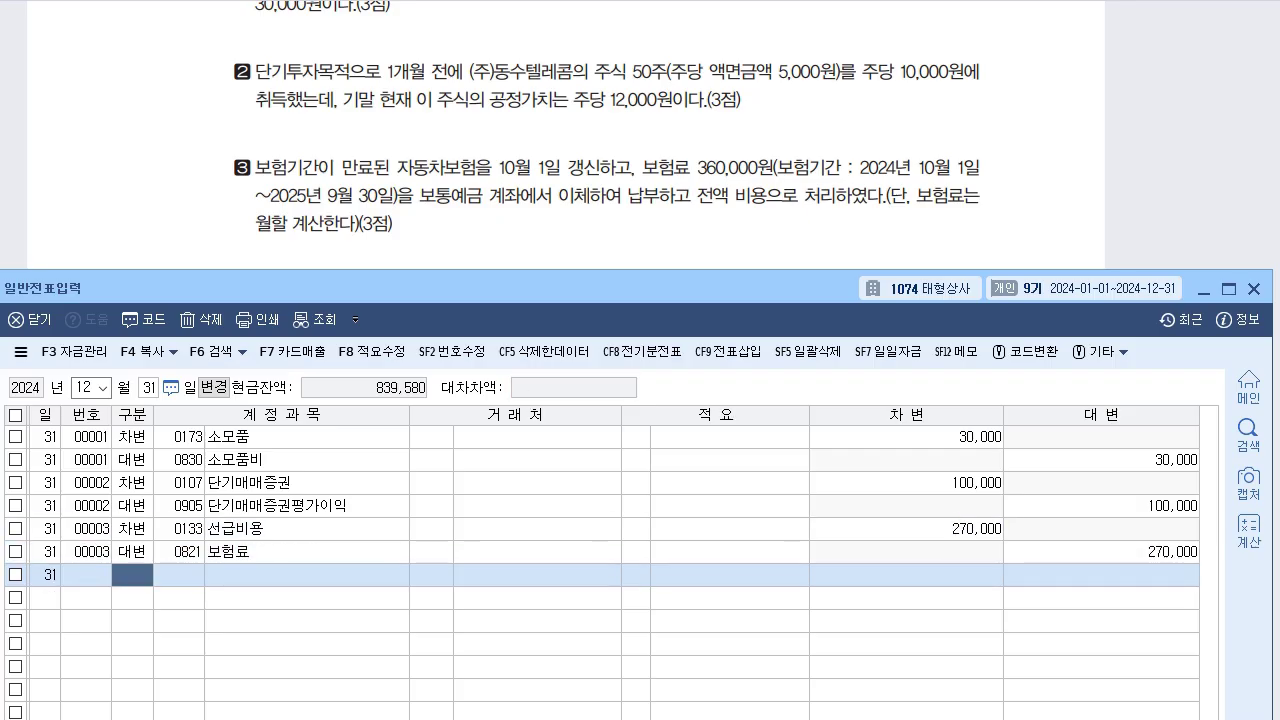
# Enter the debit (차변) line of closing adjustment 4 for 이자비용 (0951) with an amount of 600,000
pyautogui.hotkey('alt', 'Tab')
pyautogui.scroll(-4, 566, 360)
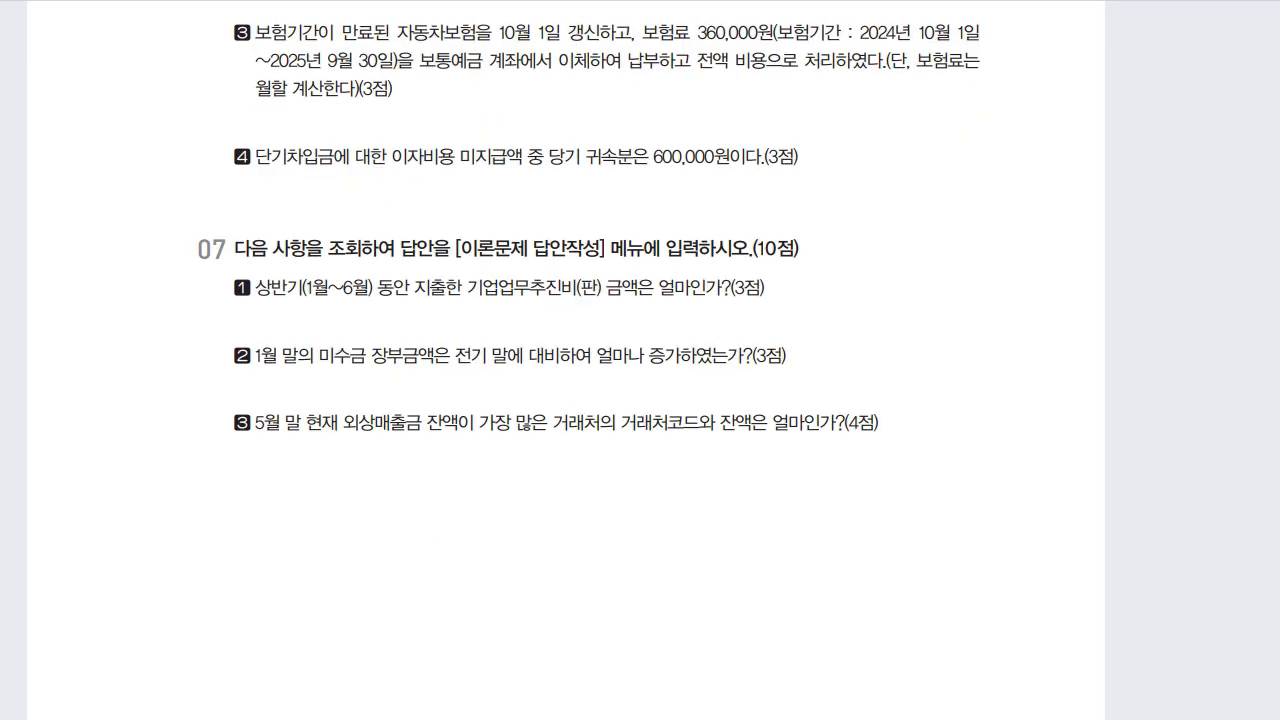
pyautogui.hotkey('alt', 'Tab')
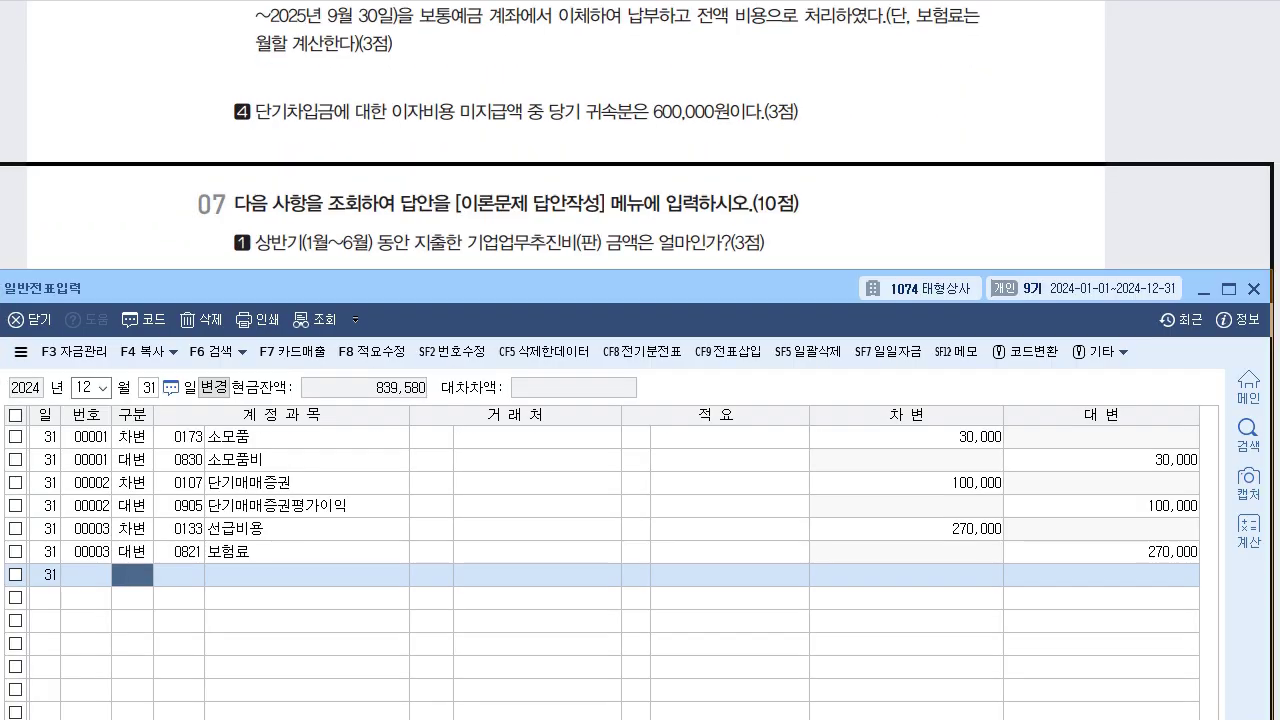
pyautogui.moveTo(560, 288); pyautogui.dragTo(569, 174)
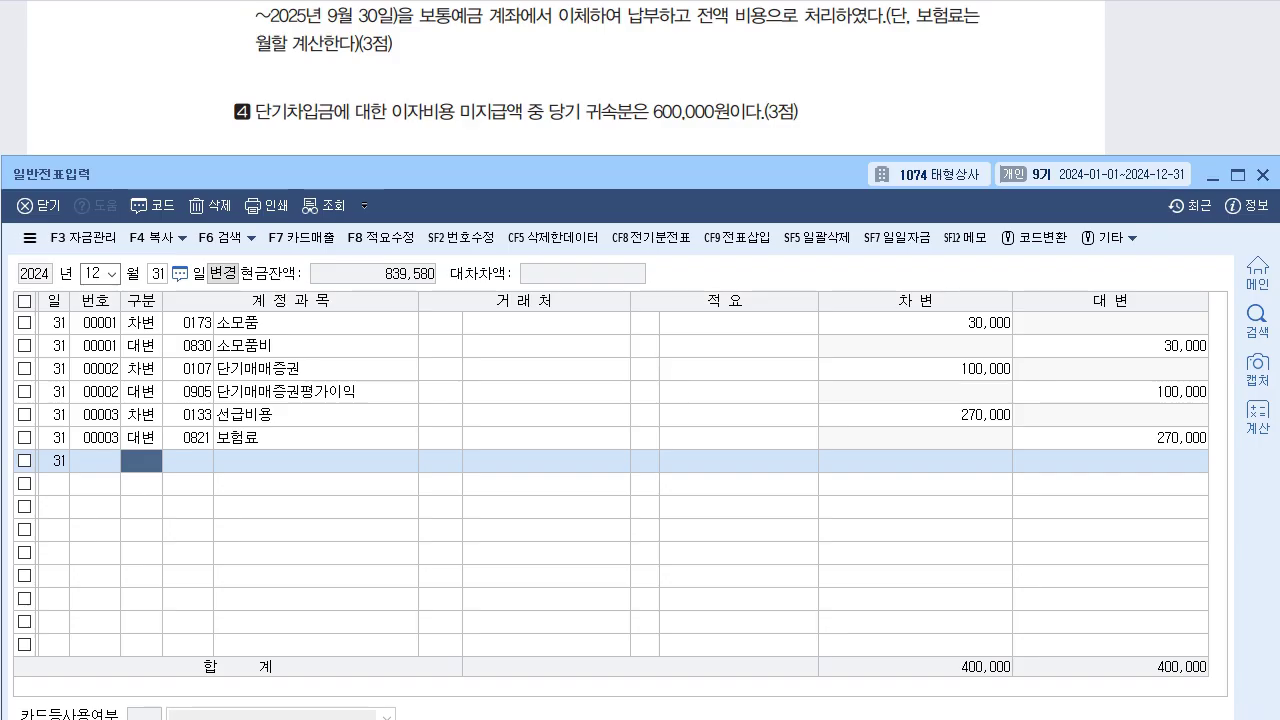
pyautogui.press('3')
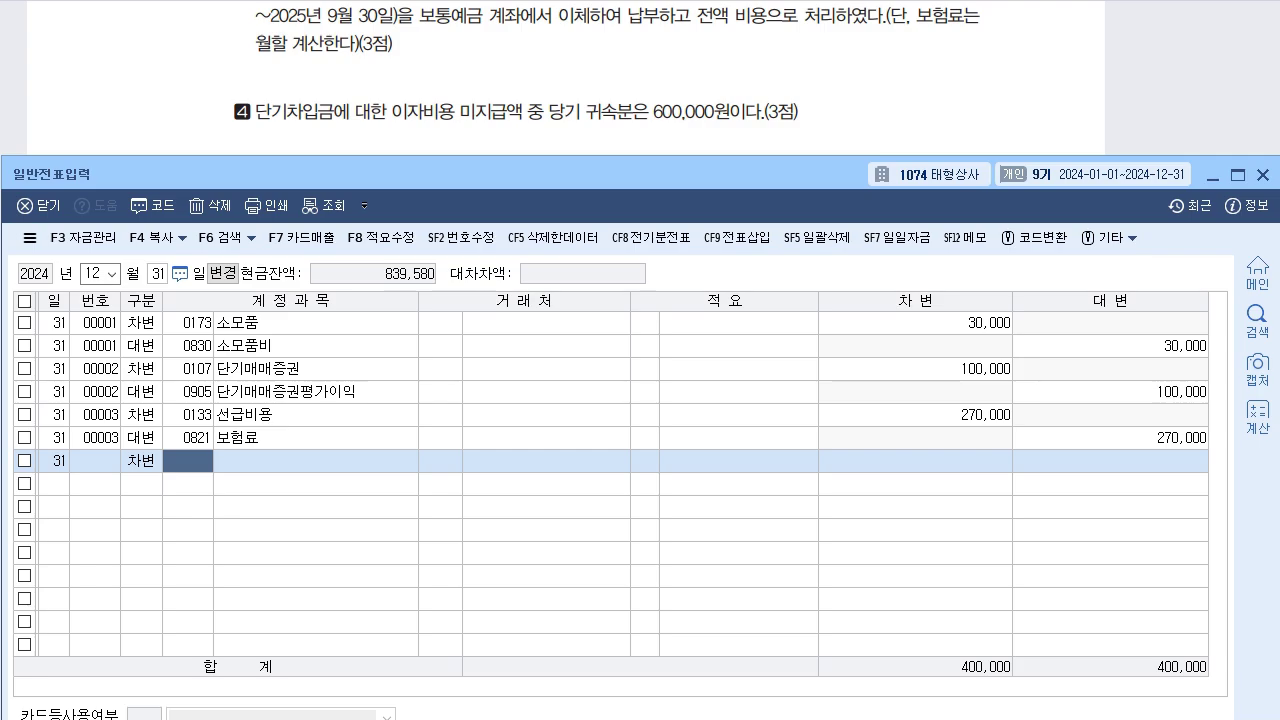
pyautogui.write('951')
pyautogui.press('Return')
pyautogui.press('Return')
pyautogui.press('Return')
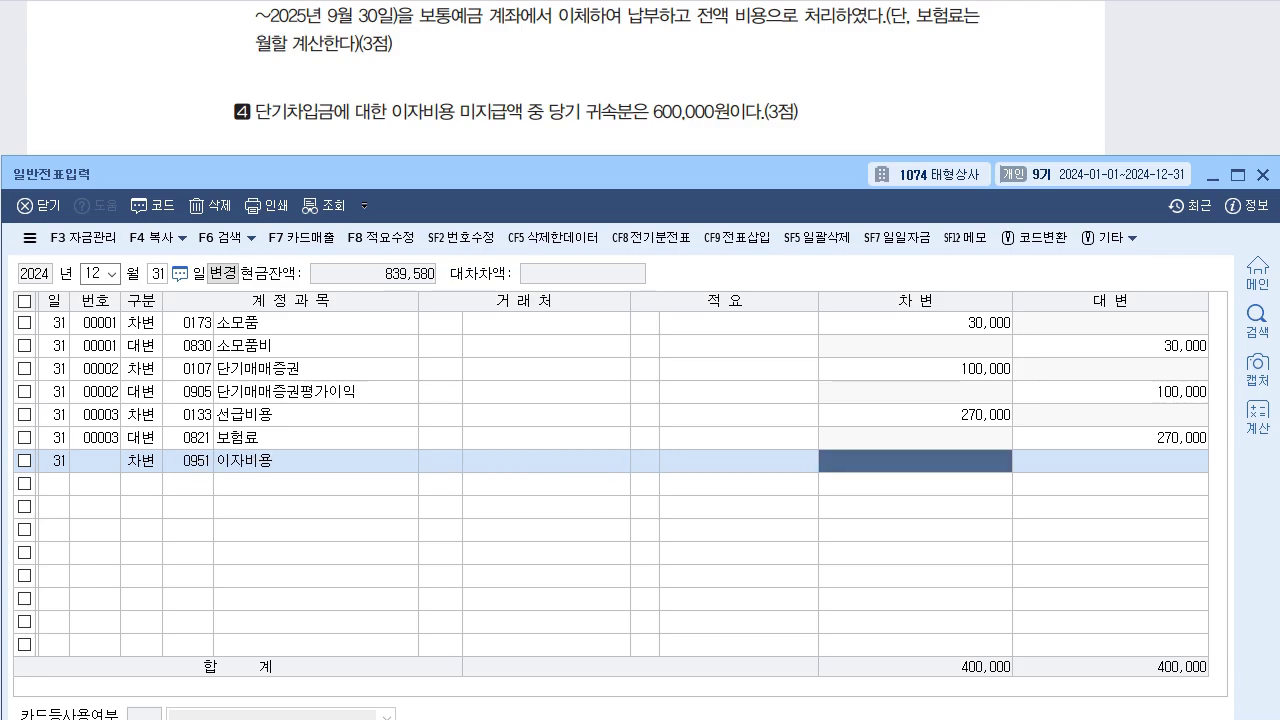
pyautogui.write('6000000')
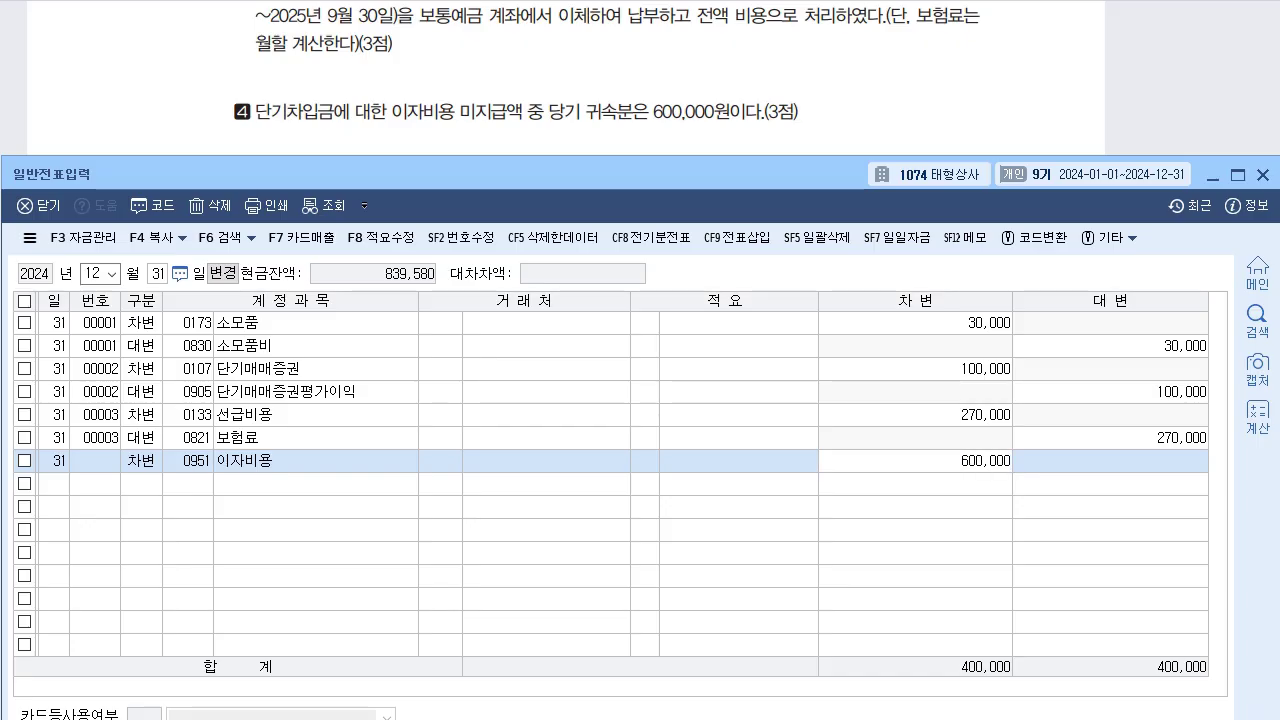
pyautogui.press('Return')
# Add the balancing credit (대변) line for 미지급비용 (0262) with an amount of 600,000
pyautogui.write('4')
pyautogui.press('Return')
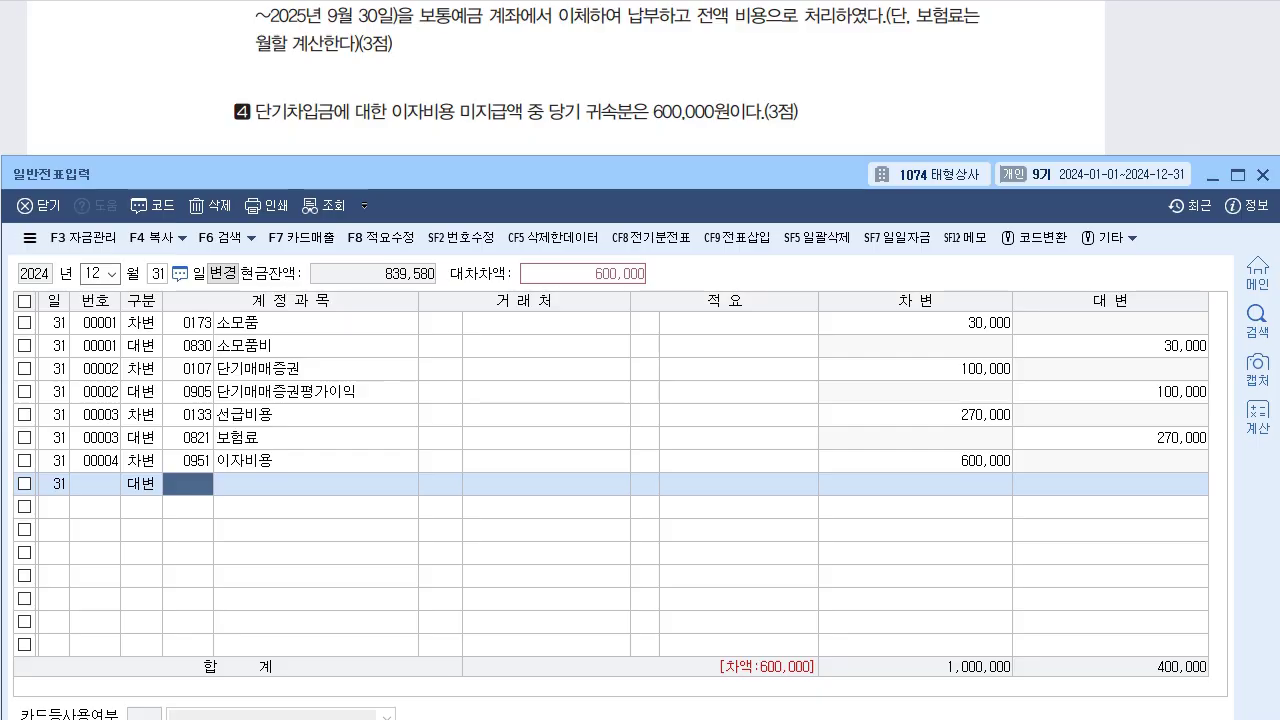
pyautogui.write('262')
pyautogui.press('Return')
pyautogui.press('Return')
pyautogui.press('Return')
pyautogui.press('Return')
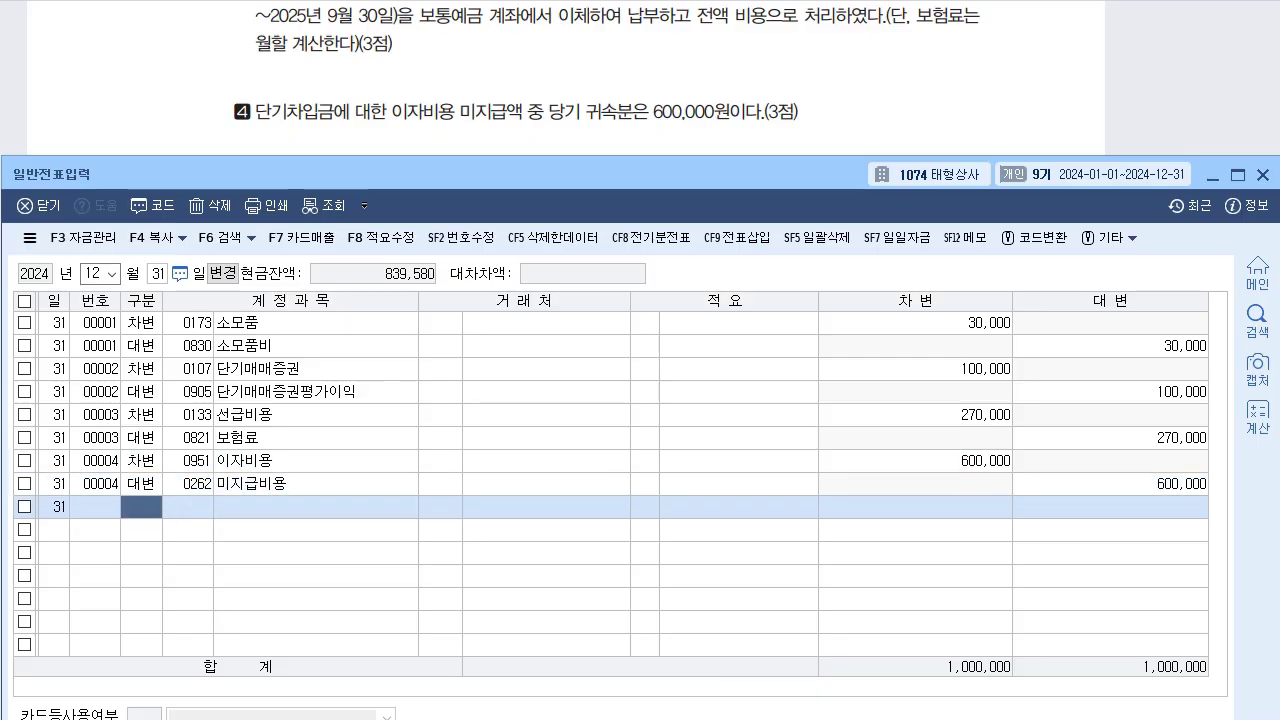
# Query the monthly summary (월계표) from January to June 2024 for question 07, item 1
pyautogui.hotkey('alt', 'Tab')
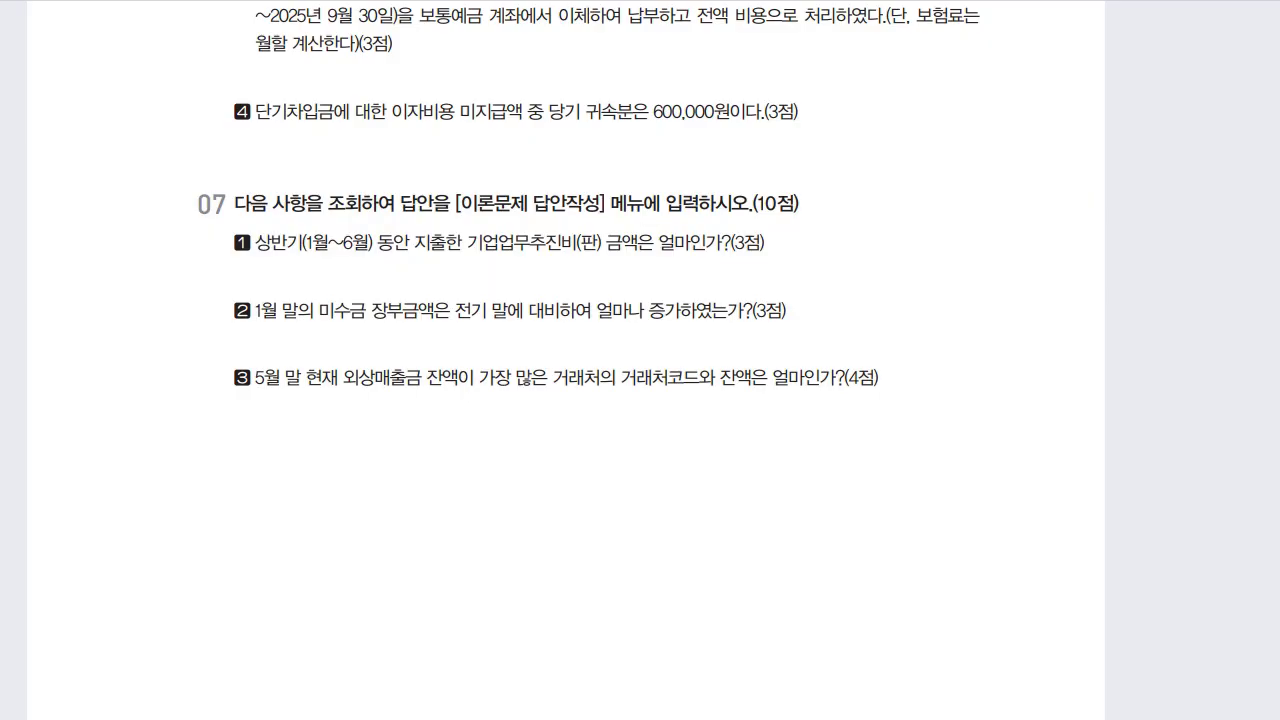
pyautogui.scroll(-2, 566, 360)
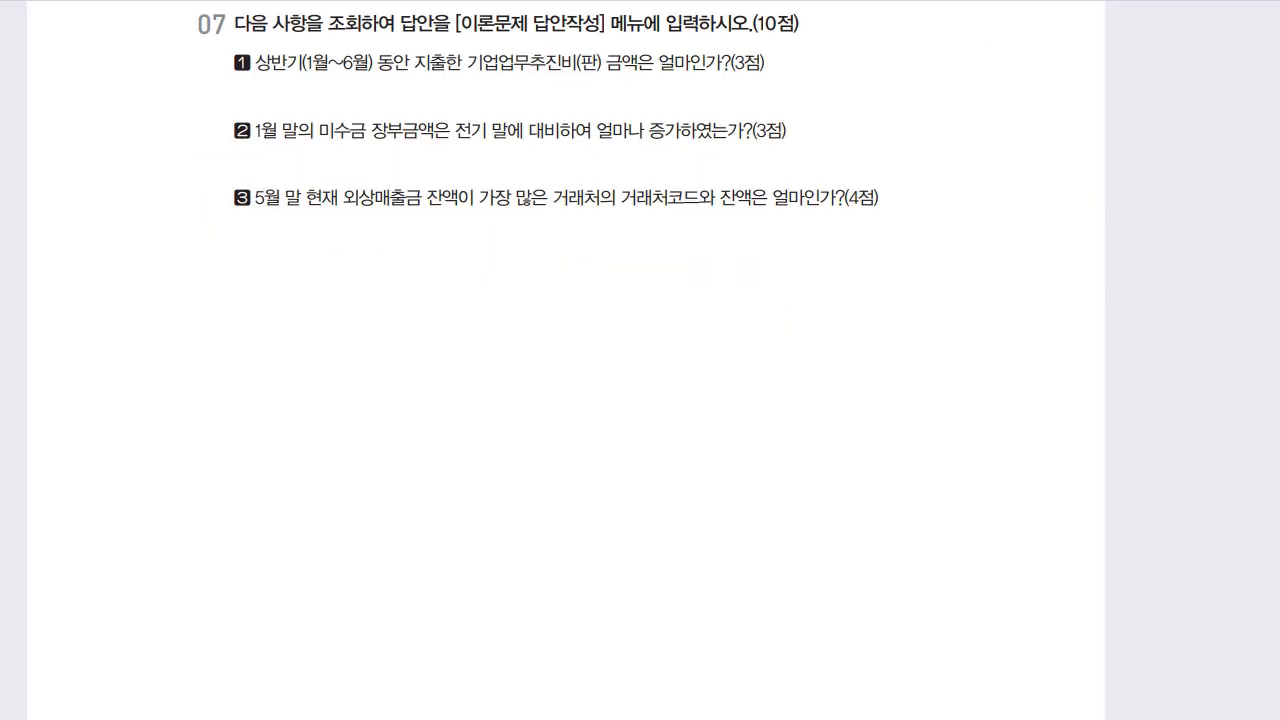
pyautogui.hotkey('alt', 'Tab')
pyautogui.hotkey('alt', 'Tab')
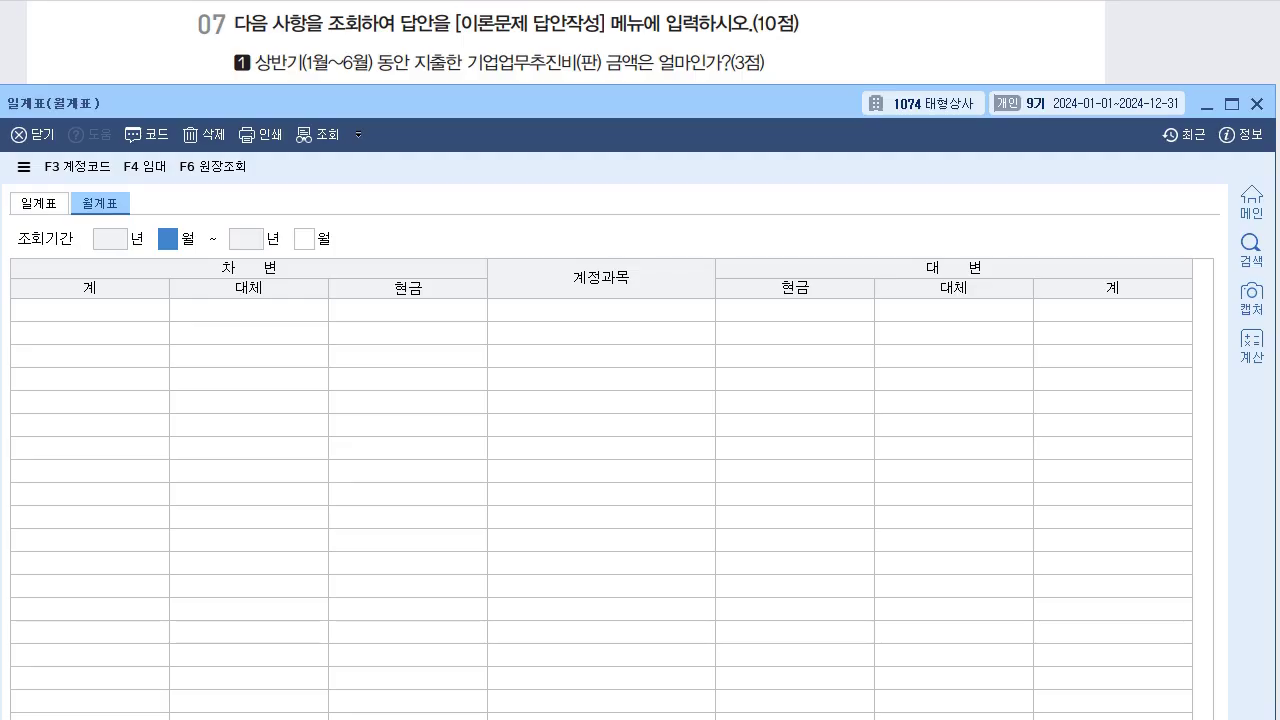
pyautogui.write('1')
pyautogui.press('Return')
pyautogui.write('6')
pyautogui.press('Return')
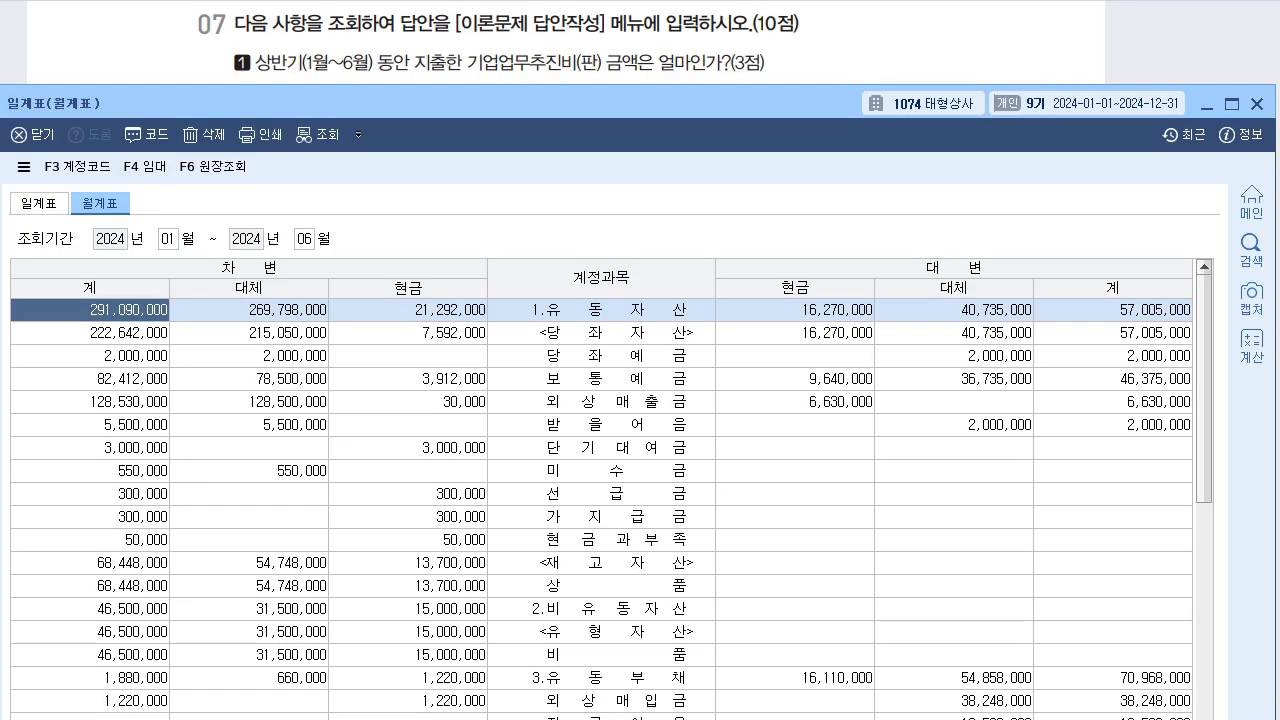
# Look up the debit total of 기업업무추진비 under selling and administrative expenses, and close the monthly summary
pyautogui.scroll(-10, 600, 500)
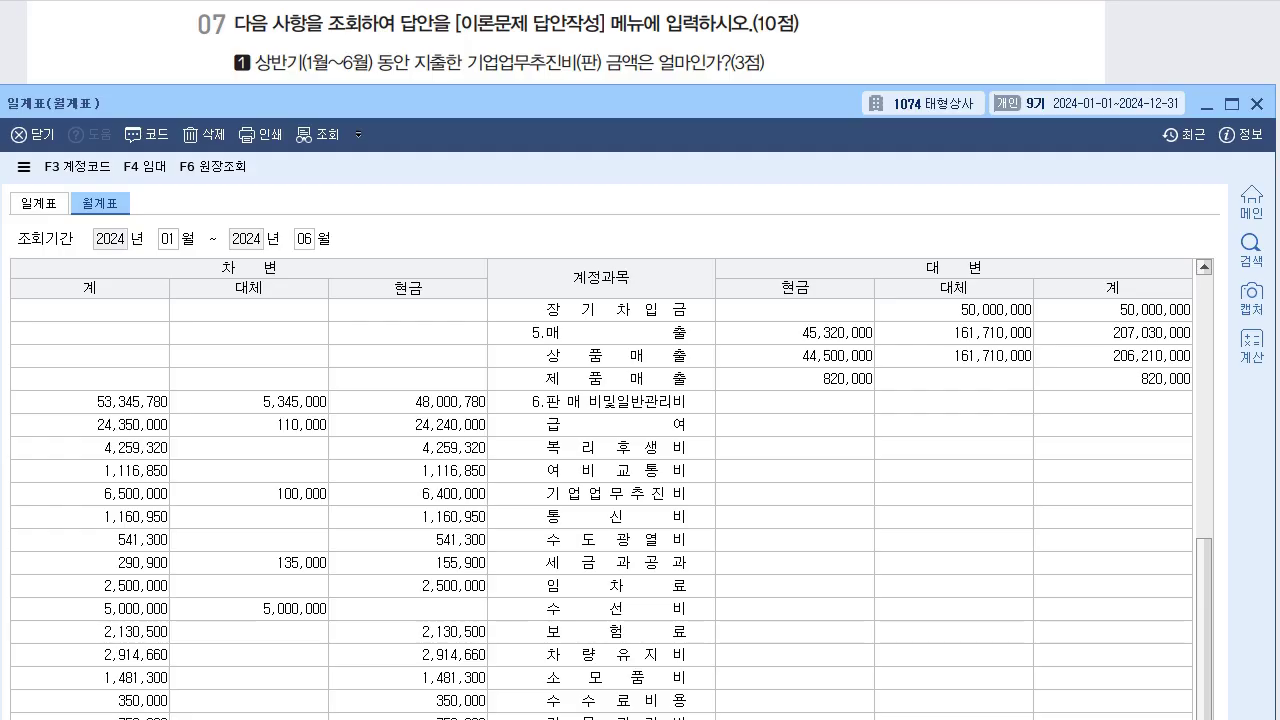
pyautogui.click(600, 493)
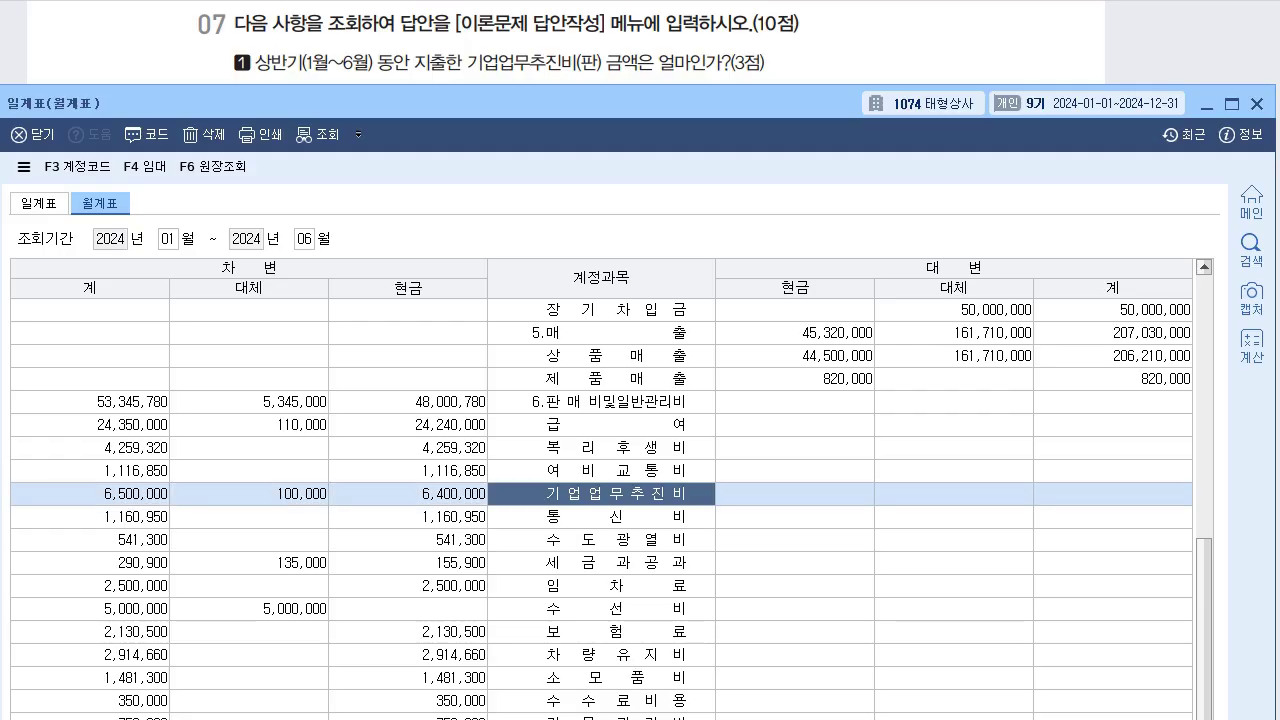
pyautogui.click(89, 493)
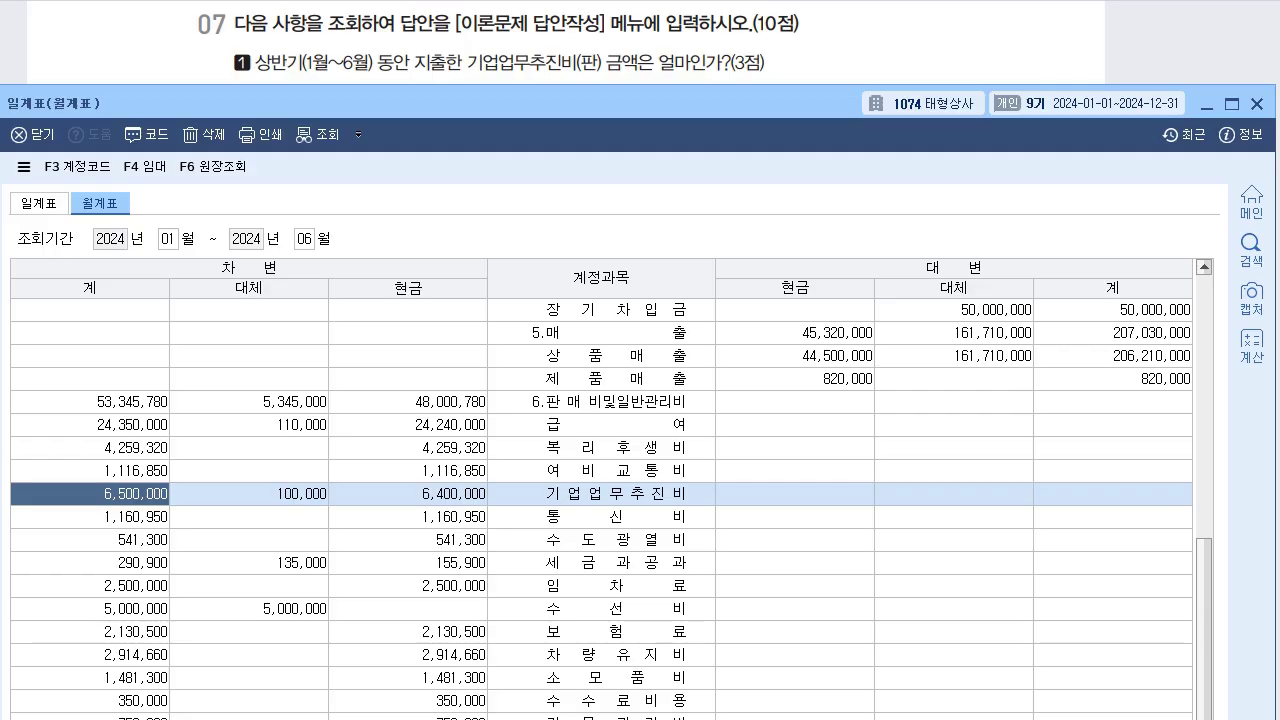
pyautogui.press('Escape')
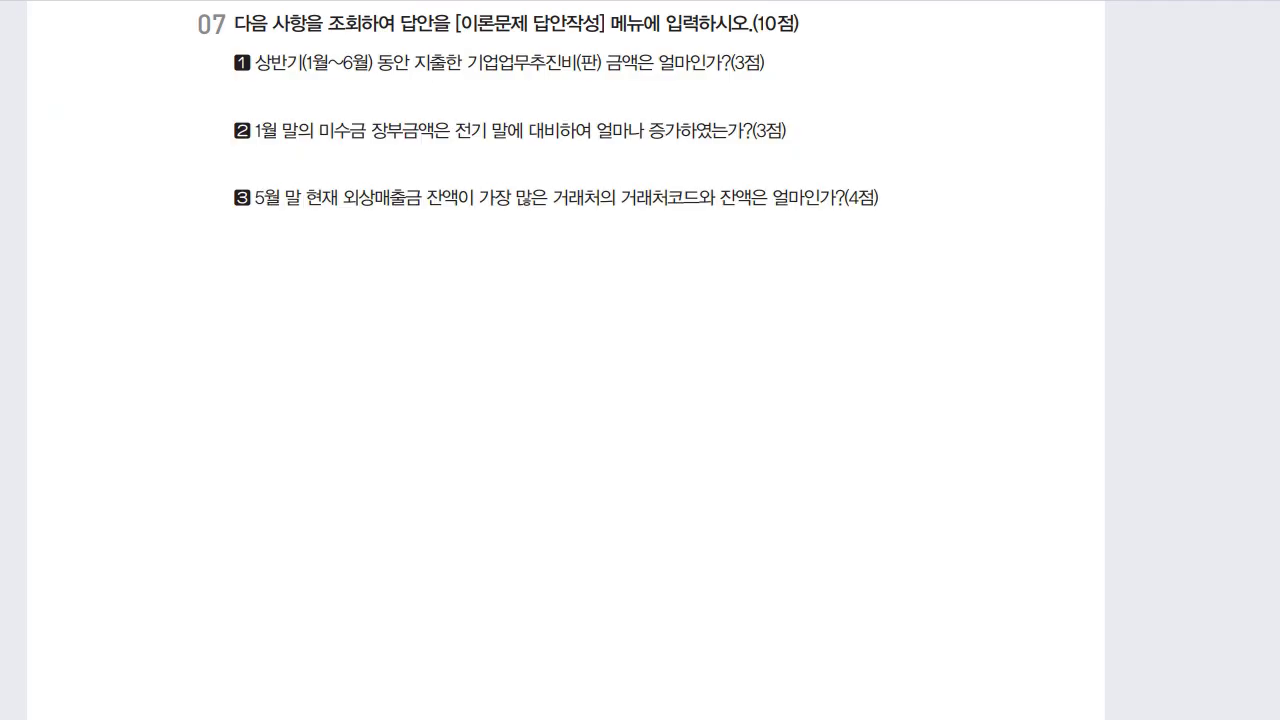
pyautogui.scroll(-1, 565, 360)
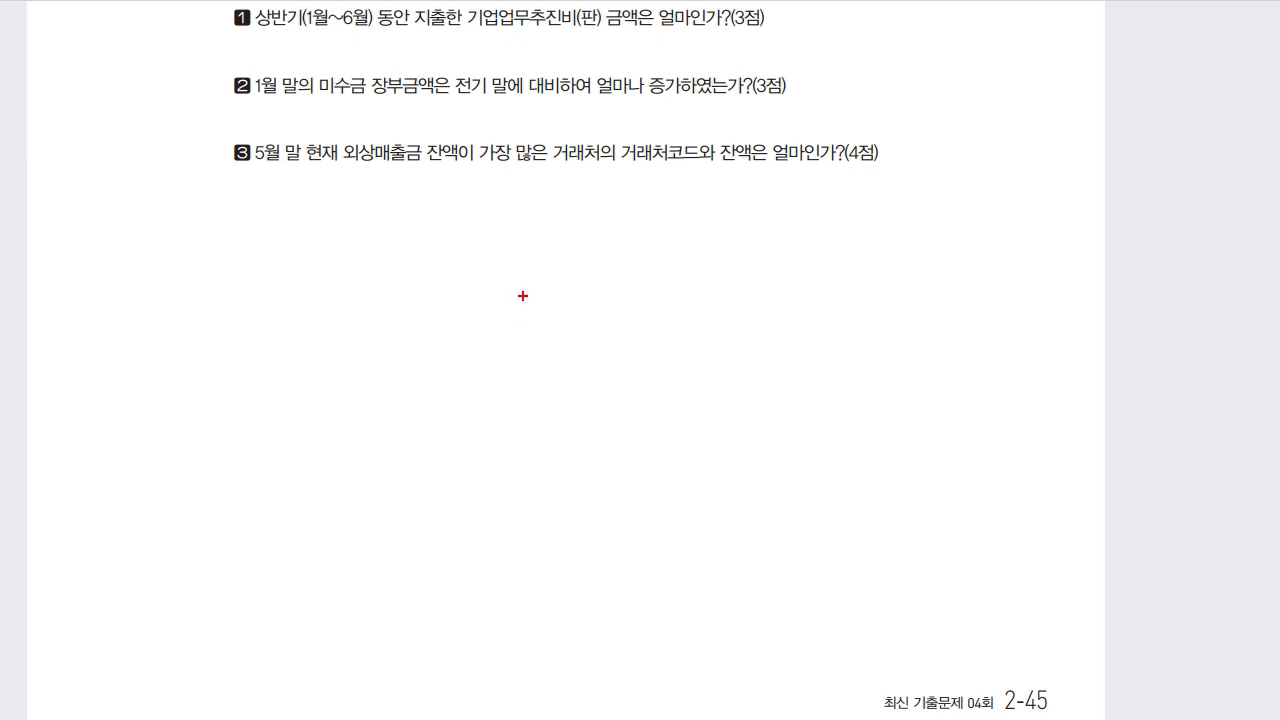
pyautogui.moveTo(456, 95); pyautogui.dragTo(534, 95)
pyautogui.moveTo(543, 105); pyautogui.dragTo(551, 121)
pyautogui.moveTo(557, 104)
pyautogui.mouseDown()
pyautogui.moveTo(560, 118)
pyautogui.moveTo(580, 108)
pyautogui.moveTo(592, 130)
pyautogui.moveTo(606, 104)
pyautogui.moveTo(636, 122)
pyautogui.moveTo(648, 100)
pyautogui.moveTo(654, 126)
pyautogui.mouseUp()
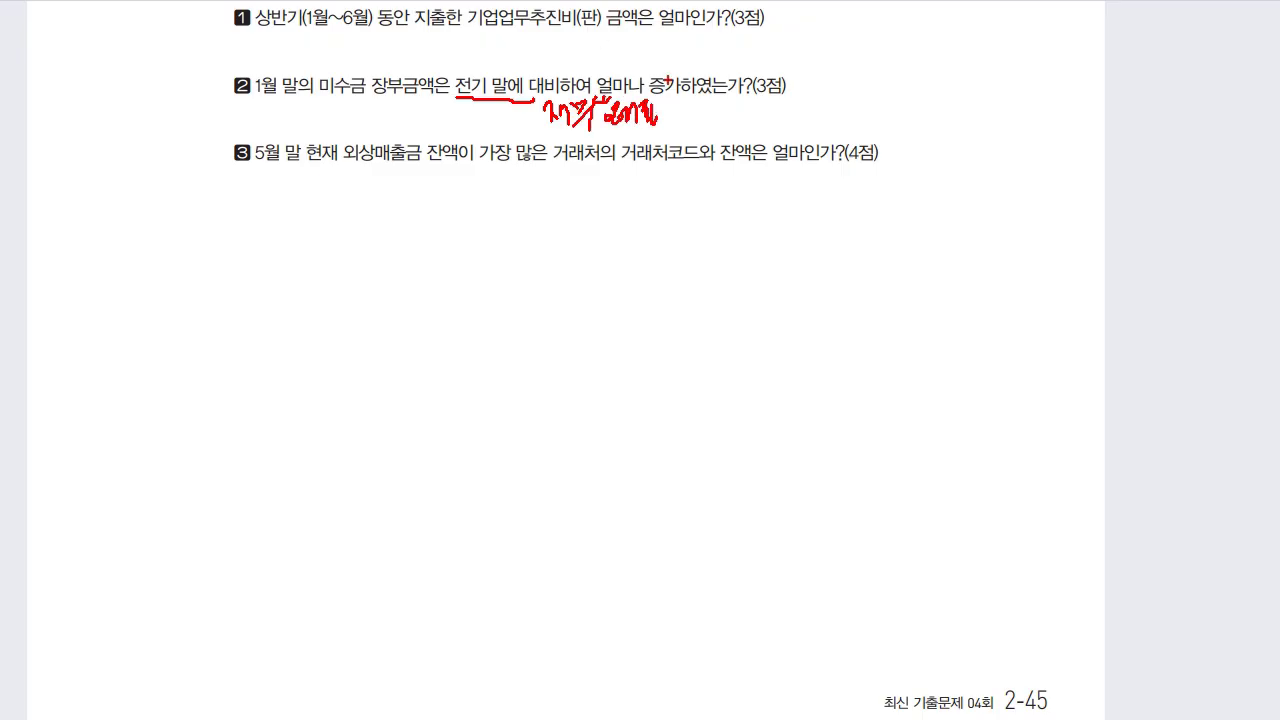
pyautogui.press('Escape')
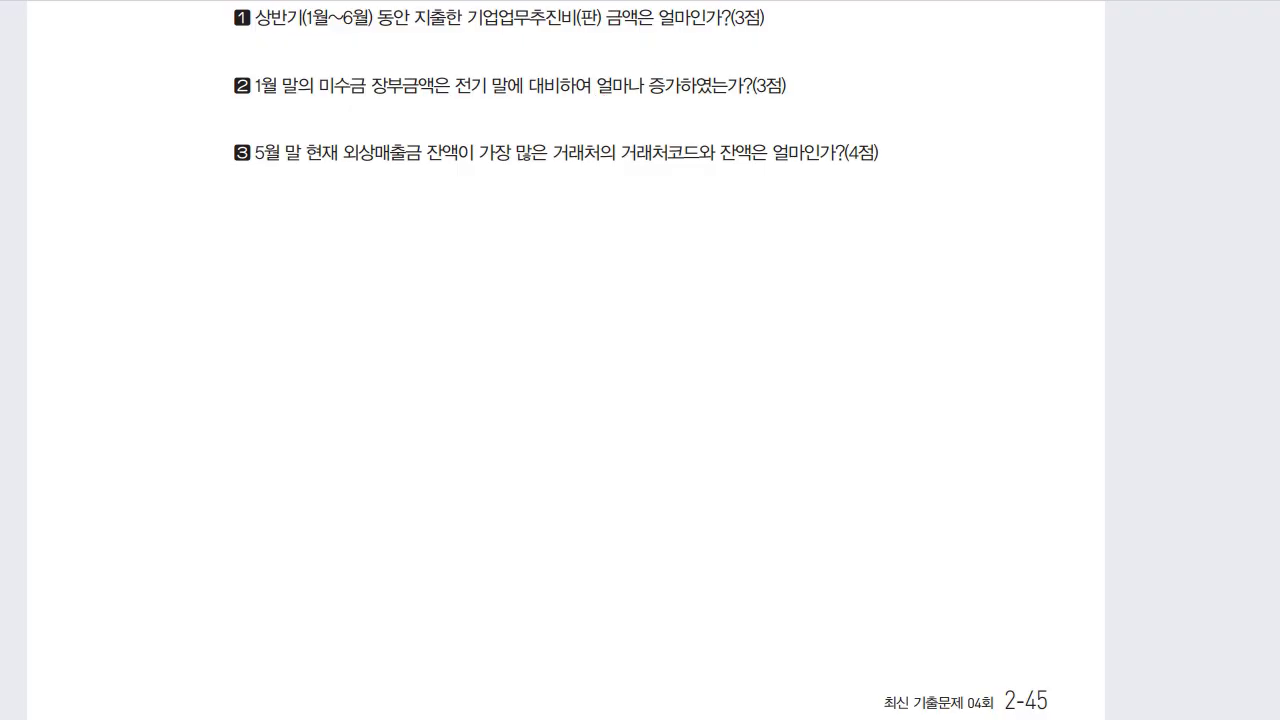
# Switch to KcLep and query the balance sheet (재무상태표) for January 2024 for question 07, item 2
pyautogui.hotkey('alt', 'Tab')
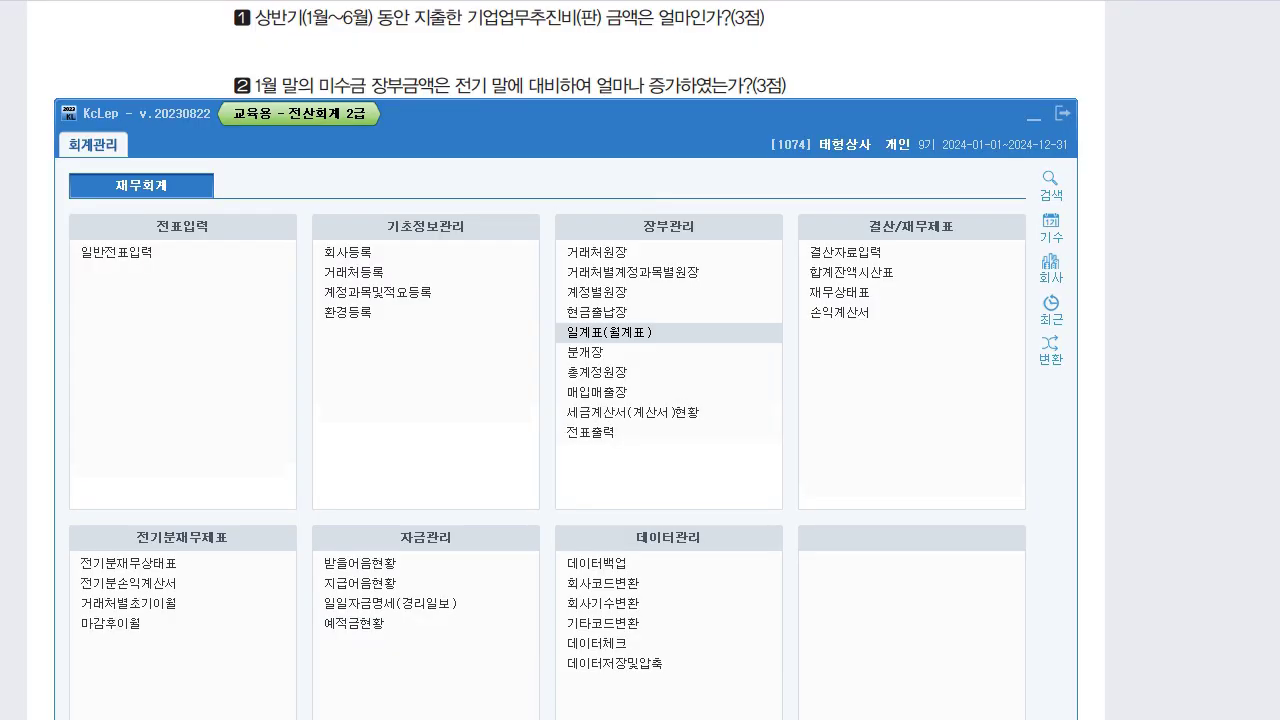
pyautogui.moveTo(640, 114); pyautogui.dragTo(627, 150)
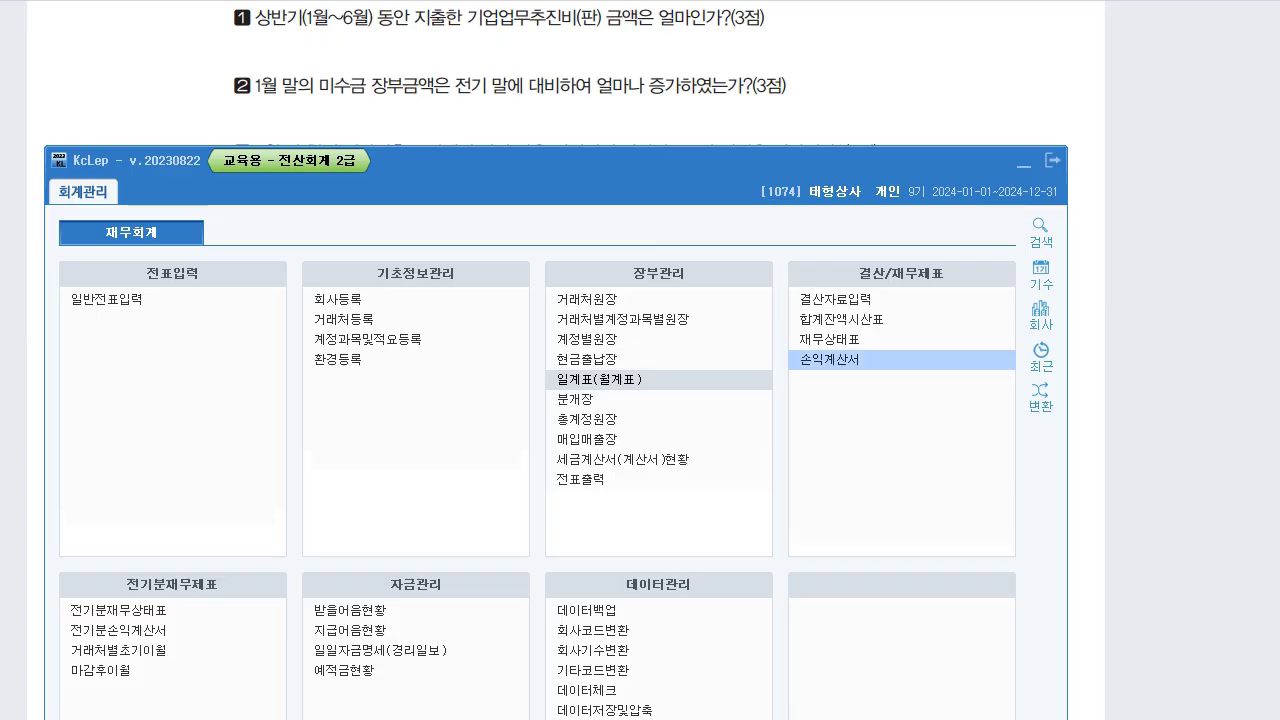
pyautogui.click(827, 339)
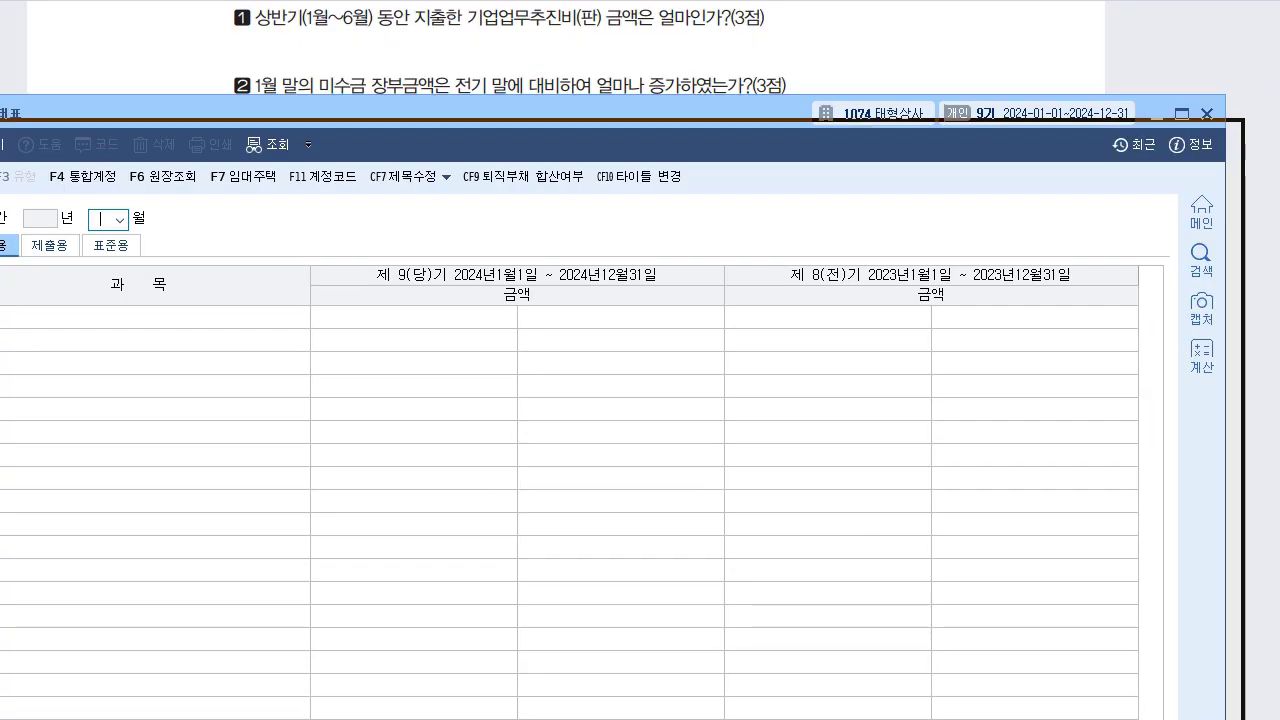
pyautogui.hotkey('alt', 'Down')
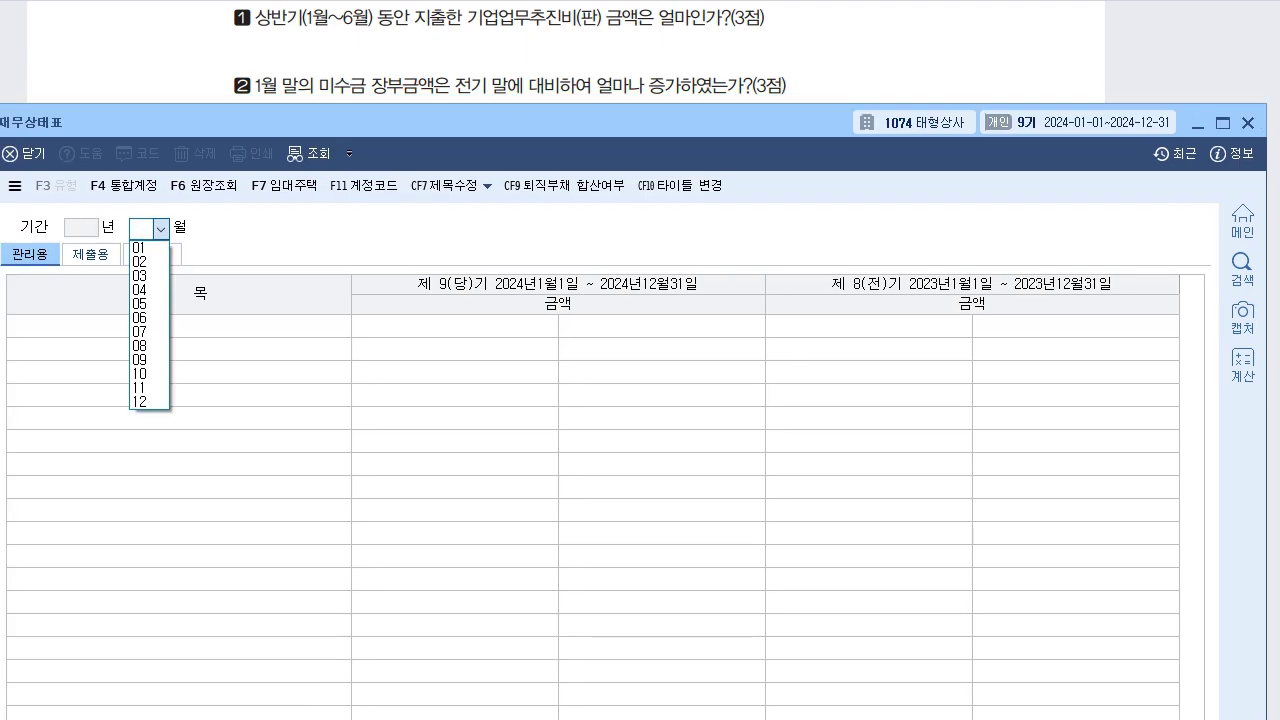
pyautogui.press('Return')
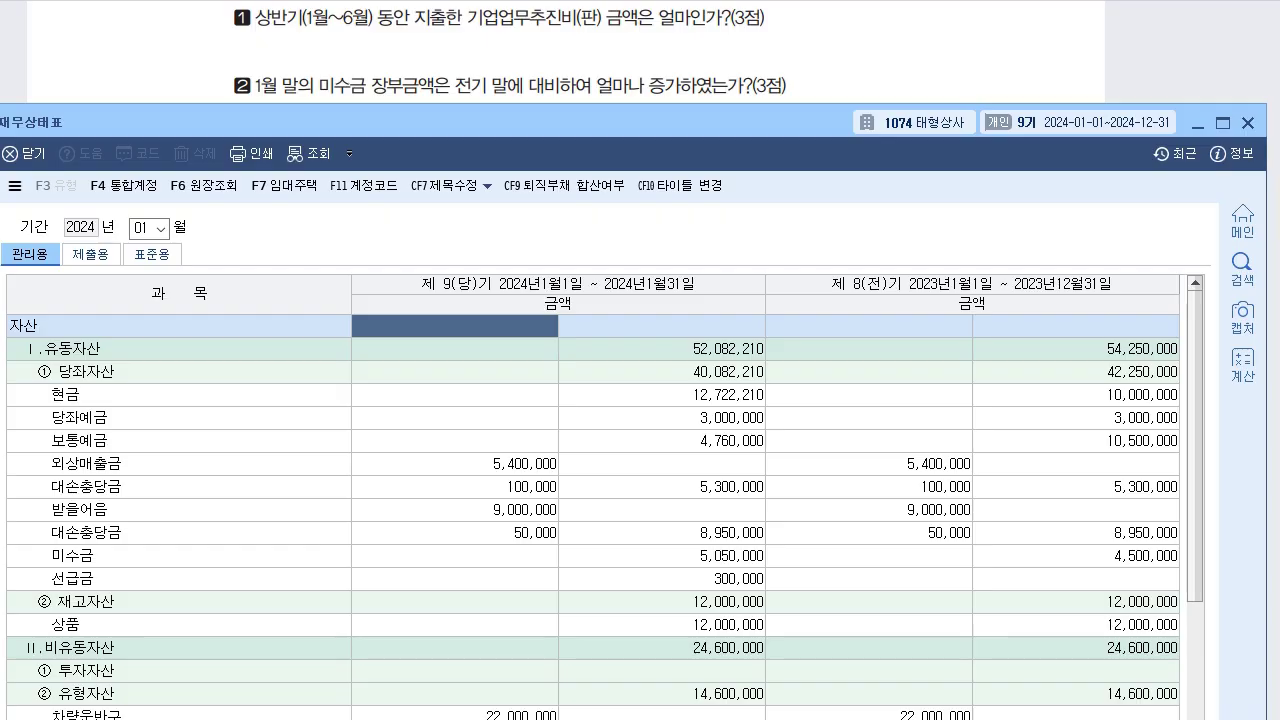
# Compare the 미수금 amounts of the current and prior periods, and close the balance sheet
pyautogui.scroll(-4, 593, 520)
pyautogui.scroll(2, 593, 520)
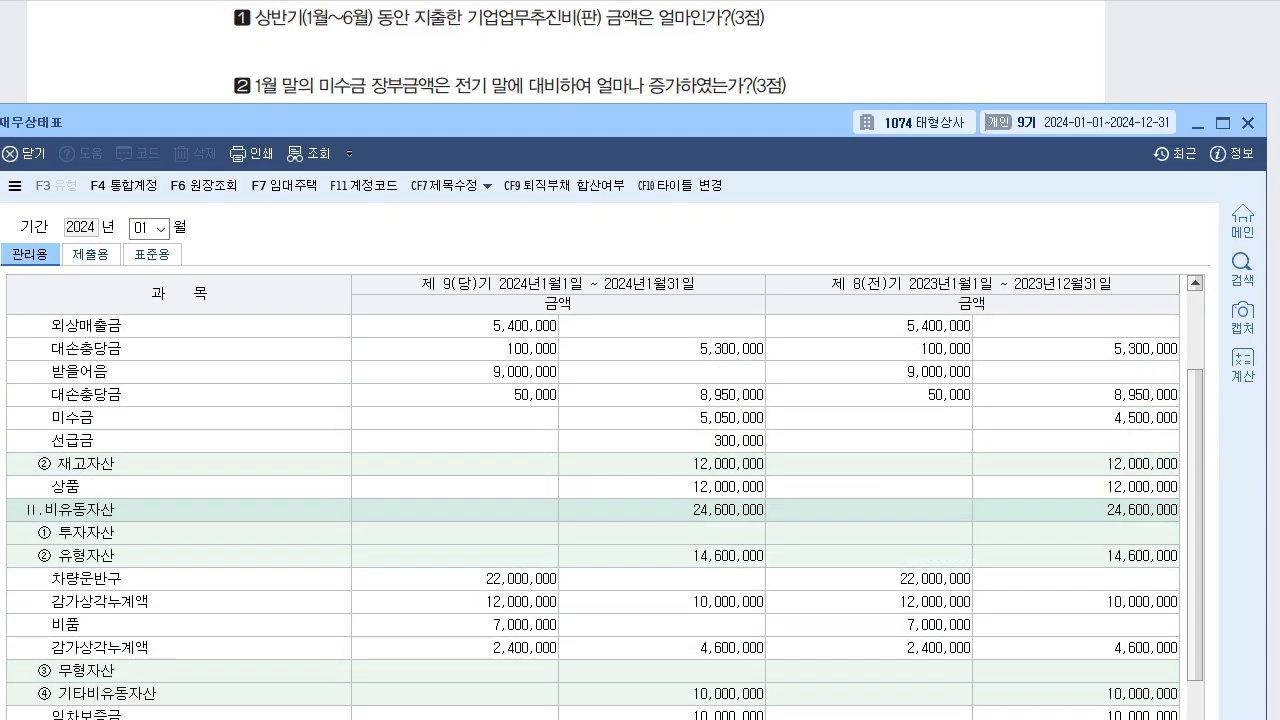
pyautogui.scroll(1, 593, 520)
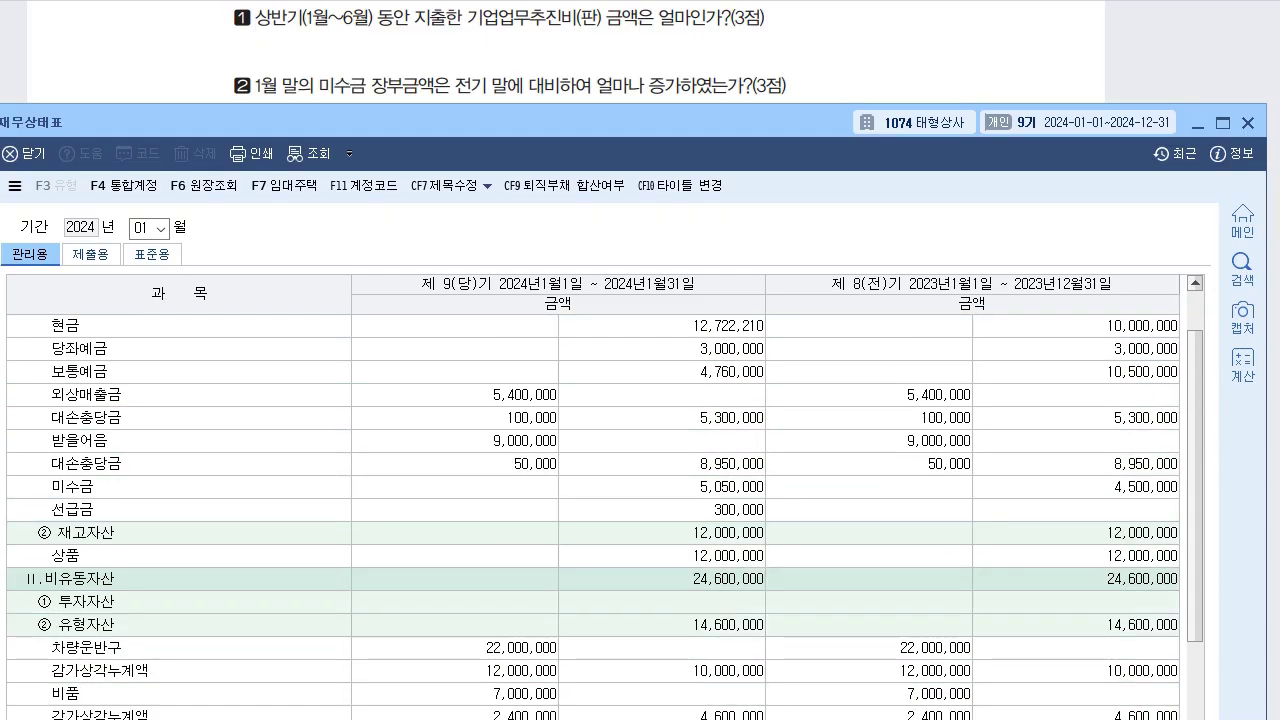
pyautogui.click(455, 487)
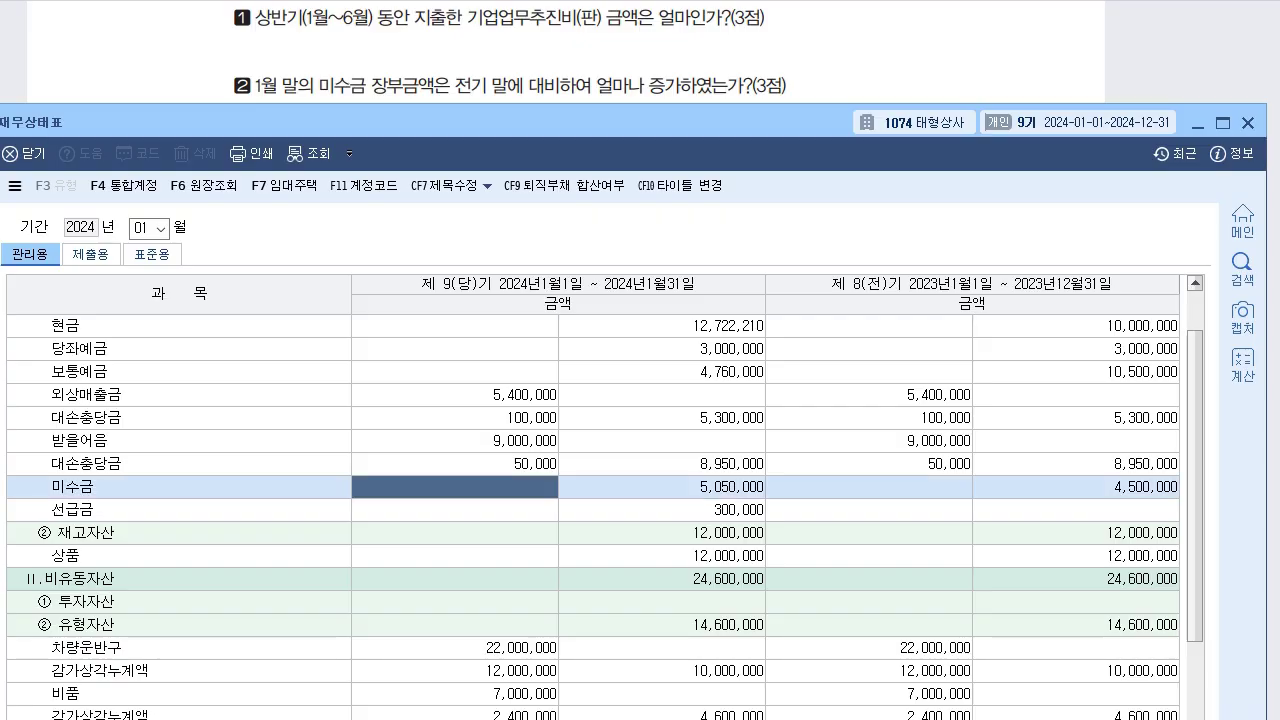
pyautogui.click(661, 487)
pyautogui.click(1076, 487)
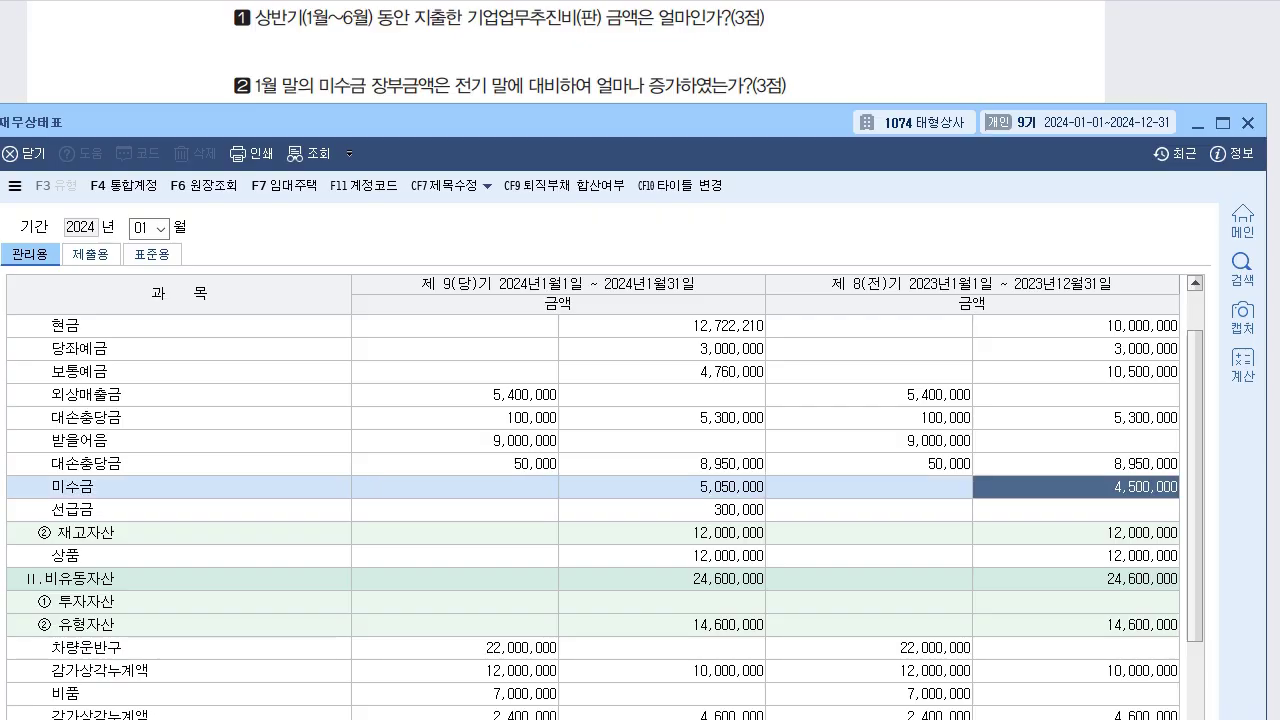
pyautogui.click(661, 487)
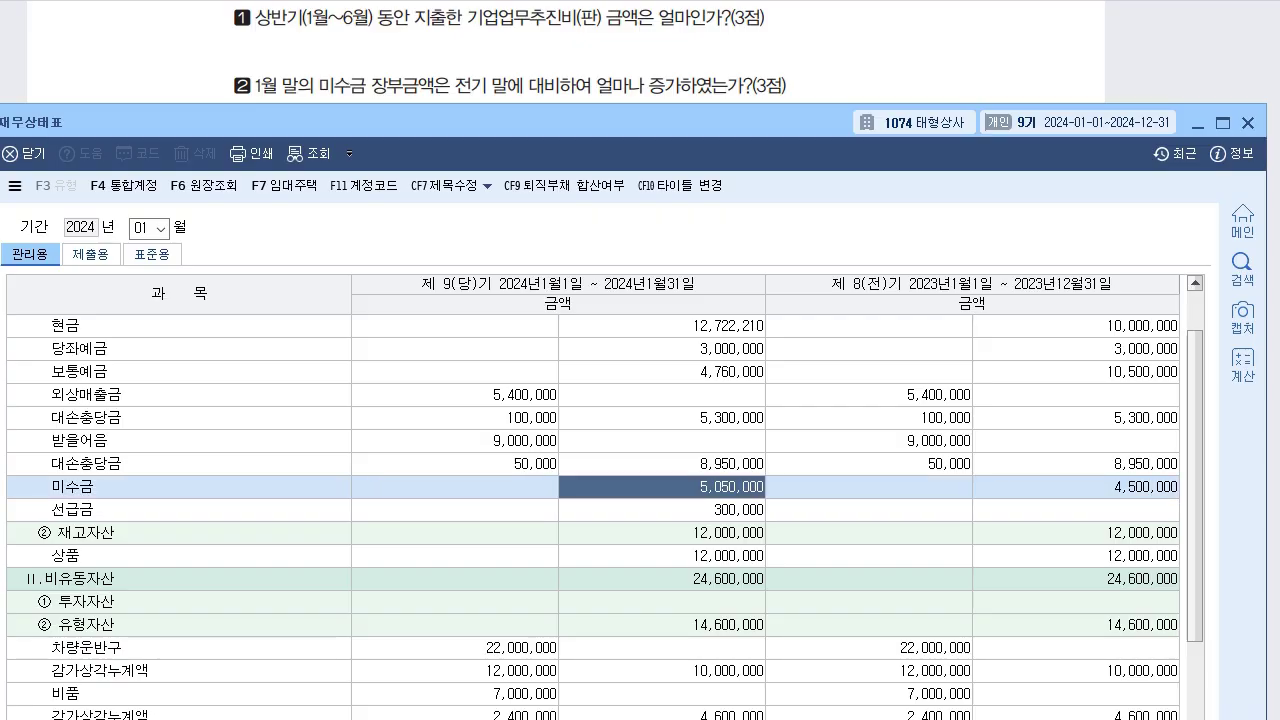
pyautogui.click(1076, 487)
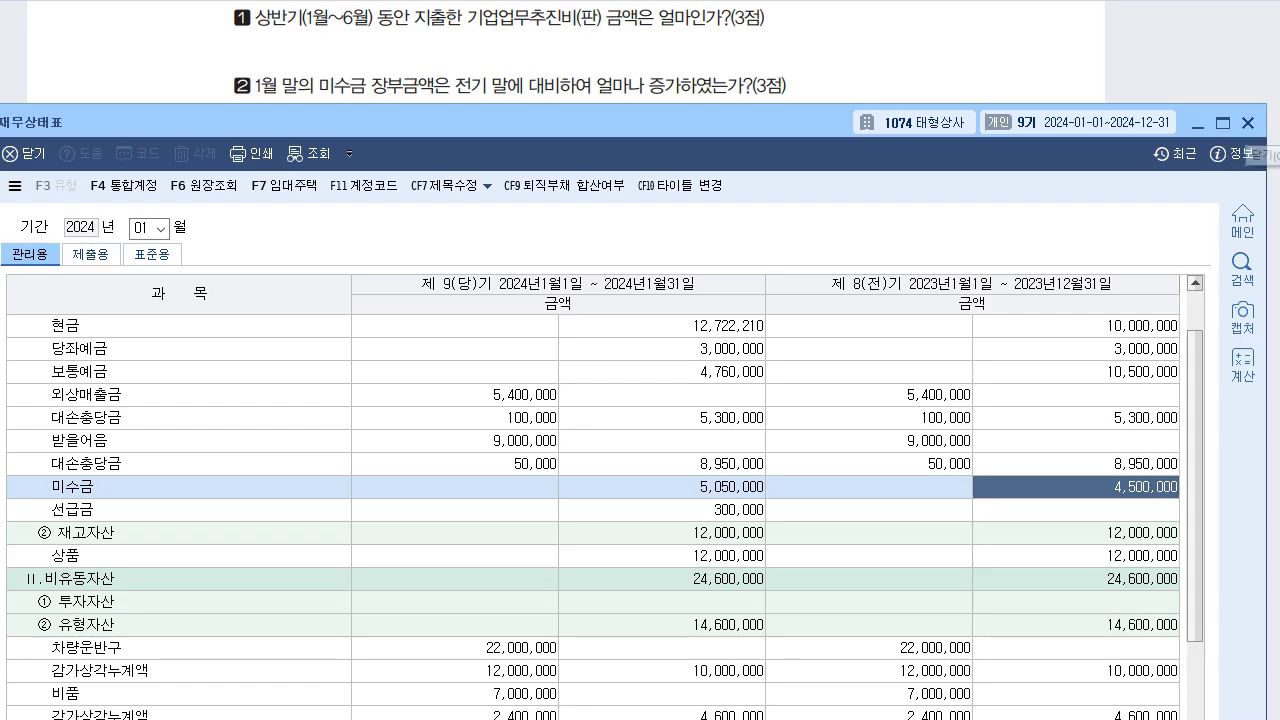
pyautogui.click(1247, 122)
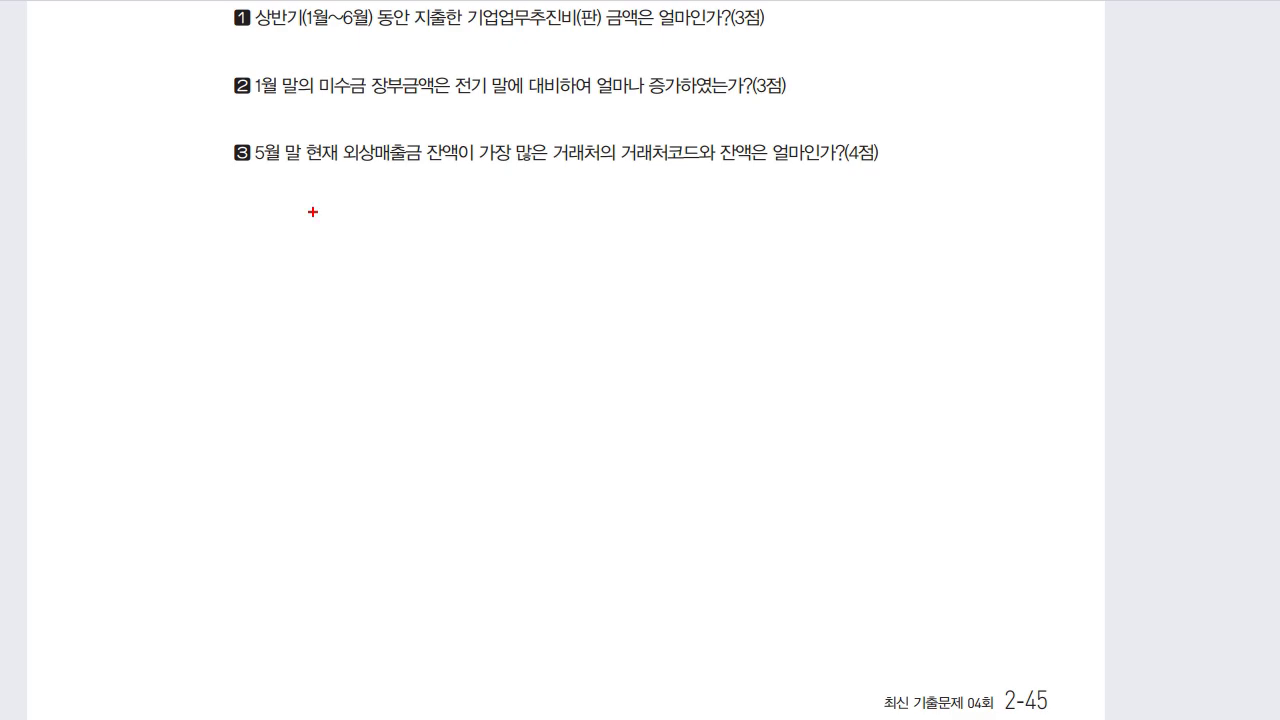
pyautogui.moveTo(384, 167)
pyautogui.mouseDown()
pyautogui.moveTo(336, 188)
pyautogui.moveTo(368, 128)
pyautogui.moveTo(399, 167)
pyautogui.mouseUp()
pyautogui.moveTo(606, 175); pyautogui.dragTo(603, 177)
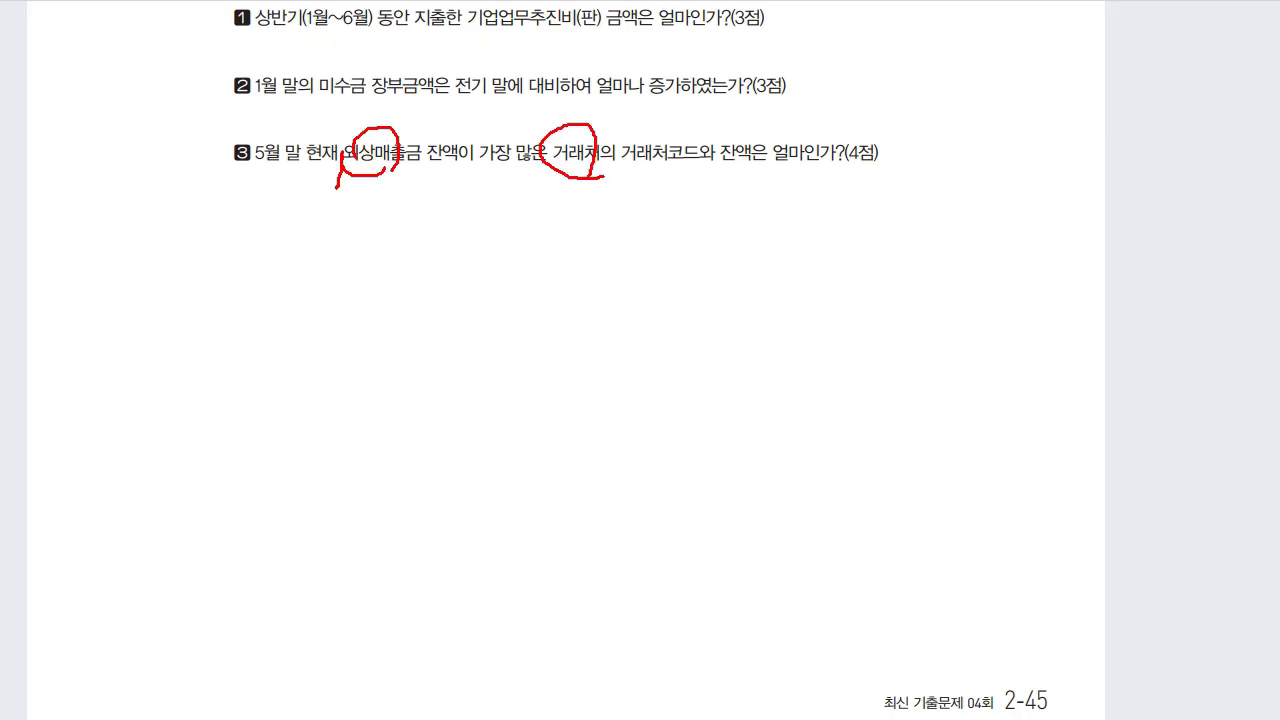
pyautogui.press('Escape')
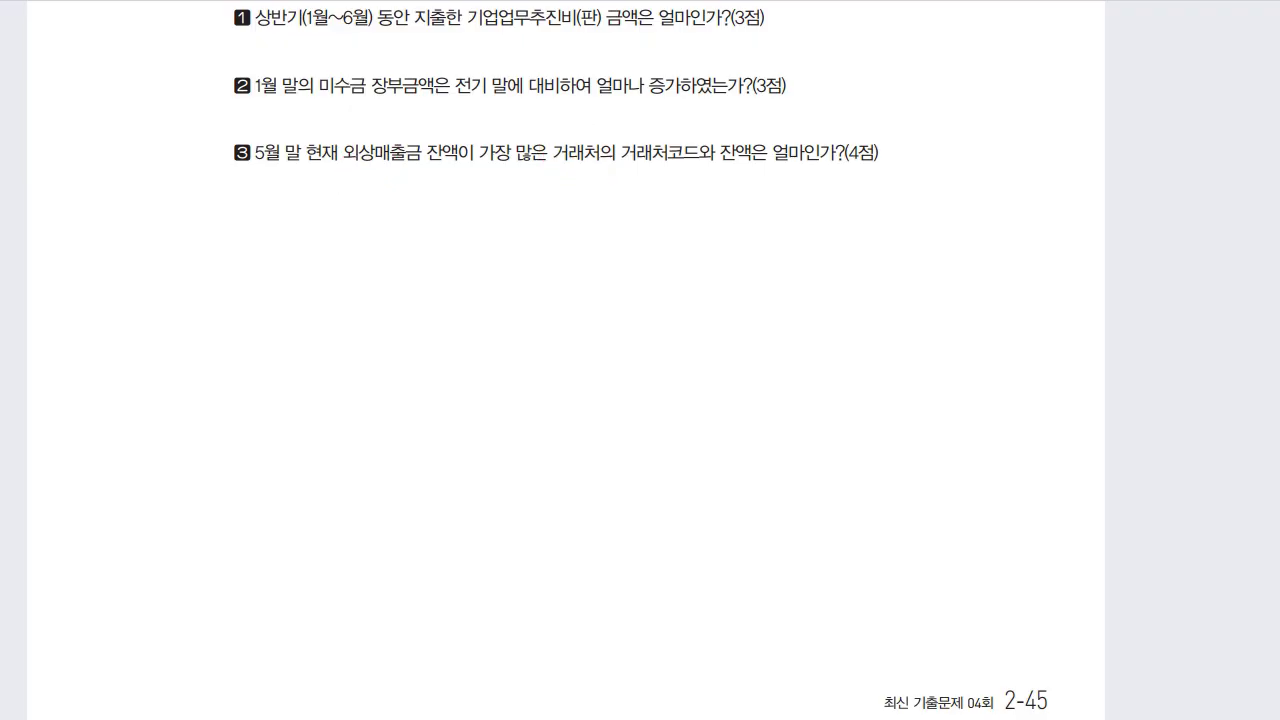
# Open KcLep's customer ledger (거래처원장) for question 07, item 3, with both the start and end dates set to May 31, 2024
pyautogui.hotkey('alt', 'Tab')
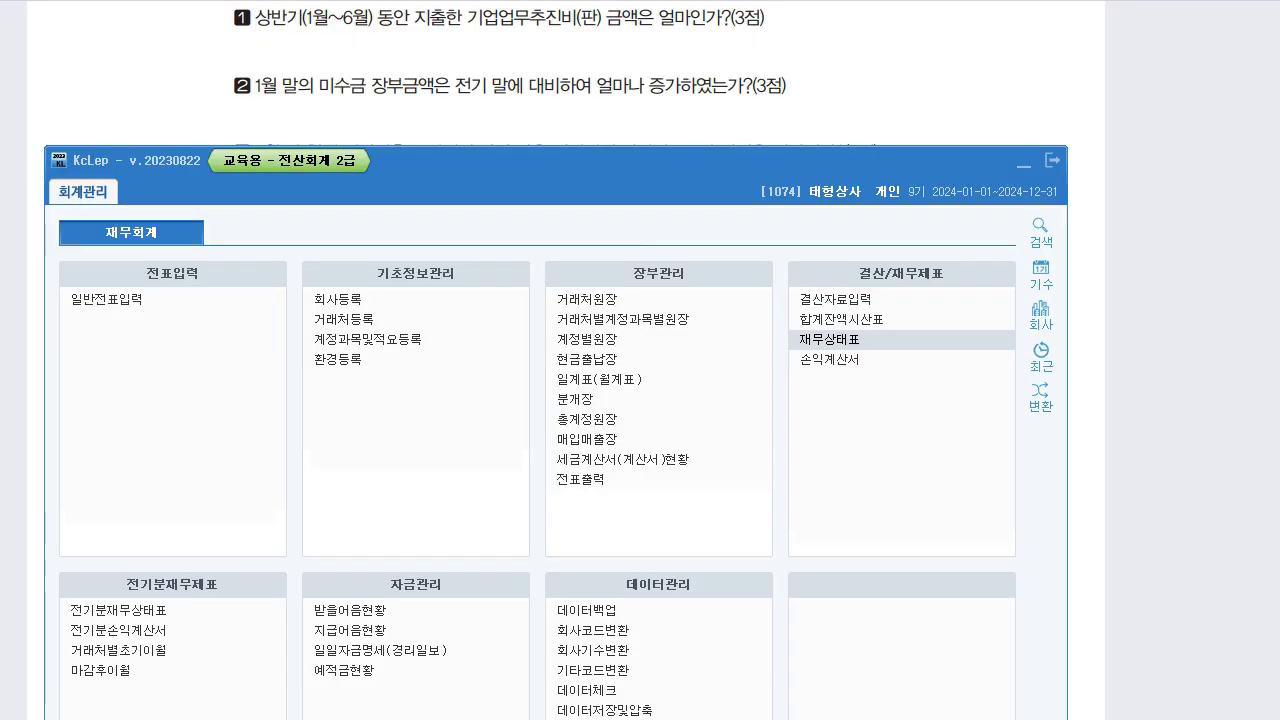
pyautogui.click(587, 300)
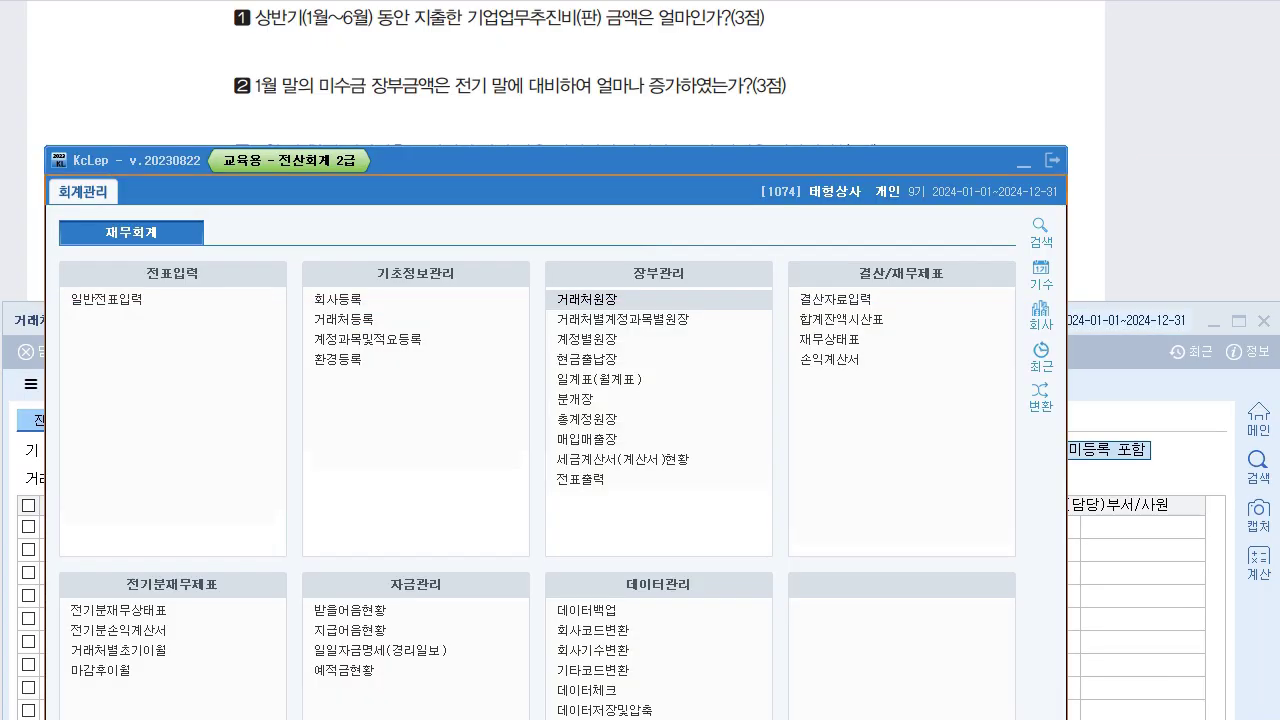
pyautogui.click(1130, 322)
pyautogui.moveTo(1130, 322); pyautogui.dragTo(1126, 200)
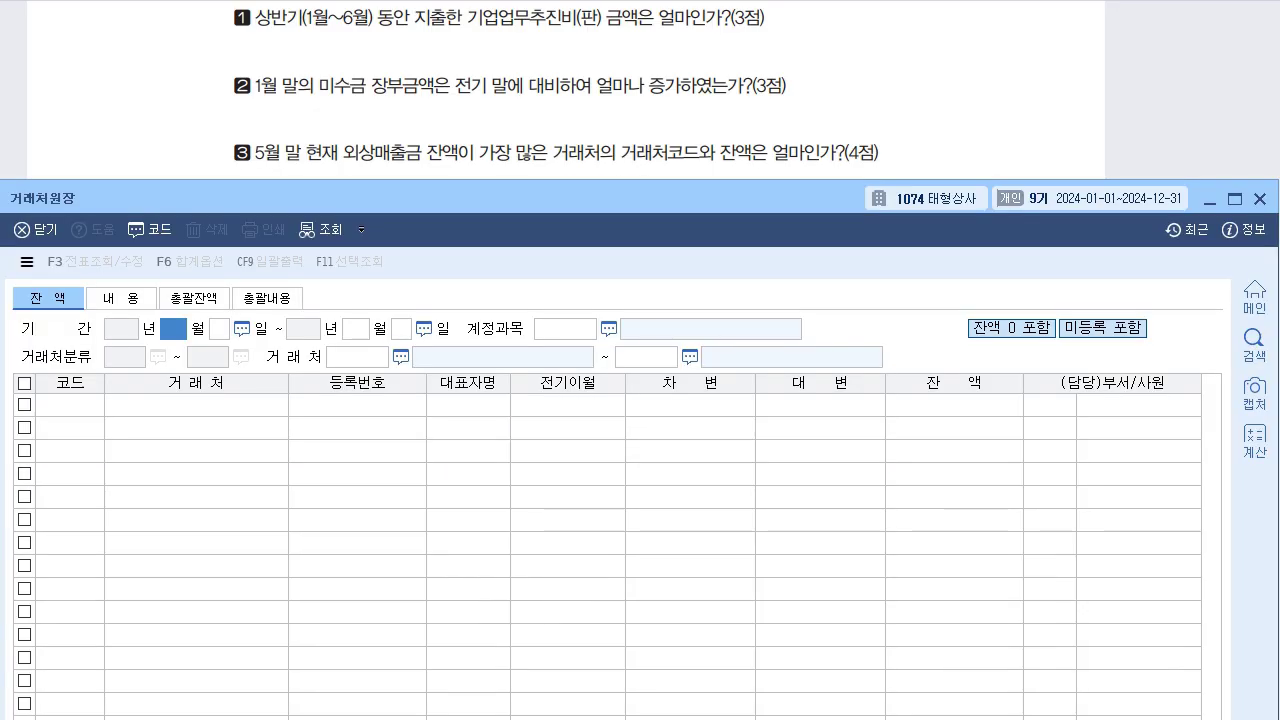
pyautogui.write('5')
pyautogui.press('Return')
pyautogui.write('31')
pyautogui.press('Return')
pyautogui.write('5')
pyautogui.press('Return')
pyautogui.write('31')
pyautogui.press('Return')
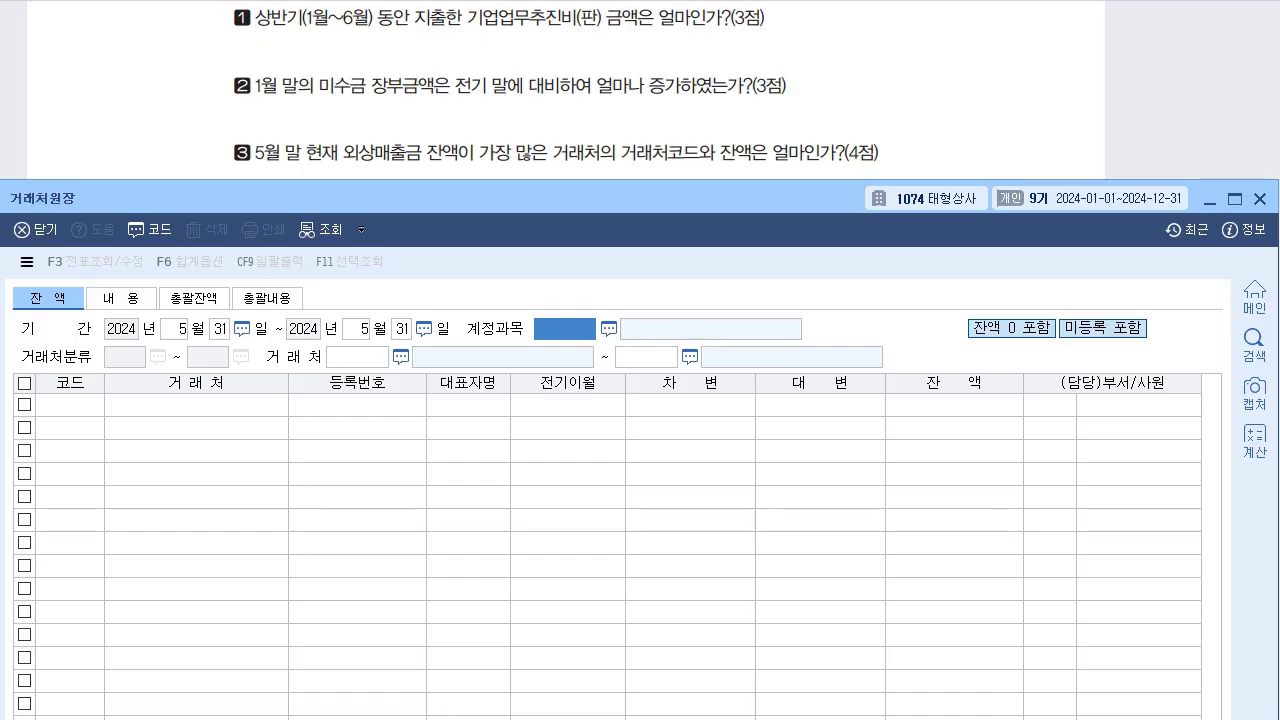
# Query the 외상매출금 (0108) balances for the full customer range from 여름상사 through 비씨카드
pyautogui.write('108')
pyautogui.press('Return')
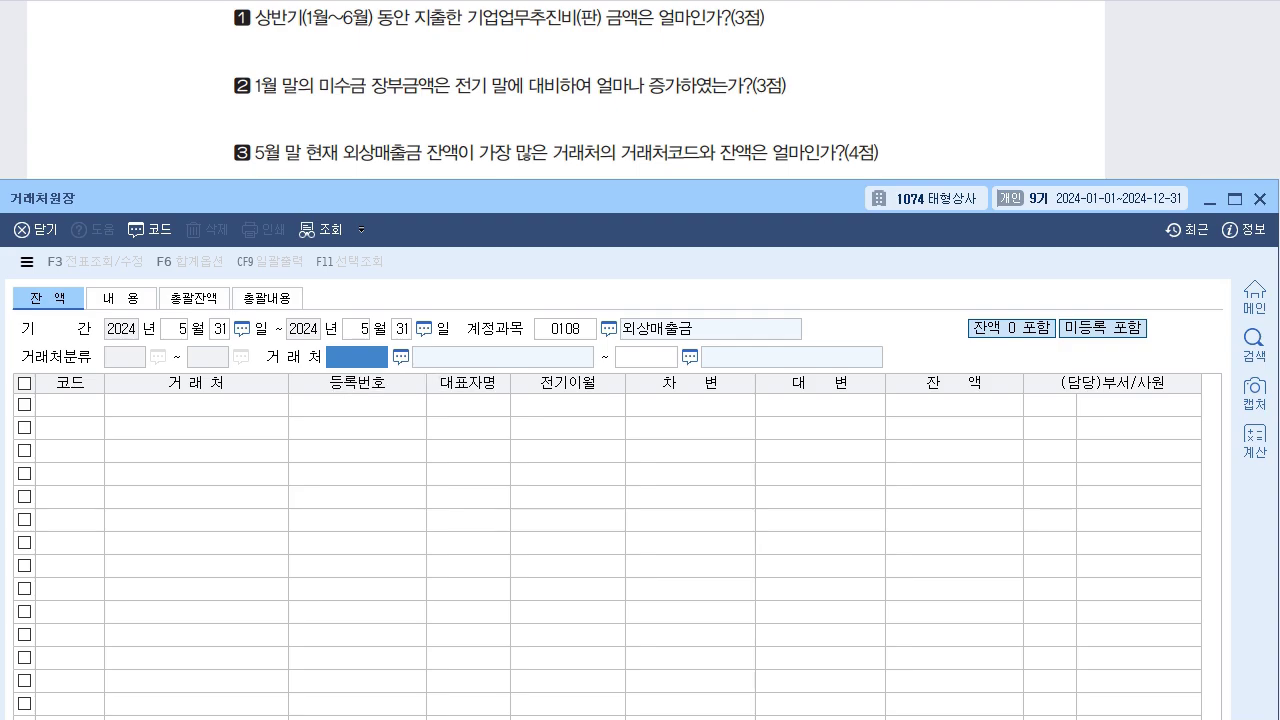
pyautogui.press('Return')
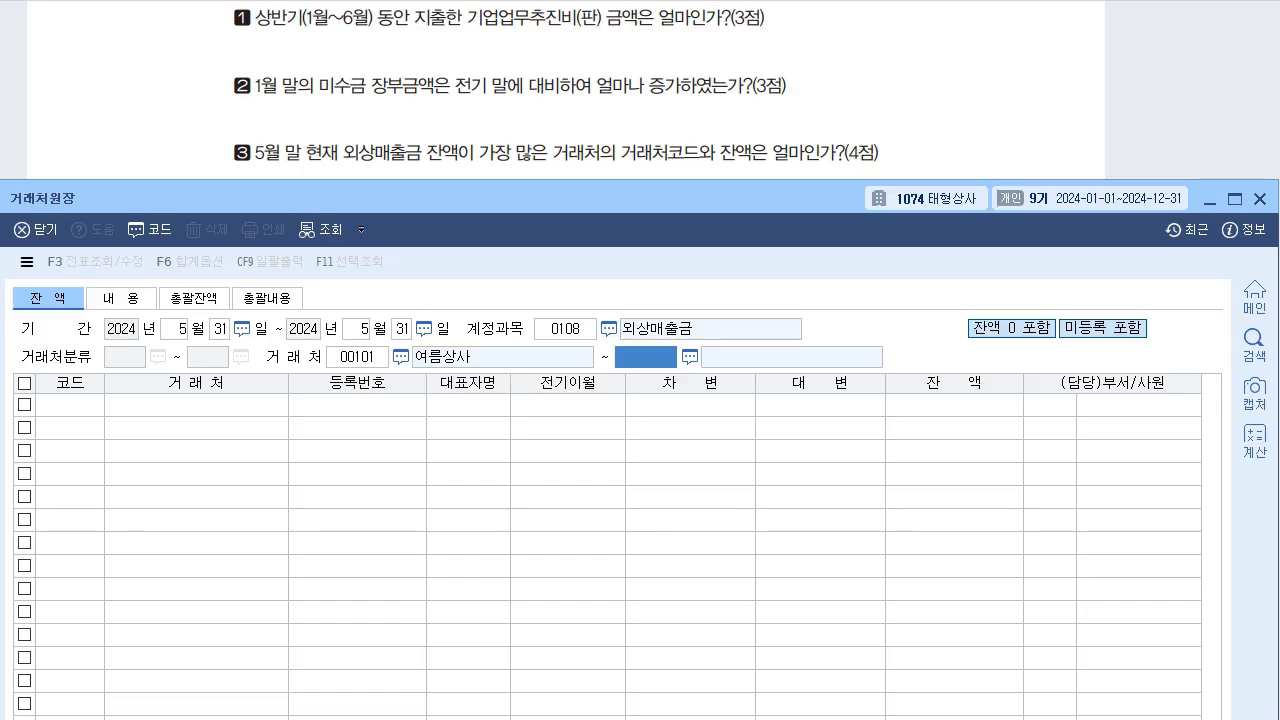
pyautogui.press('Return')
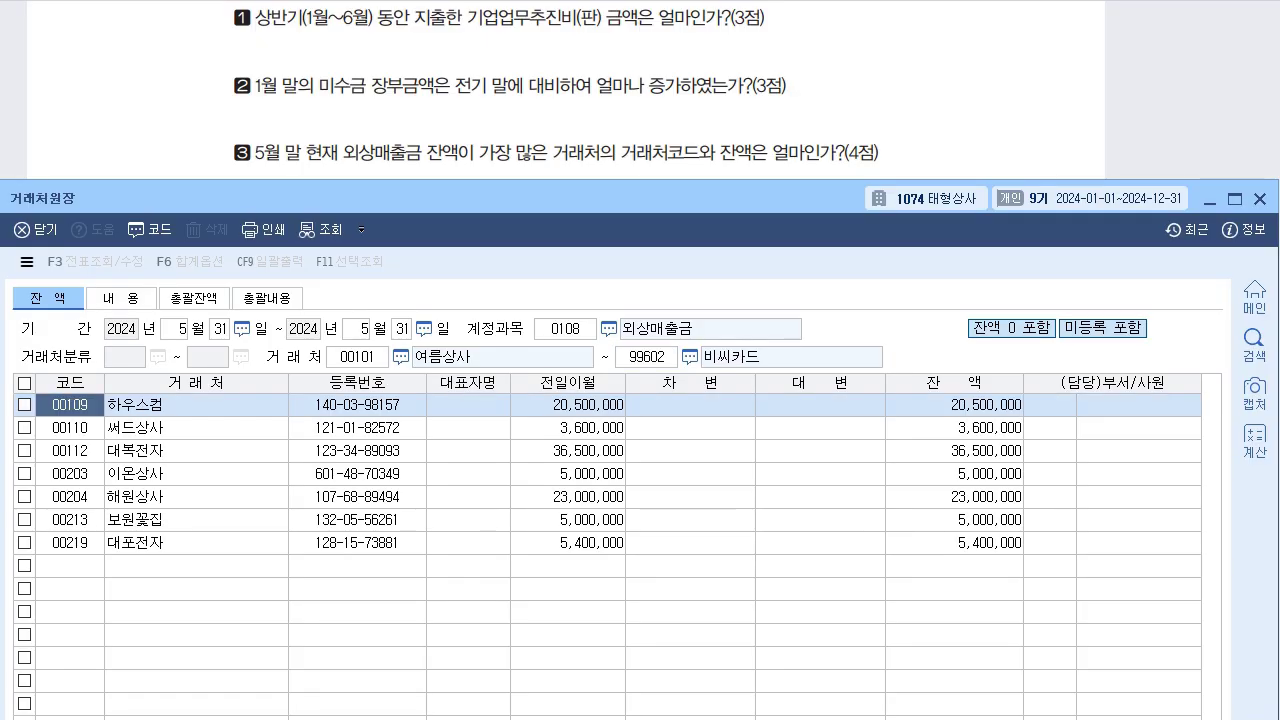
# Examine the 잔액 column to identify the customer with the largest 외상매출금 balance and its customer code
pyautogui.press('Right')
pyautogui.press('Right')
pyautogui.press('Right')
pyautogui.press('Right')
pyautogui.press('Right')
pyautogui.press('Right')
pyautogui.press('Right')
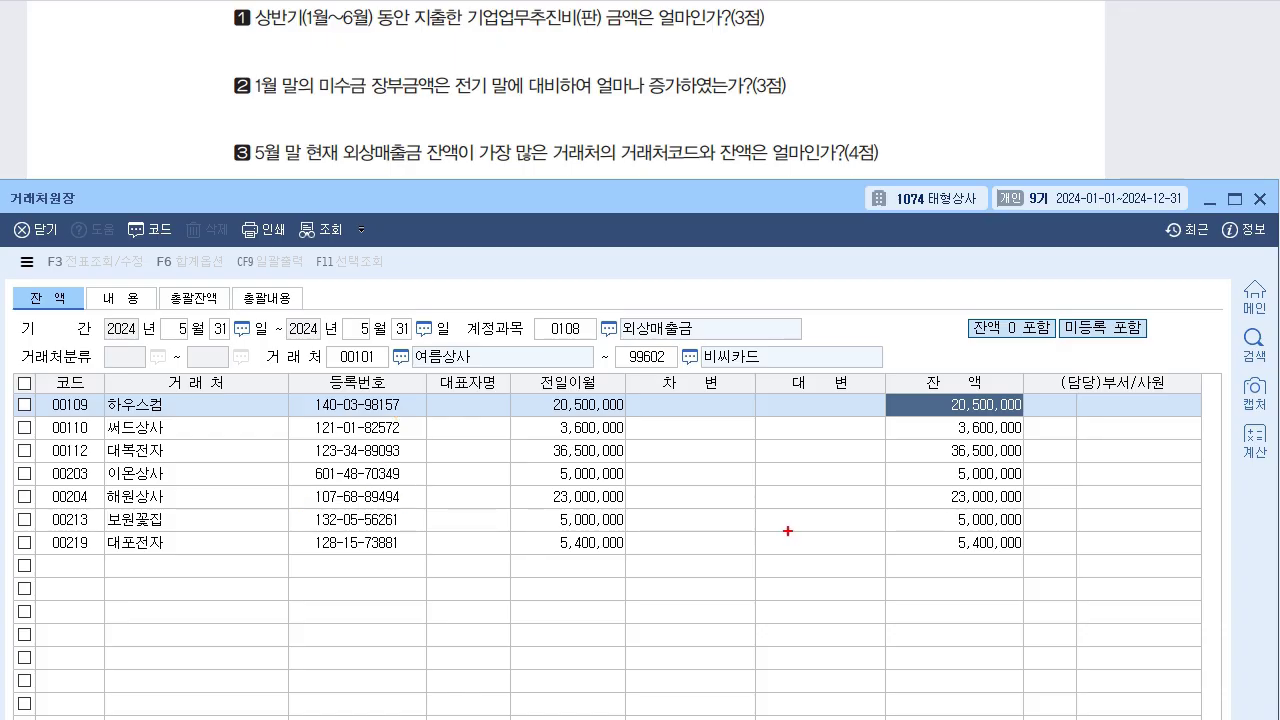
pyautogui.moveTo(985, 511)
pyautogui.mouseDown()
pyautogui.moveTo(940, 497)
pyautogui.moveTo(1010, 505)
pyautogui.mouseUp()
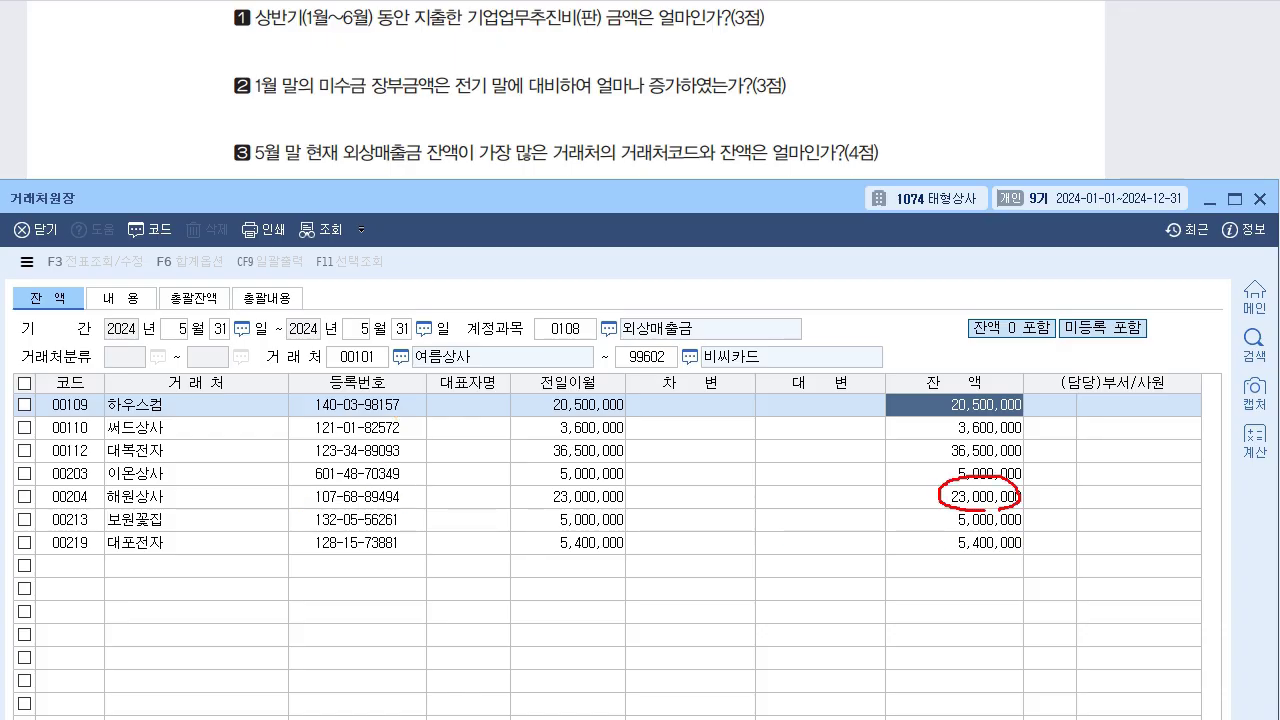
pyautogui.press('Escape')
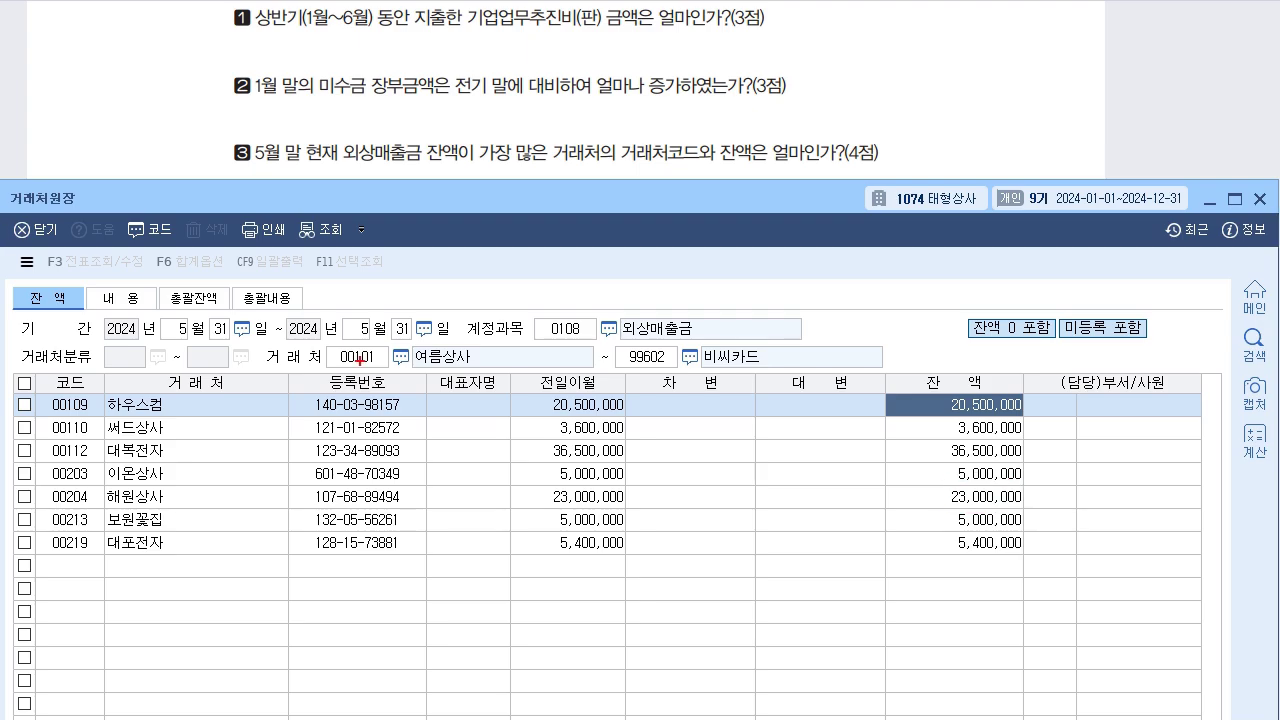
pyautogui.moveTo(955, 465)
pyautogui.mouseDown()
pyautogui.moveTo(1016, 452)
pyautogui.moveTo(950, 464)
pyautogui.mouseUp()
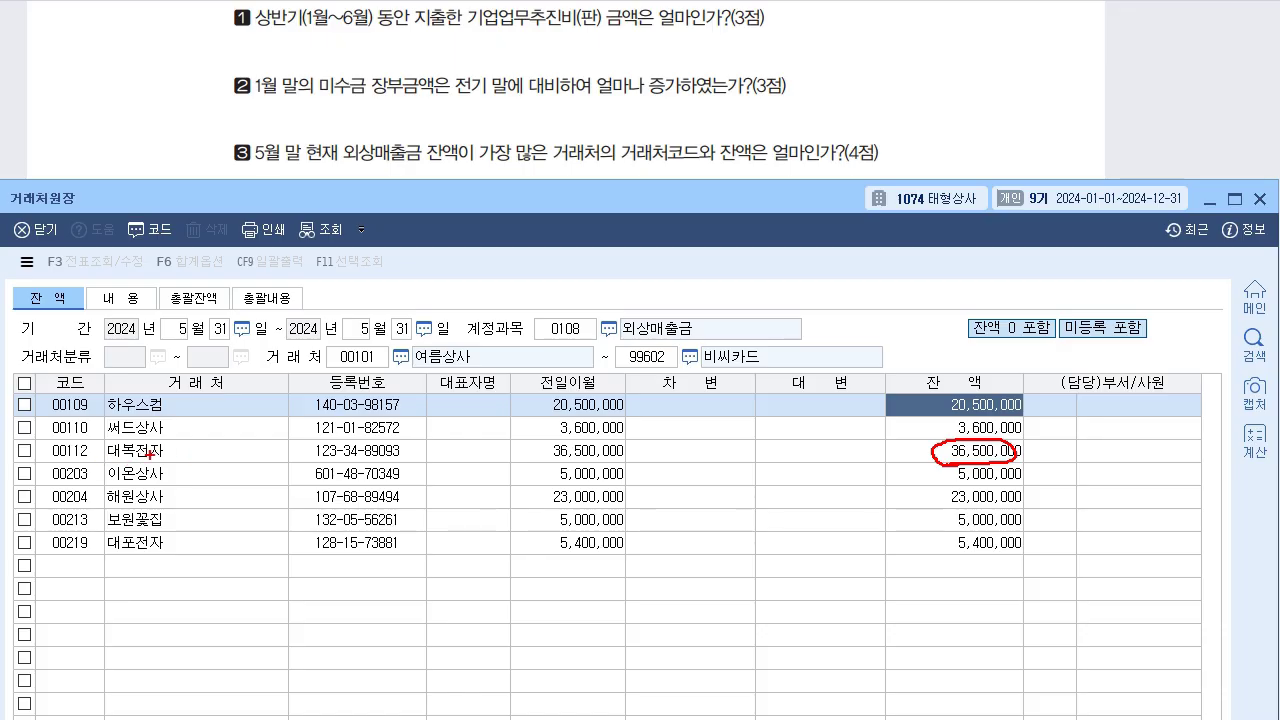
pyautogui.moveTo(146, 462)
pyautogui.mouseDown()
pyautogui.moveTo(112, 432)
pyautogui.moveTo(172, 446)
pyautogui.moveTo(156, 462)
pyautogui.mouseUp()
pyautogui.moveTo(56, 437)
pyautogui.mouseDown()
pyautogui.moveTo(108, 436)
pyautogui.moveTo(62, 434)
pyautogui.mouseUp()
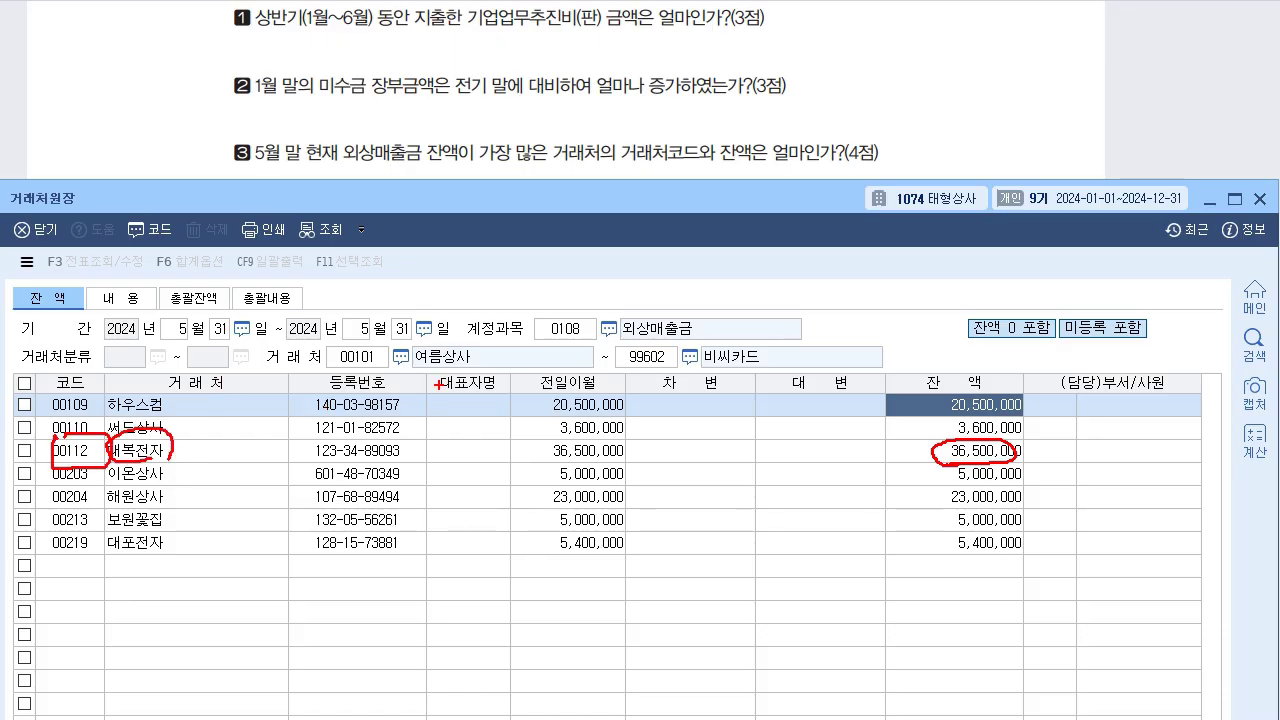
pyautogui.moveTo(658, 165)
pyautogui.mouseDown()
pyautogui.moveTo(658, 187)
pyautogui.moveTo(781, 178)
pyautogui.mouseUp()
pyautogui.moveTo(785, 173)
pyautogui.mouseDown()
pyautogui.moveTo(816, 185)
pyautogui.moveTo(836, 152)
pyautogui.moveTo(833, 214)
pyautogui.moveTo(852, 169)
pyautogui.mouseUp()
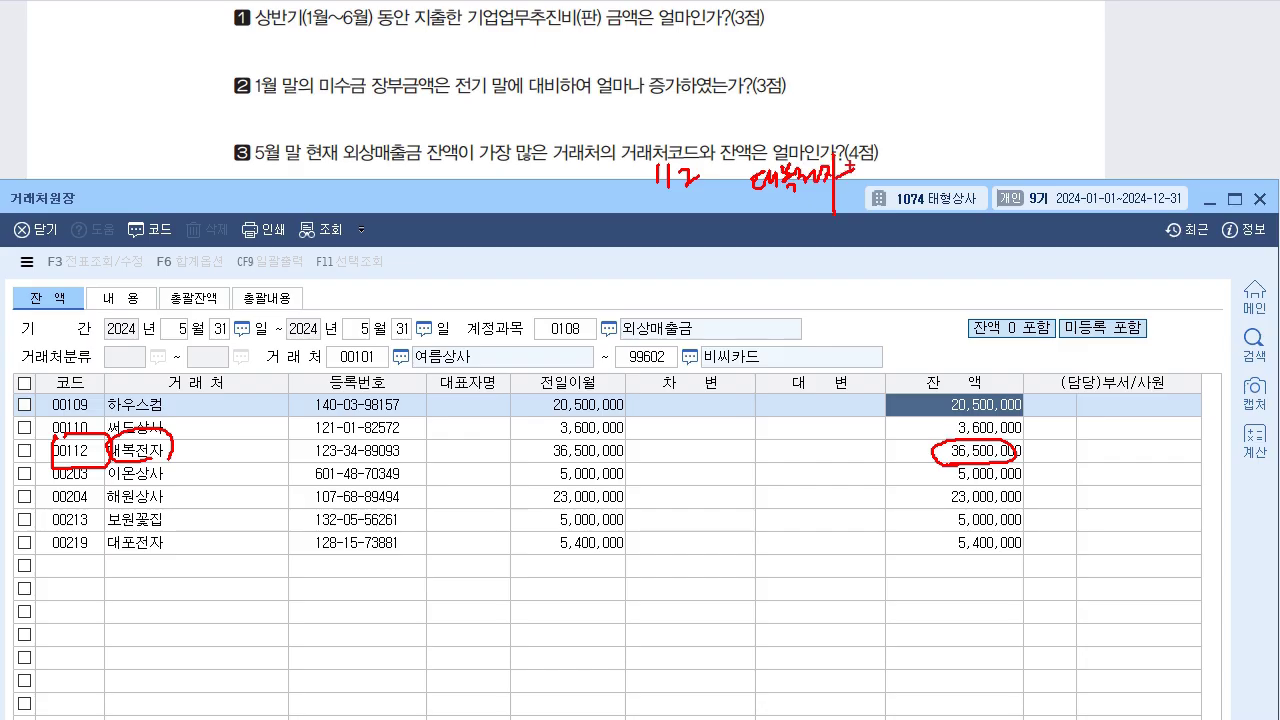
pyautogui.press('Escape')
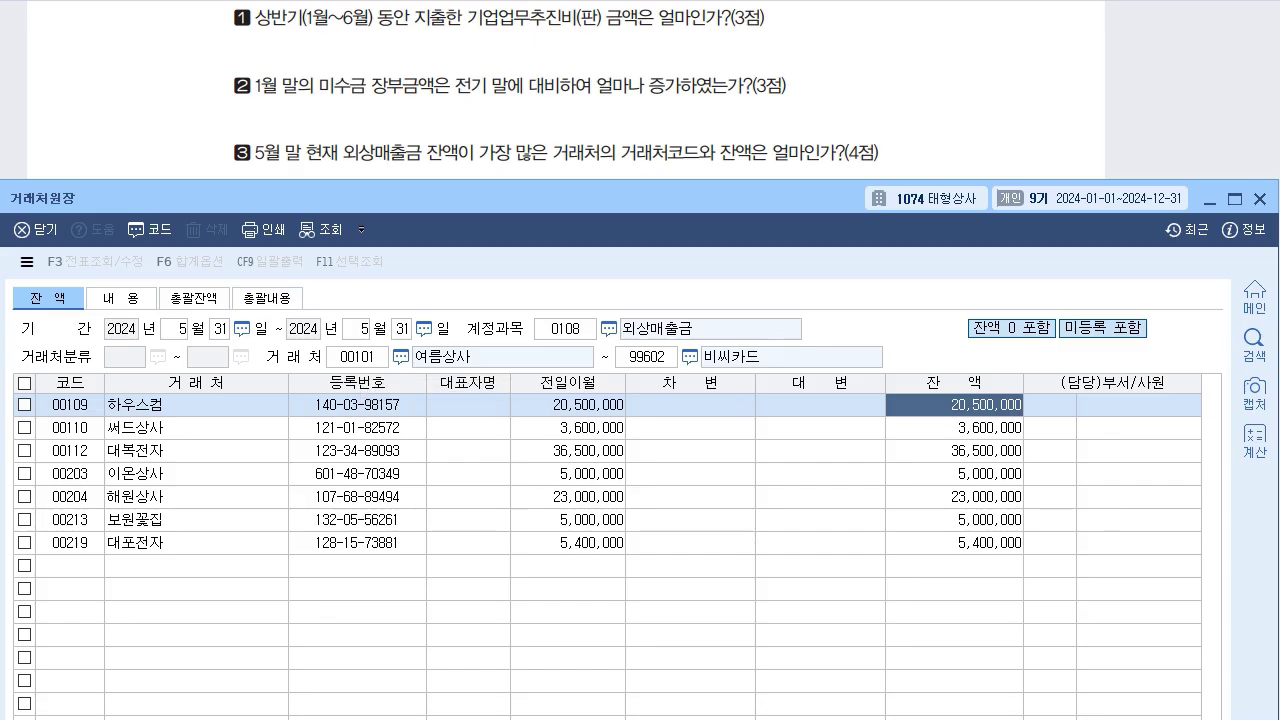
pyautogui.moveTo(500, 197); pyautogui.dragTo(500, 39)
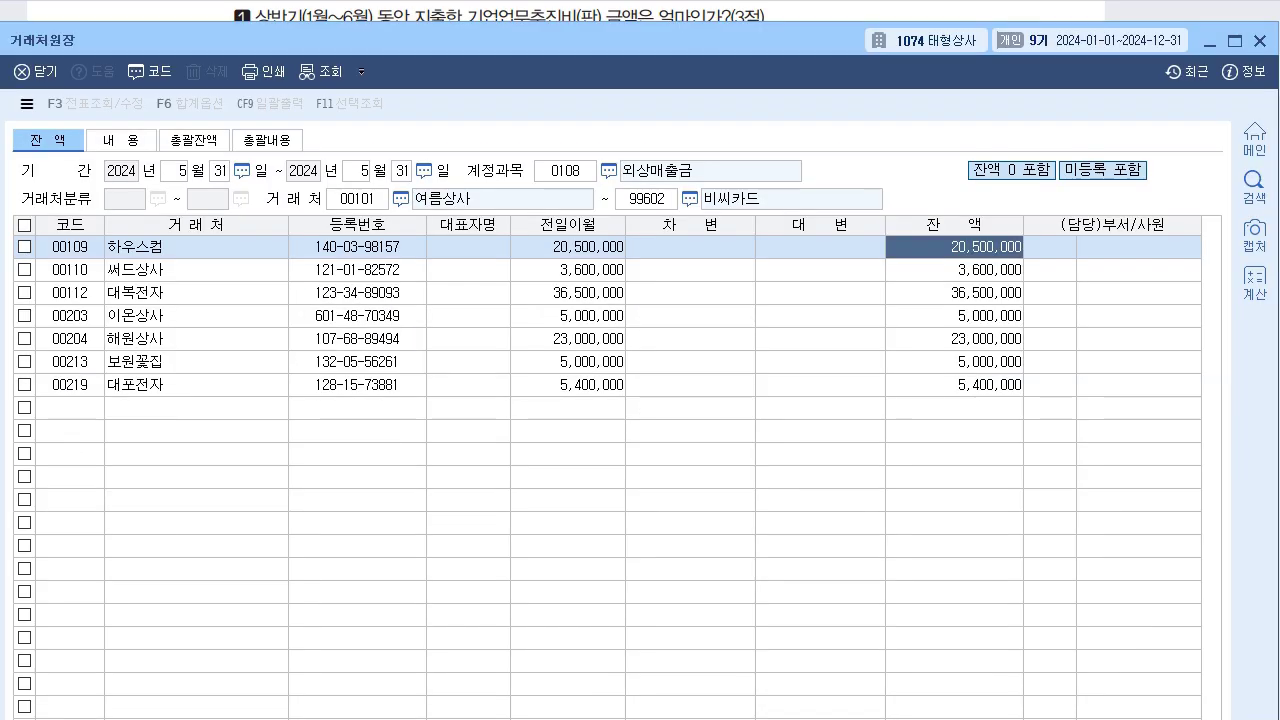